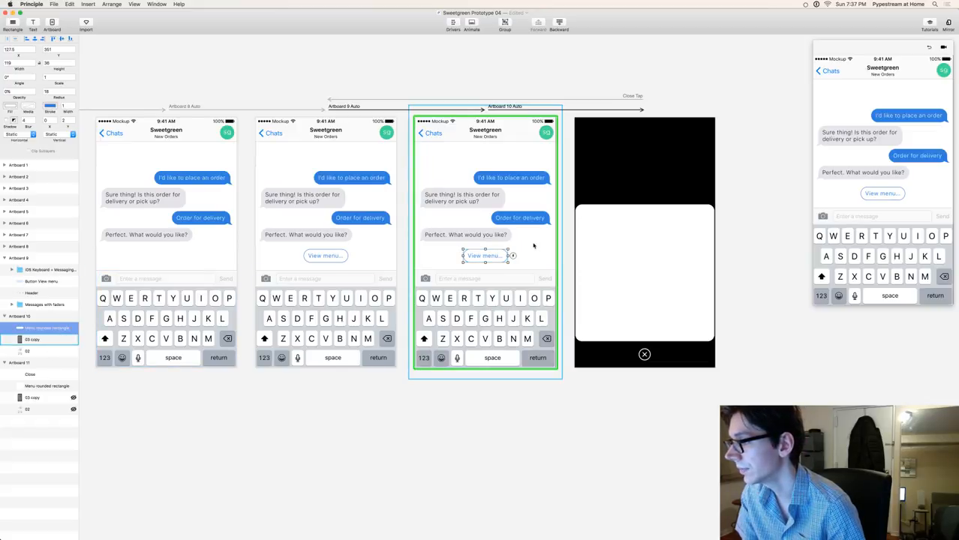
# - Link the View menu button on Artboard 10 to Artboard 11 with a Tap transition and remove the Artboard 10 Auto transition
pyautogui.click(513, 255)
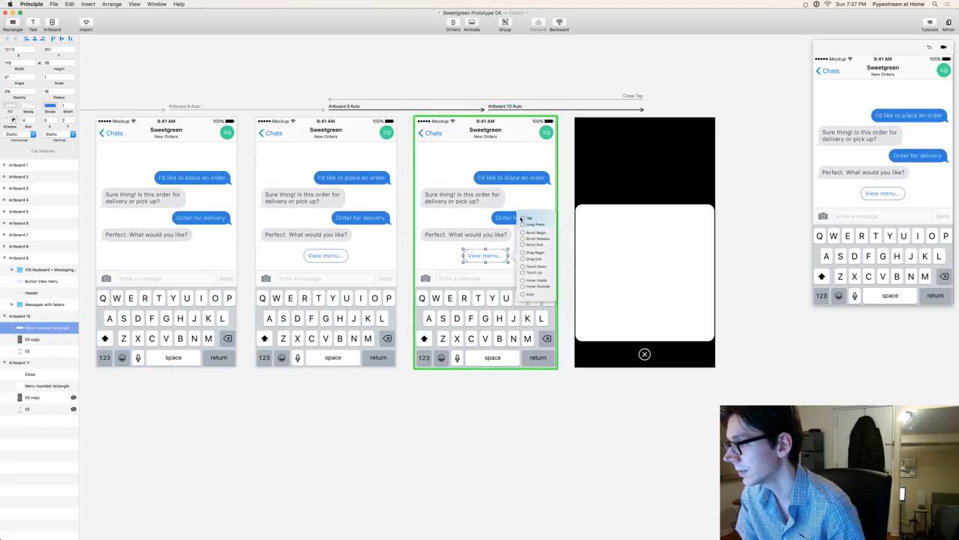
pyautogui.moveTo(523, 219); pyautogui.dragTo(608, 170)
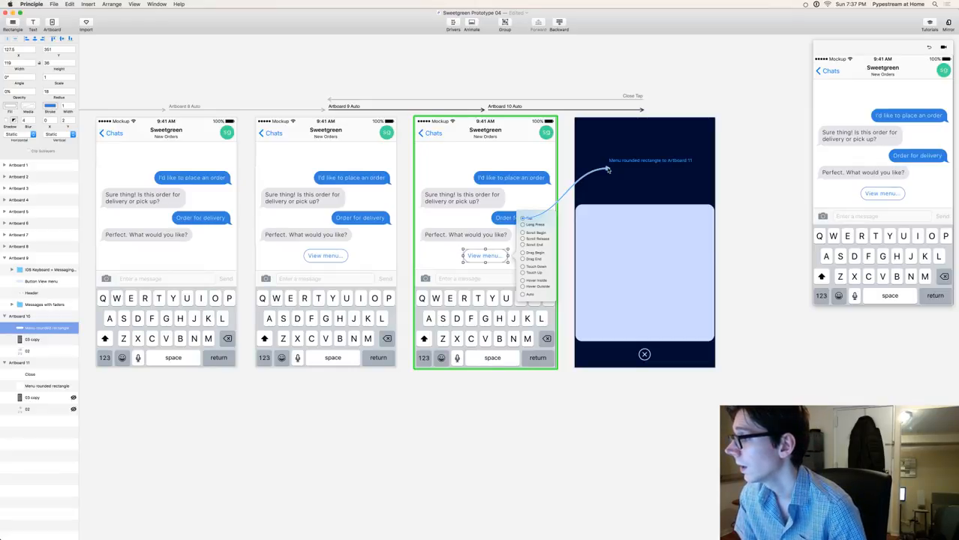
pyautogui.moveTo(608, 169); pyautogui.dragTo(608, 169)
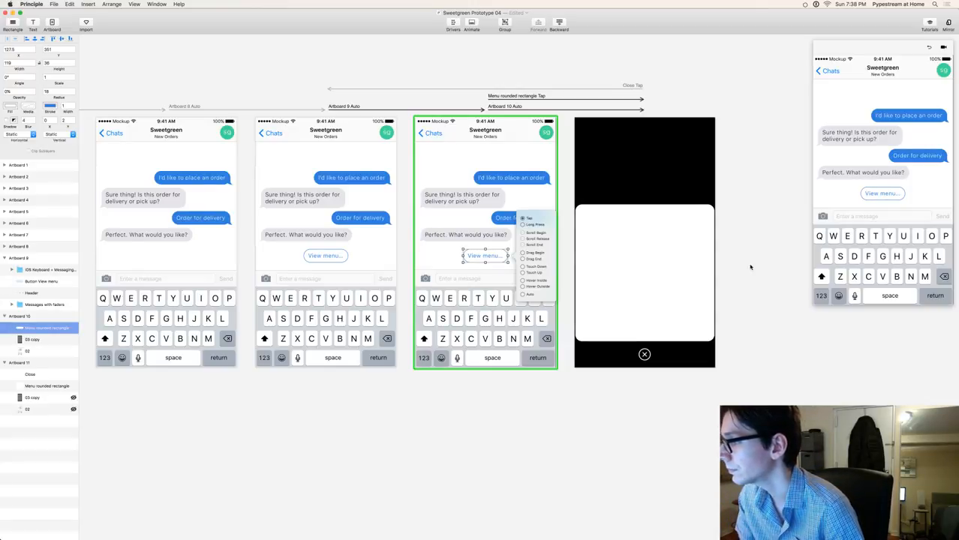
pyautogui.click(743, 306)
pyautogui.click(619, 193)
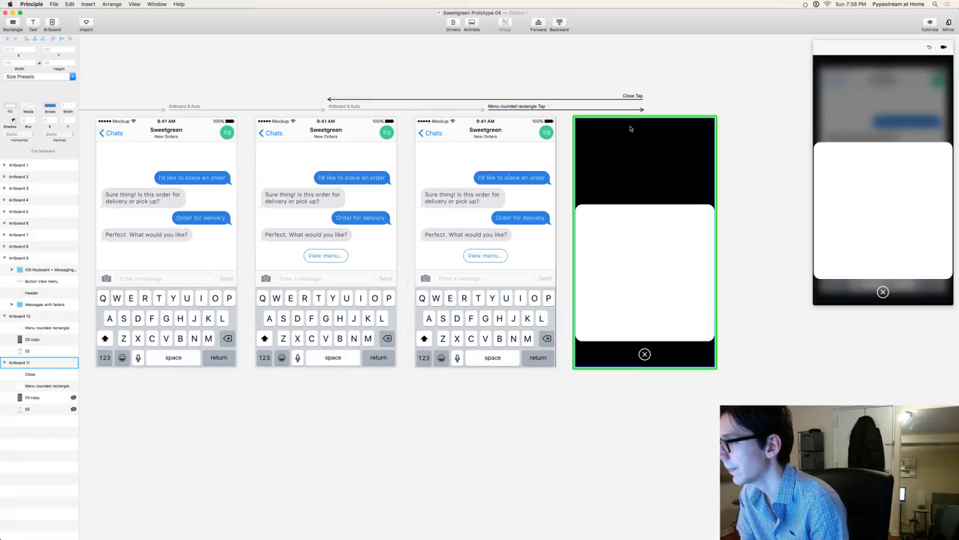
pyautogui.click(527, 250)
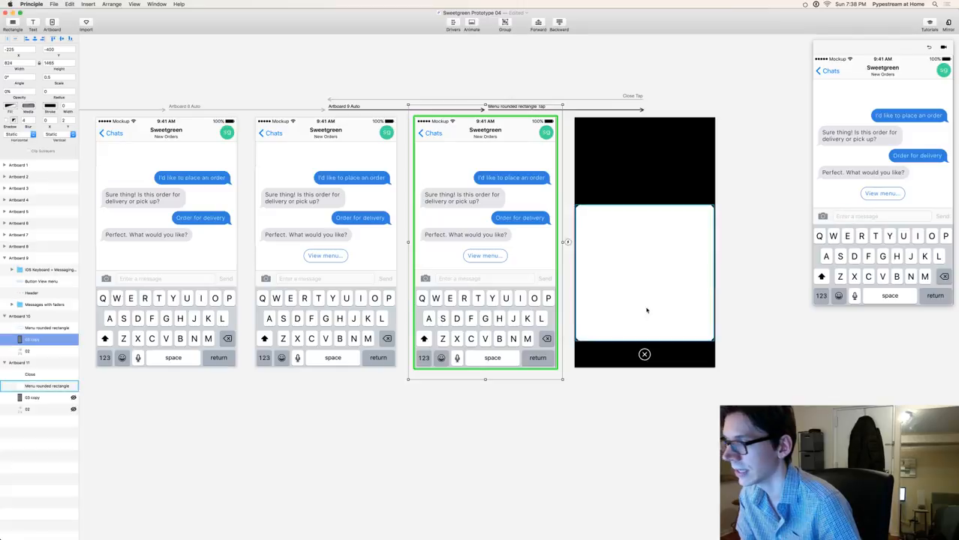
pyautogui.click(463, 397)
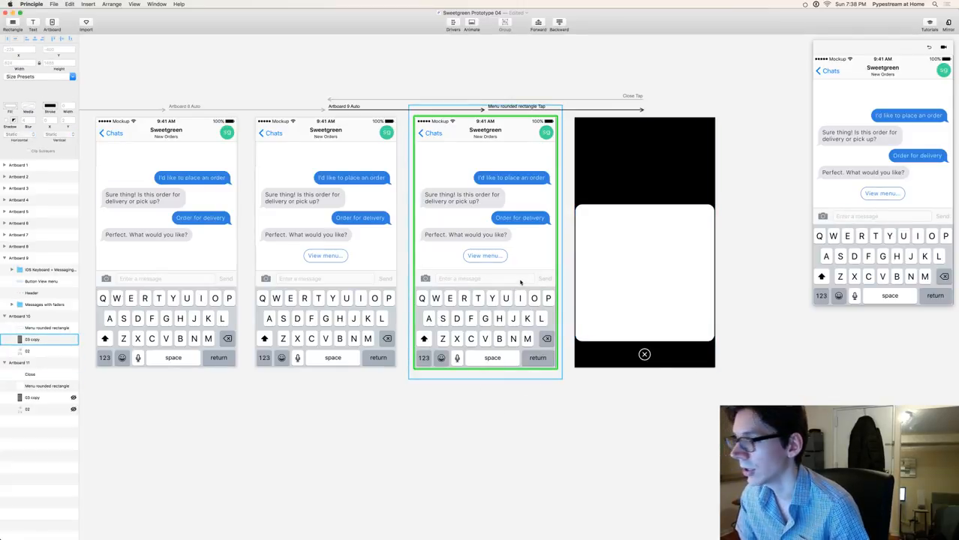
pyautogui.click(528, 243)
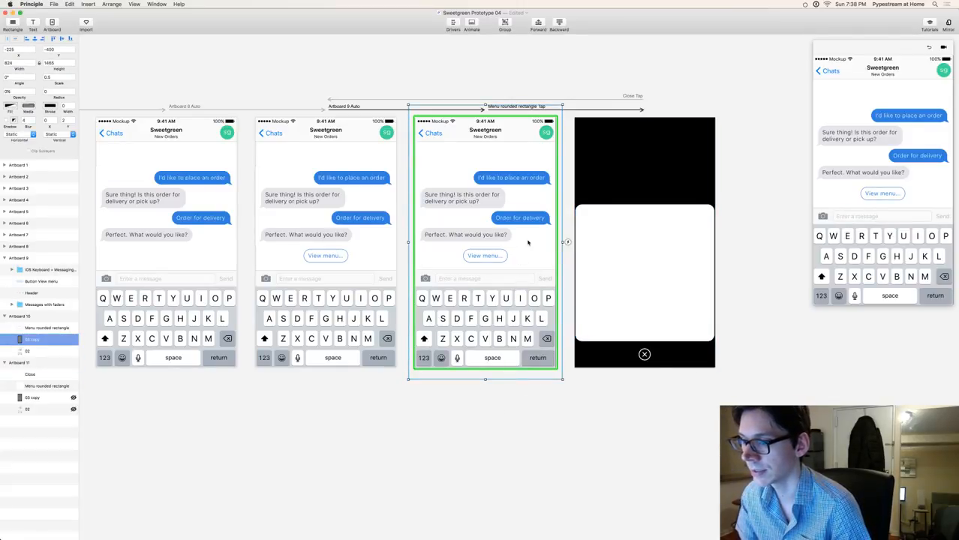
pyautogui.click(568, 242)
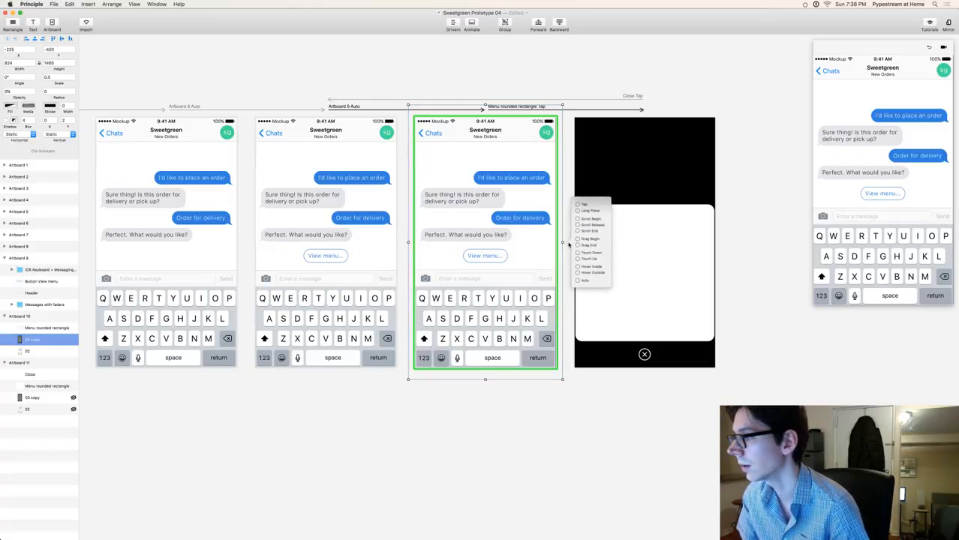
pyautogui.click(487, 277)
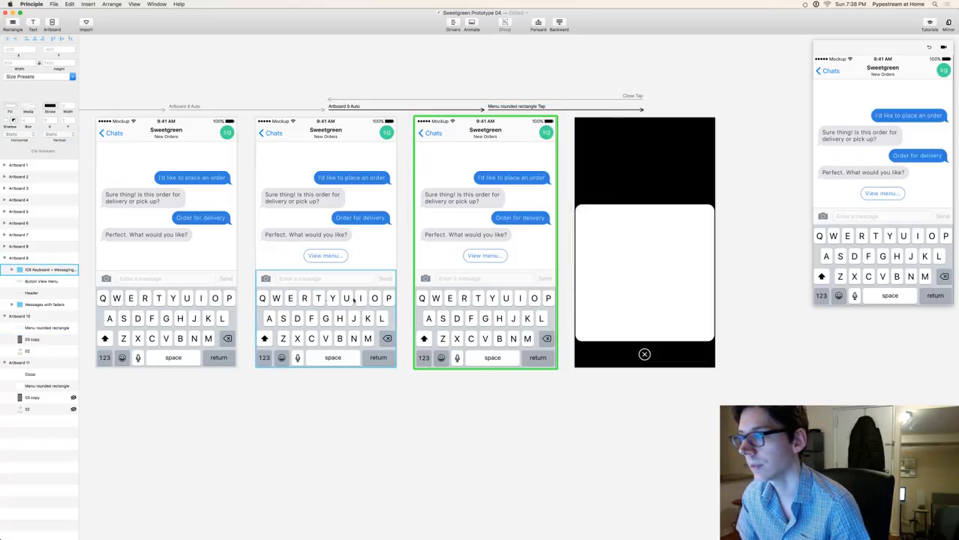
pyautogui.click(488, 256)
pyautogui.click(488, 256)
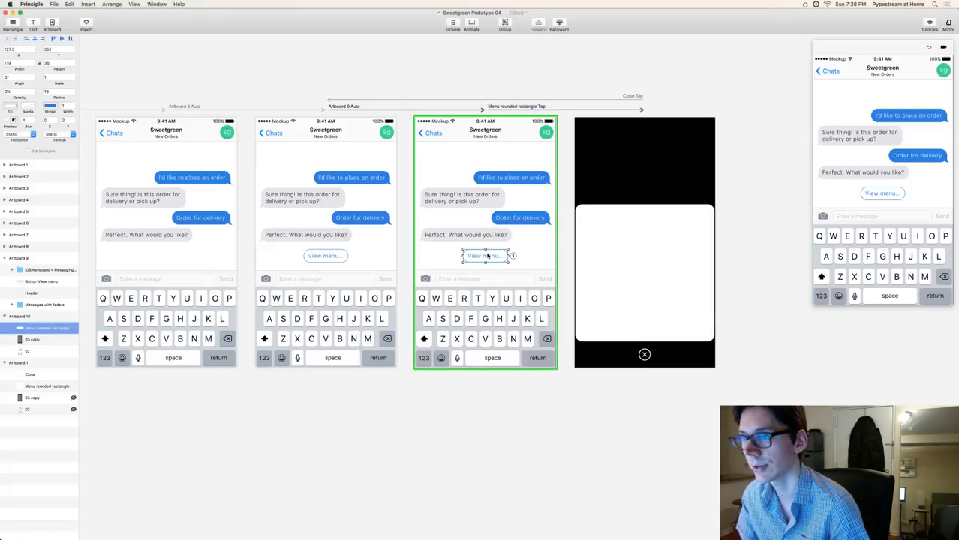
# - Add a Tap transition from the 02 layer on Artboard 10 to Artboard 11
pyautogui.click(33, 340)
pyautogui.click(31, 351)
pyautogui.keyDown('shift'); pyautogui.click(33, 340); pyautogui.keyUp('shift')
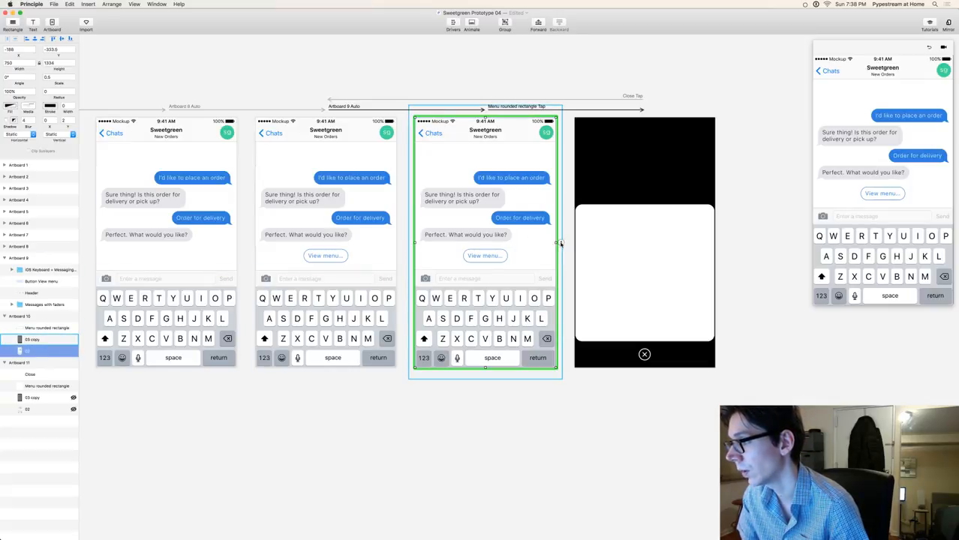
pyautogui.click(560, 243)
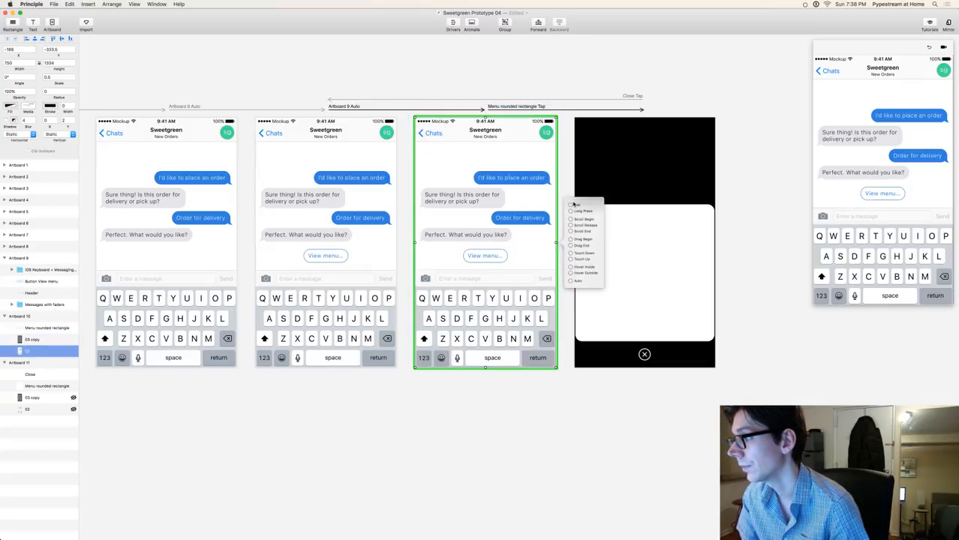
pyautogui.click(574, 205)
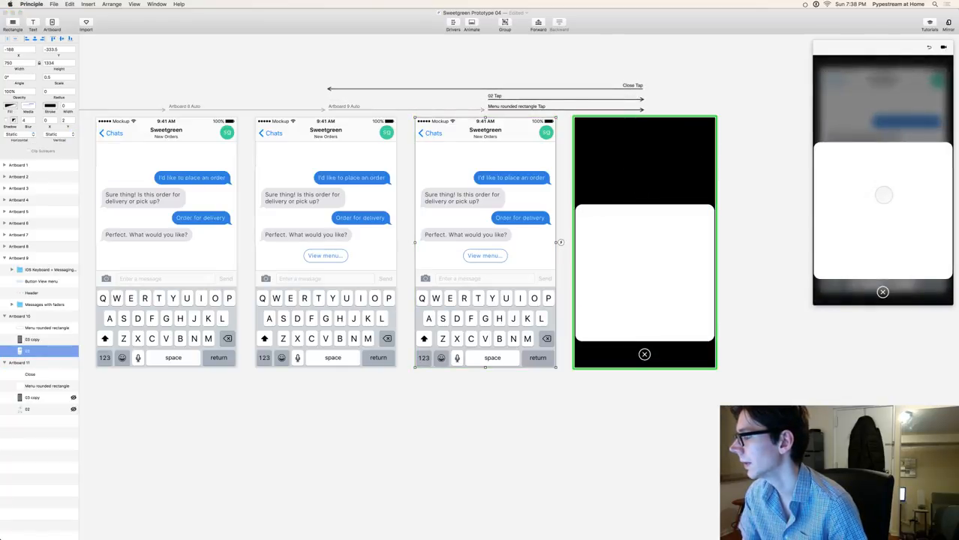
# - Delete the 02 Tap transition between Artboard 10 and Artboard 11 and undo that deletion
pyautogui.click(592, 100)
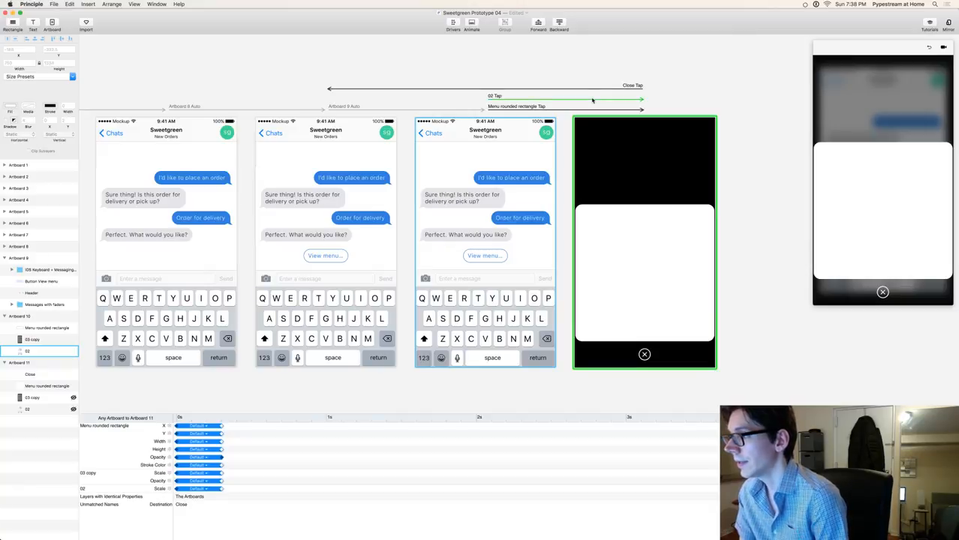
pyautogui.press('Delete')
pyautogui.click(549, 109)
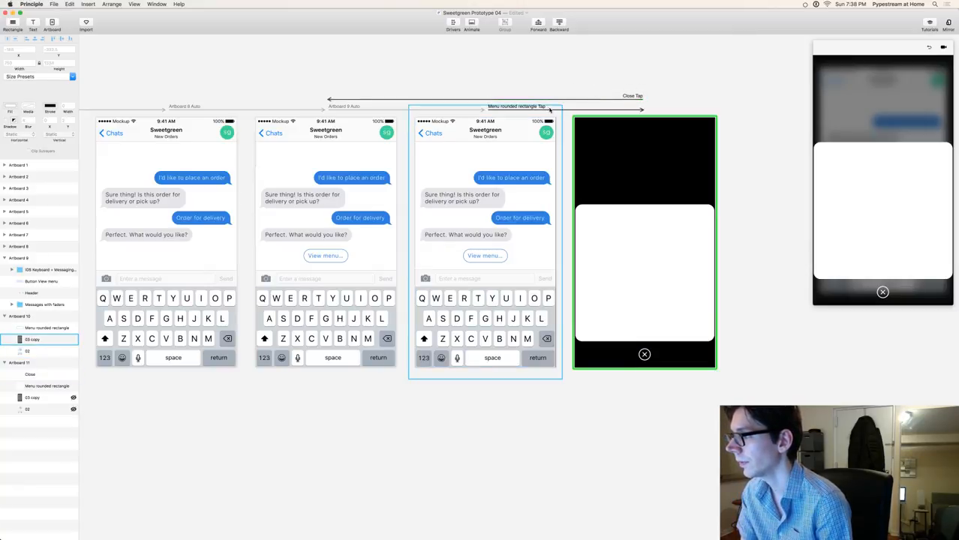
pyautogui.press('Escape')
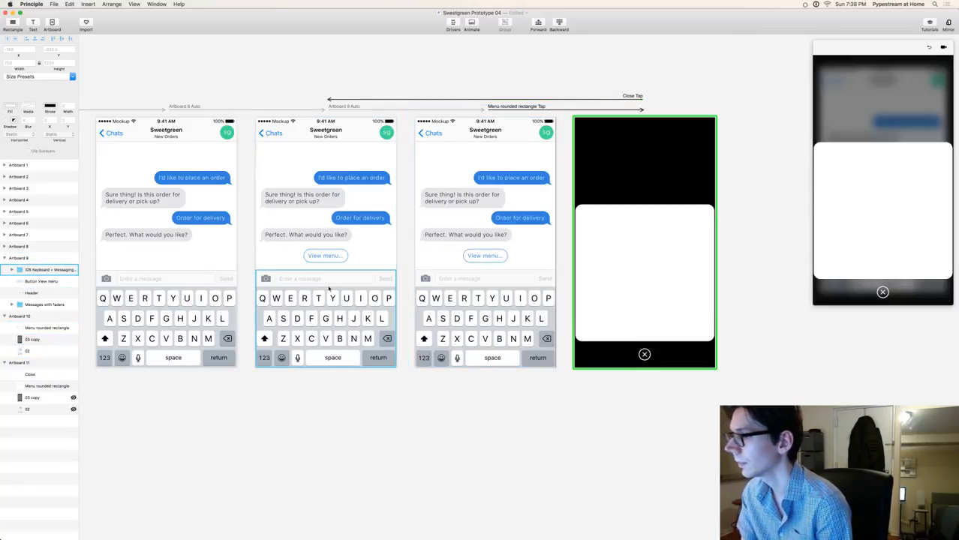
pyautogui.click(326, 353)
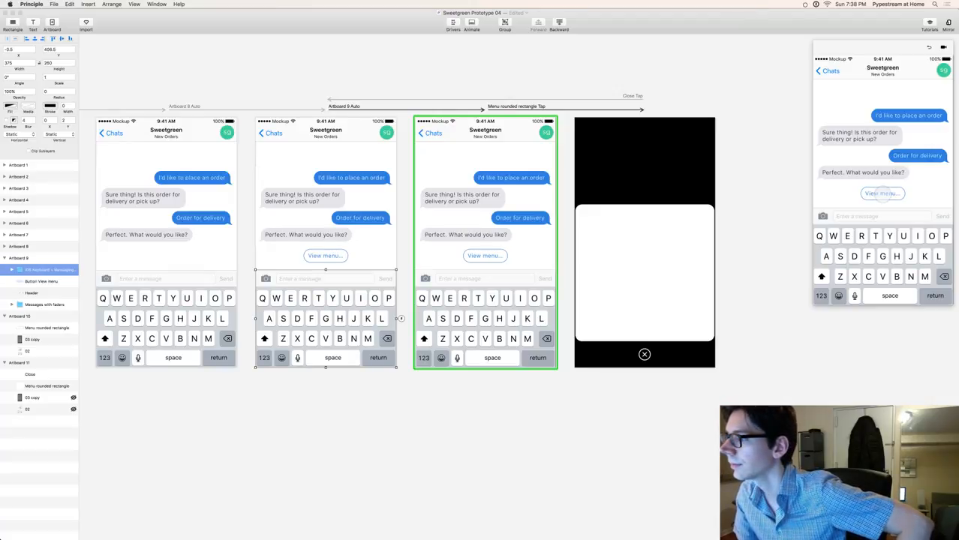
pyautogui.click(575, 81)
pyautogui.press('super+z')
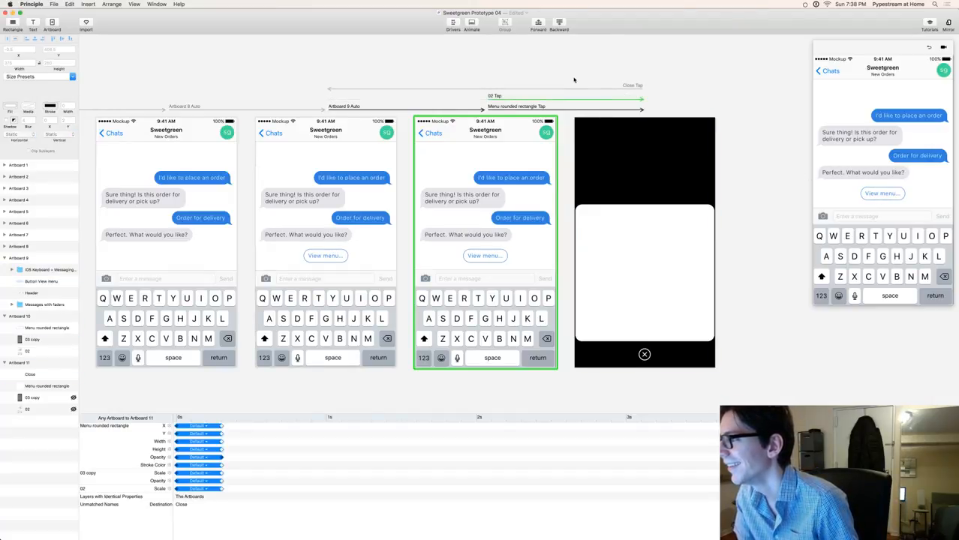
# - Delete the Menu rounded rectangle Tap transition and test opening and closing the menu in the preview
pyautogui.click(552, 78)
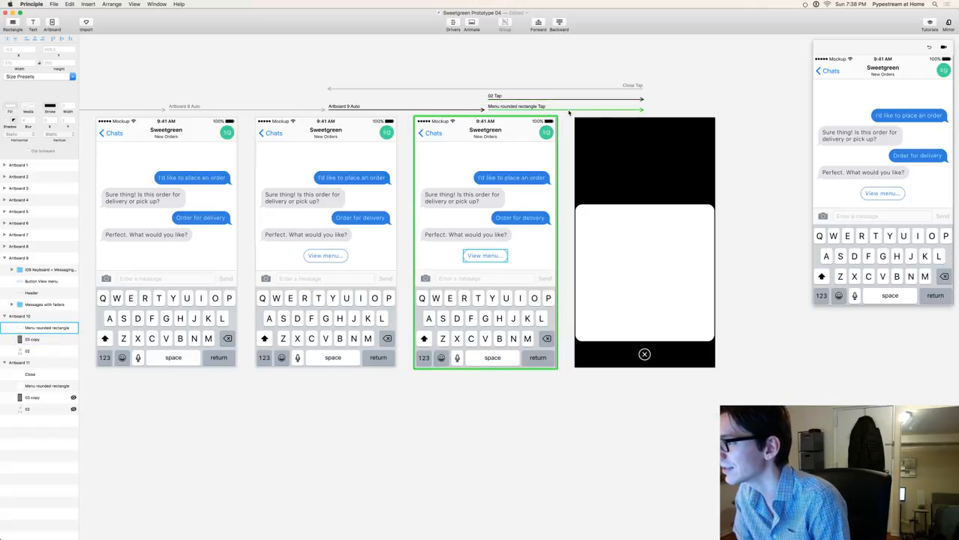
pyautogui.click(394, 204)
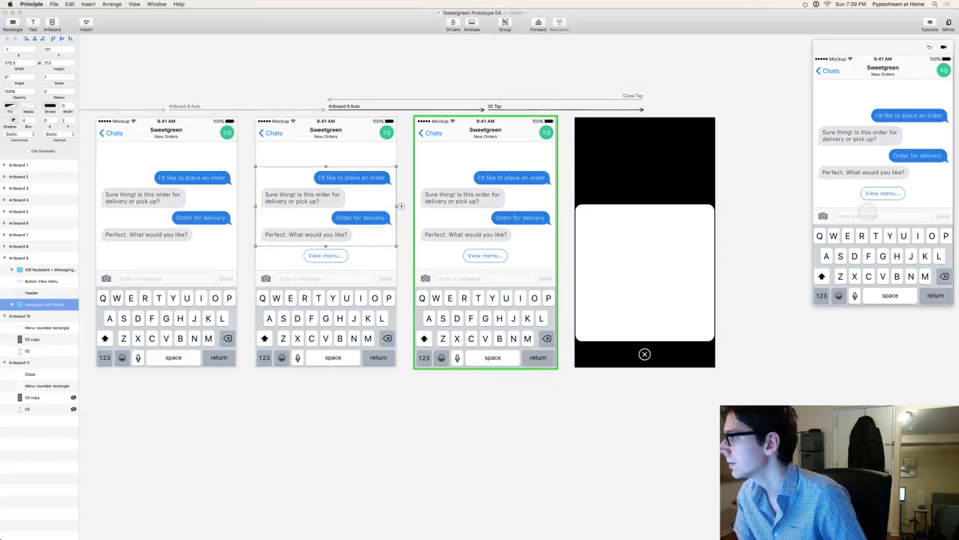
pyautogui.click(882, 292)
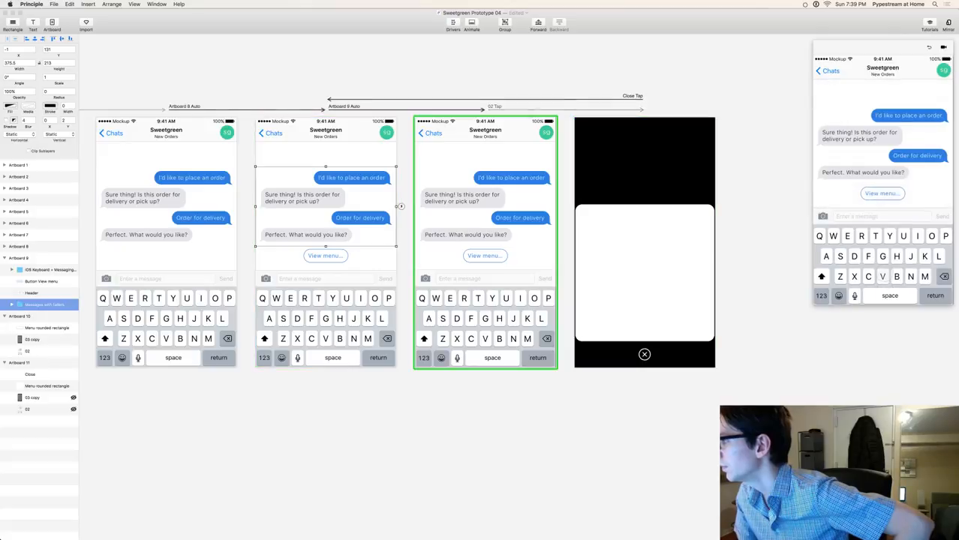
pyautogui.click(883, 193)
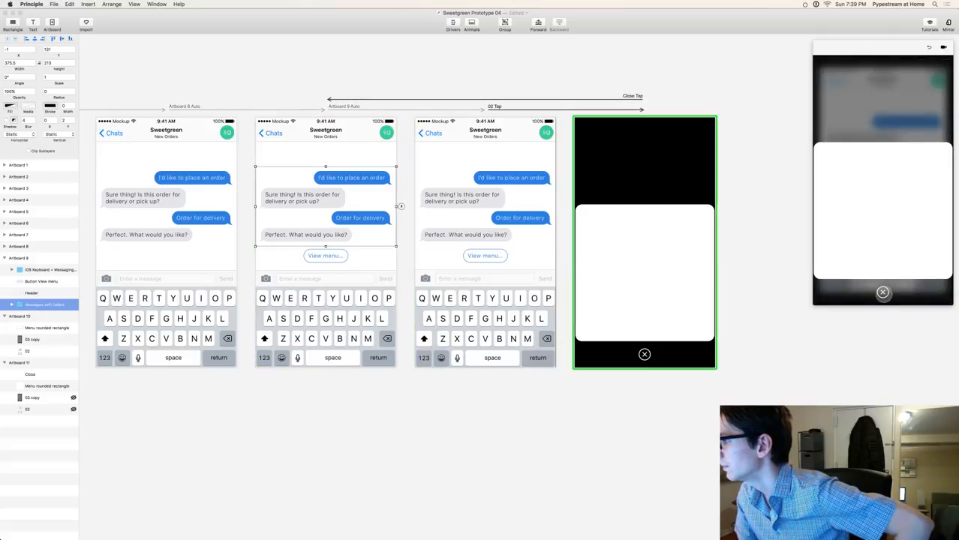
pyautogui.click(888, 293)
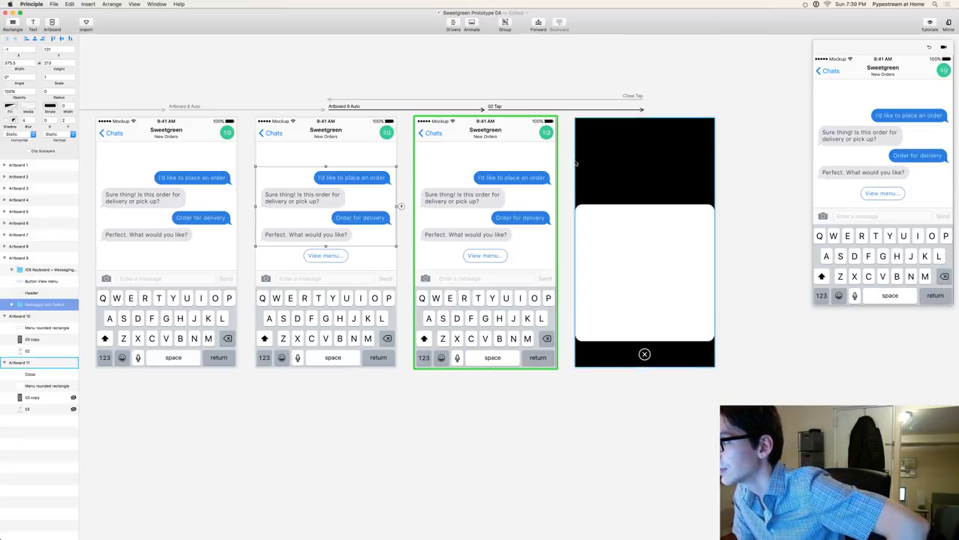
# - Replace the Close button's Tap transition to Artboard 9 with a Tap transition to Artboard 10
pyautogui.click(618, 142)
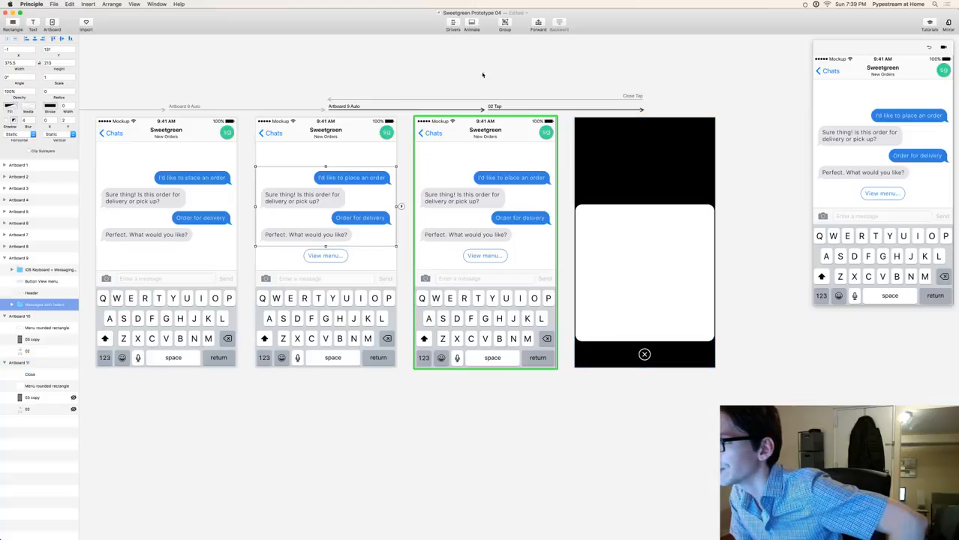
pyautogui.click(363, 99)
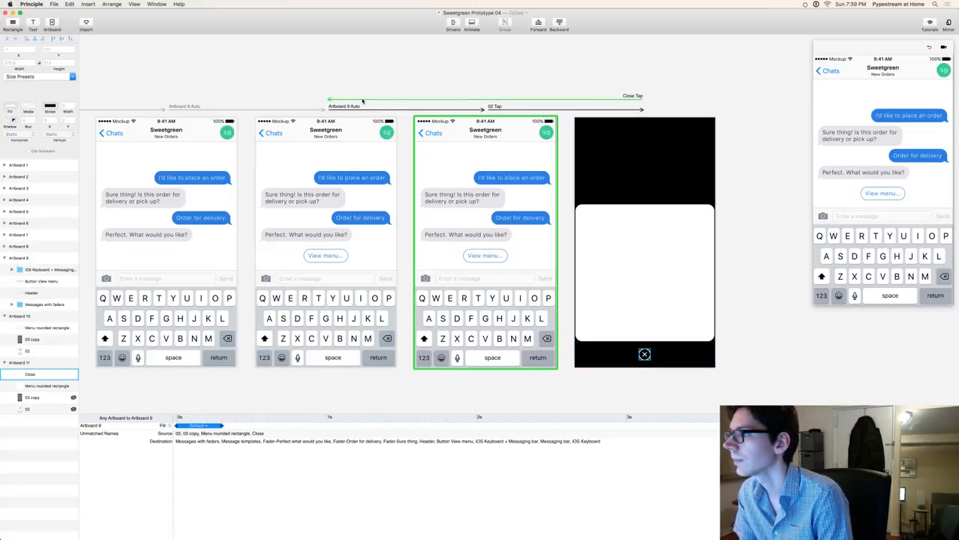
pyautogui.press('Delete')
pyautogui.click(646, 356)
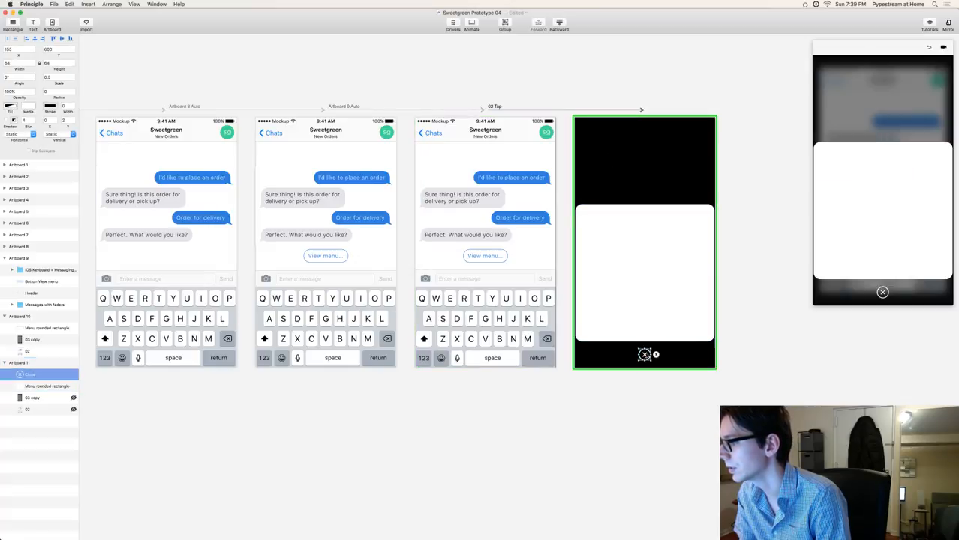
pyautogui.click(656, 354)
pyautogui.moveTo(665, 319); pyautogui.dragTo(536, 322)
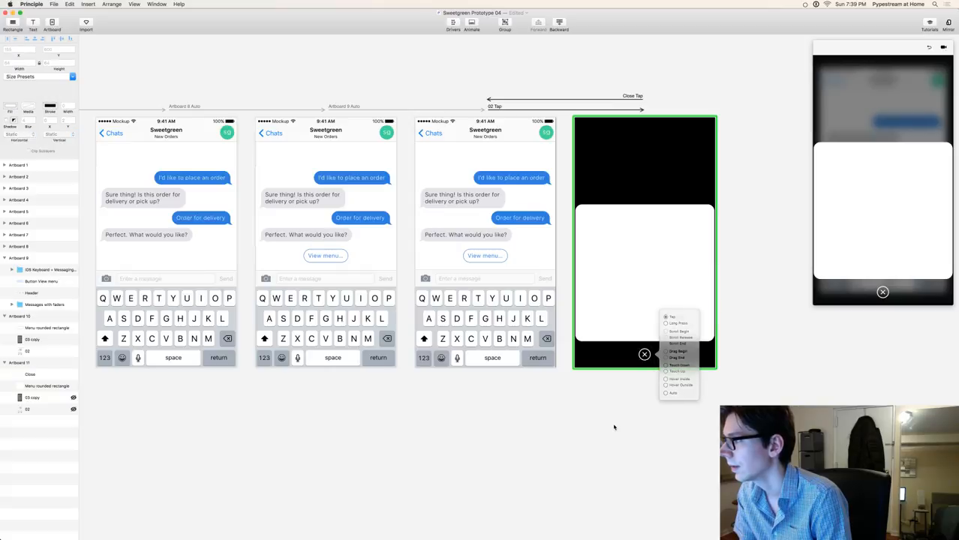
# - Test the menu's opening and closing animations repeatedly in the preview
pyautogui.click(882, 292)
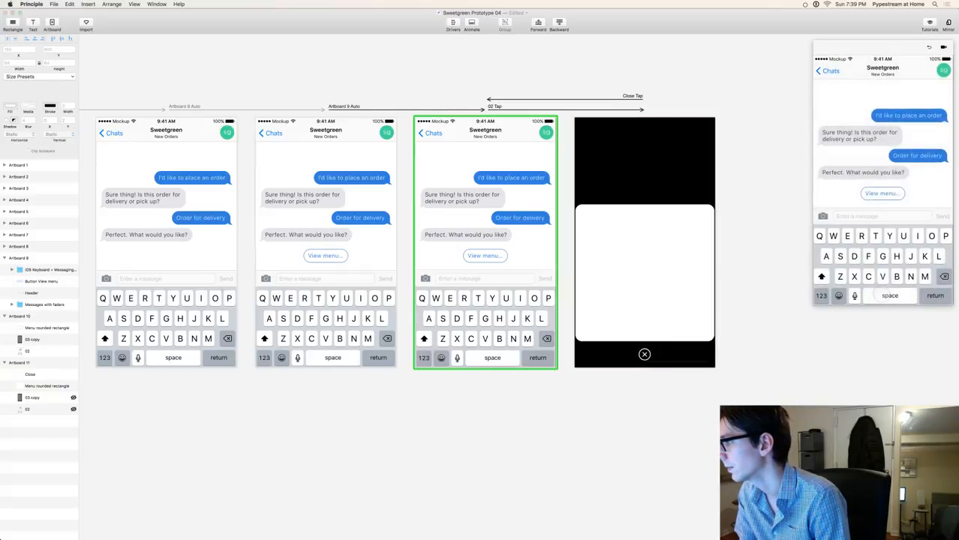
pyautogui.click(883, 195)
pyautogui.click(884, 288)
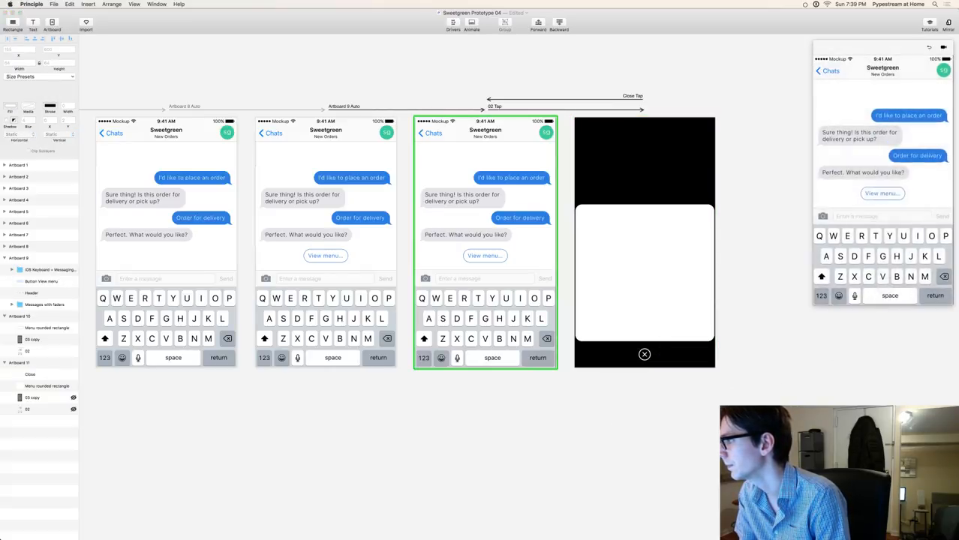
pyautogui.click(882, 194)
pyautogui.click(883, 289)
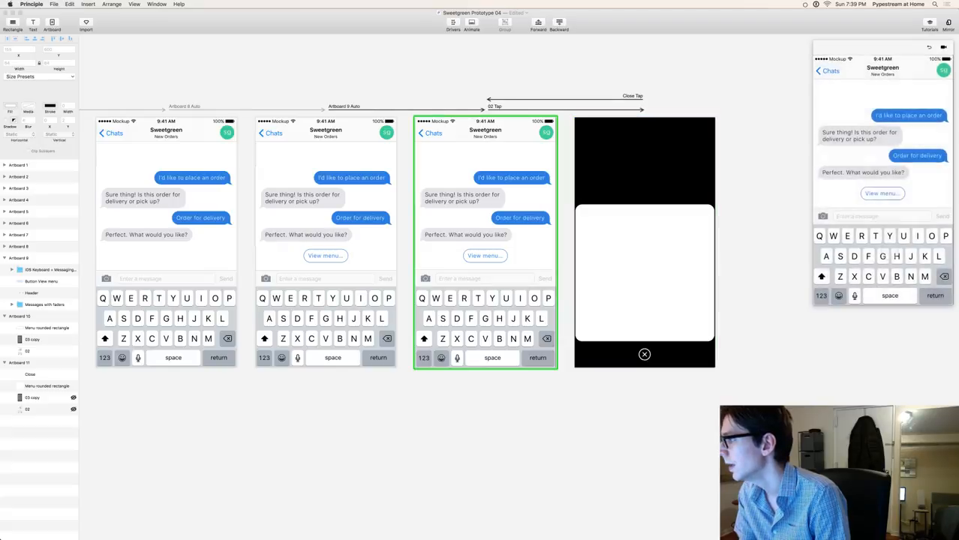
pyautogui.click(882, 193)
pyautogui.click(883, 291)
pyautogui.click(883, 194)
pyautogui.click(883, 291)
pyautogui.click(883, 194)
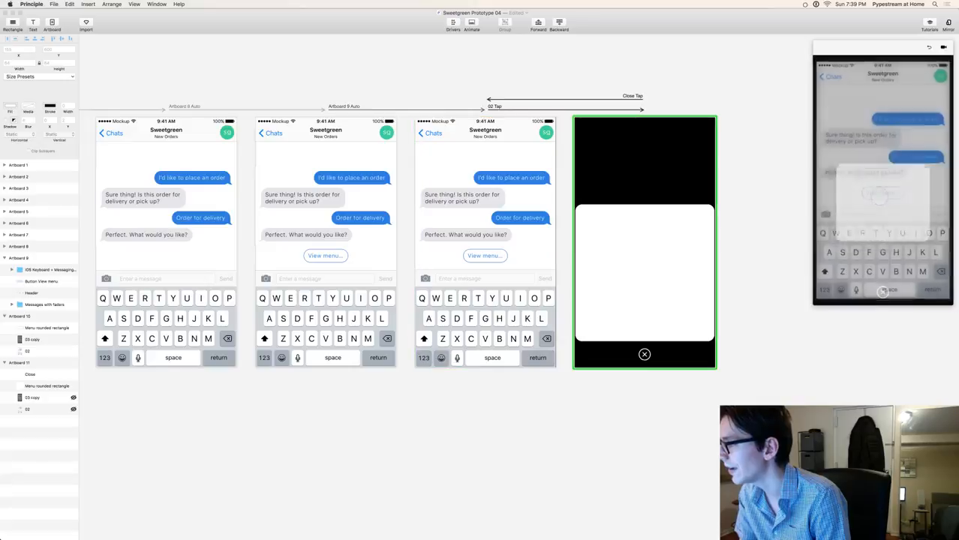
pyautogui.click(882, 291)
# - Shorten the 03 copy layer's Opacity animation in the 02 Tap transition to an instant change at 0s and preview it
pyautogui.click(484, 256)
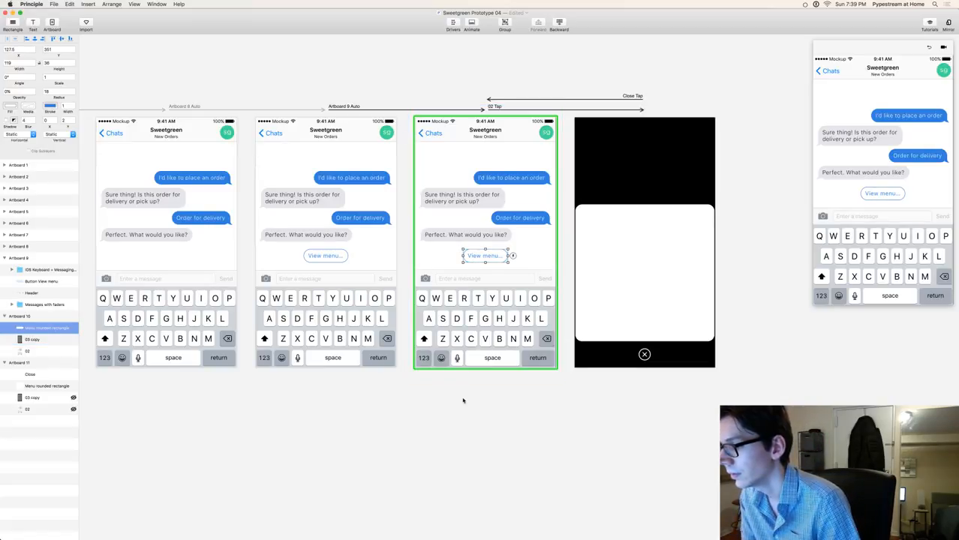
pyautogui.click(573, 110)
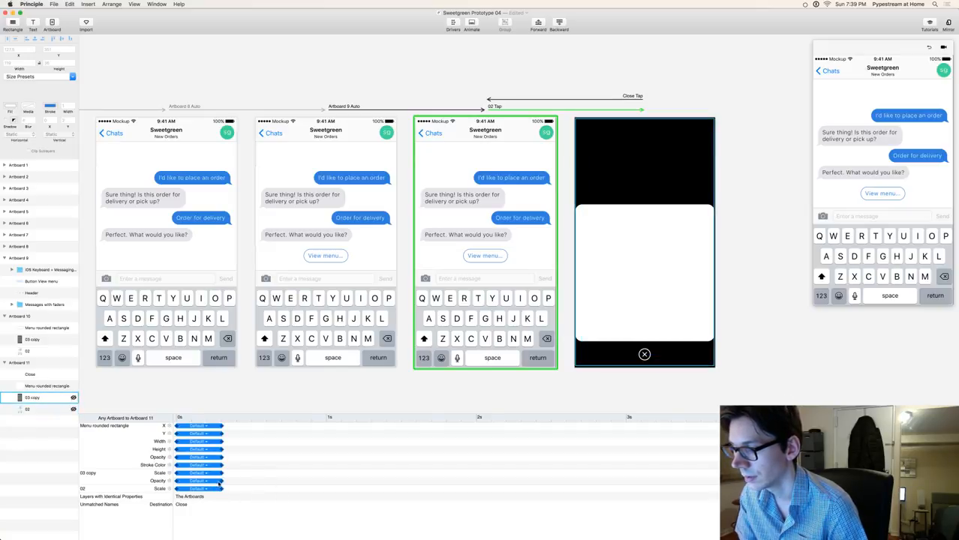
pyautogui.moveTo(222, 482); pyautogui.dragTo(173, 481)
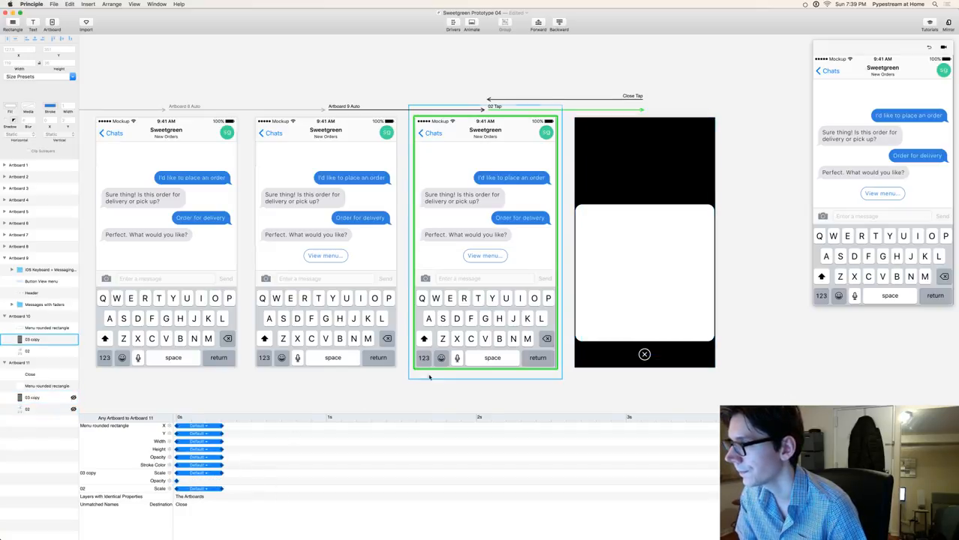
pyautogui.click(875, 194)
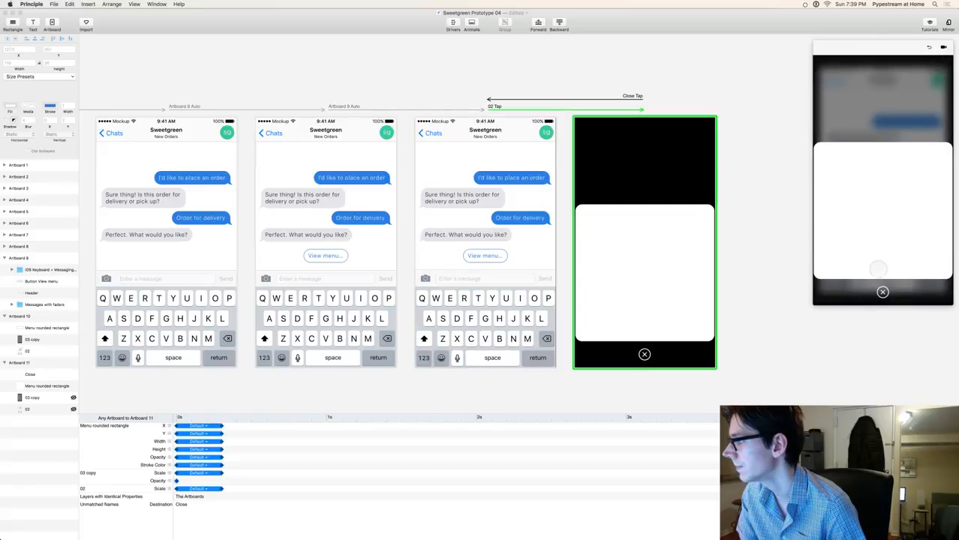
# - Restore the 03 copy layer's Opacity animation and make the Menu rounded rectangle's Opacity change instantly at 0s in the 02 Tap transition, previewing the result
pyautogui.click(882, 292)
pyautogui.click(88, 473)
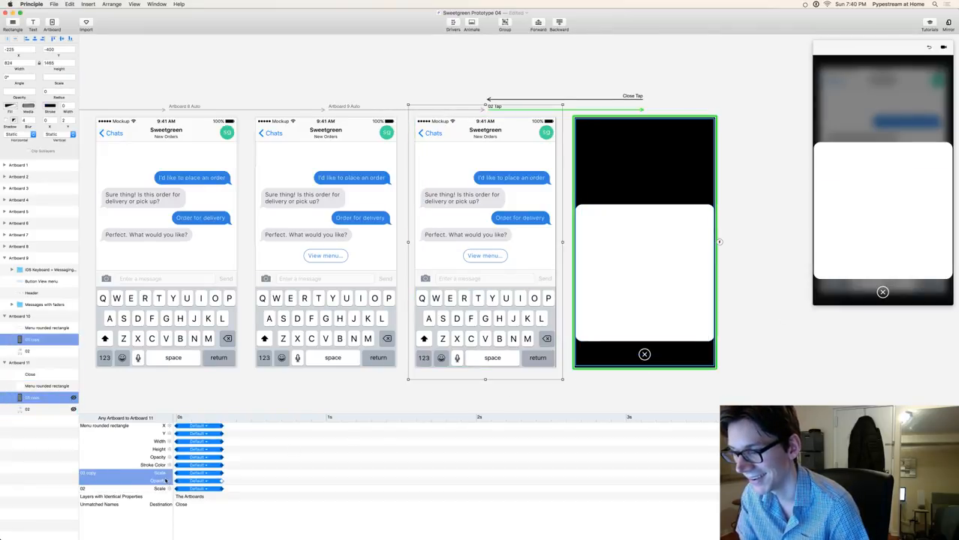
pyautogui.click(114, 428)
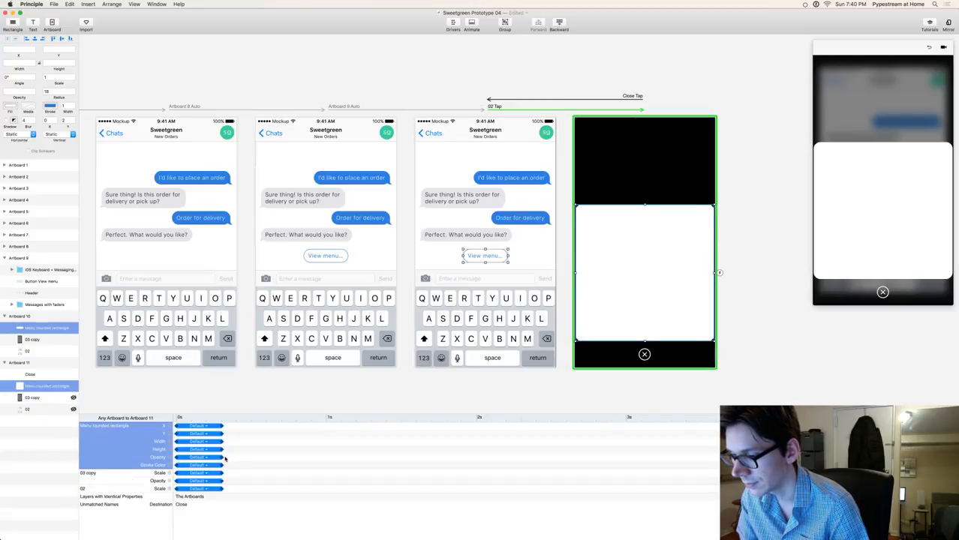
pyautogui.moveTo(223, 460); pyautogui.dragTo(165, 459)
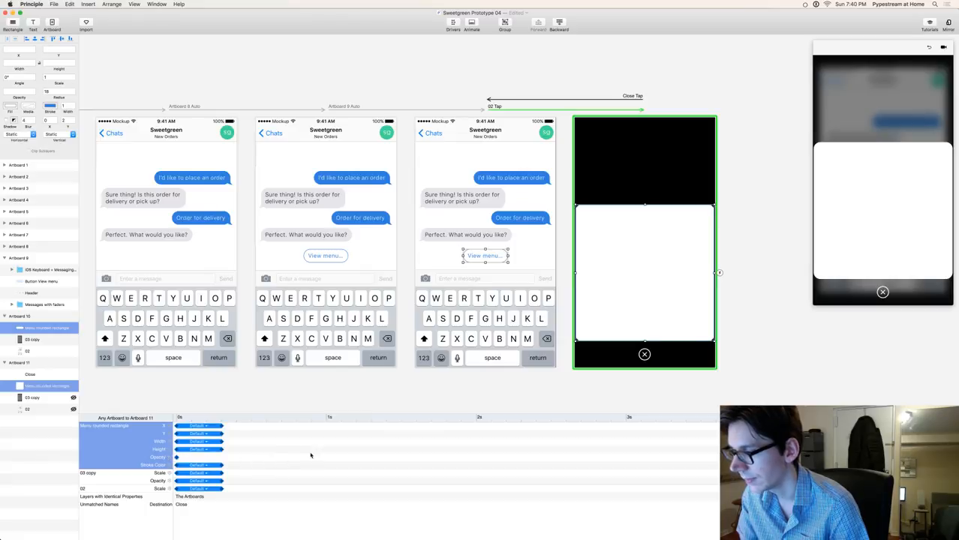
pyautogui.click(882, 292)
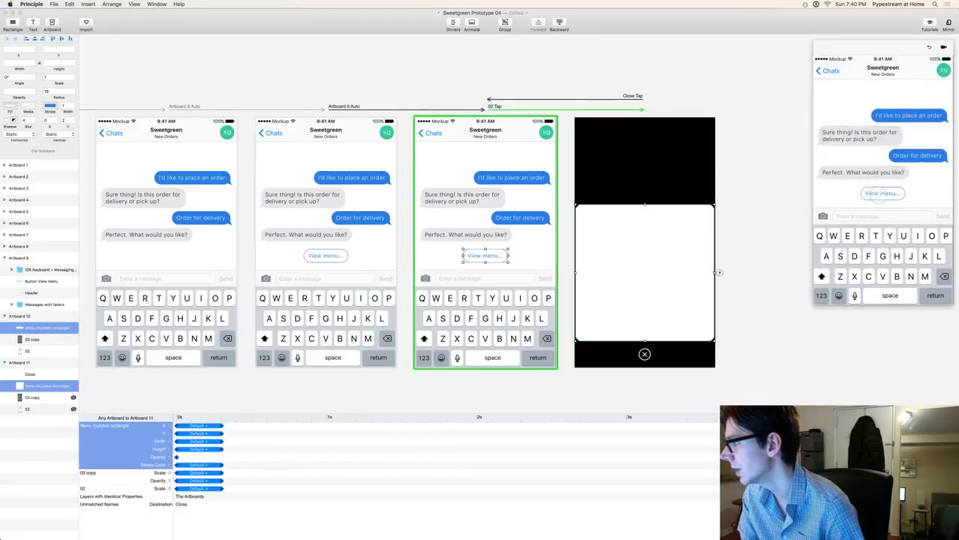
pyautogui.click(882, 193)
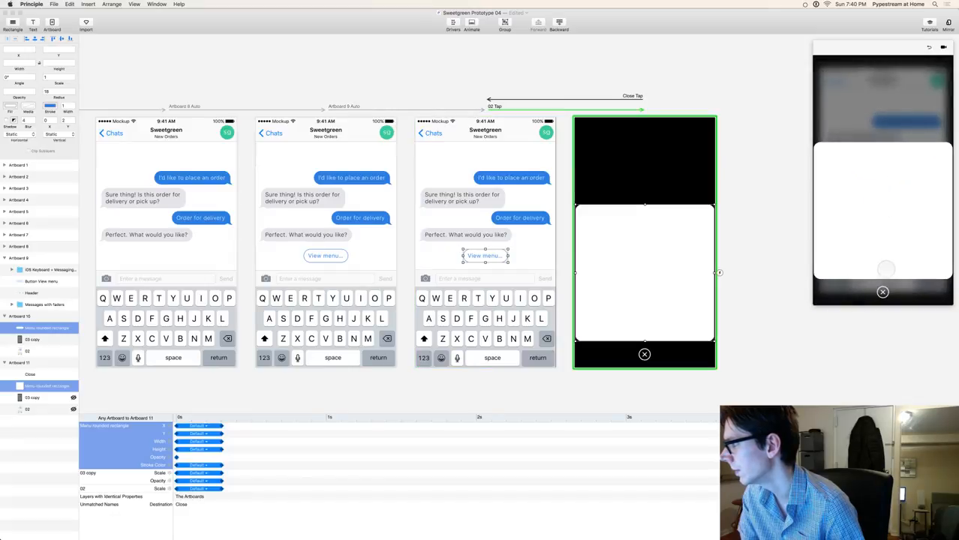
pyautogui.click(882, 293)
# - Shorten the Menu rounded rectangle's Opacity animation in the Close Tap transition to an instant change at 0s and preview it
pyautogui.click(584, 99)
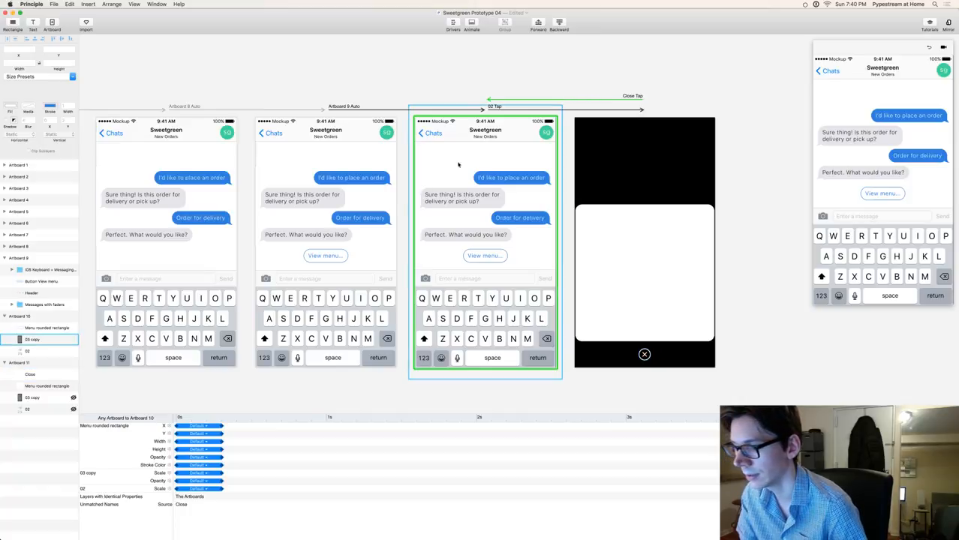
pyautogui.moveTo(222, 459); pyautogui.dragTo(185, 459)
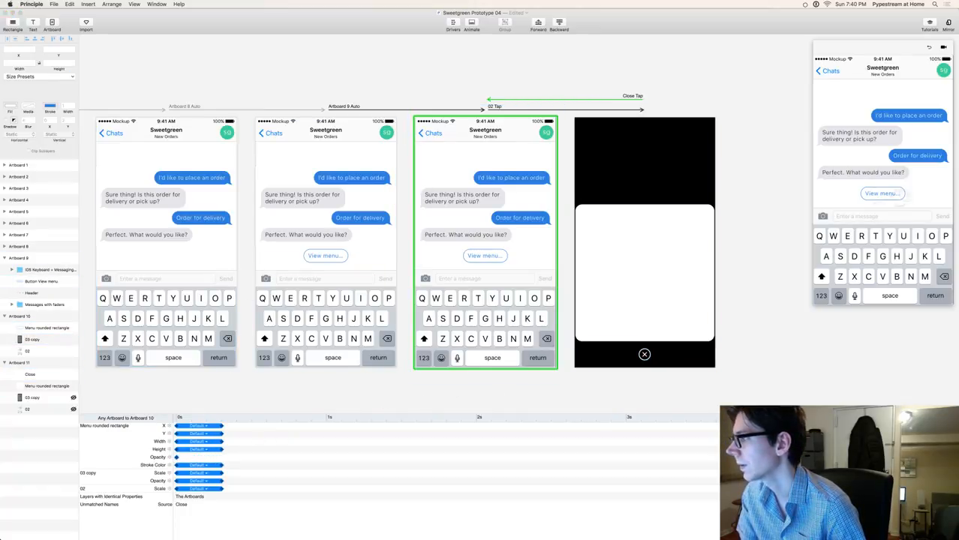
pyautogui.click(884, 193)
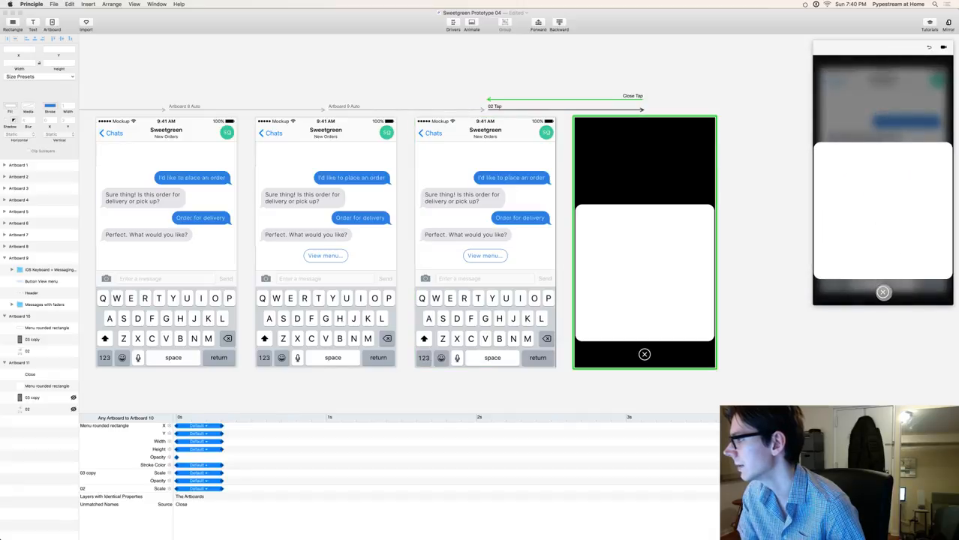
pyautogui.click(884, 291)
pyautogui.click(882, 194)
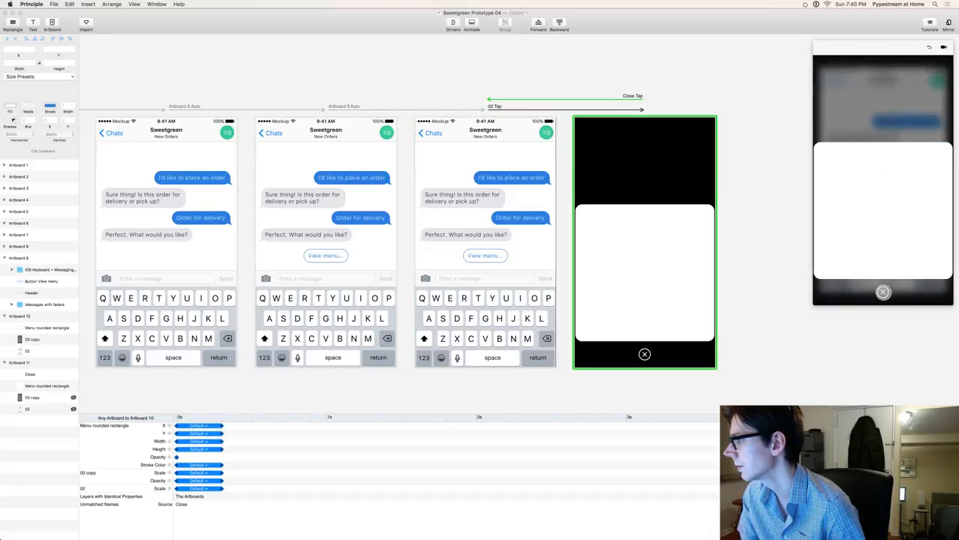
pyautogui.click(883, 291)
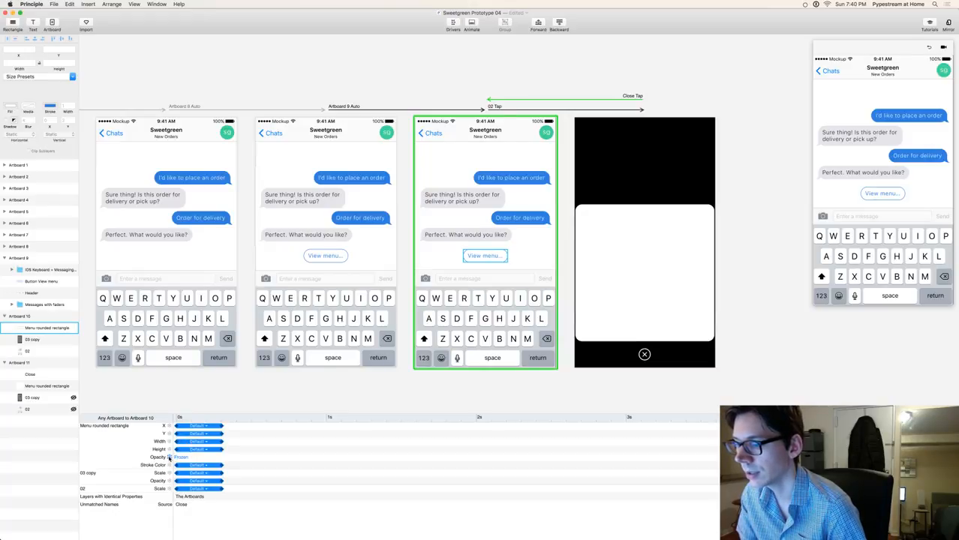
# - Try freezing the Menu rounded rectangle's Opacity in the Close Tap transition, preview the menu, and undo the freeze
pyautogui.click(885, 192)
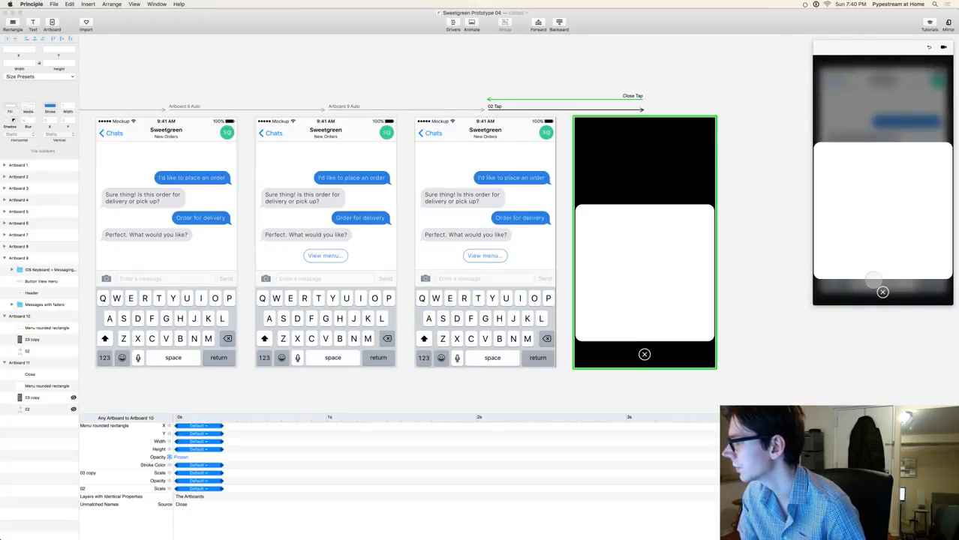
pyautogui.click(882, 291)
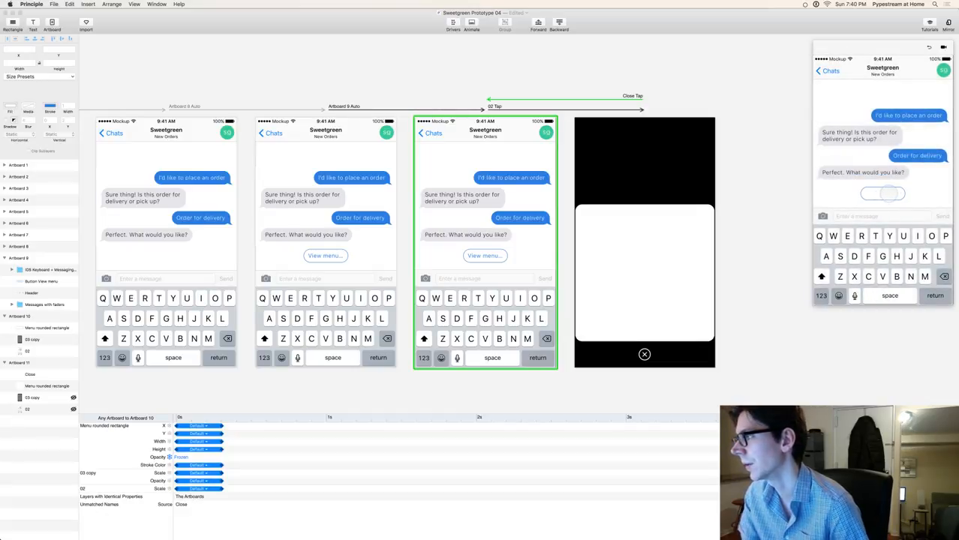
pyautogui.click(303, 441)
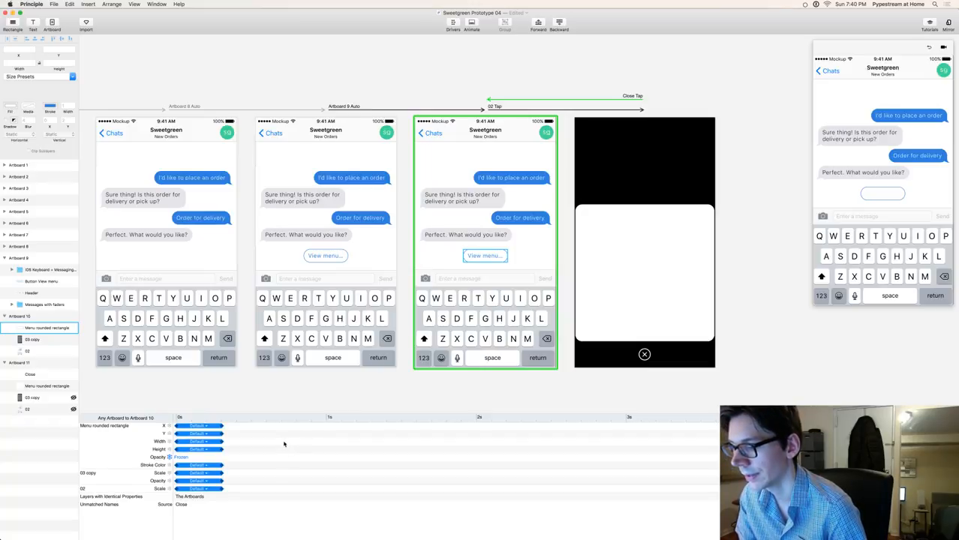
pyautogui.press('super+z')
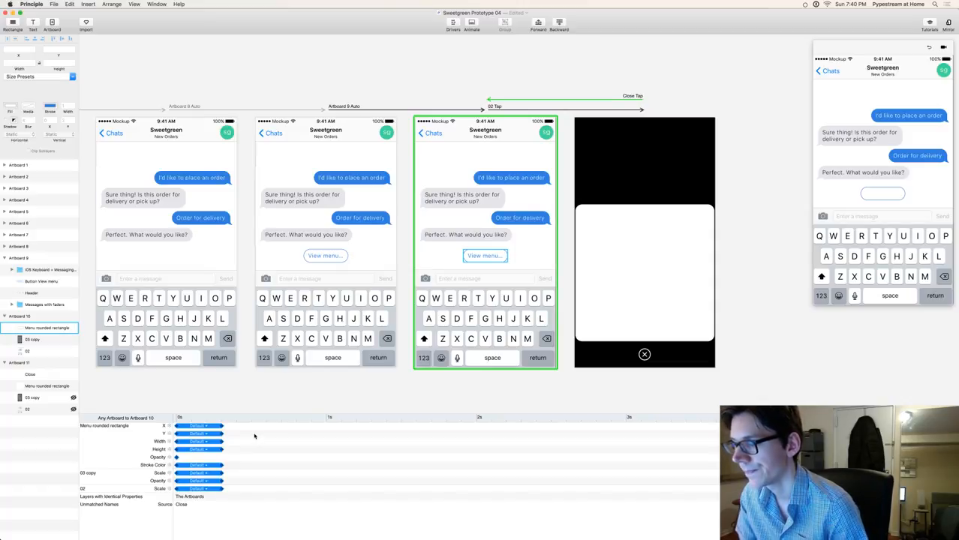
# - Open and close the menu repeatedly in the preview to examine the instant opacity change in the closing animation
pyautogui.click(182, 458)
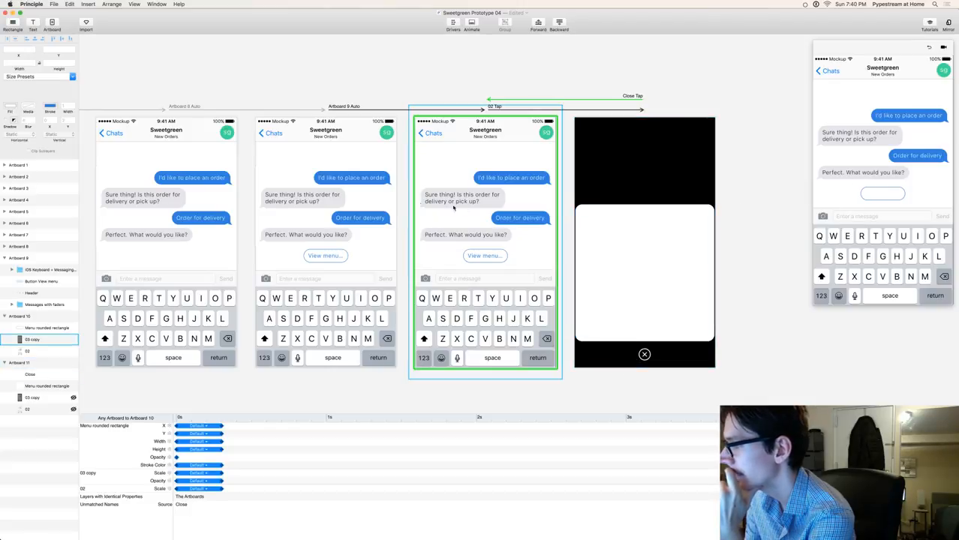
pyautogui.click(364, 239)
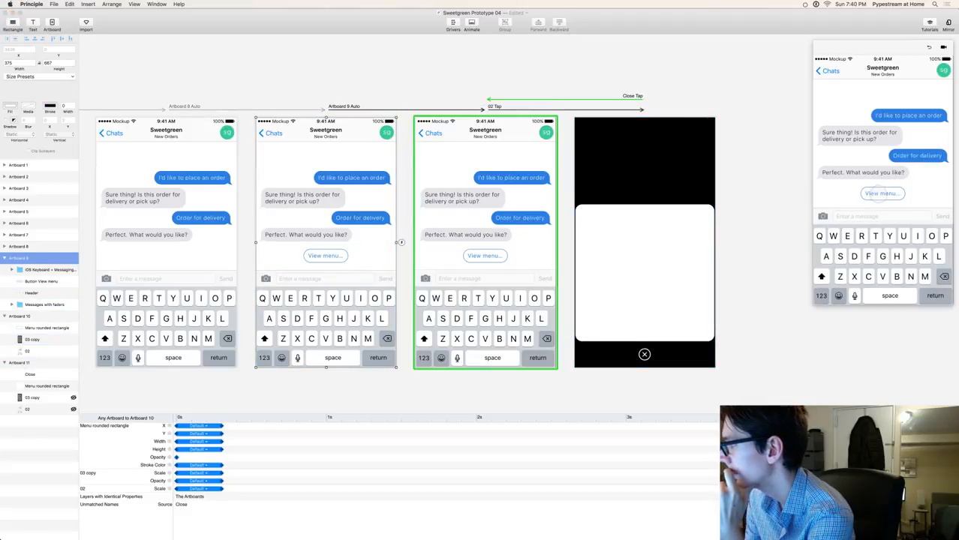
pyautogui.click(883, 292)
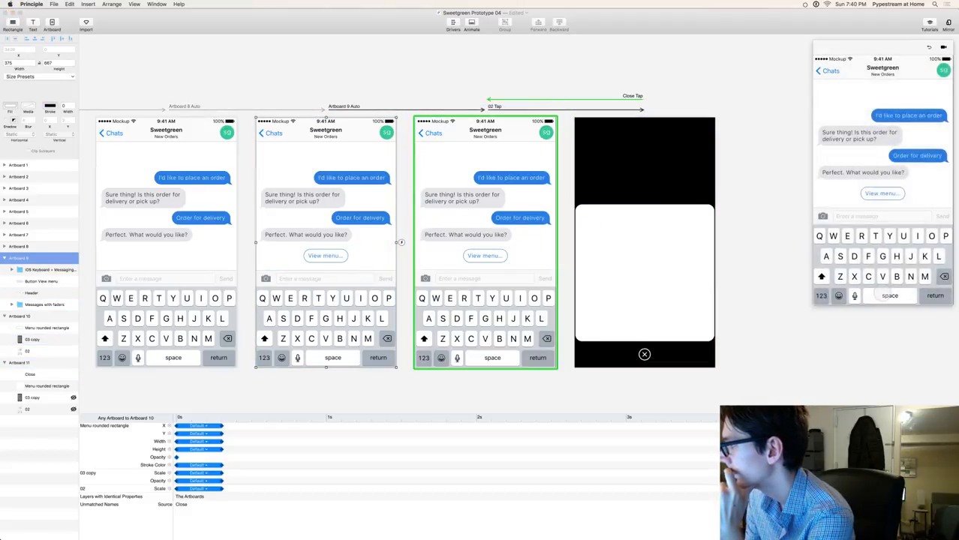
pyautogui.click(883, 194)
pyautogui.click(884, 292)
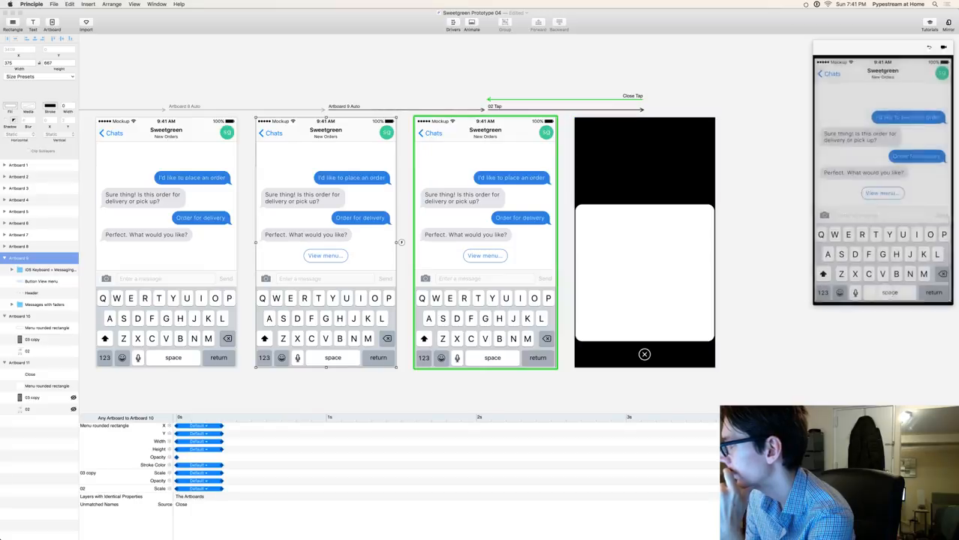
pyautogui.click(883, 193)
pyautogui.click(884, 292)
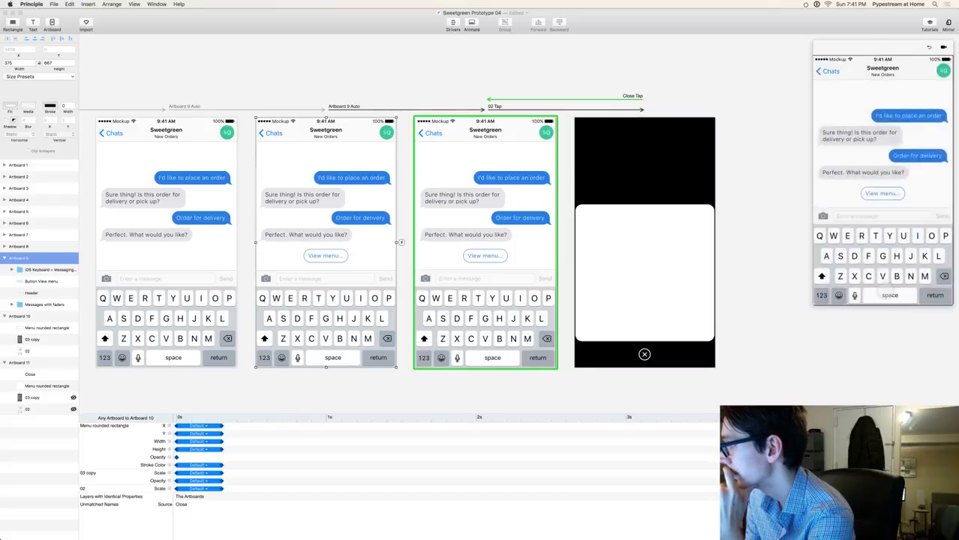
pyautogui.click(884, 194)
pyautogui.click(883, 293)
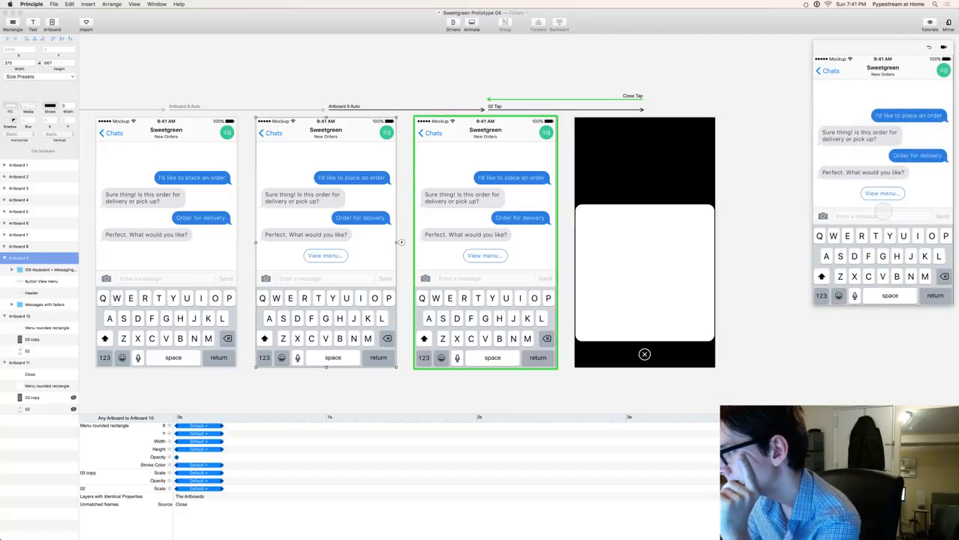
pyautogui.click(882, 193)
pyautogui.click(883, 292)
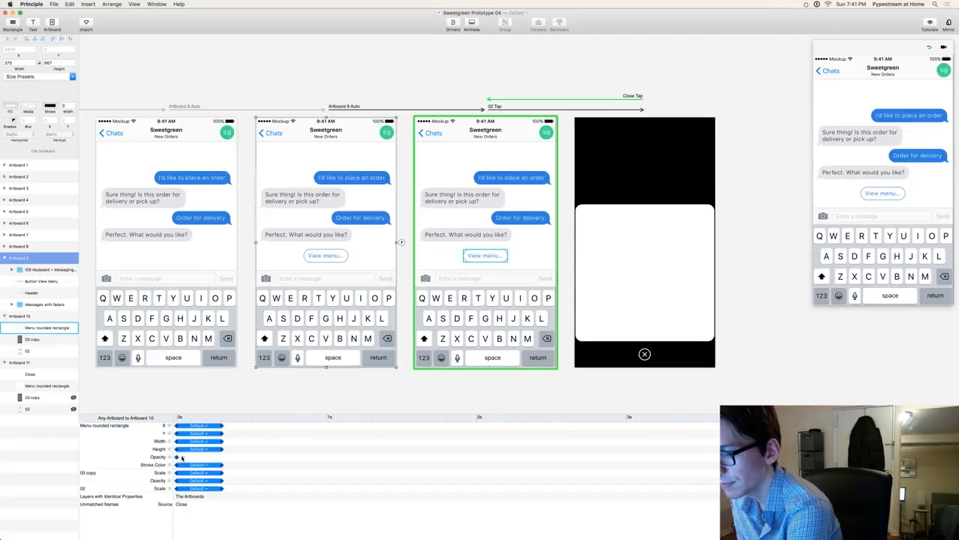
# - Move the Menu rounded rectangle's instant Opacity change in the Close Tap transition to the end of the other animations and preview it repeatedly
pyautogui.moveTo(177, 458); pyautogui.dragTo(222, 463)
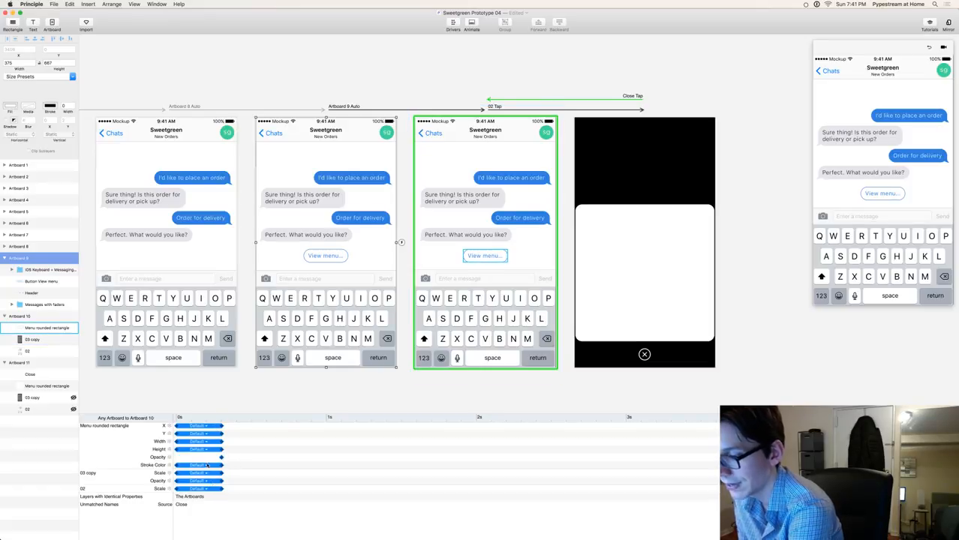
pyautogui.click(889, 191)
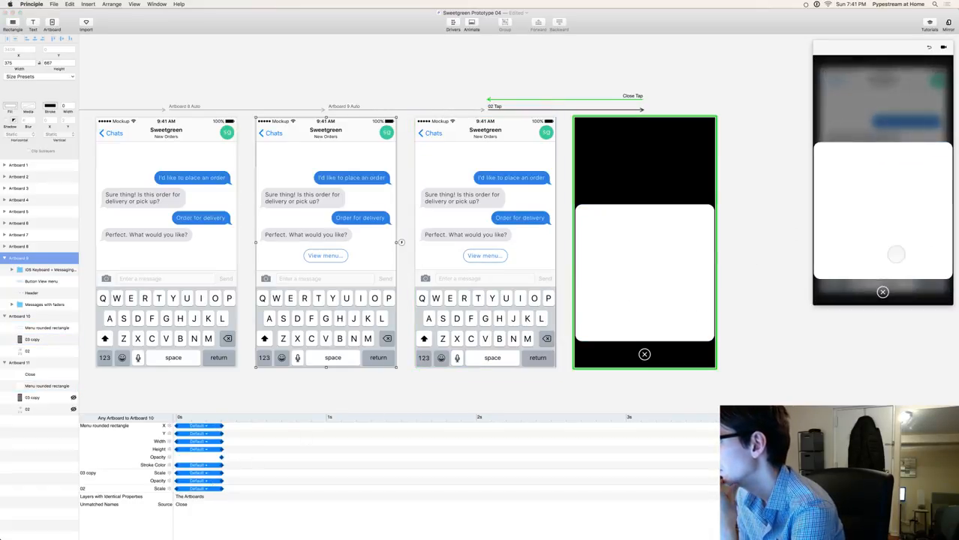
pyautogui.click(884, 291)
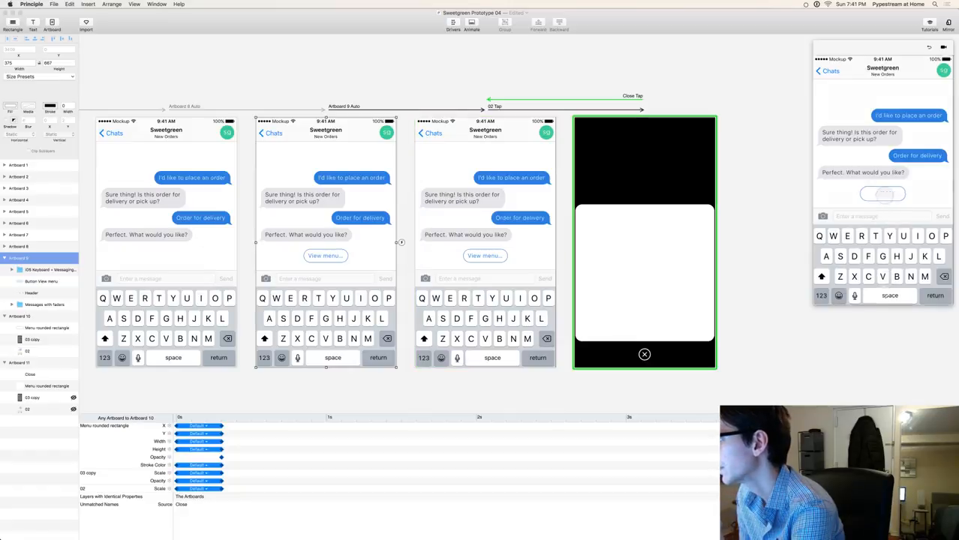
pyautogui.click(883, 193)
pyautogui.click(884, 292)
pyautogui.click(883, 193)
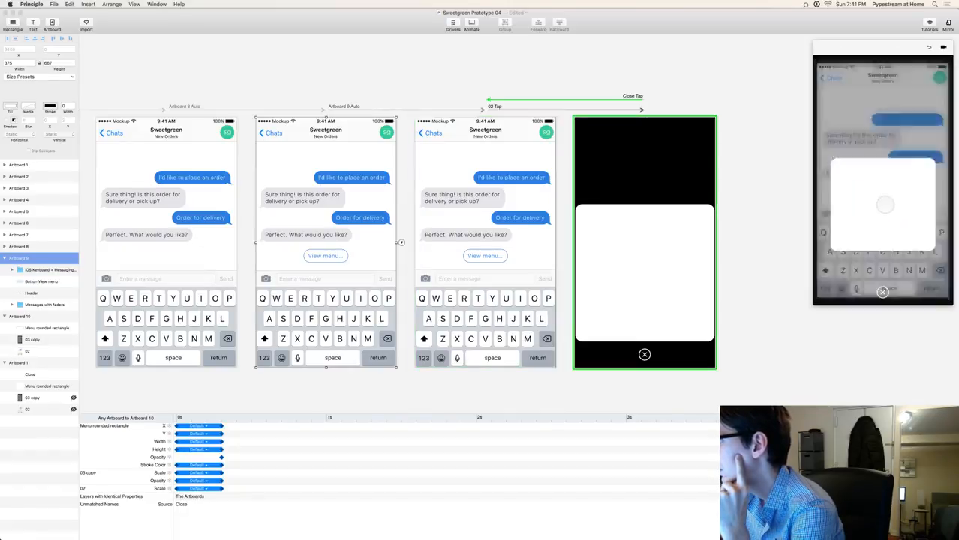
pyautogui.click(882, 291)
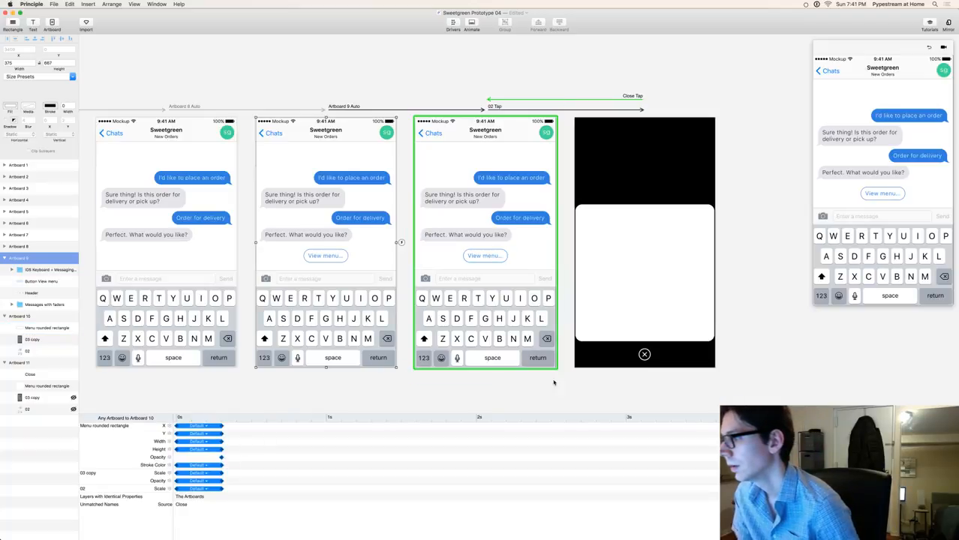
# - Save the prototype and place the List Header Select menu items image from Finder's Exports folder onto Artboard 11
pyautogui.press('super+s')
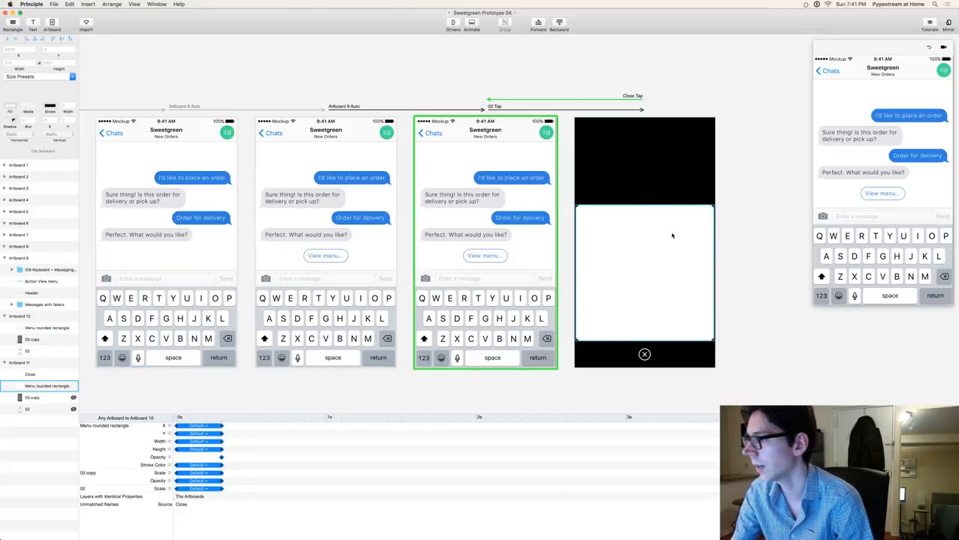
pyautogui.press('super+Tab')
pyautogui.press('super+Tab')
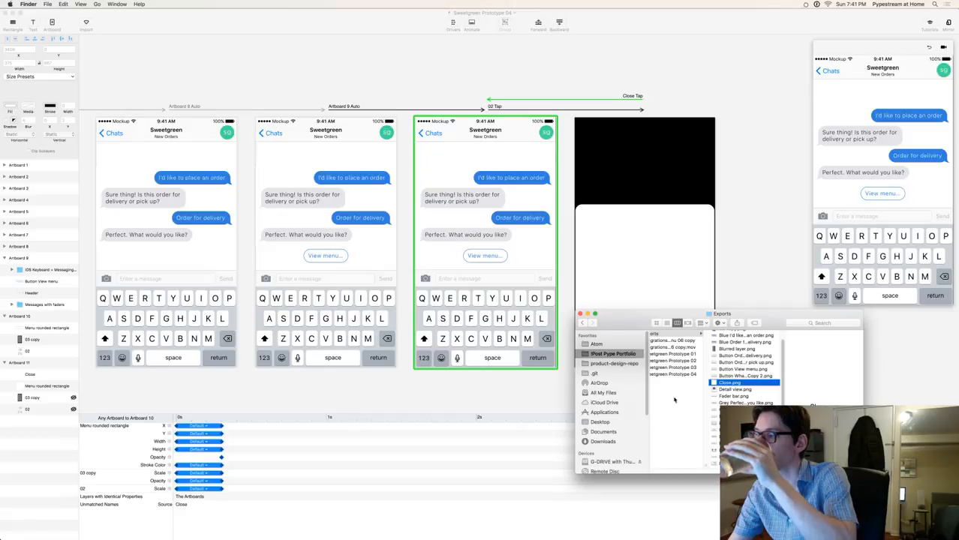
pyautogui.click(715, 416)
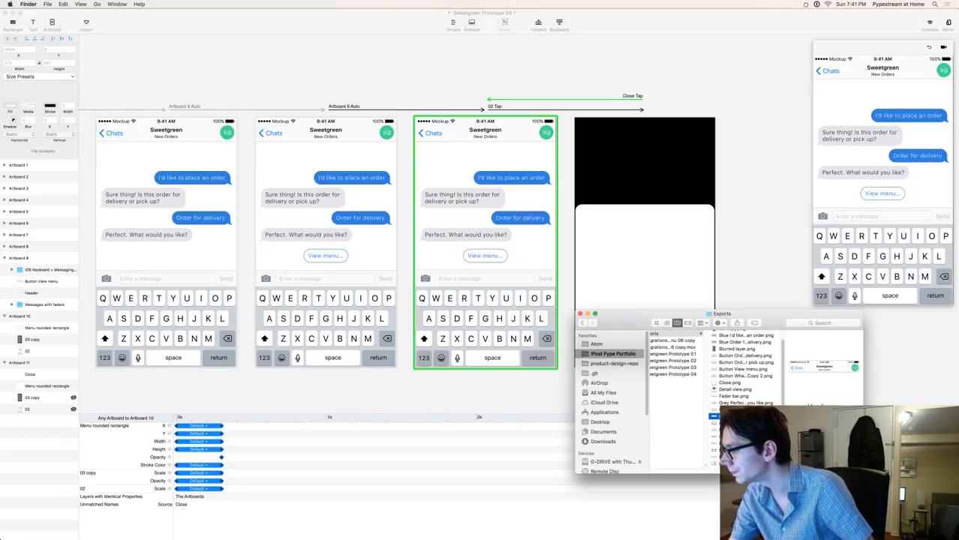
pyautogui.press('Down')
pyautogui.press('Down')
pyautogui.press('Down')
pyautogui.press('Down')
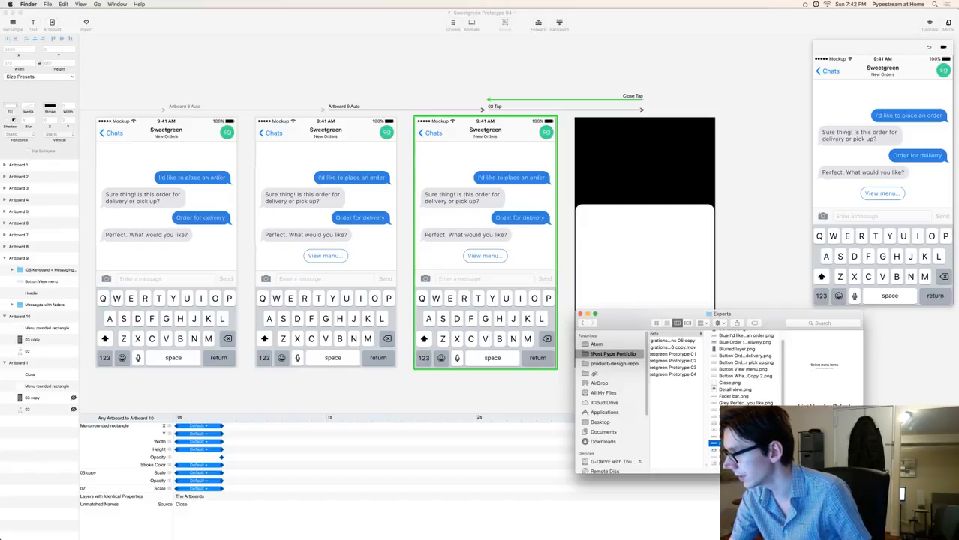
pyautogui.moveTo(757, 445); pyautogui.dragTo(660, 269)
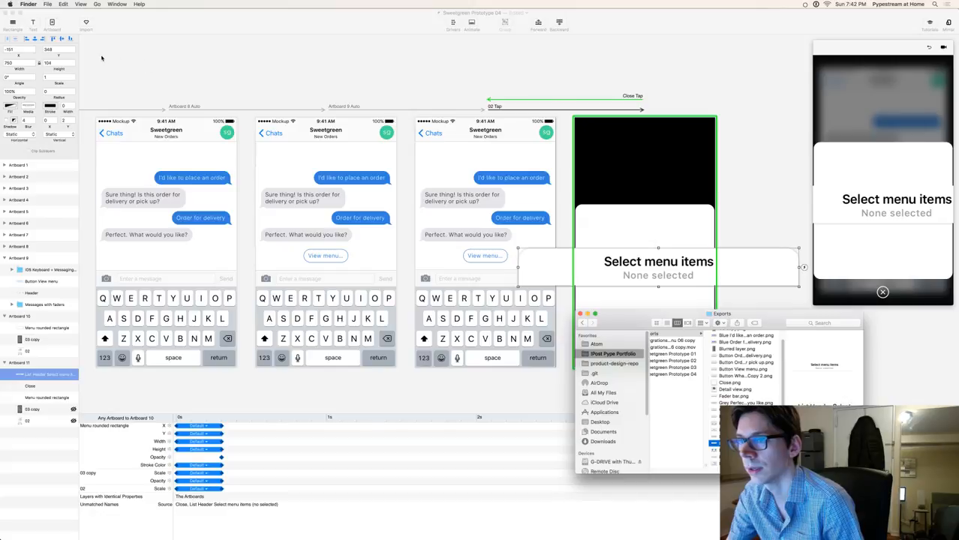
# - Set the list header's scale to 0.5 and position it near the top of the menu's white rectangle at about X -172, Y 239
pyautogui.click(123, 60)
pyautogui.click(311, 168)
pyautogui.click(51, 76)
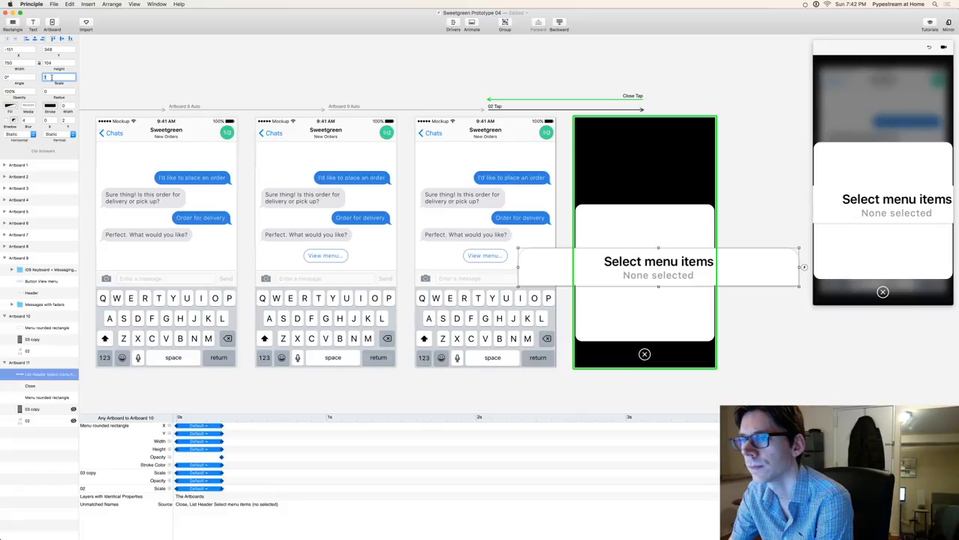
pyautogui.write('.5')
pyautogui.press('Return')
pyautogui.click(770, 236)
pyautogui.moveTo(686, 265); pyautogui.dragTo(677, 228)
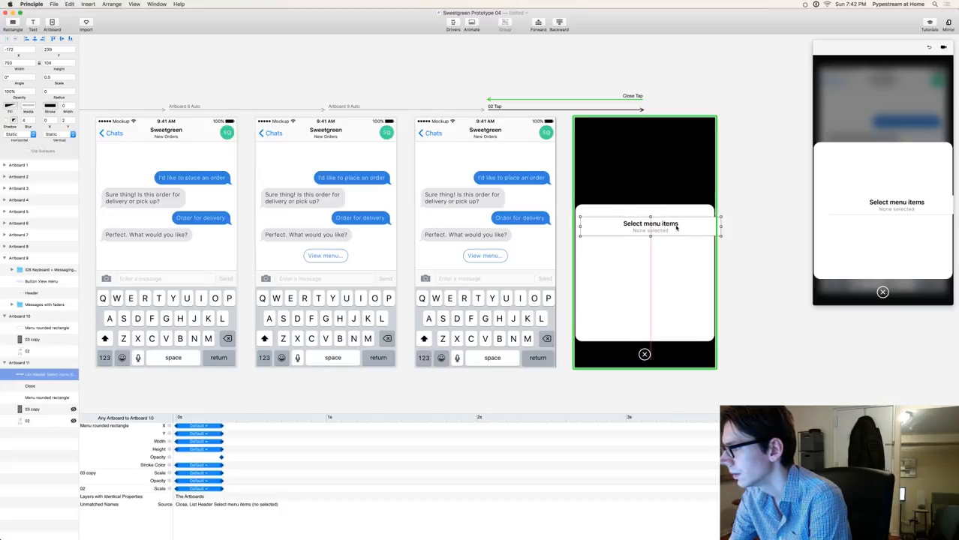
# - Set the width of the Menu rounded rectangle on Artboard 11 to 375
pyautogui.click(657, 289)
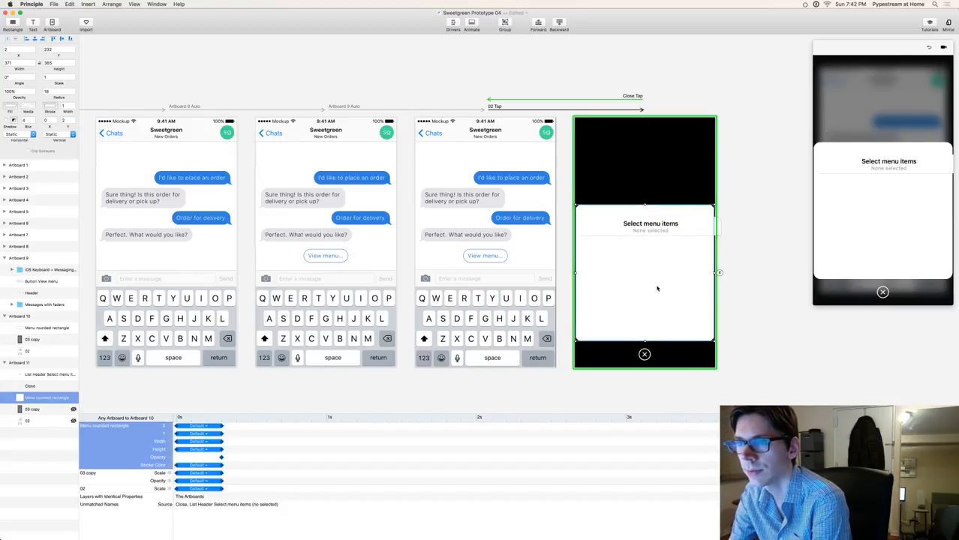
pyautogui.click(18, 63)
pyautogui.press('Return')
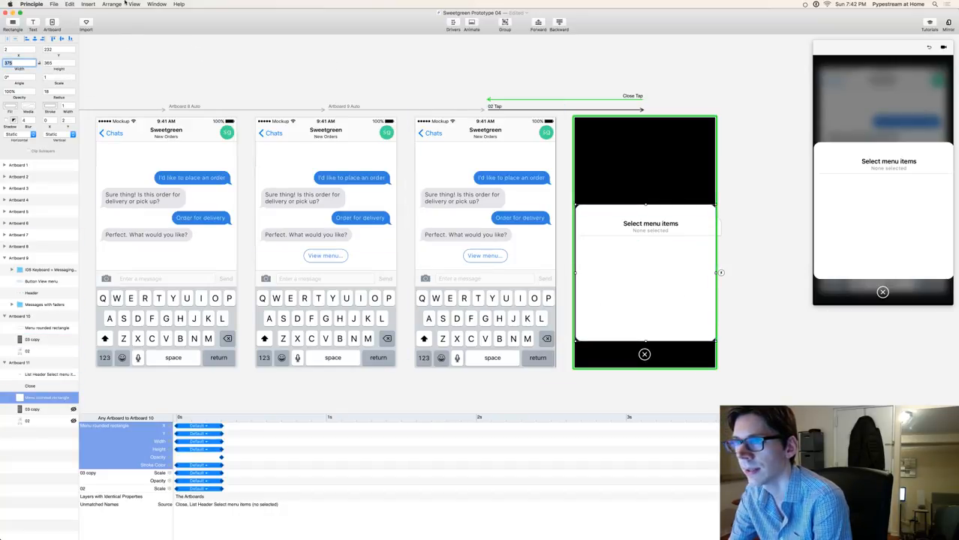
# - Center the Menu rounded rectangle horizontally on Artboard 11
pyautogui.click(111, 4)
pyautogui.moveTo(145, 88)
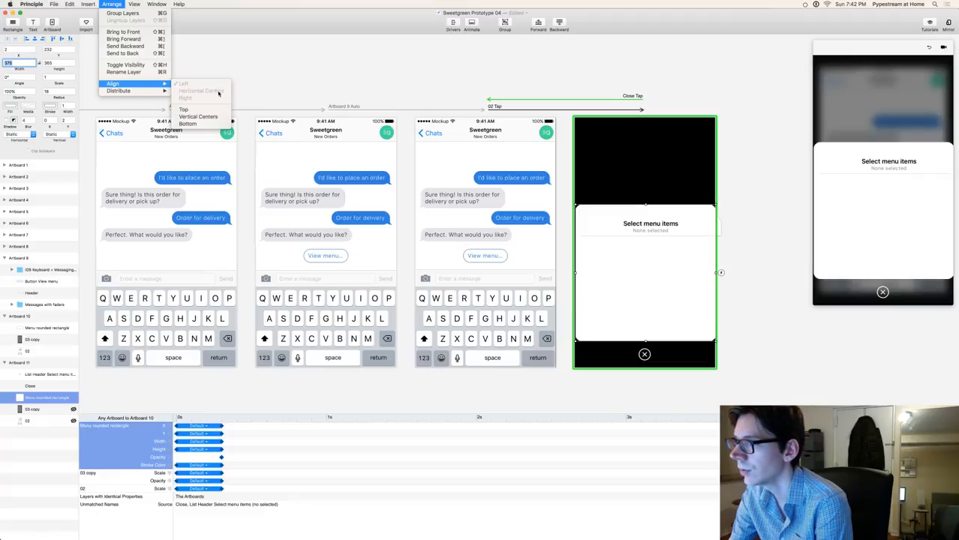
pyautogui.click(255, 85)
pyautogui.click(326, 62)
pyautogui.click(615, 304)
pyautogui.click(112, 3)
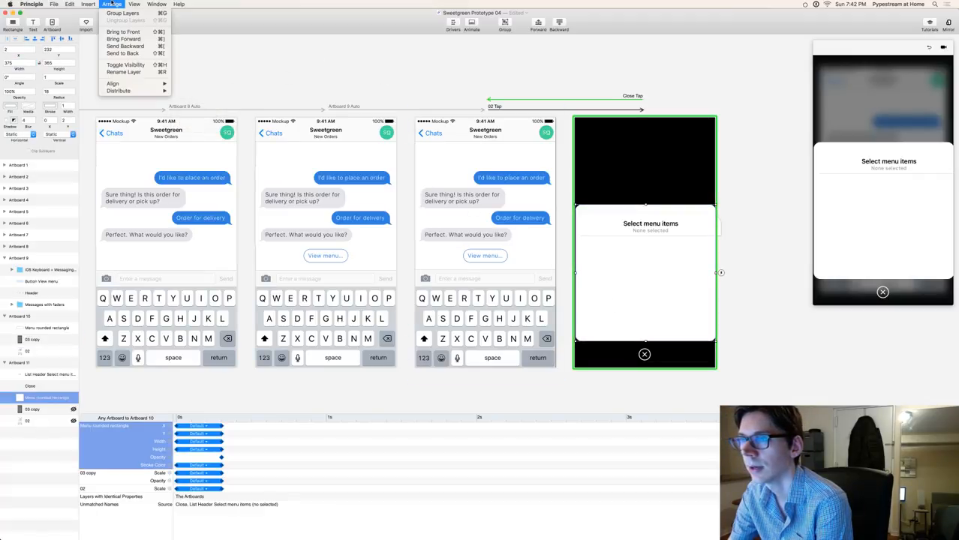
pyautogui.click(20, 54)
pyautogui.click(111, 4)
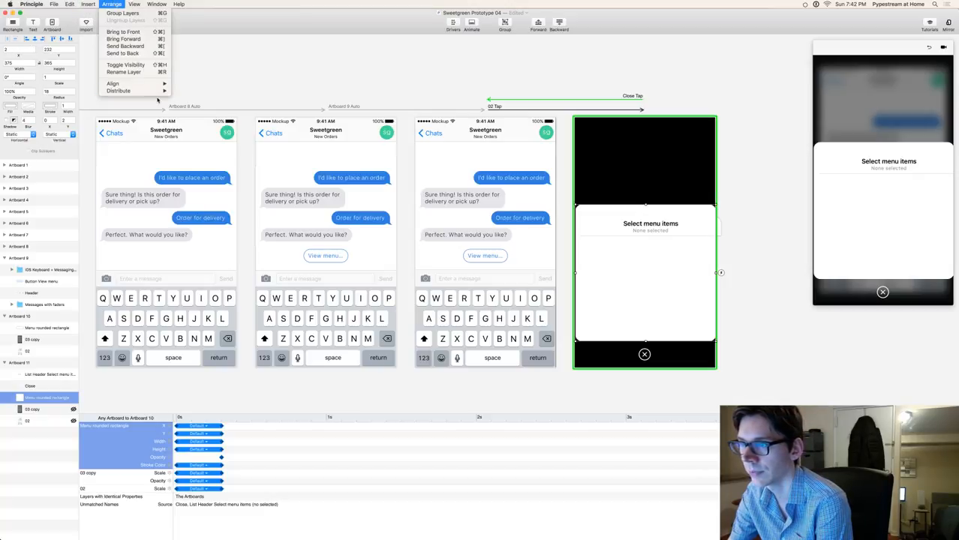
pyautogui.moveTo(154, 84)
pyautogui.click(196, 90)
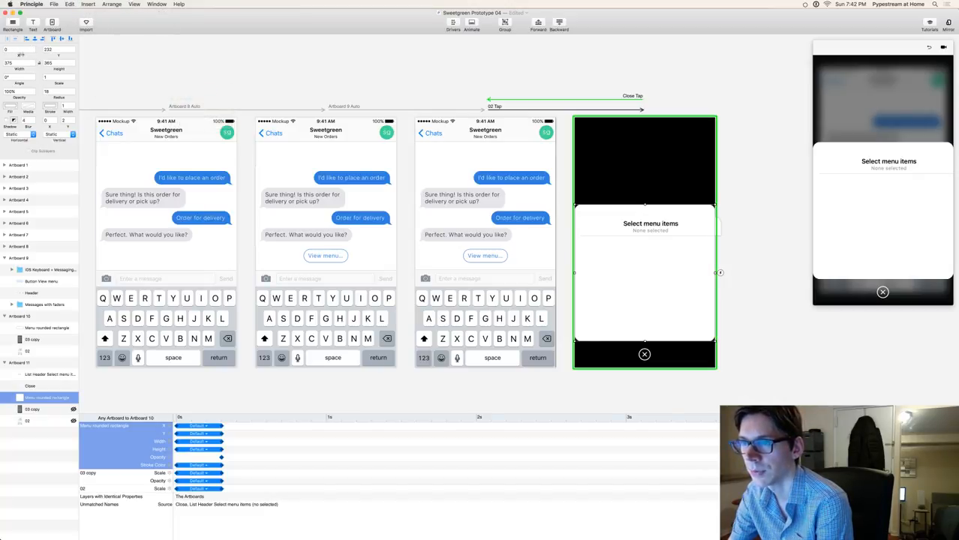
# - Move the list header up to the top edge of the menu's white rectangle, at about Y 206, and center it horizontally on Artboard 11
pyautogui.click(655, 225)
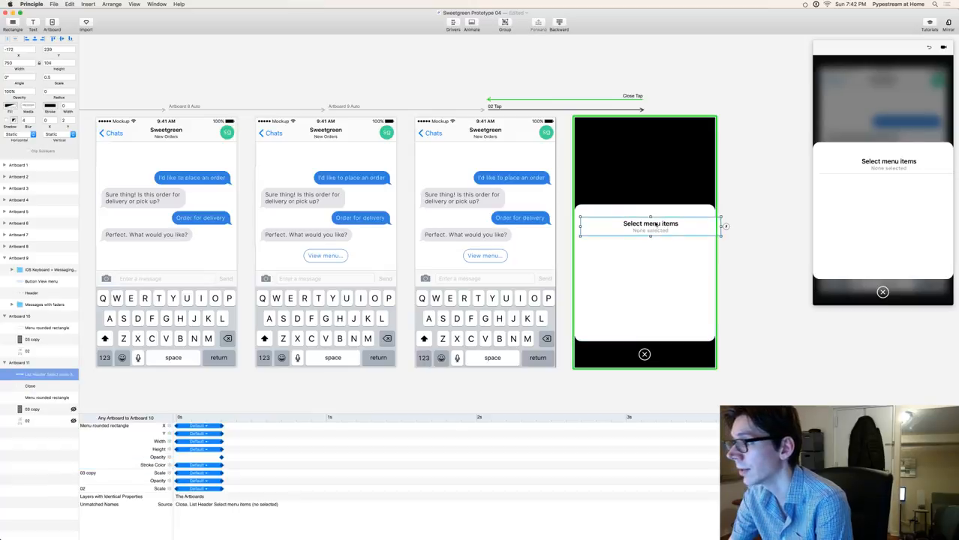
pyautogui.moveTo(668, 229); pyautogui.dragTo(666, 222)
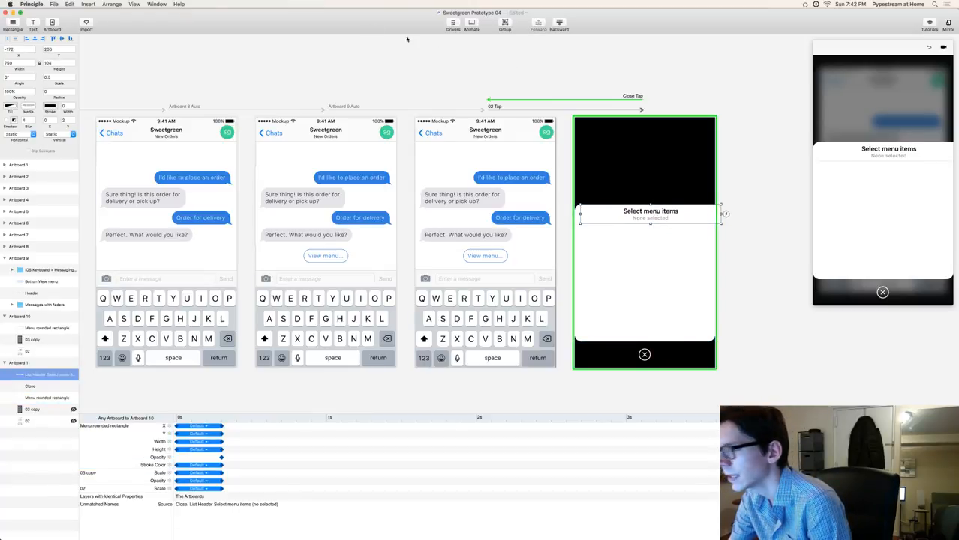
pyautogui.click(110, 4)
pyautogui.moveTo(167, 83)
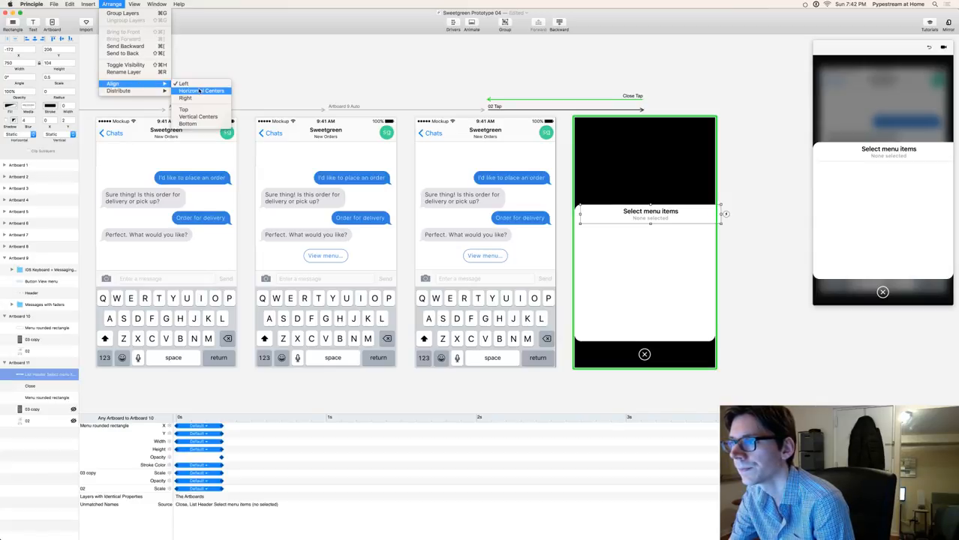
pyautogui.click(201, 91)
pyautogui.click(801, 260)
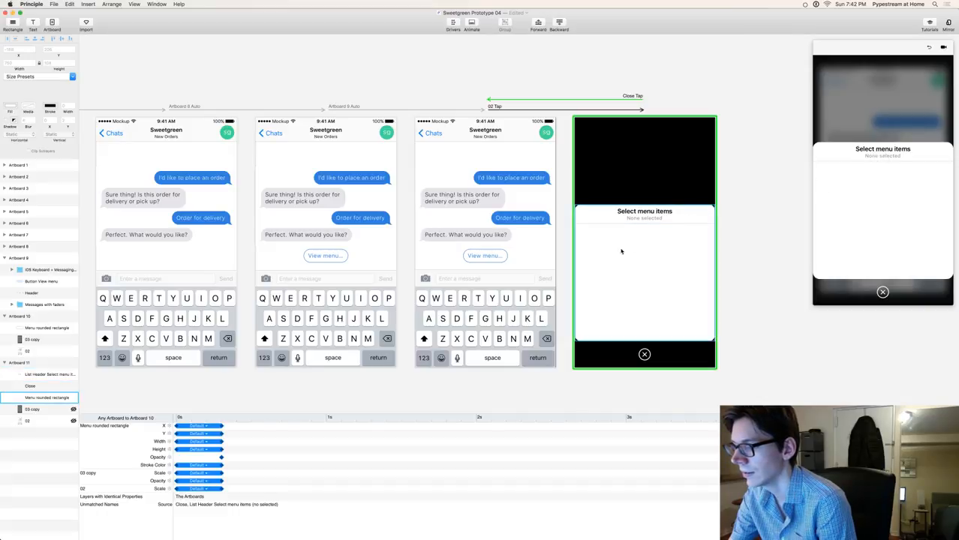
# - Show the 02 Tap transition's animations with the list header selected, and preview the menu closing and reopening
pyautogui.click(652, 218)
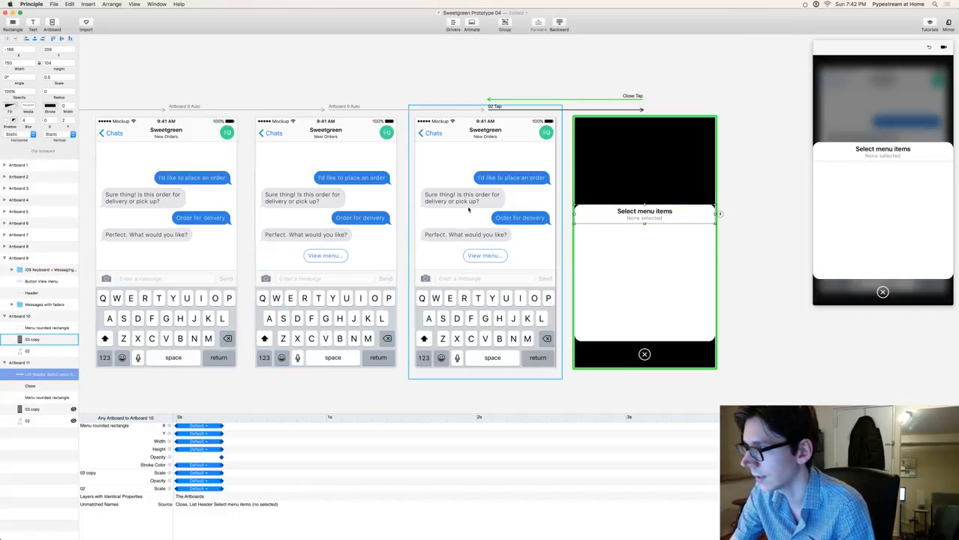
pyautogui.click(516, 197)
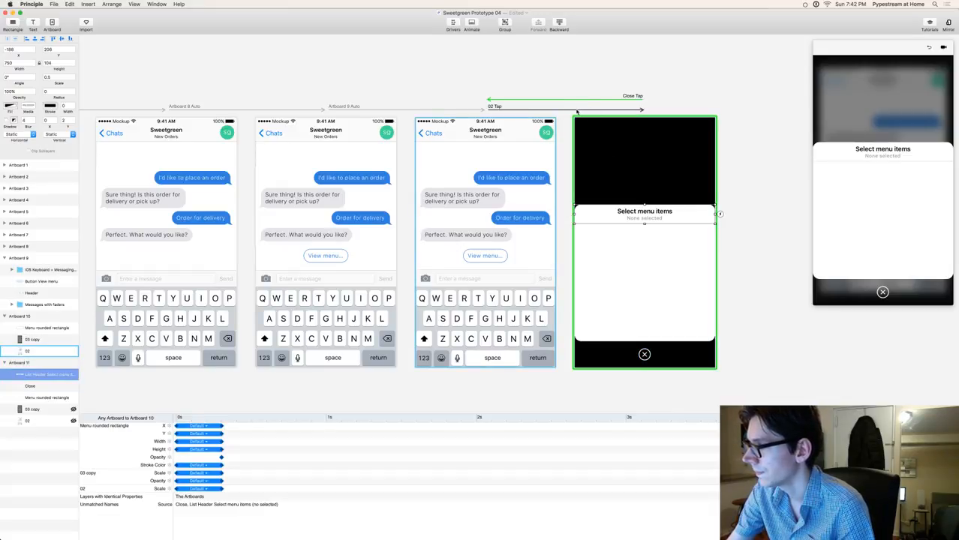
pyautogui.doubleClick(627, 218)
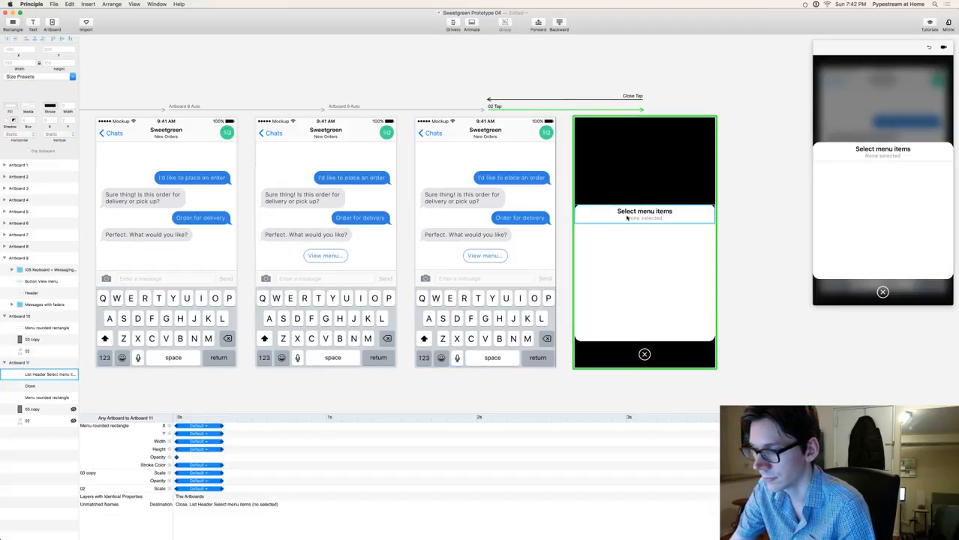
pyautogui.click(626, 219)
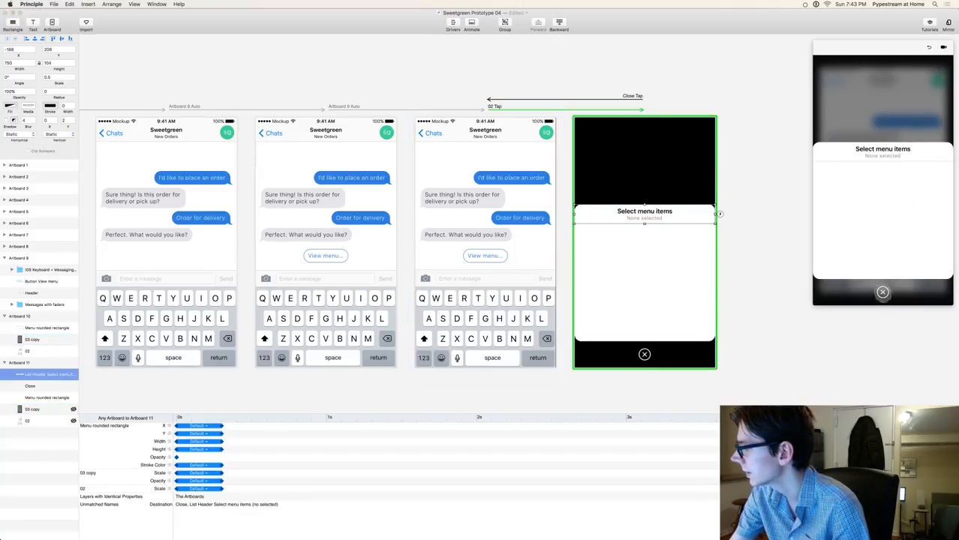
pyautogui.click(882, 291)
pyautogui.click(894, 193)
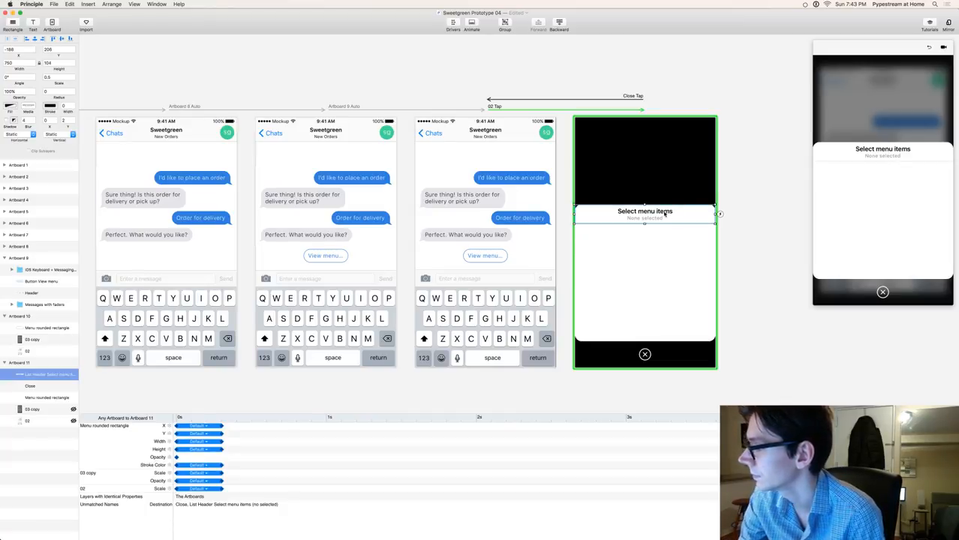
# - Copy the list header from Artboard 11 to the same position on Artboard 10, make the copy fully transparent, and preview the menu opening
pyautogui.press('super+c')
pyautogui.click(525, 150)
pyautogui.press('super+v')
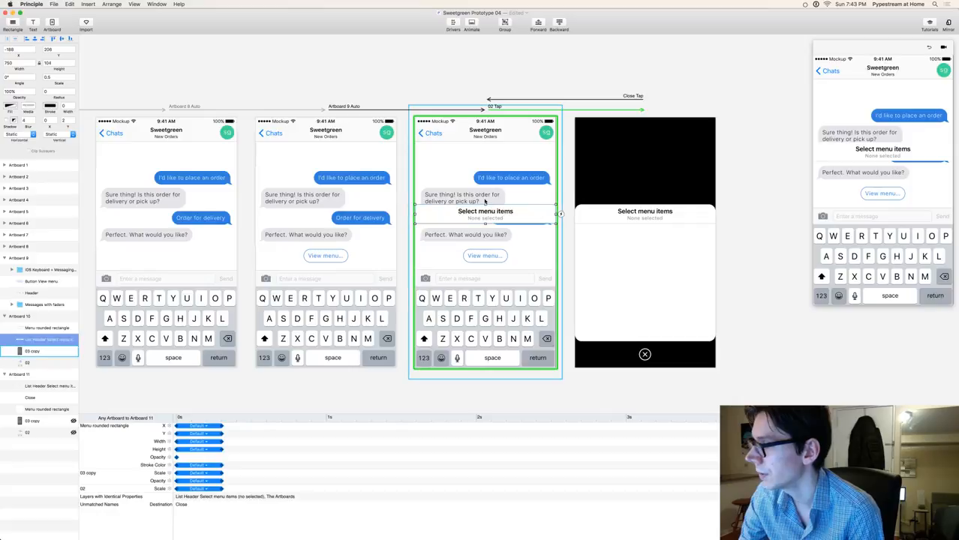
pyautogui.click(19, 91)
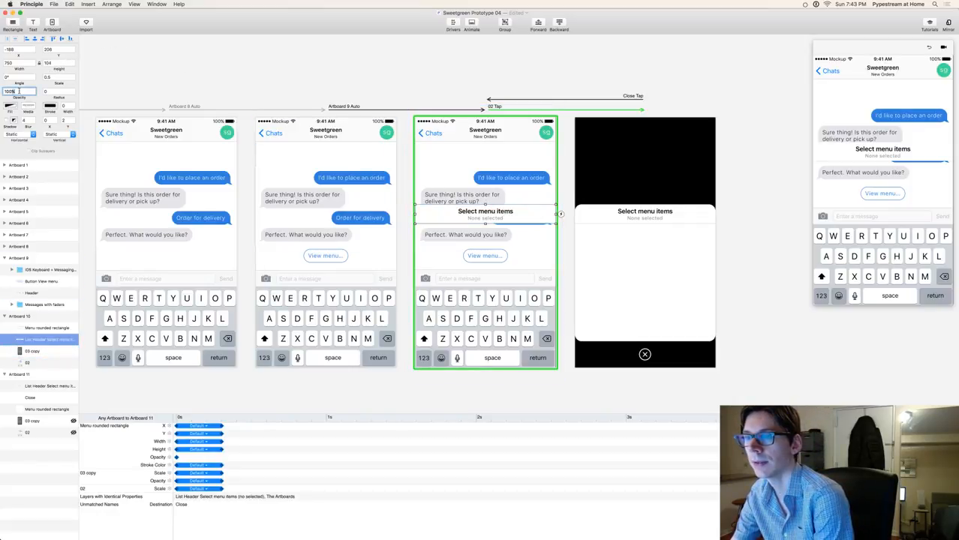
pyautogui.write('80')
pyautogui.press('Return')
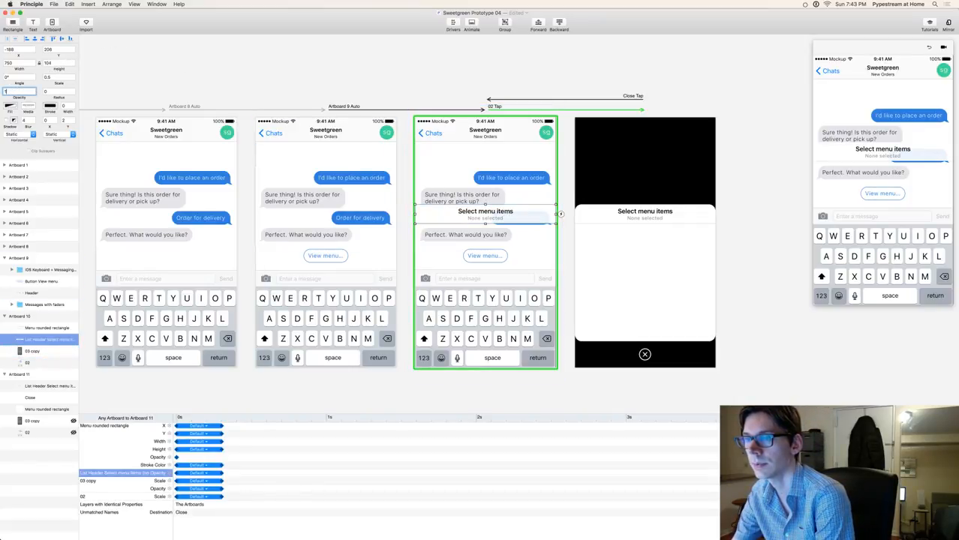
pyautogui.write('10')
pyautogui.press('Return')
pyautogui.click(103, 90)
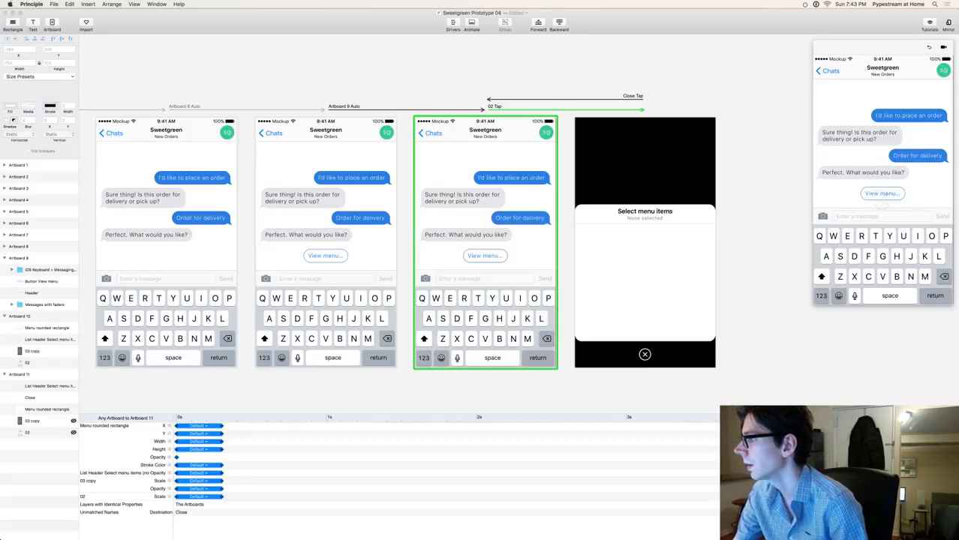
pyautogui.click(883, 194)
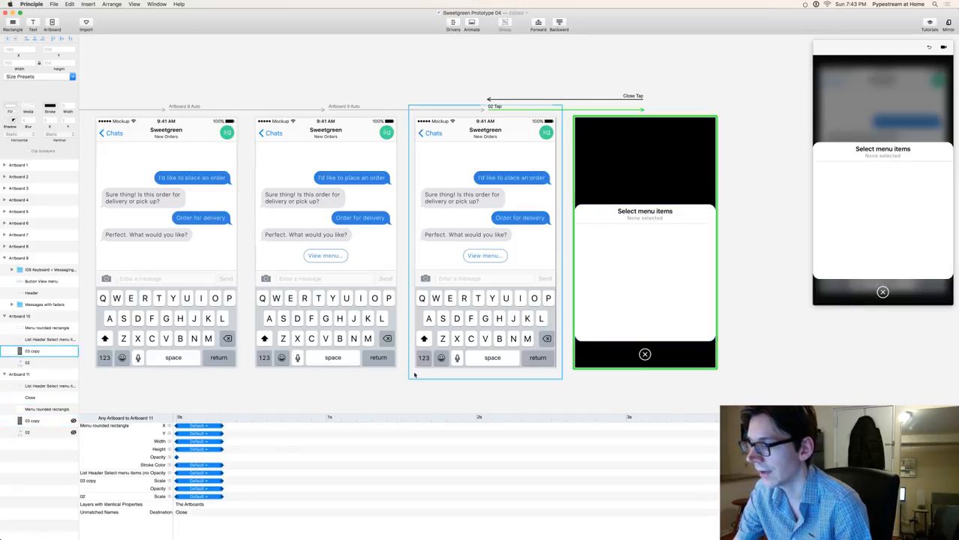
# - Switch to QuickTime Player and examine how the menu's header and list contents fade in within the Integrations Menu reference video
pyautogui.click(619, 297)
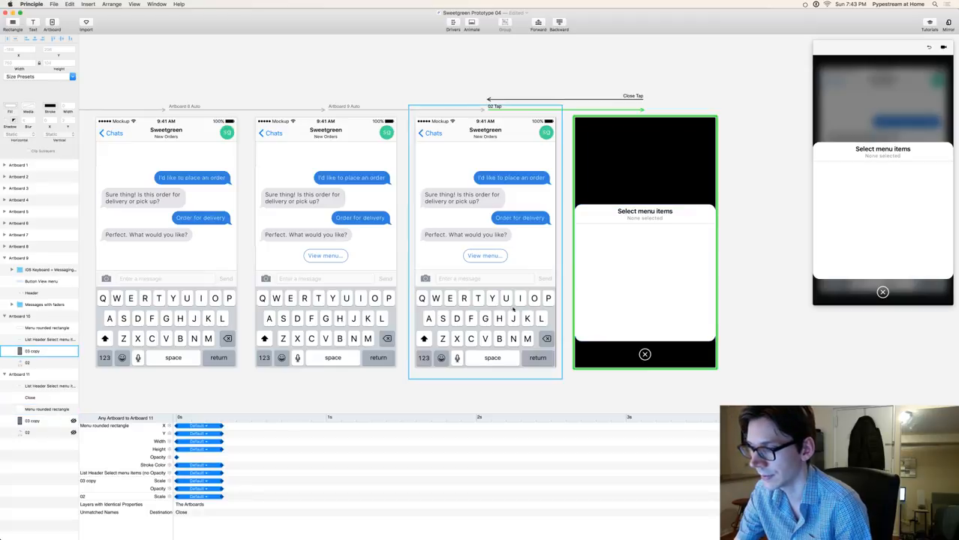
pyautogui.press('super+grave')
pyautogui.press('super+grave')
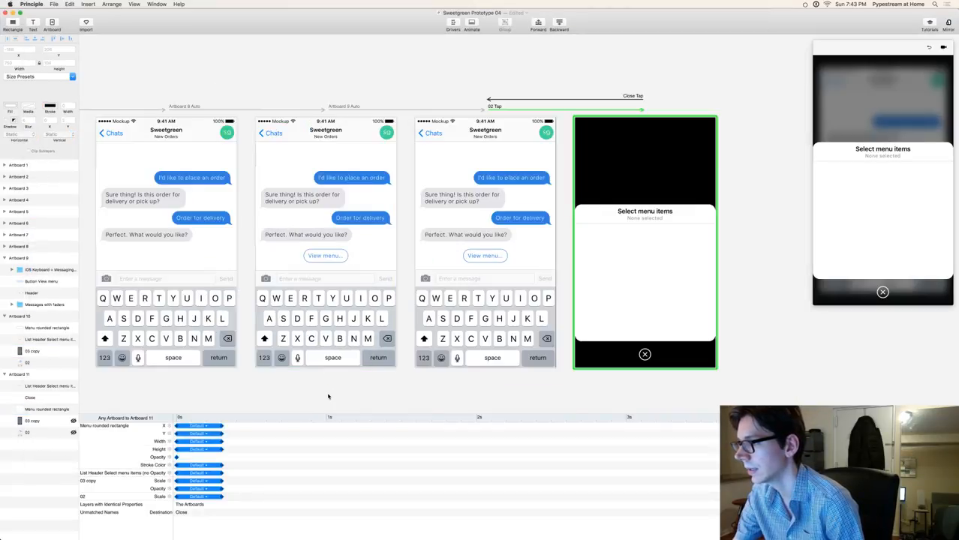
pyautogui.press('super+Tab')
pyautogui.moveTo(589, 280)
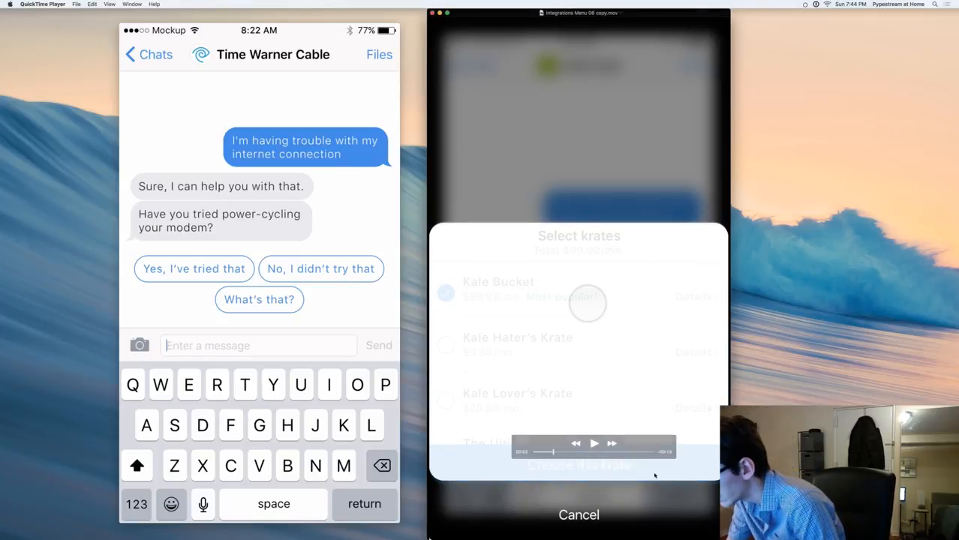
pyautogui.moveTo(687, 492)
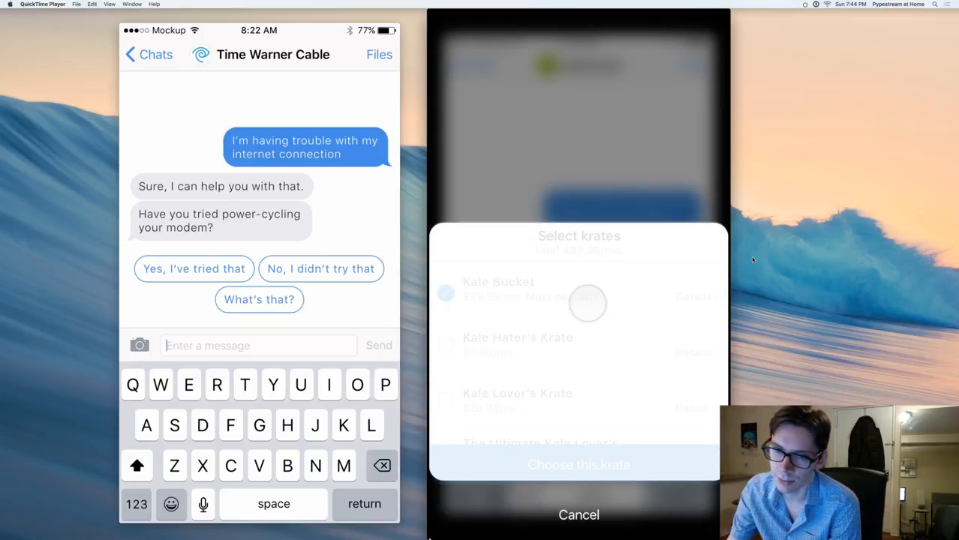
pyautogui.moveTo(670, 267)
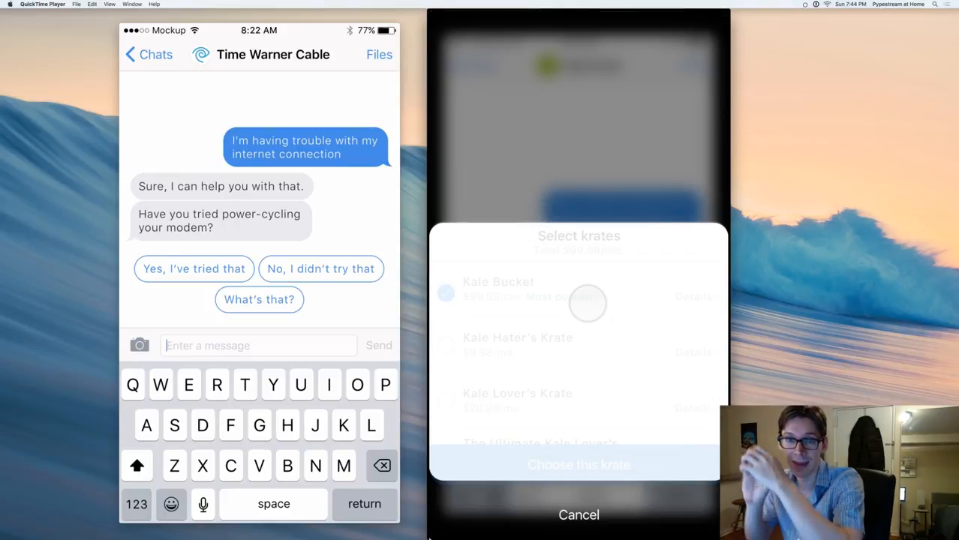
pyautogui.moveTo(631, 268)
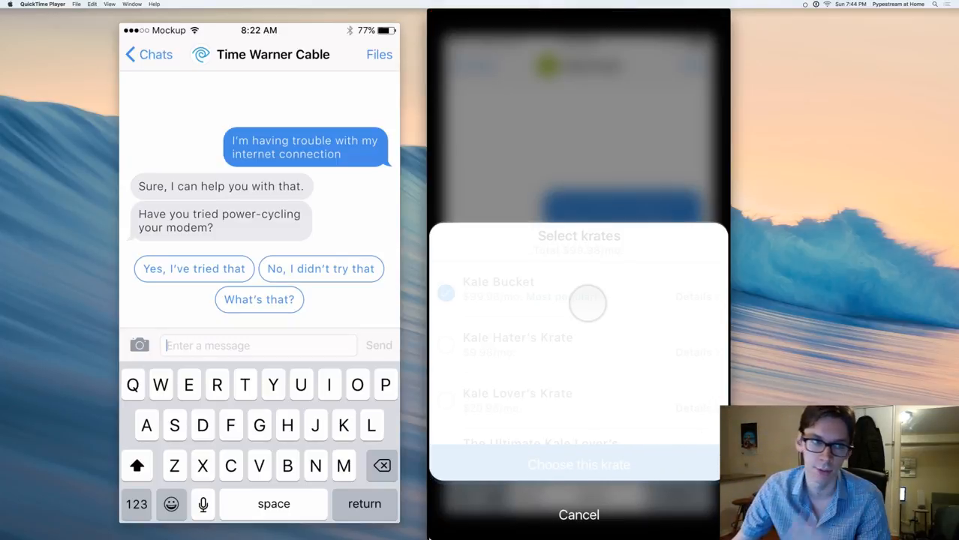
pyautogui.moveTo(673, 228)
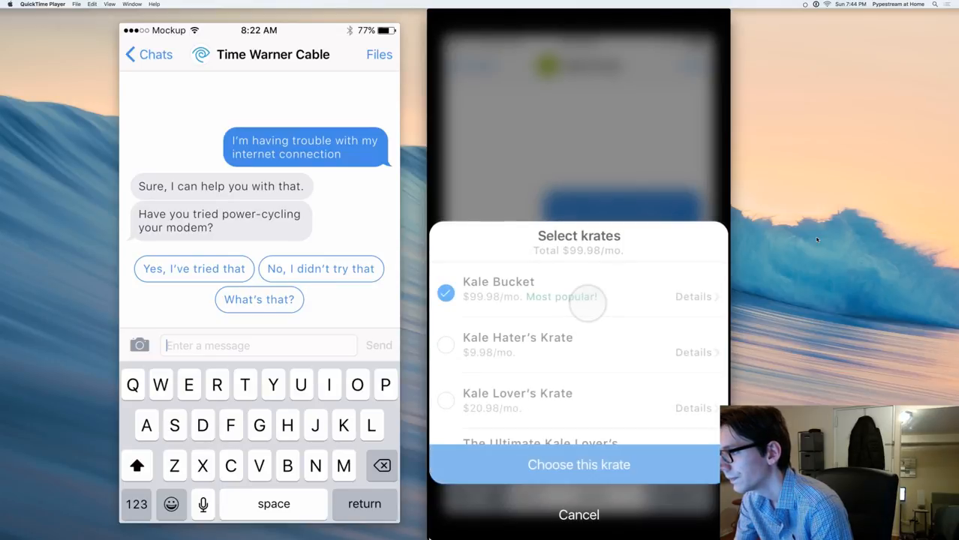
pyautogui.moveTo(683, 247)
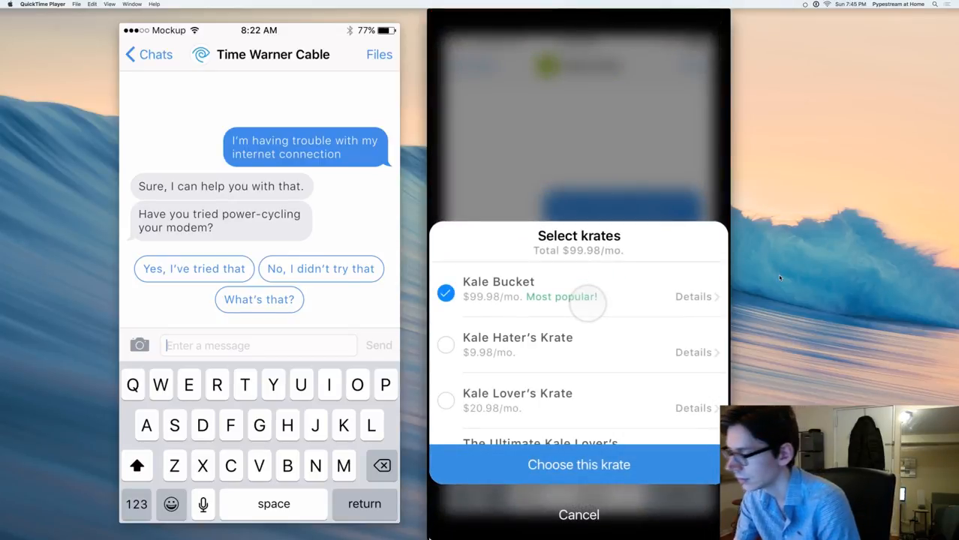
# - Switch back to Principle, delay the start of the list header's Opacity animation in the 02 Tap transition to about 0.2 s, and preview the menu repeatedly
pyautogui.press('super+Tab')
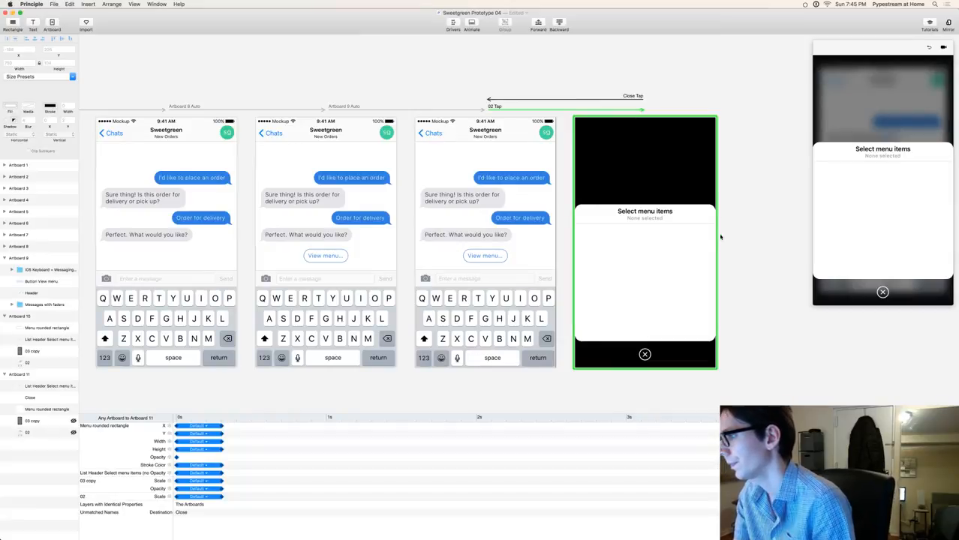
pyautogui.click(642, 220)
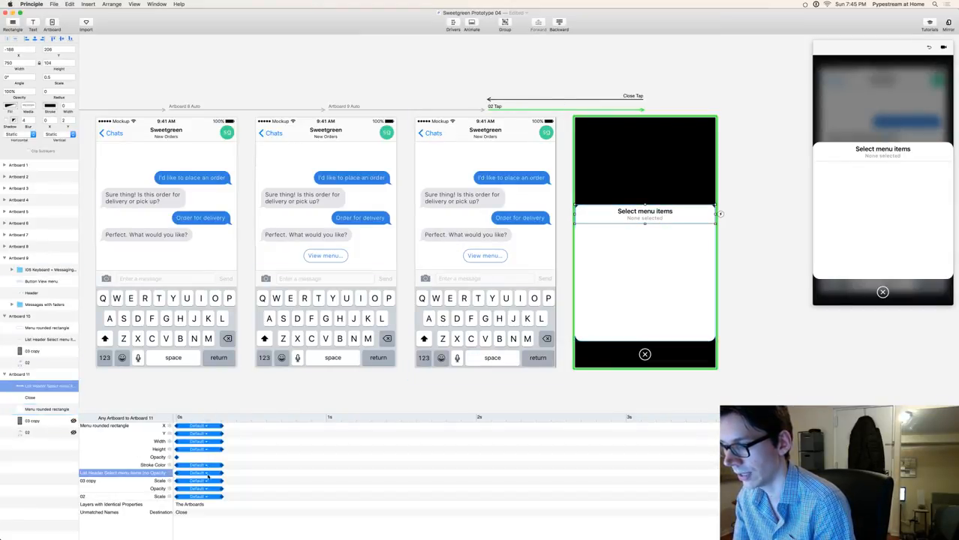
pyautogui.moveTo(178, 475); pyautogui.dragTo(210, 474)
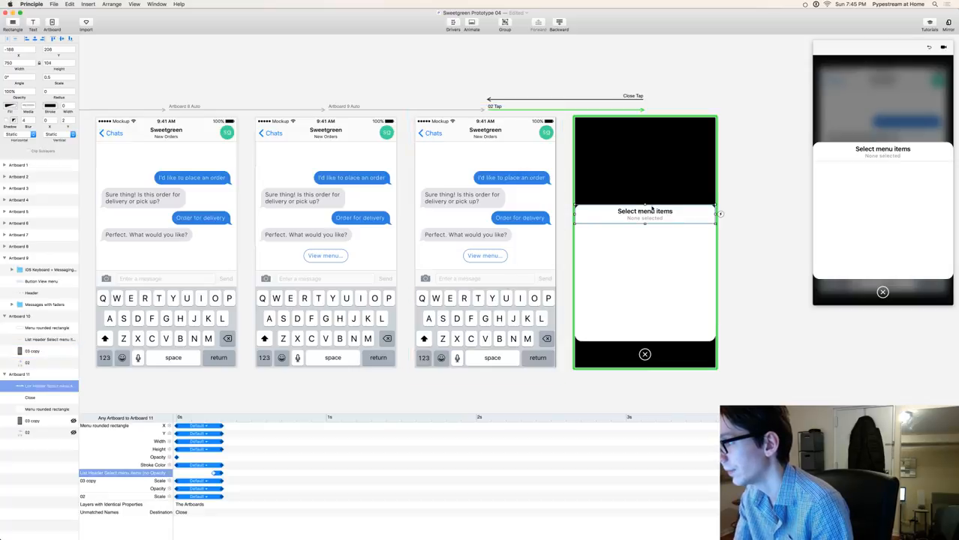
pyautogui.click(882, 292)
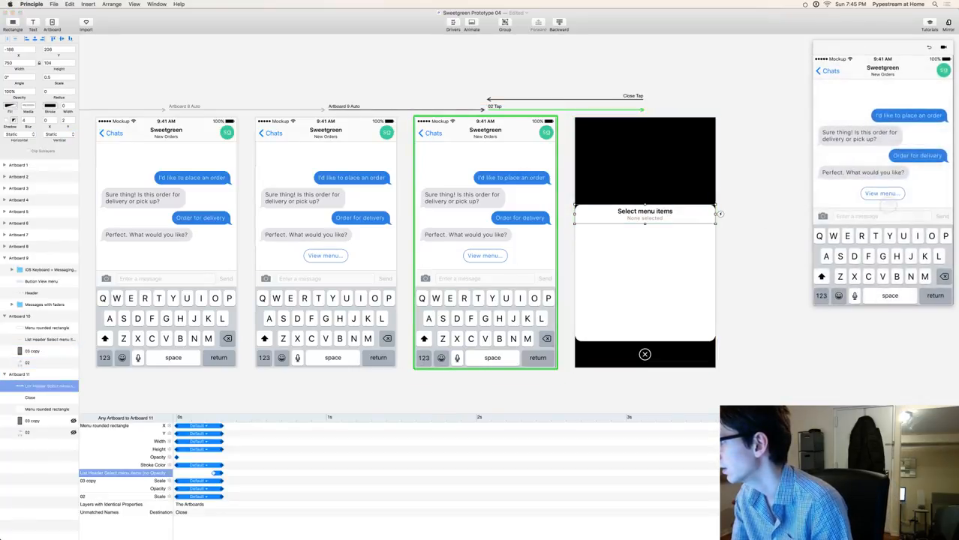
pyautogui.click(882, 193)
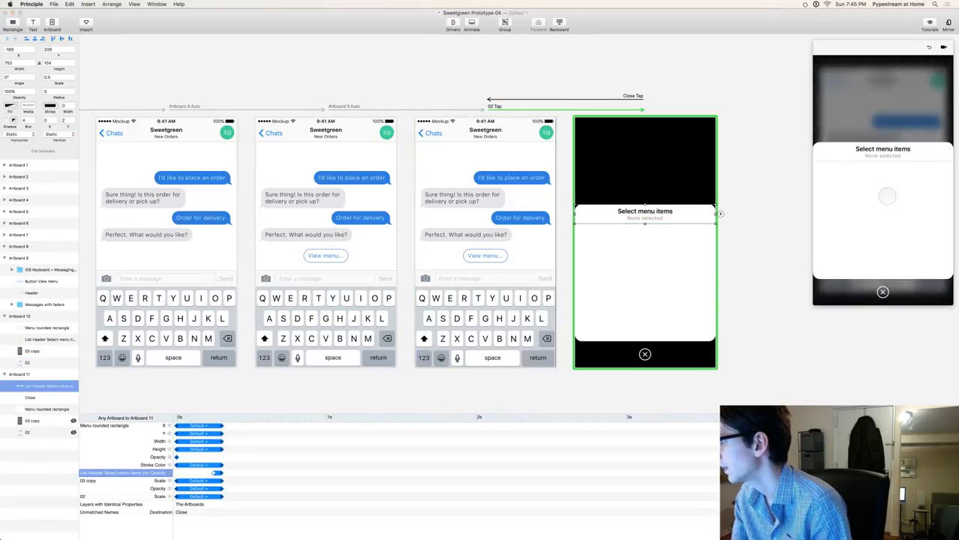
pyautogui.click(880, 293)
pyautogui.click(883, 193)
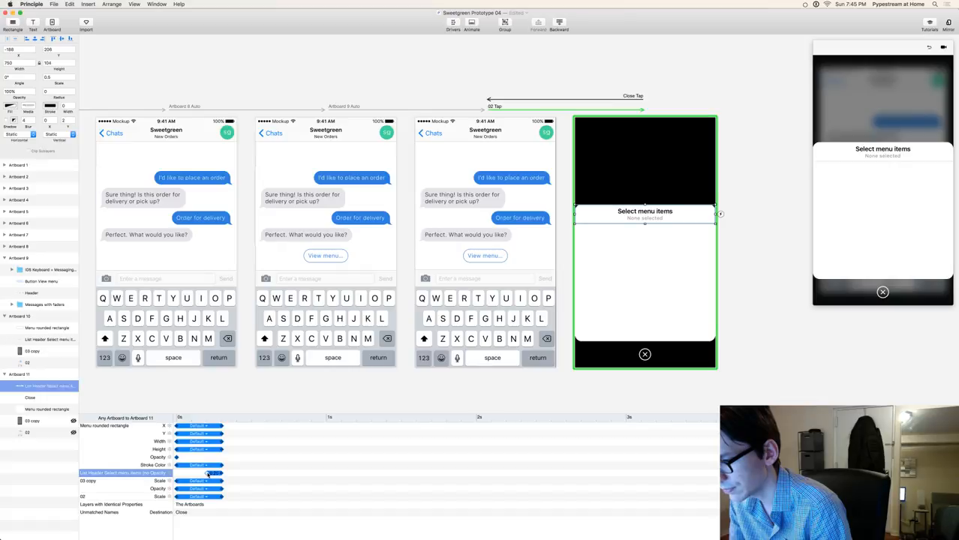
pyautogui.click(883, 293)
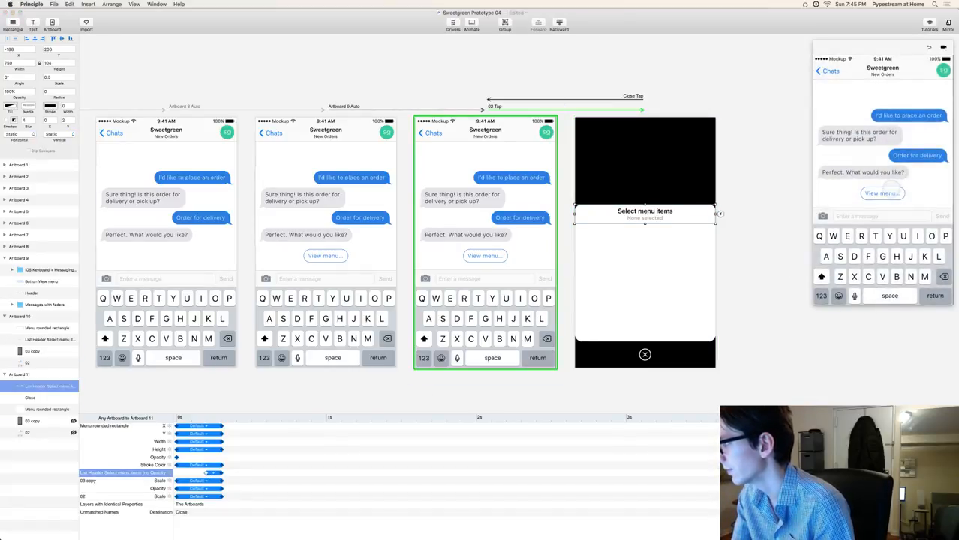
pyautogui.click(883, 193)
pyautogui.click(881, 292)
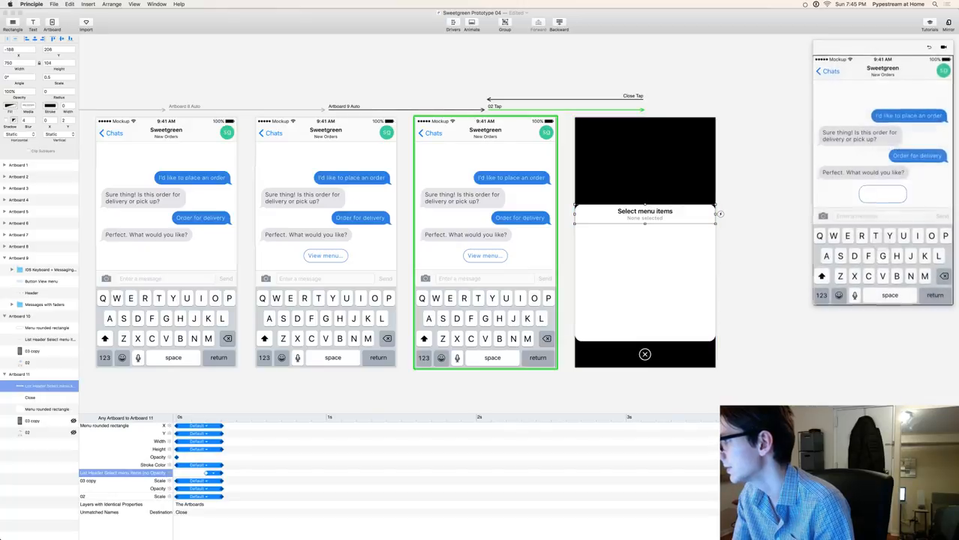
pyautogui.click(883, 193)
pyautogui.click(881, 291)
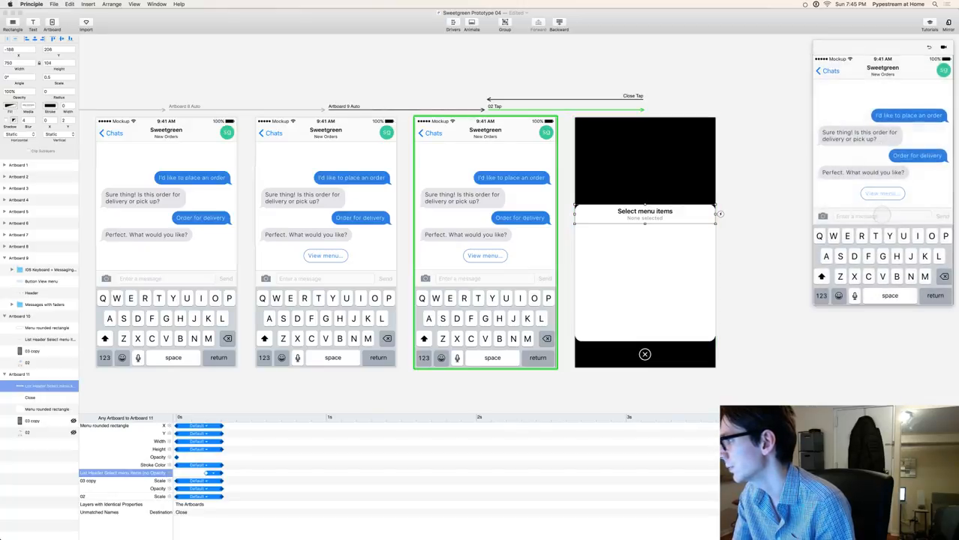
# - Make the list header's Opacity animation in the Close Tap transition instant at 0 s
pyautogui.click(882, 193)
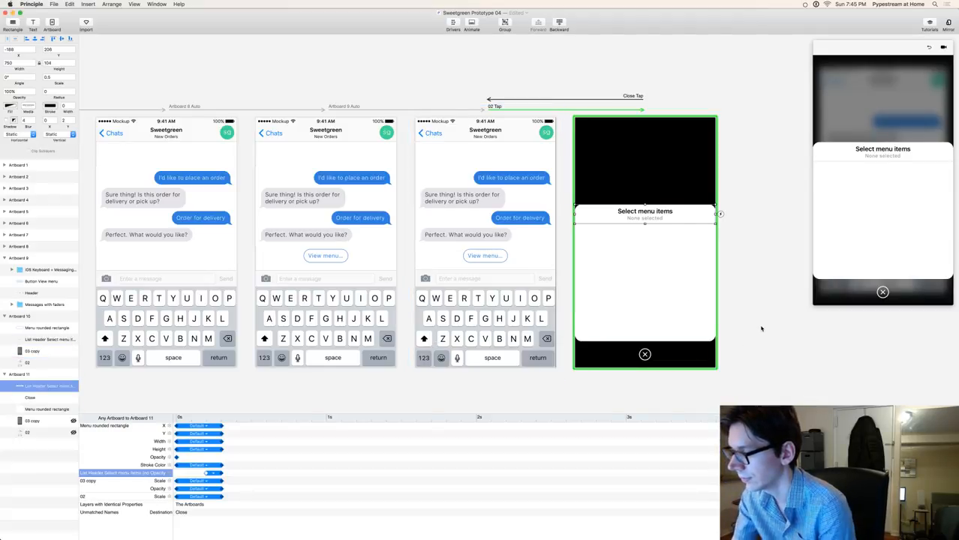
pyautogui.click(580, 100)
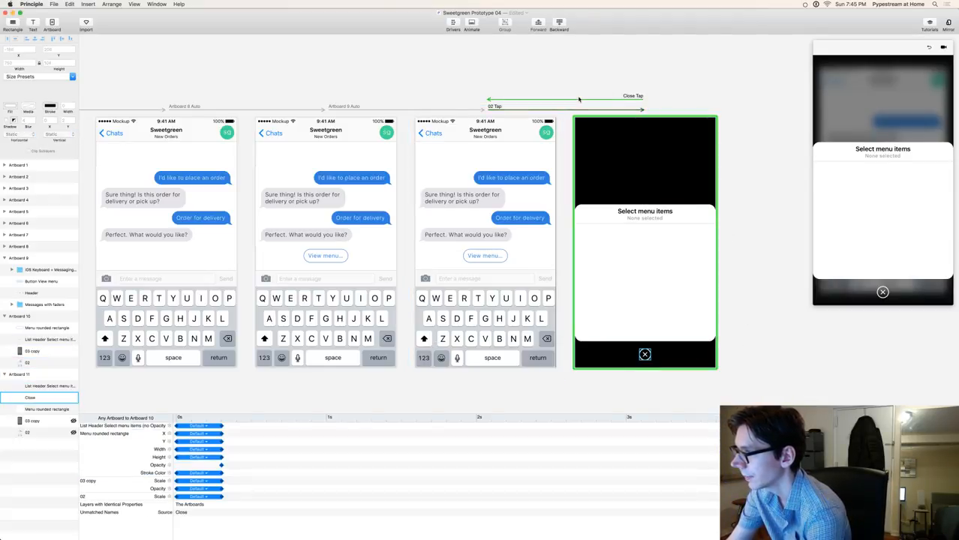
pyautogui.click(342, 316)
pyautogui.click(321, 370)
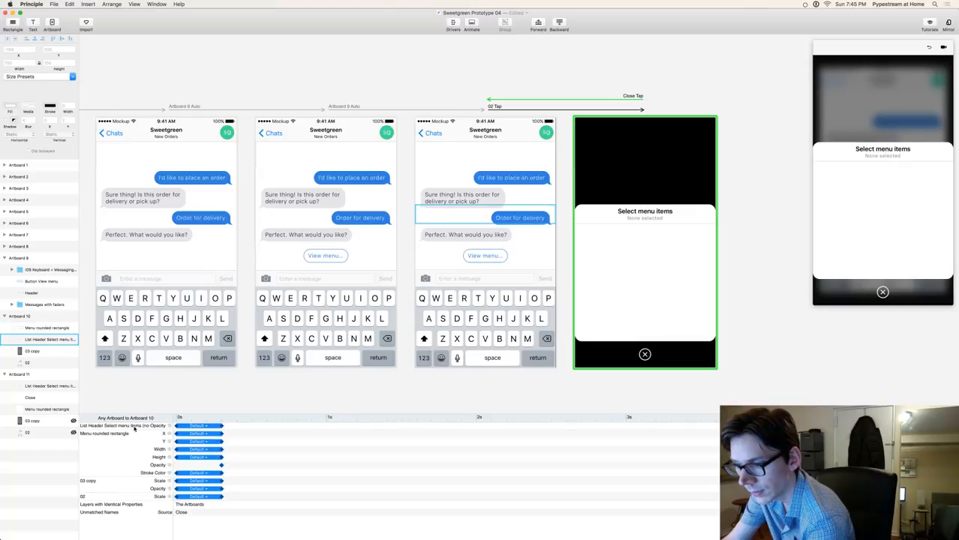
pyautogui.moveTo(222, 426); pyautogui.dragTo(200, 427)
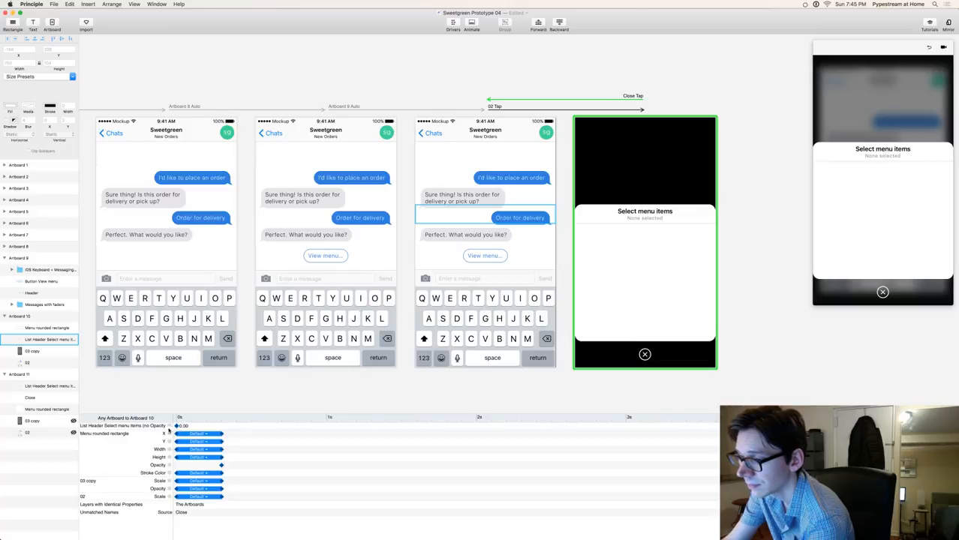
# - Preview the menu closing, reopening and closing again, and save the prototype
pyautogui.click(884, 293)
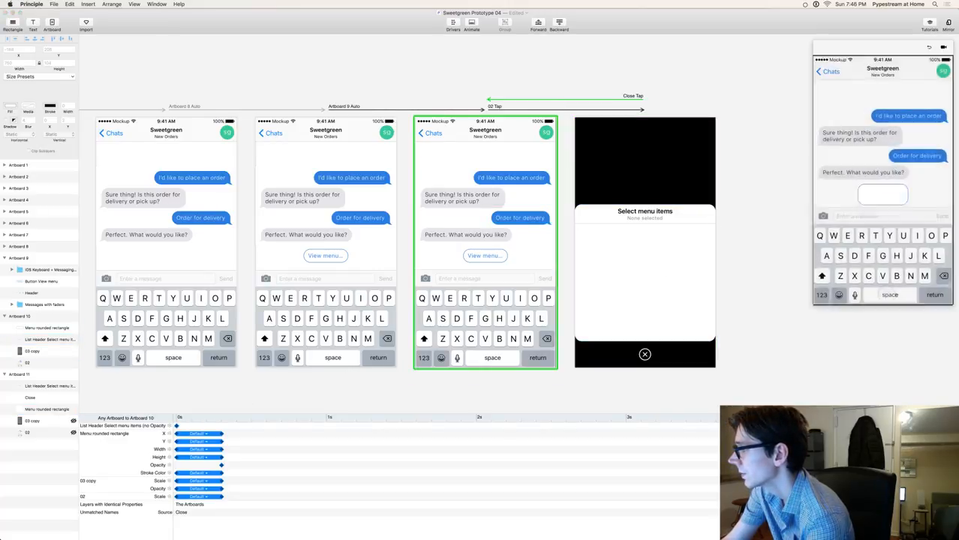
pyautogui.click(883, 193)
pyautogui.click(884, 292)
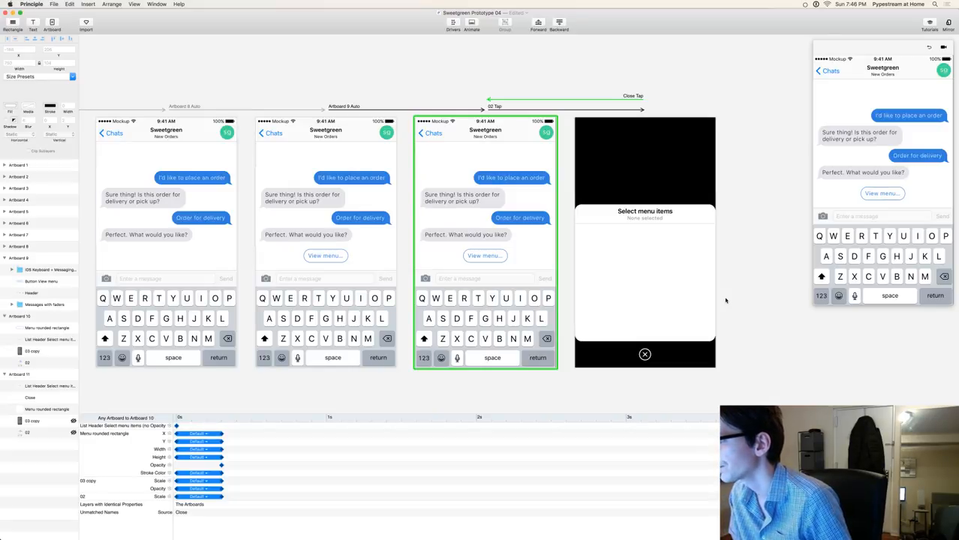
pyautogui.press('super+s')
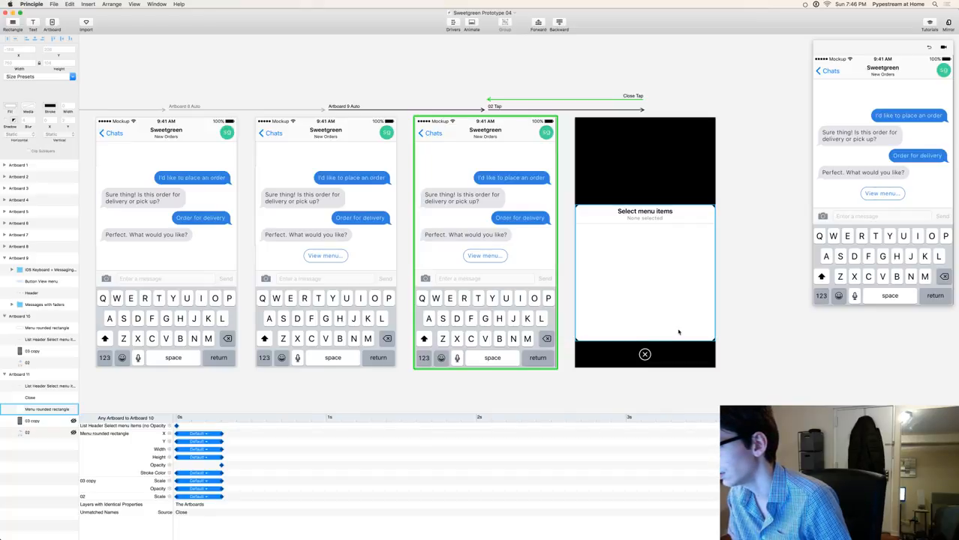
# - Switch to Finder and add the disabled blue "Select items above" button image from the Exports folder to Artboard 11
pyautogui.press('super+Tab')
pyautogui.press('super+Tab')
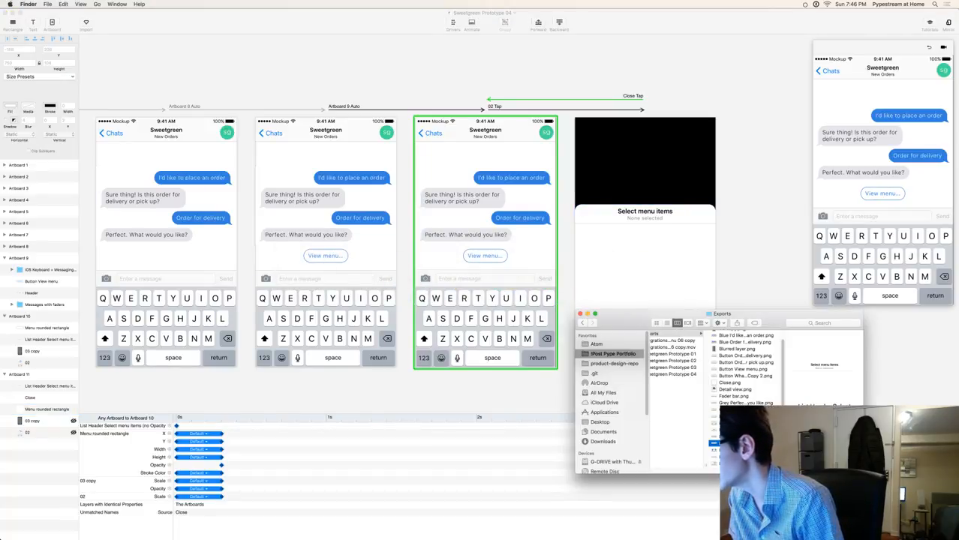
pyautogui.press('Down')
pyautogui.press('Up')
pyautogui.press('Up')
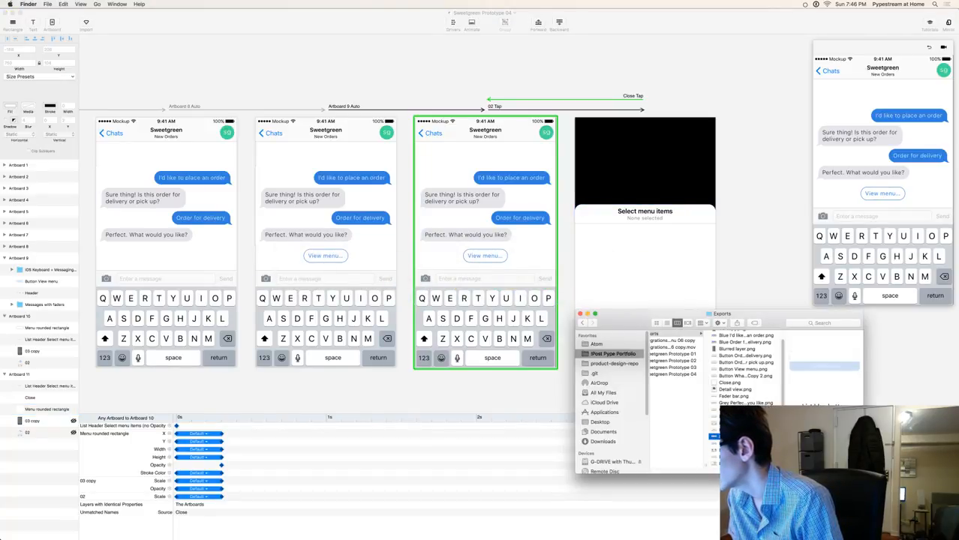
pyautogui.moveTo(732, 437); pyautogui.dragTo(639, 271)
pyautogui.click(676, 261)
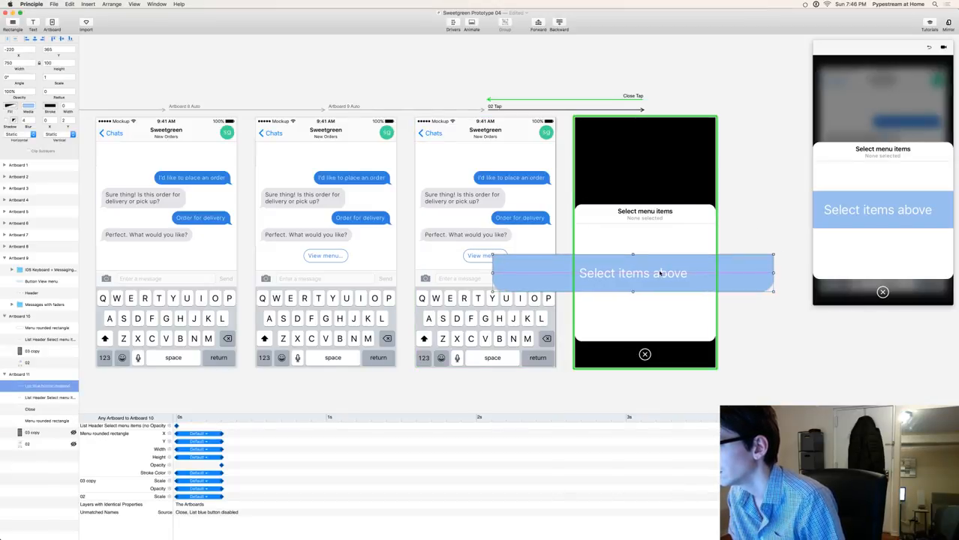
# - Set the blue button's scale to 0.5 and center it horizontally on Artboard 11
pyautogui.click(52, 77)
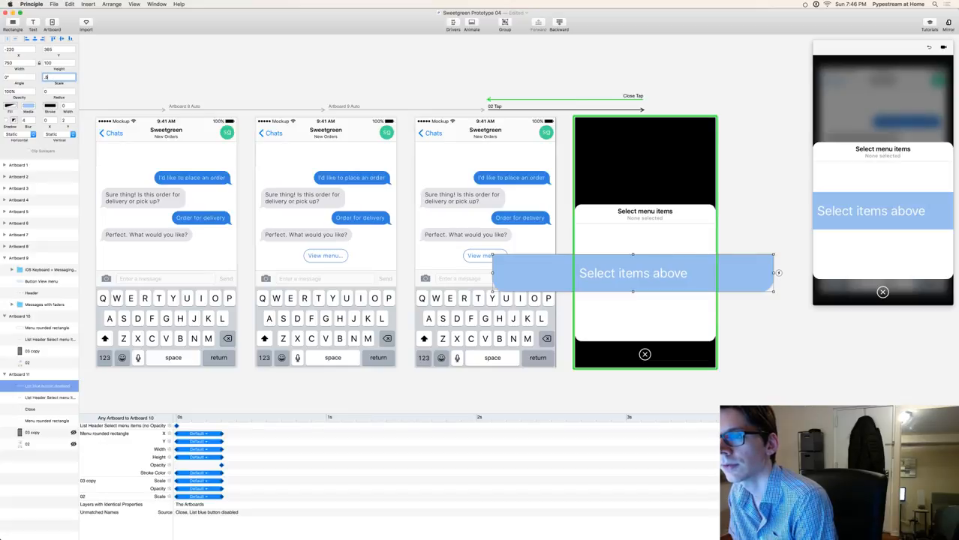
pyautogui.write('.5')
pyautogui.press('Return')
pyautogui.click(111, 3)
pyautogui.moveTo(150, 83)
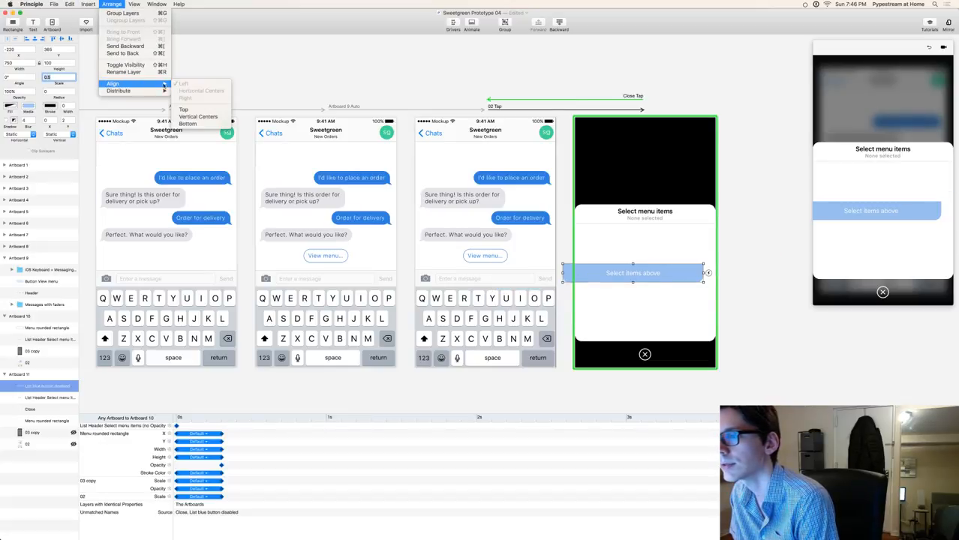
pyautogui.click(251, 62)
pyautogui.click(559, 60)
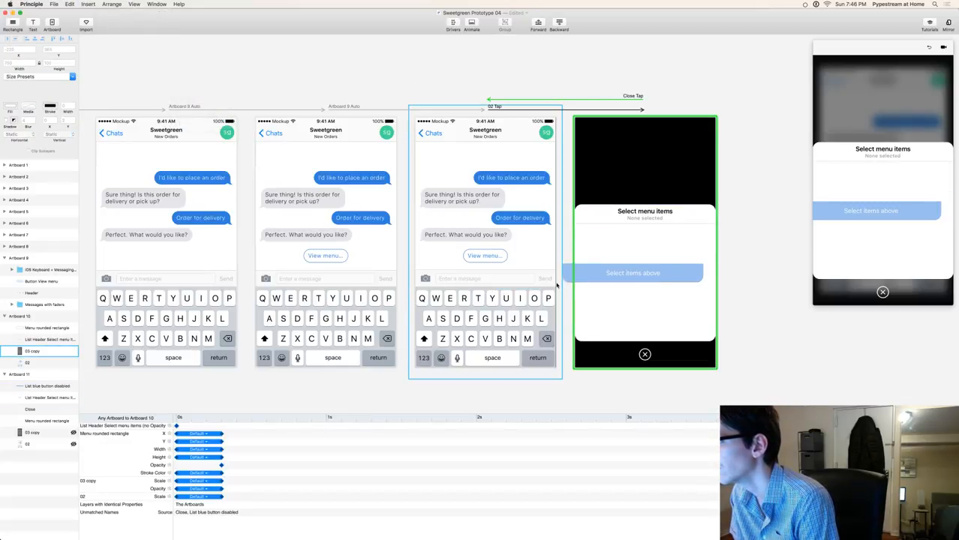
pyautogui.click(572, 276)
pyautogui.click(54, 4)
pyautogui.moveTo(150, 83)
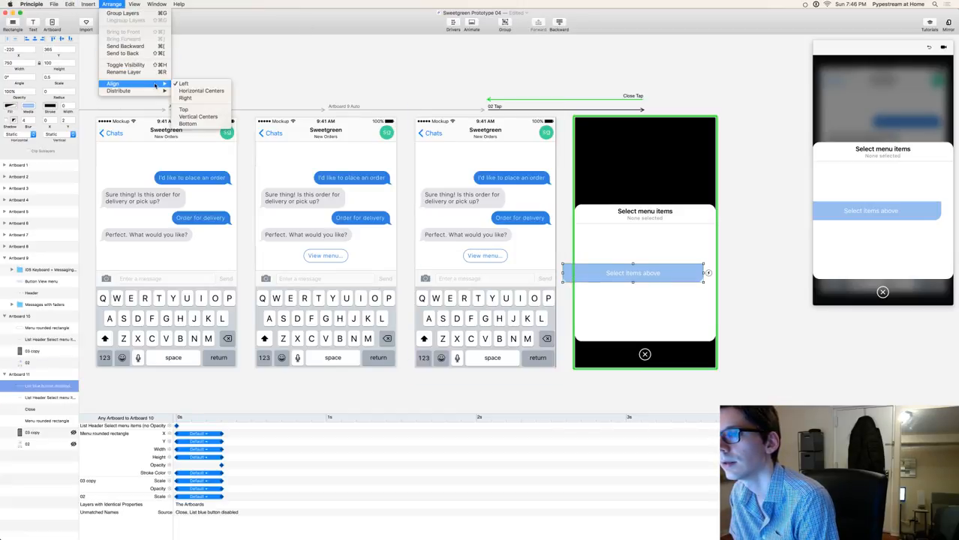
pyautogui.click(201, 91)
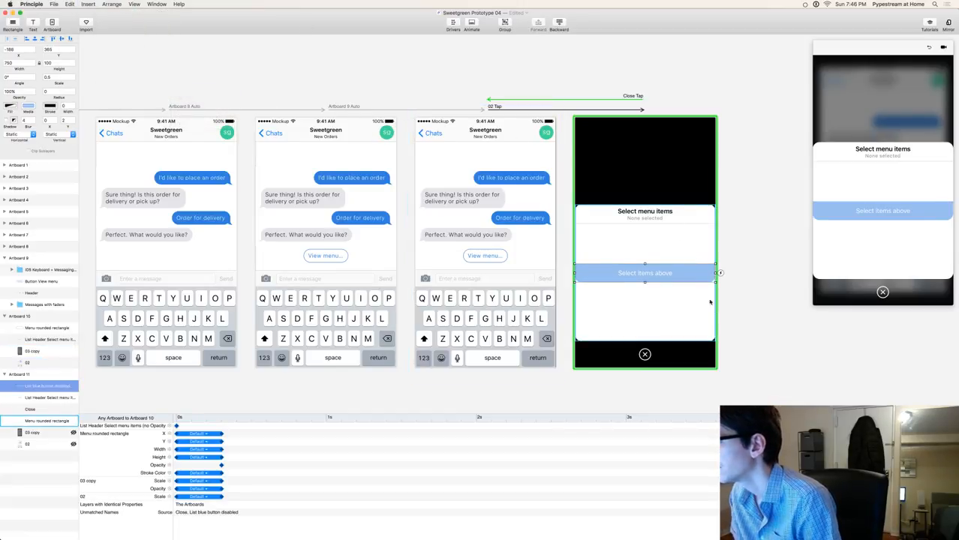
# - Move the blue button down to Y 522 so it sits at the bottom edge of the menu rectangle
pyautogui.hotkey('shift', 'Down')
pyautogui.hotkey('shift', 'Down')
pyautogui.hotkey('shift', 'Down')
pyautogui.hotkey('shift', 'Down')
pyautogui.hotkey('shift', 'Down')
pyautogui.hotkey('shift', 'Down')
pyautogui.hotkey('shift', 'Down')
pyautogui.hotkey('shift', 'Down')
pyautogui.hotkey('shift', 'Down')
pyautogui.hotkey('shift', 'Down')
pyautogui.hotkey('shift', 'Down')
pyautogui.hotkey('shift', 'Down')
pyautogui.hotkey('shift', 'Down')
pyautogui.hotkey('shift', 'Down')
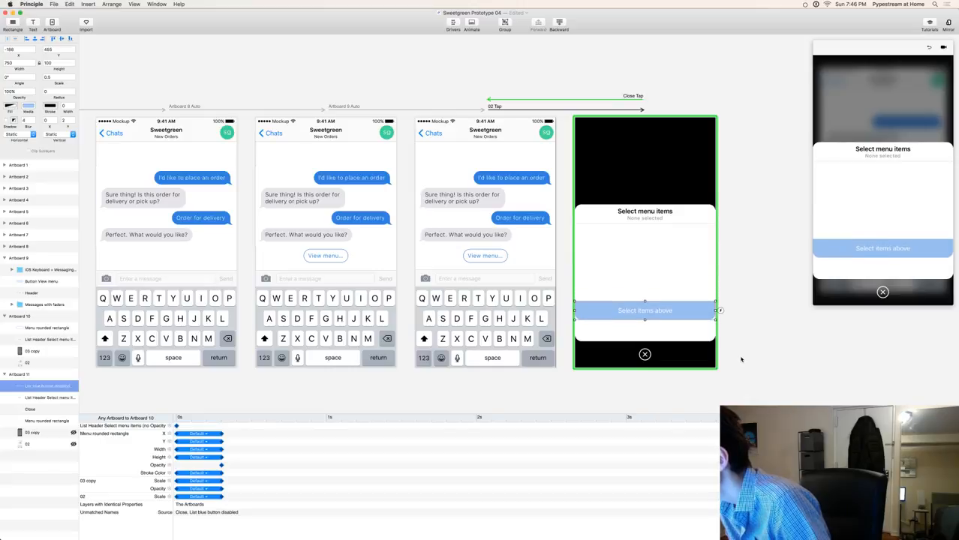
pyautogui.press('Down')
pyautogui.press('Down')
pyautogui.press('Down')
pyautogui.press('Down')
pyautogui.press('Down')
pyautogui.press('Down')
pyautogui.press('Down')
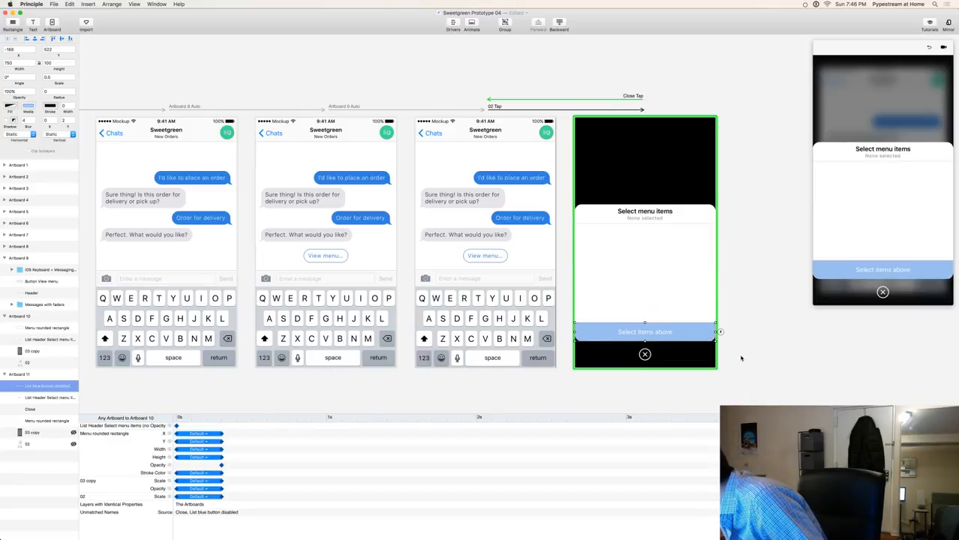
pyautogui.press('Down')
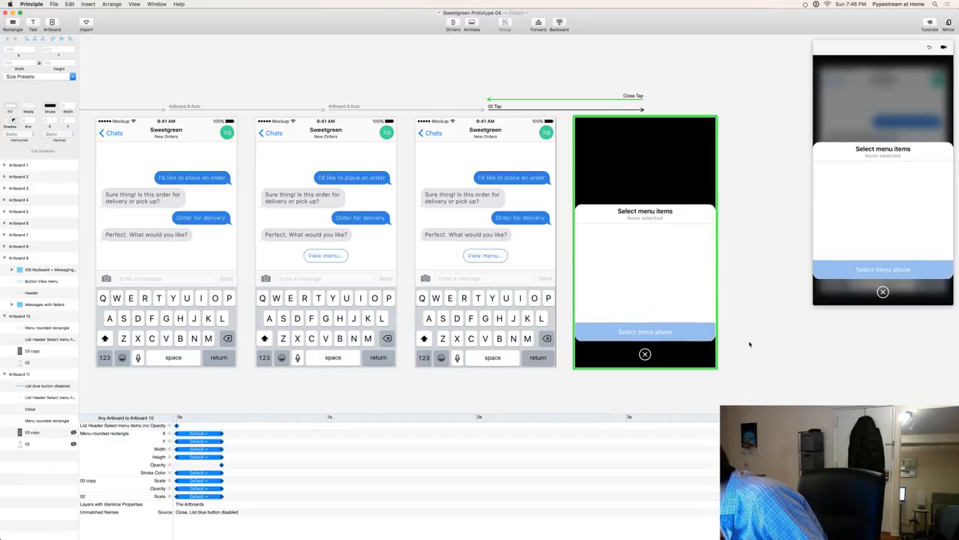
pyautogui.click(780, 355)
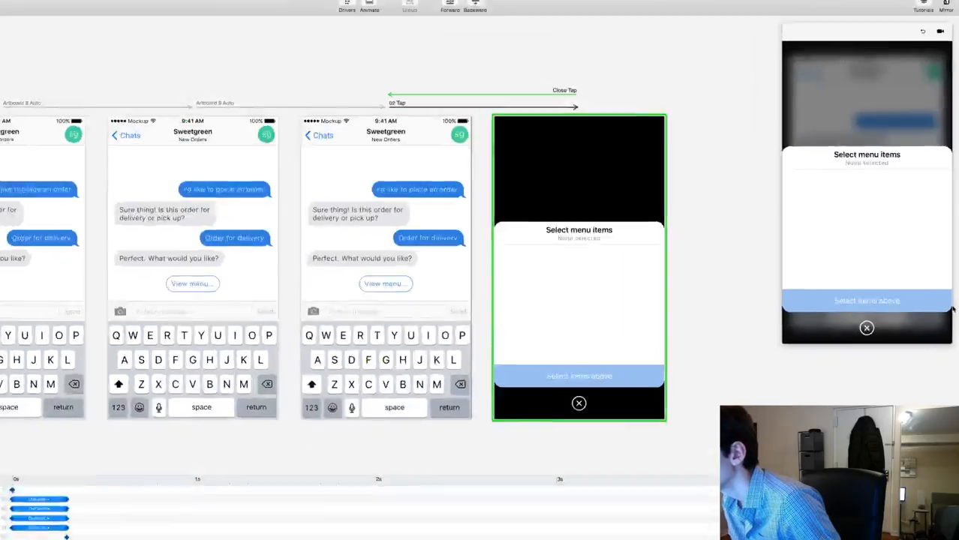
# - Compare the blue button's position with the list header's and set the button's X position to -187.5
pyautogui.click(571, 379)
pyautogui.click(571, 380)
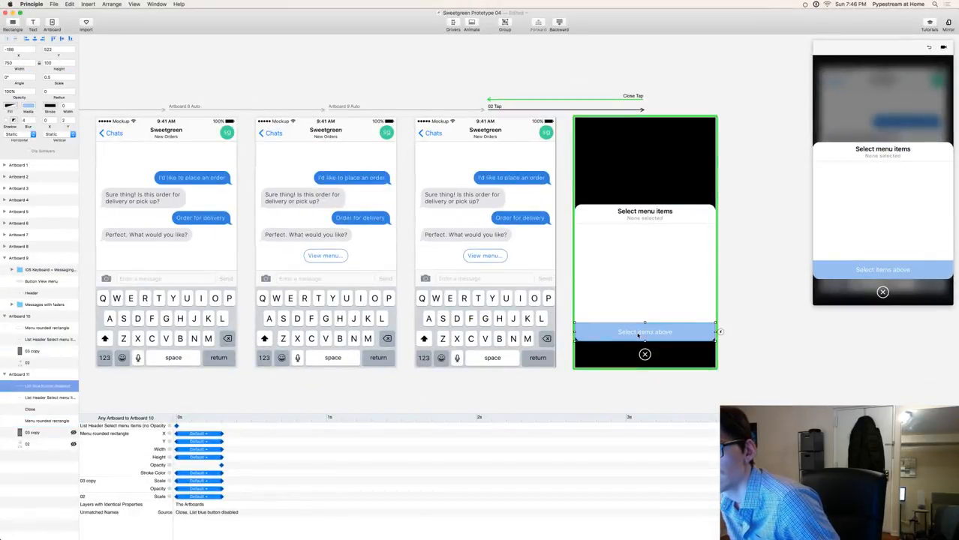
pyautogui.click(647, 218)
pyautogui.click(647, 331)
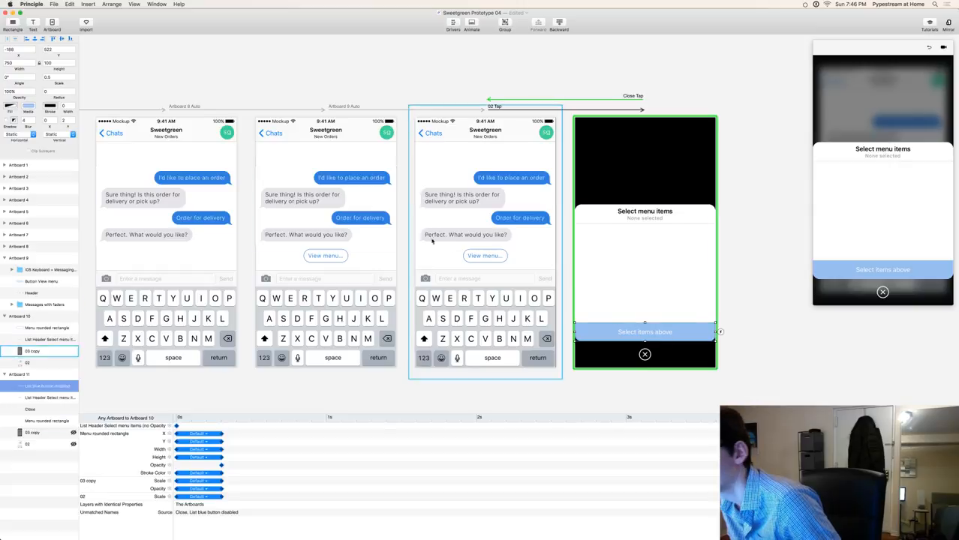
pyautogui.click(19, 49)
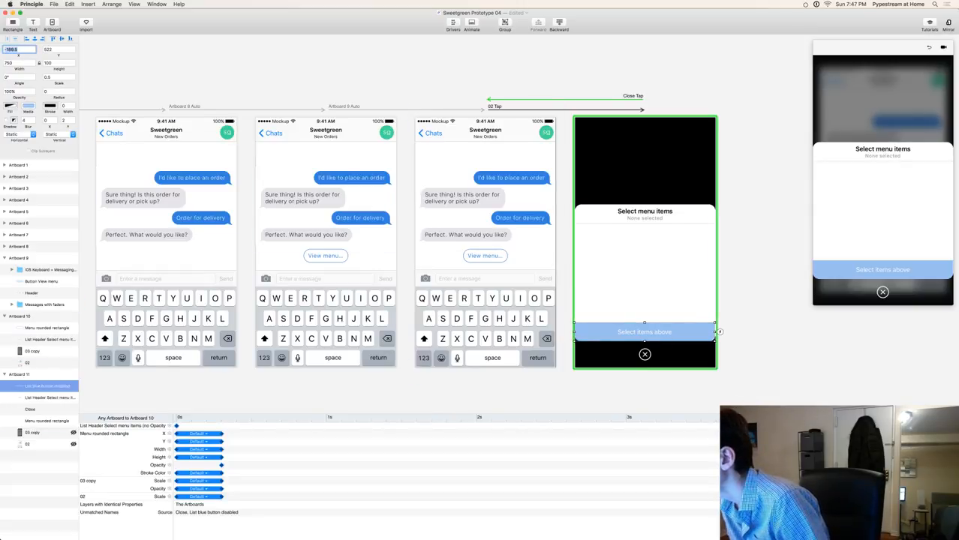
pyautogui.click(781, 342)
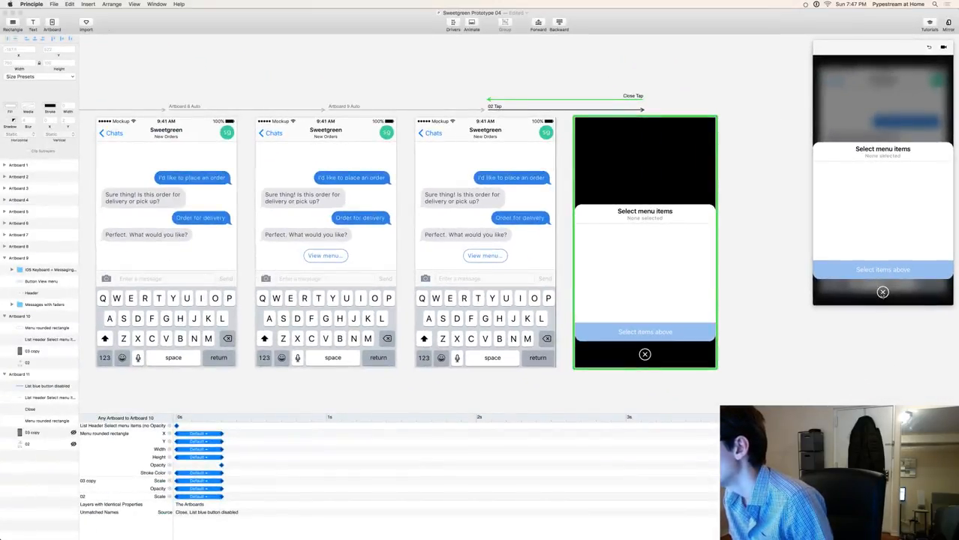
# - Preview the menu closing and reopening several times to examine how the blue button behaves
pyautogui.click(882, 291)
pyautogui.click(882, 193)
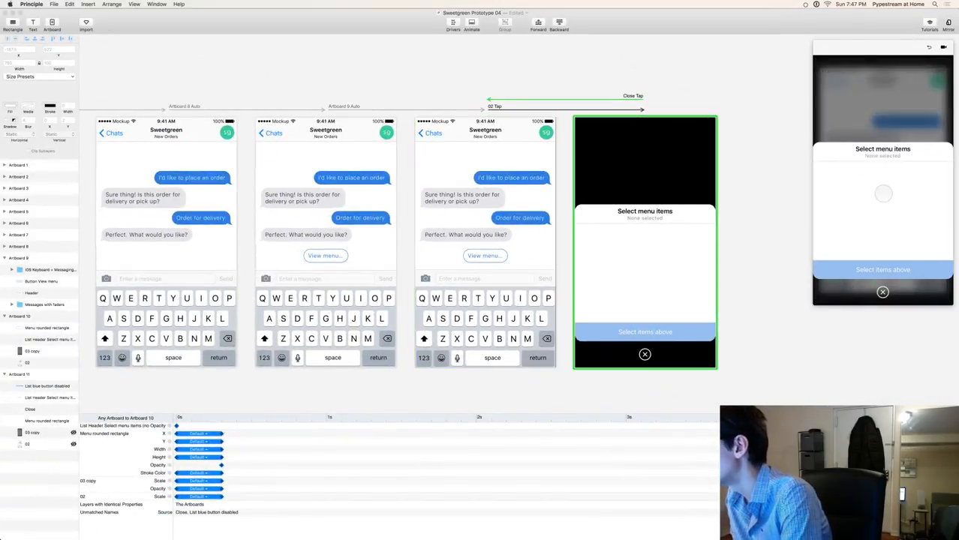
pyautogui.click(882, 293)
pyautogui.click(884, 196)
pyautogui.click(883, 293)
pyautogui.click(877, 195)
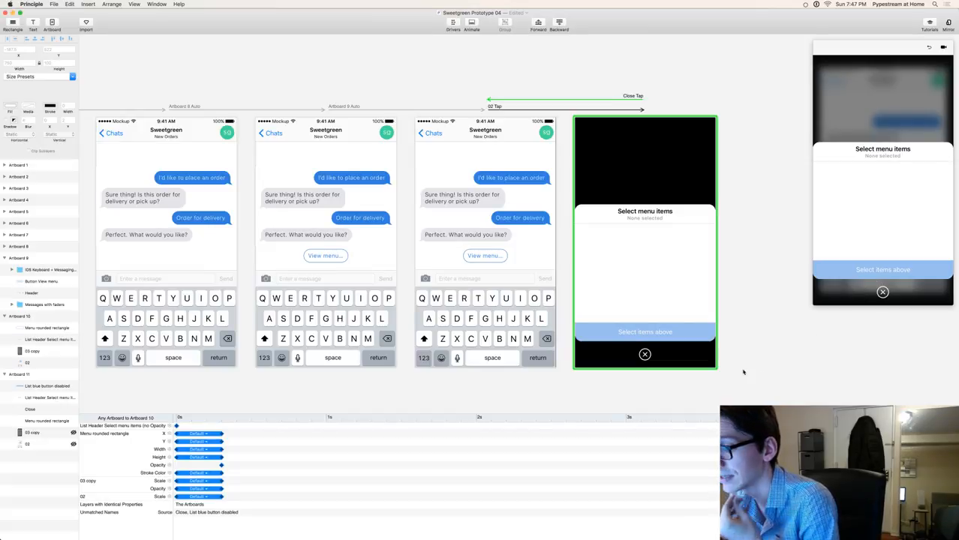
# - Copy the blue button from Artboard 11 to the same position on Artboard 10 and set the copy's opacity to 0%
pyautogui.click(665, 332)
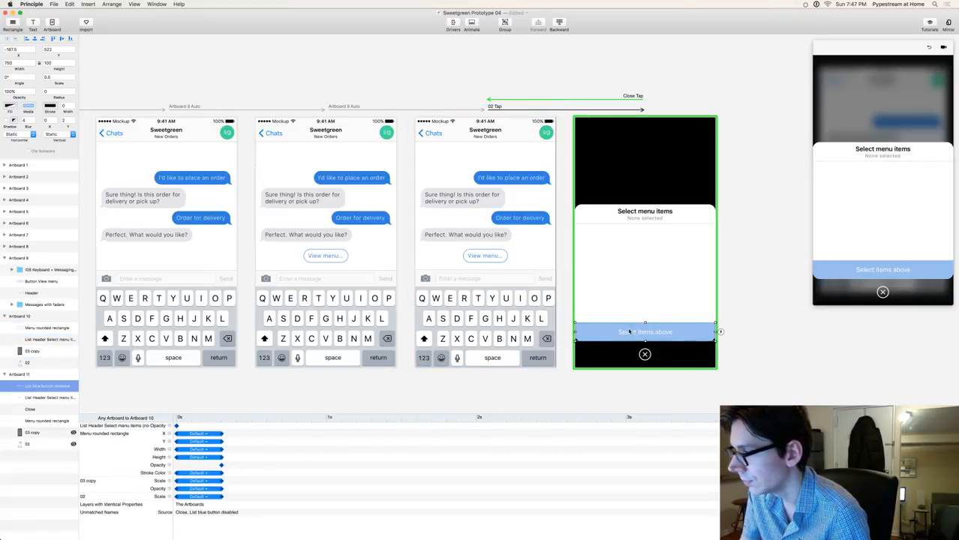
pyautogui.click(627, 213)
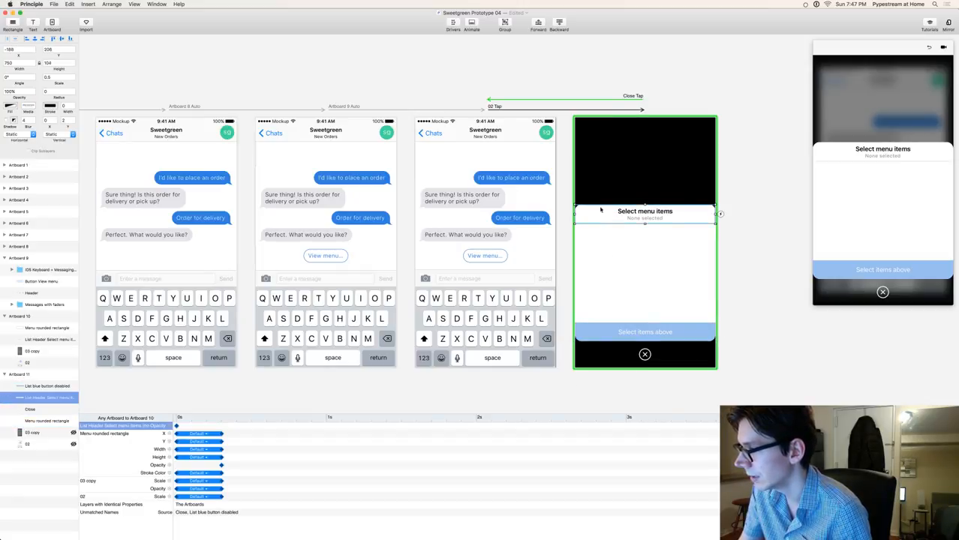
pyautogui.click(660, 335)
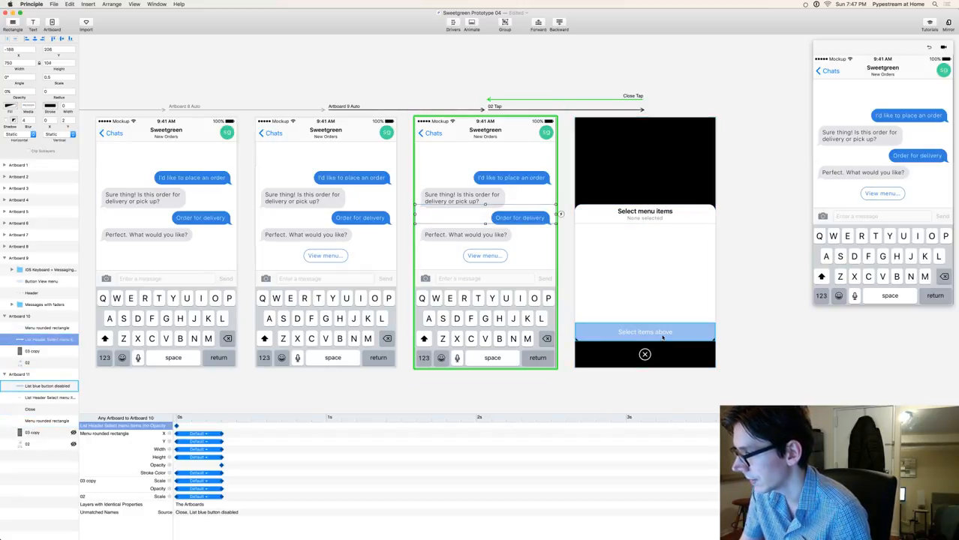
pyautogui.press('super+c')
pyautogui.click(503, 298)
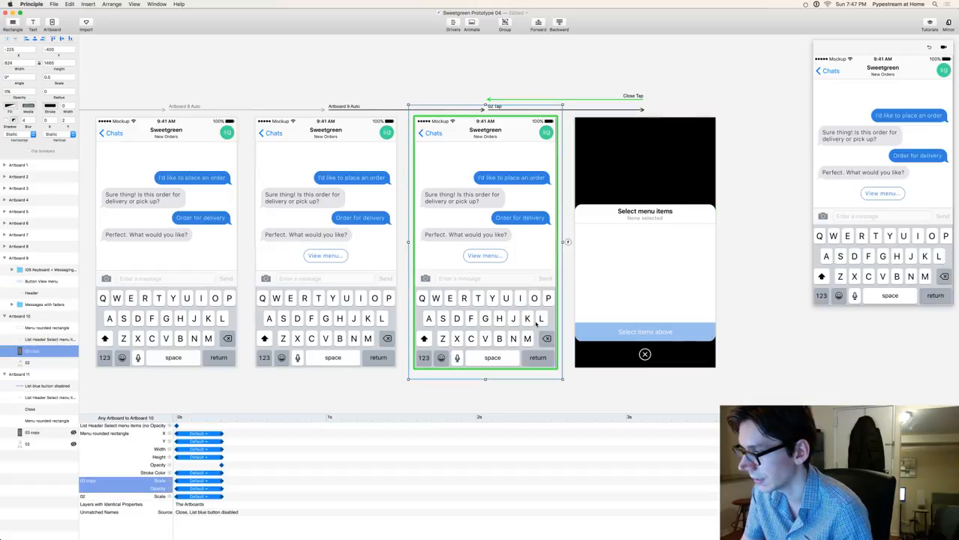
pyautogui.press('super+v')
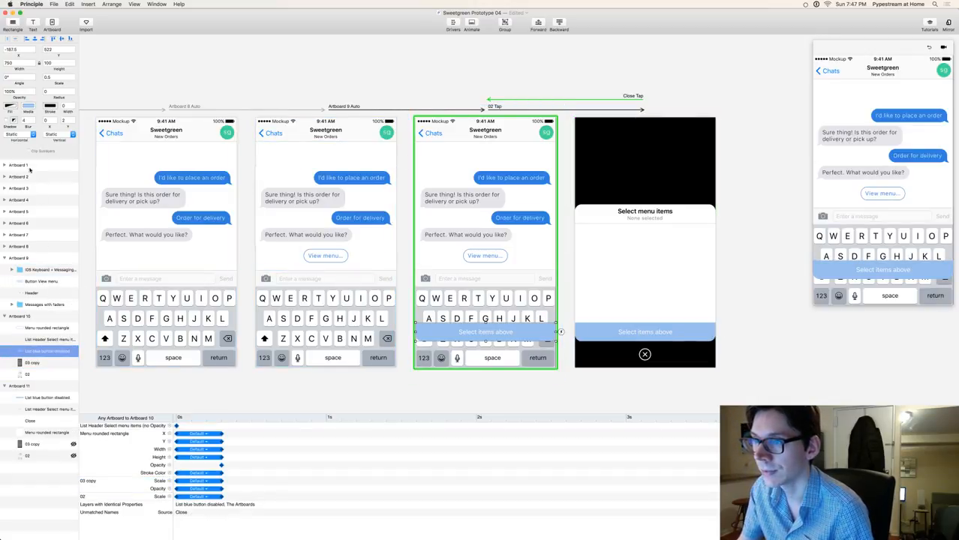
pyautogui.click(10, 90)
pyautogui.write('0')
pyautogui.press('Return')
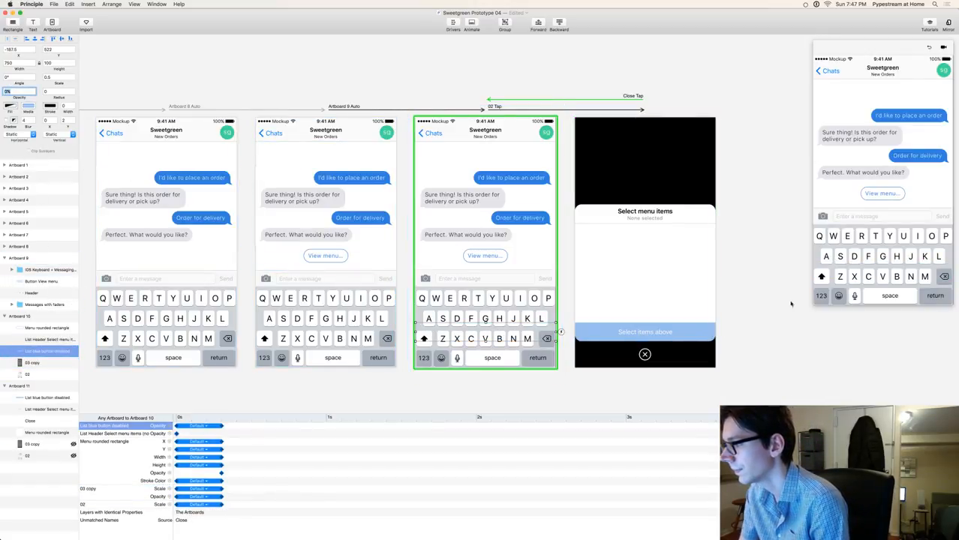
pyautogui.click(786, 343)
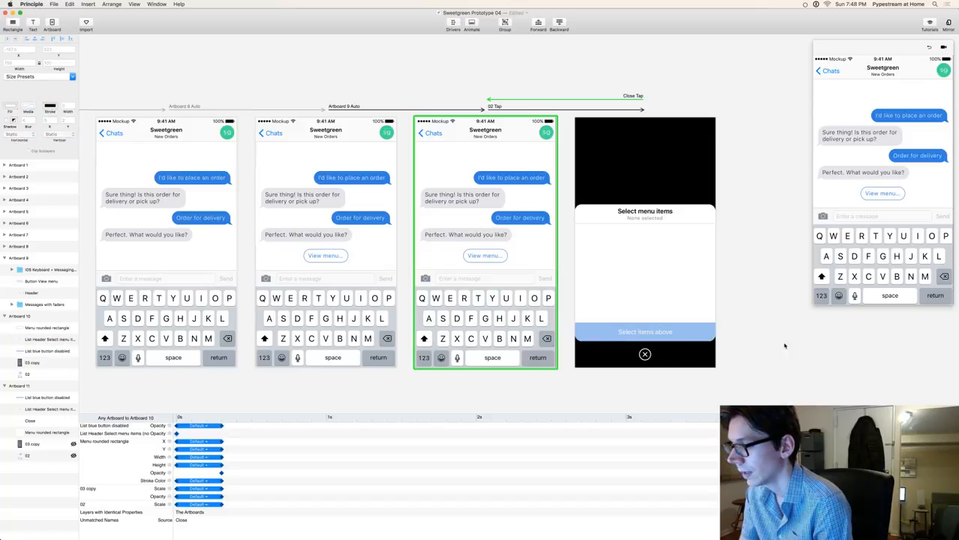
# - Delay the blue button's opacity fade on the opening transition to match the list header's, and make it instant at 0 s on the closing transition
pyautogui.click(573, 110)
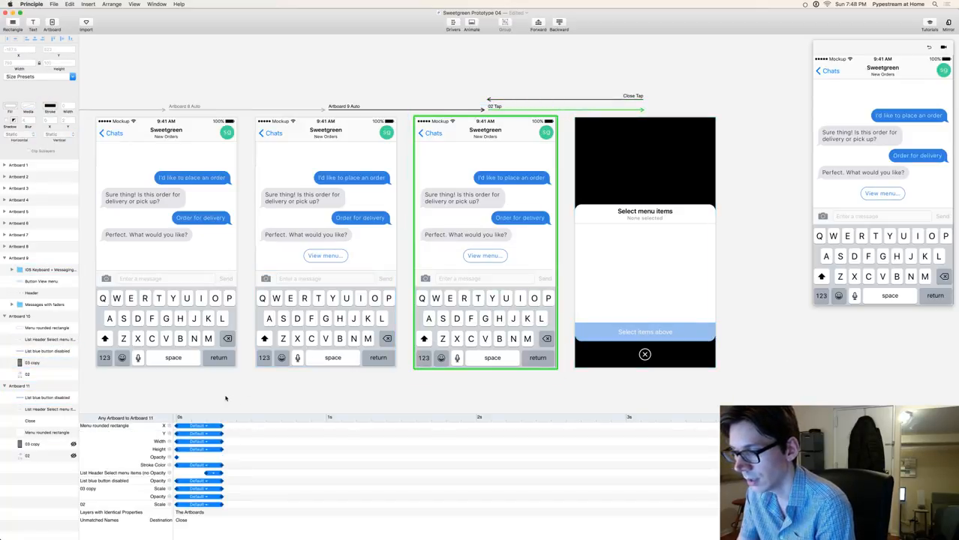
pyautogui.click(109, 481)
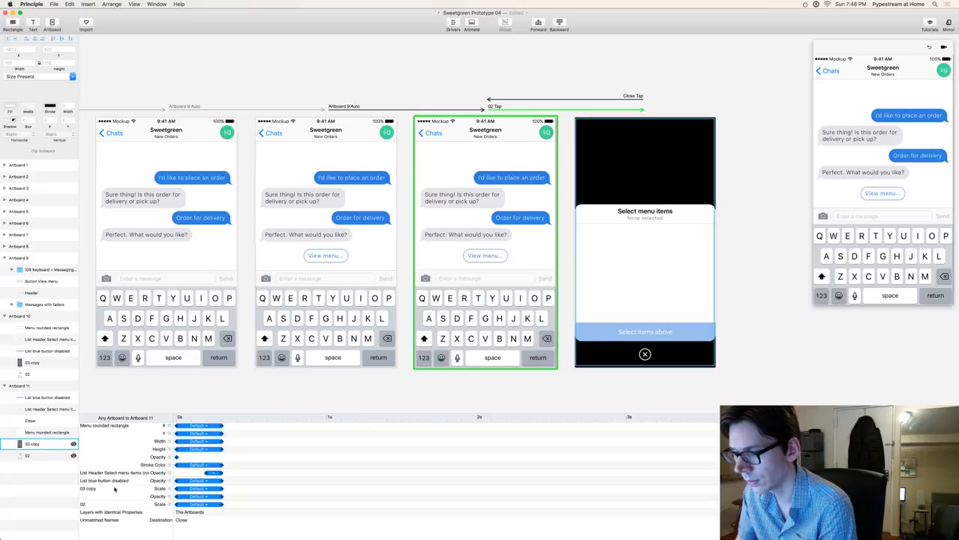
pyautogui.click(114, 475)
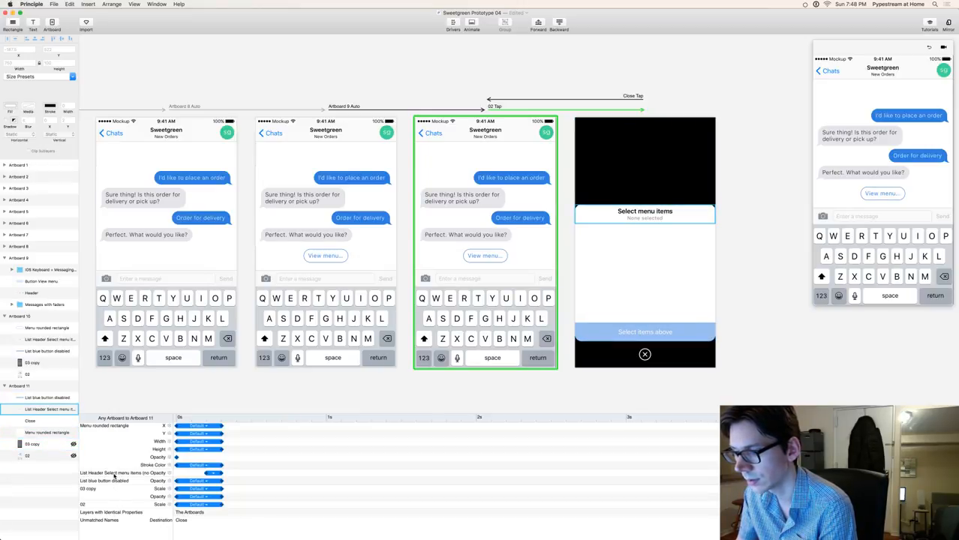
pyautogui.click(652, 332)
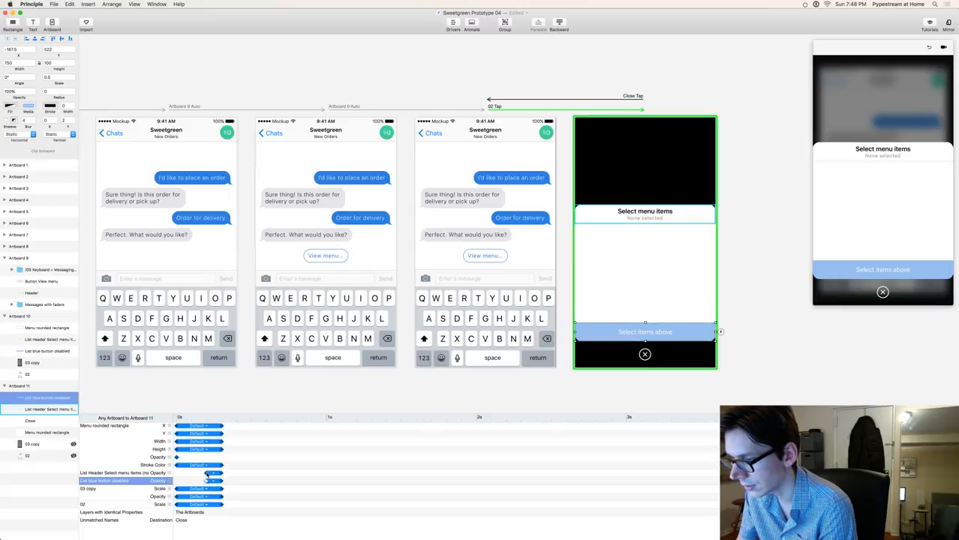
pyautogui.click(589, 100)
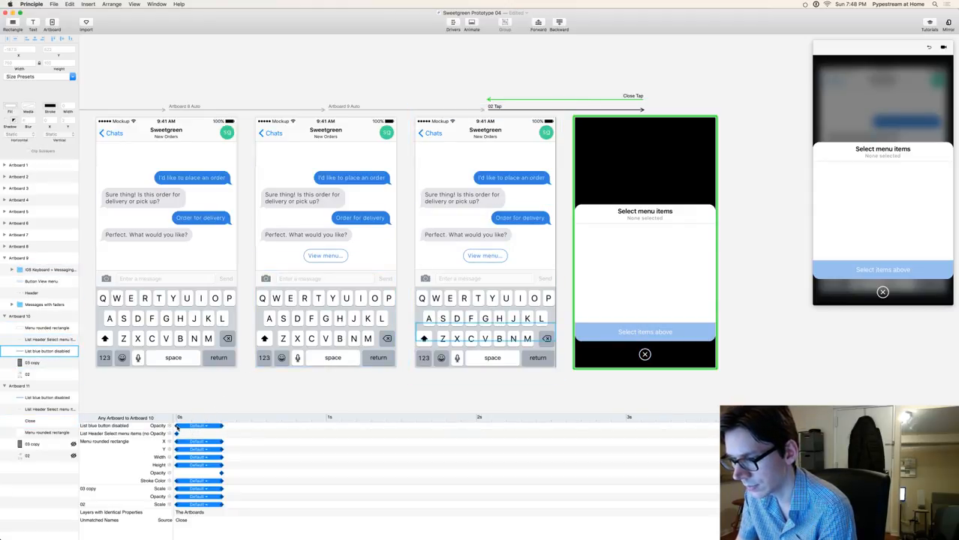
pyautogui.moveTo(222, 426); pyautogui.dragTo(178, 426)
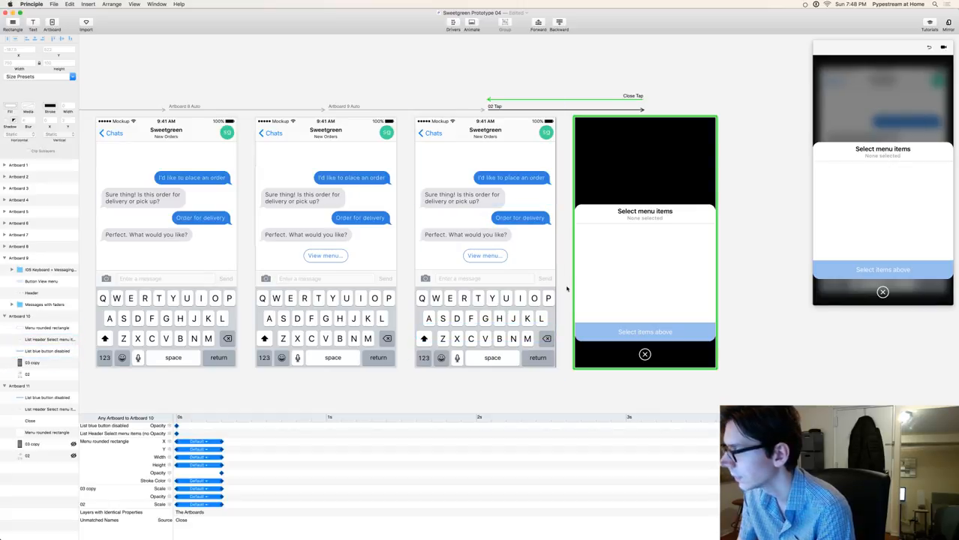
# - Preview the menu closing and reopening repeatedly to examine the fade timing of the list header and blue button
pyautogui.click(883, 292)
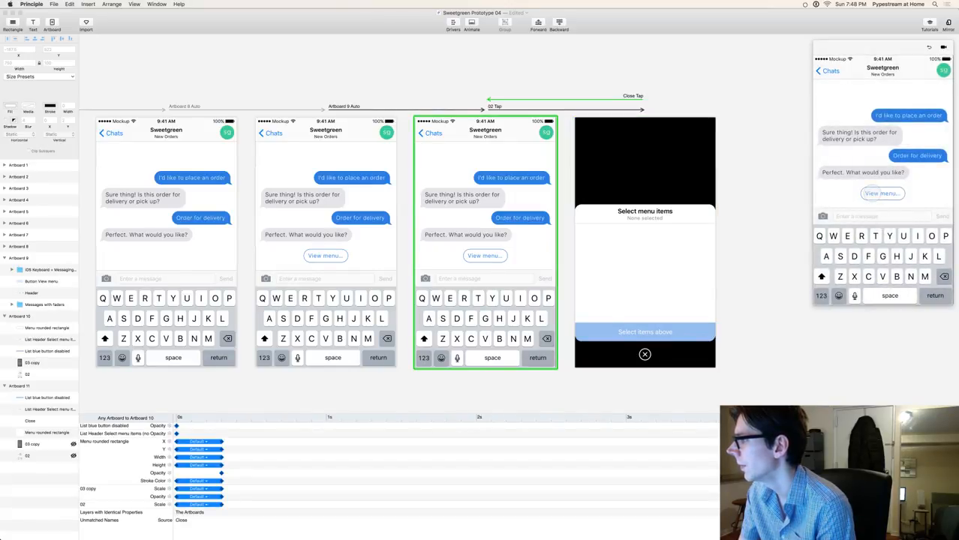
pyautogui.click(872, 193)
pyautogui.click(887, 291)
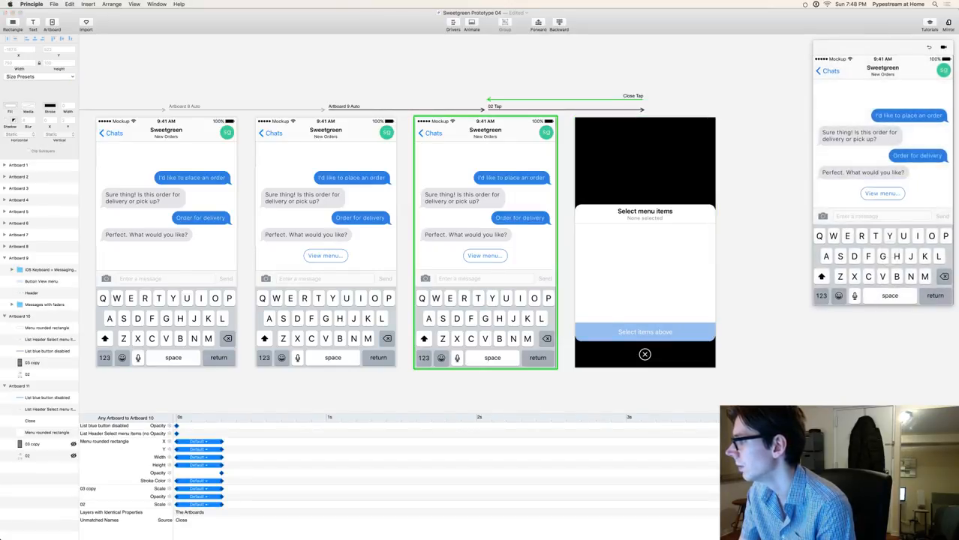
pyautogui.click(883, 198)
pyautogui.click(883, 292)
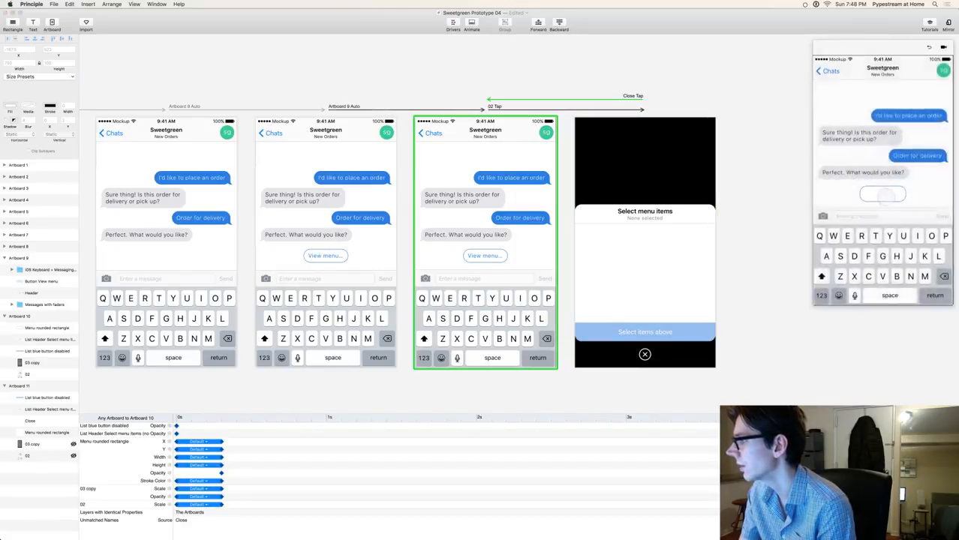
pyautogui.click(884, 196)
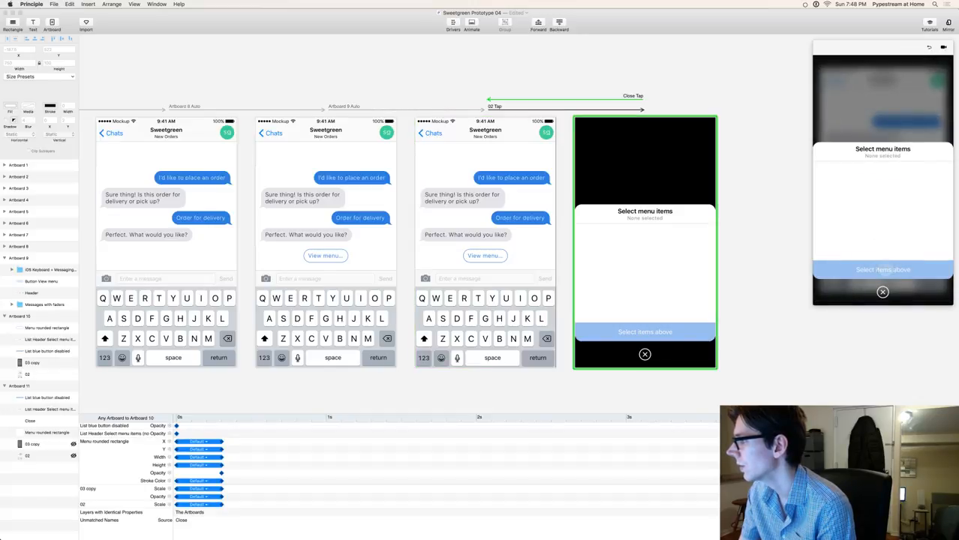
pyautogui.click(883, 292)
pyautogui.click(886, 199)
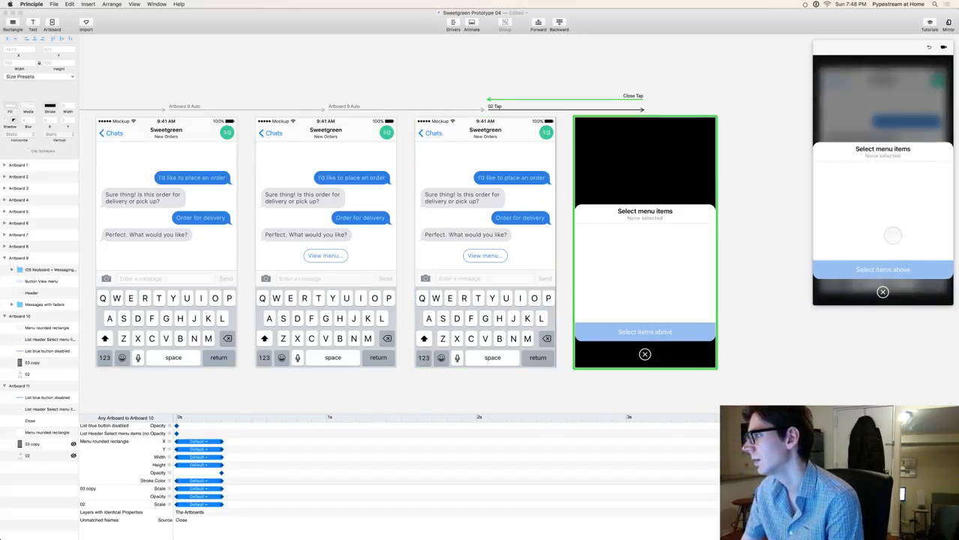
pyautogui.click(882, 292)
pyautogui.click(893, 197)
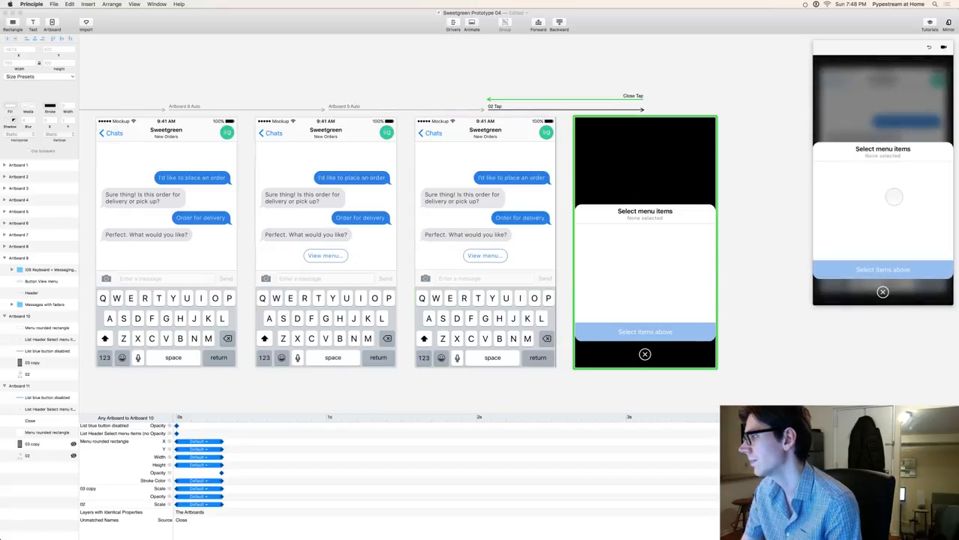
pyautogui.click(883, 292)
pyautogui.click(887, 196)
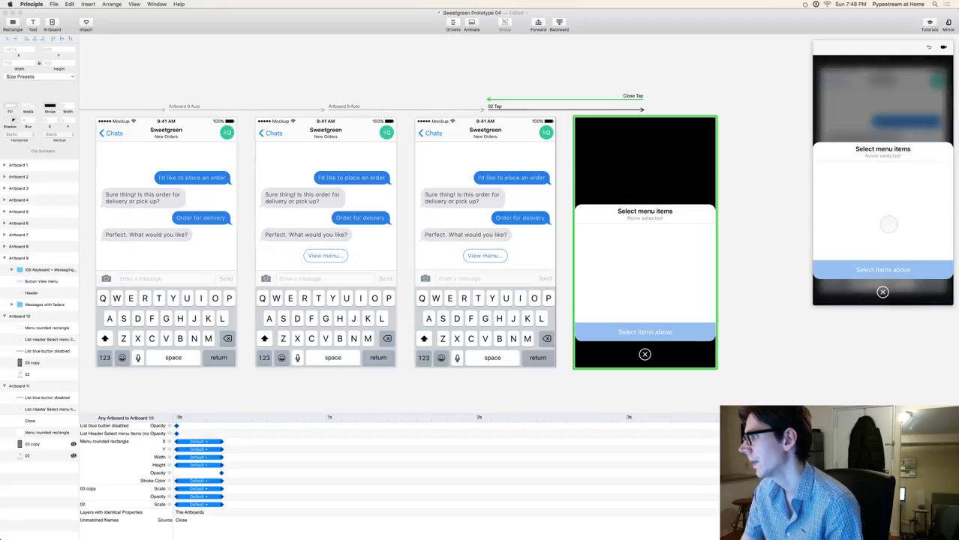
pyautogui.click(883, 292)
pyautogui.click(887, 194)
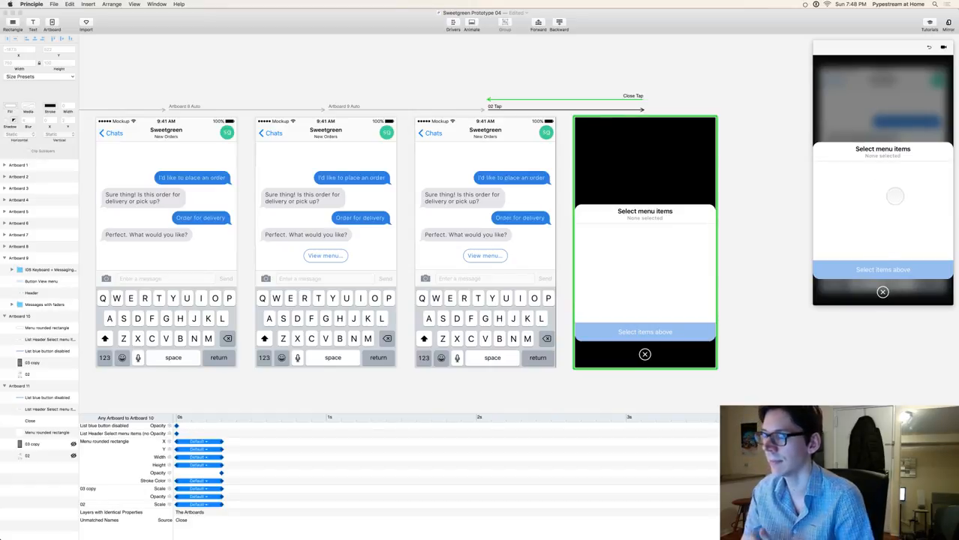
pyautogui.click(882, 292)
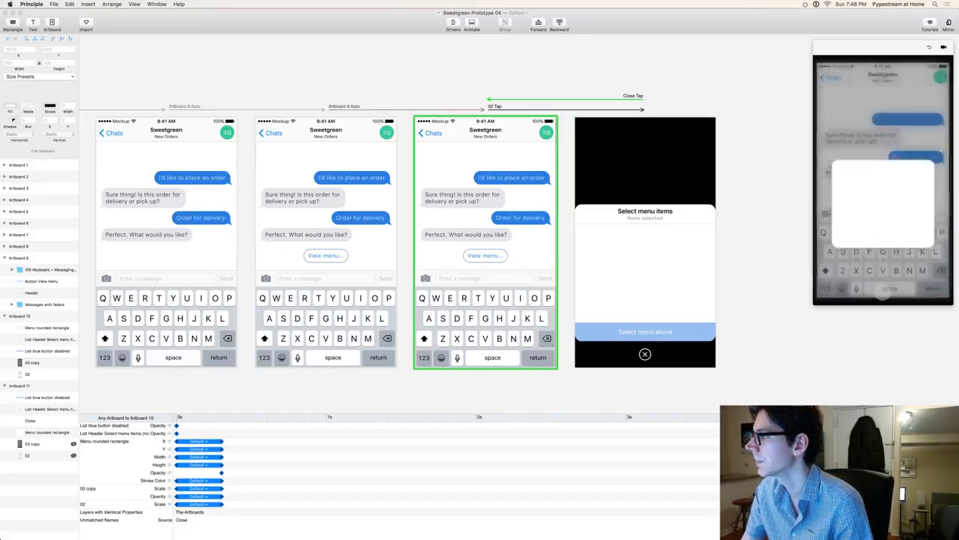
pyautogui.click(884, 194)
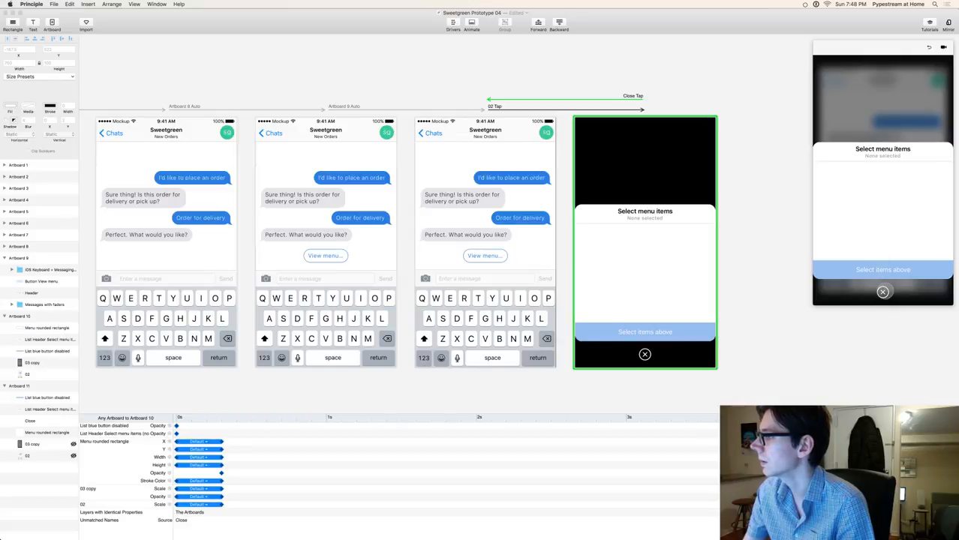
pyautogui.click(883, 292)
pyautogui.click(883, 194)
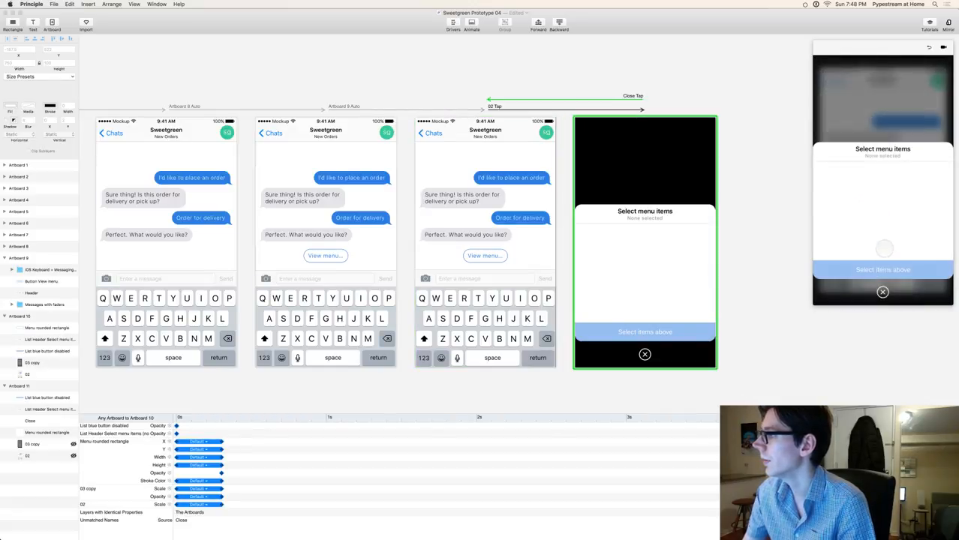
pyautogui.click(883, 292)
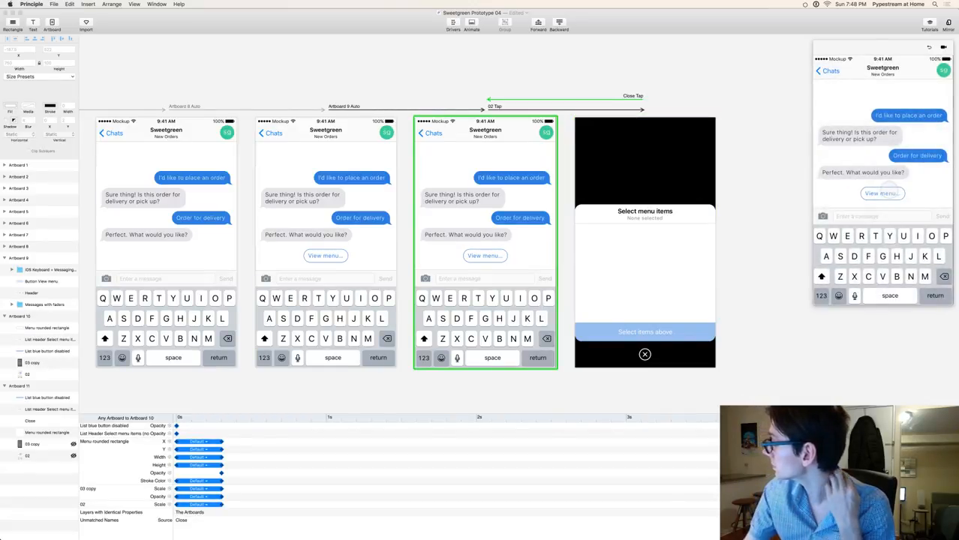
pyautogui.click(886, 193)
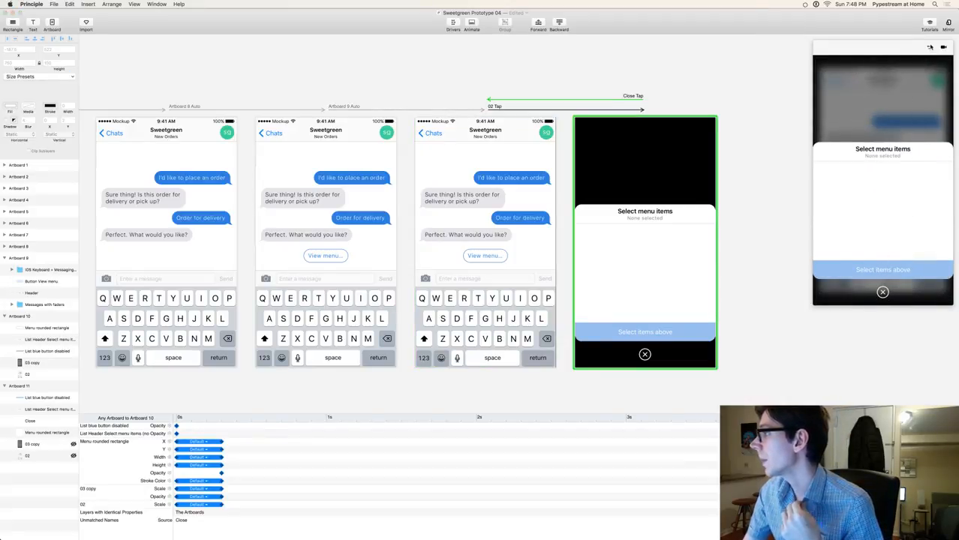
# - Replay the prototype from the start, choosing Order for delivery and opening the menu to check the whole flow
pyautogui.click(944, 47)
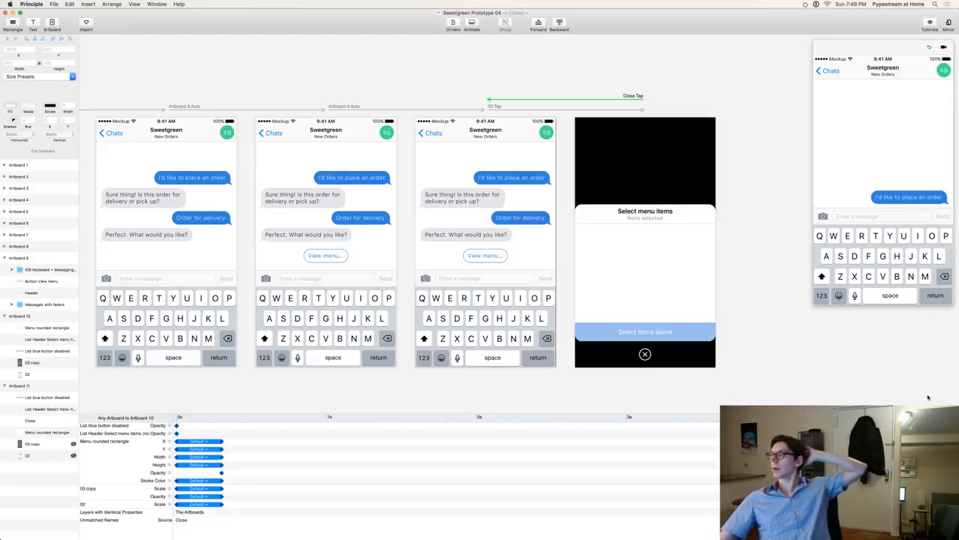
pyautogui.click(896, 277)
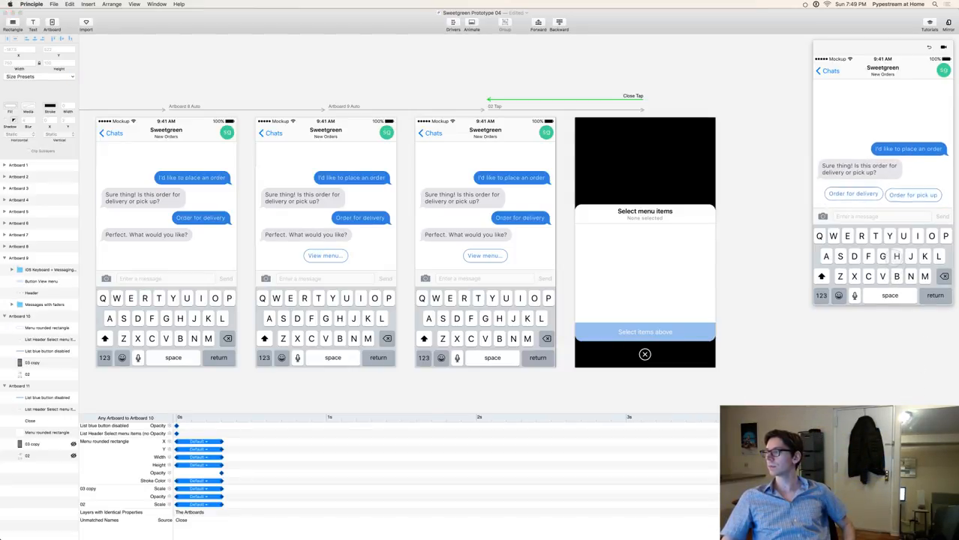
pyautogui.click(853, 194)
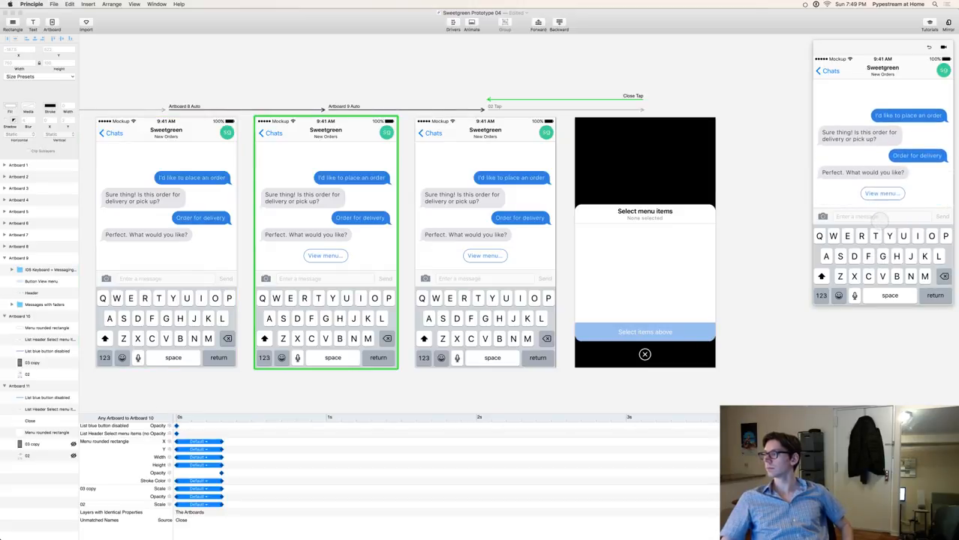
pyautogui.click(882, 192)
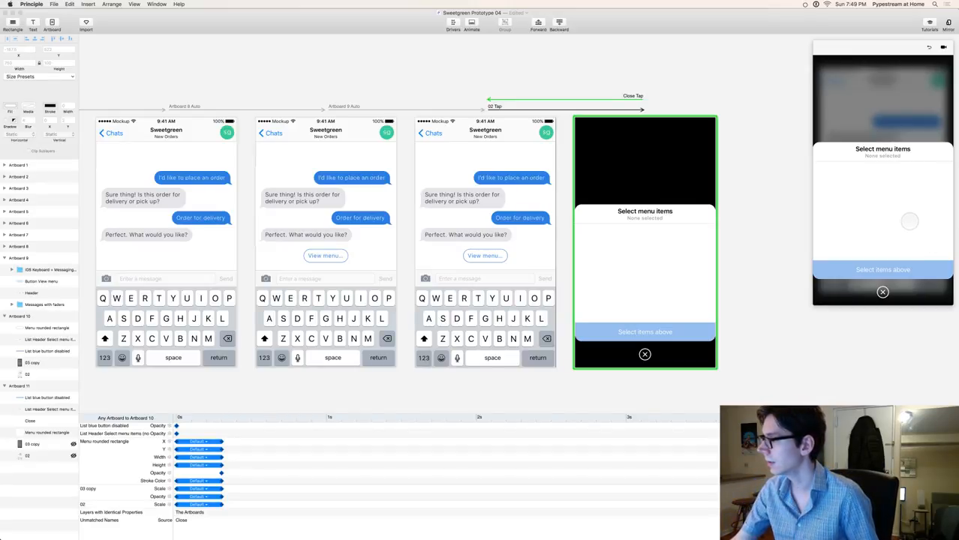
pyautogui.click(677, 211)
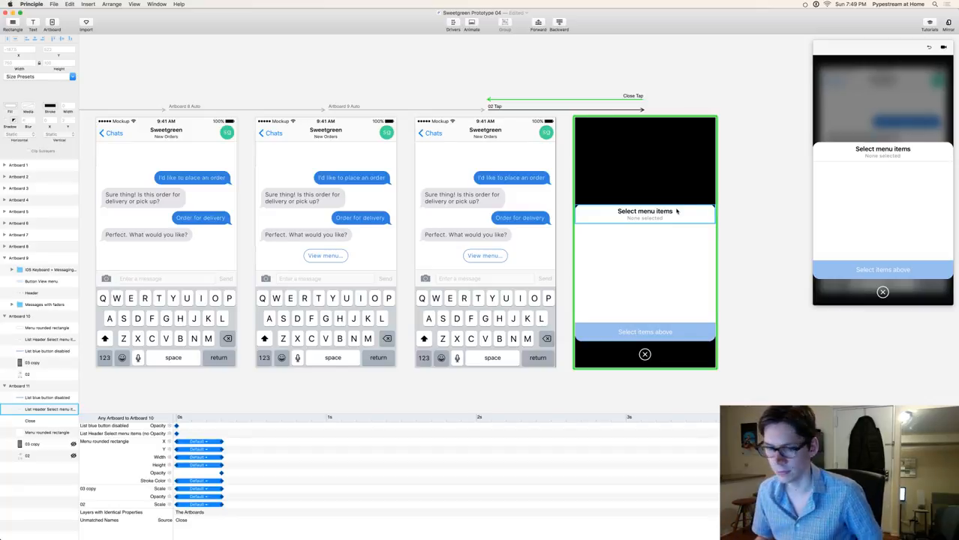
pyautogui.click(655, 171)
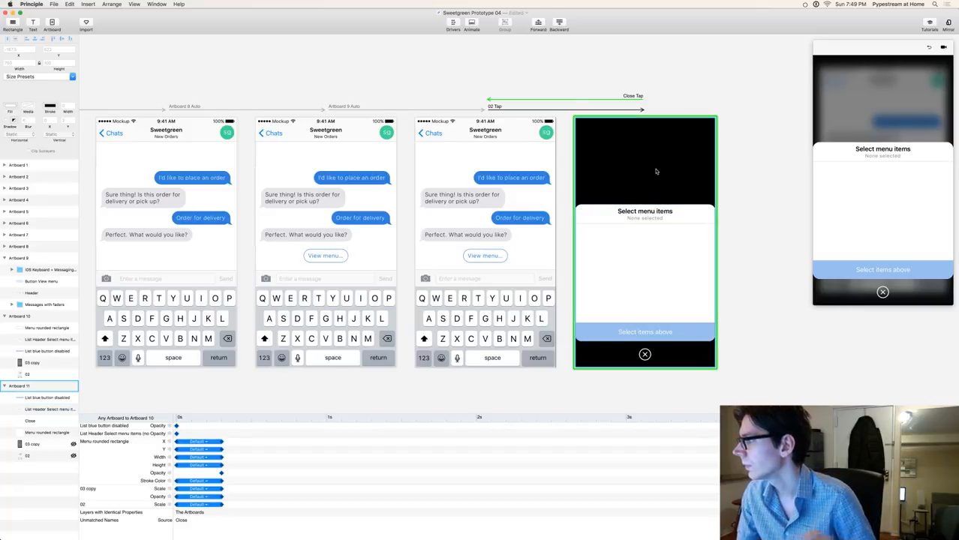
pyautogui.click(737, 106)
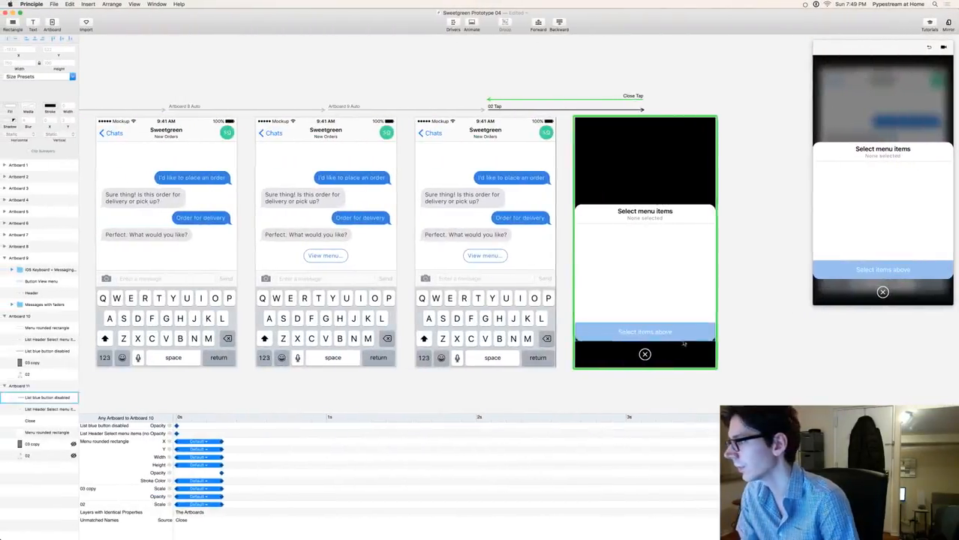
# - Switch to Finder and look through the PNG assets in the Exports folder for the menu list image
pyautogui.hscroll(6, 745, 262)
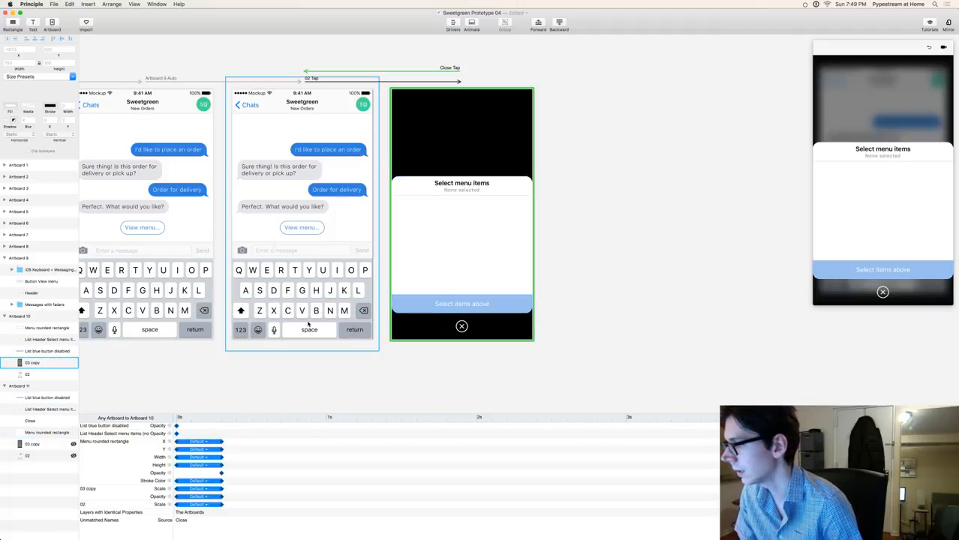
pyautogui.press('super+Tab')
pyautogui.press('super+Tab')
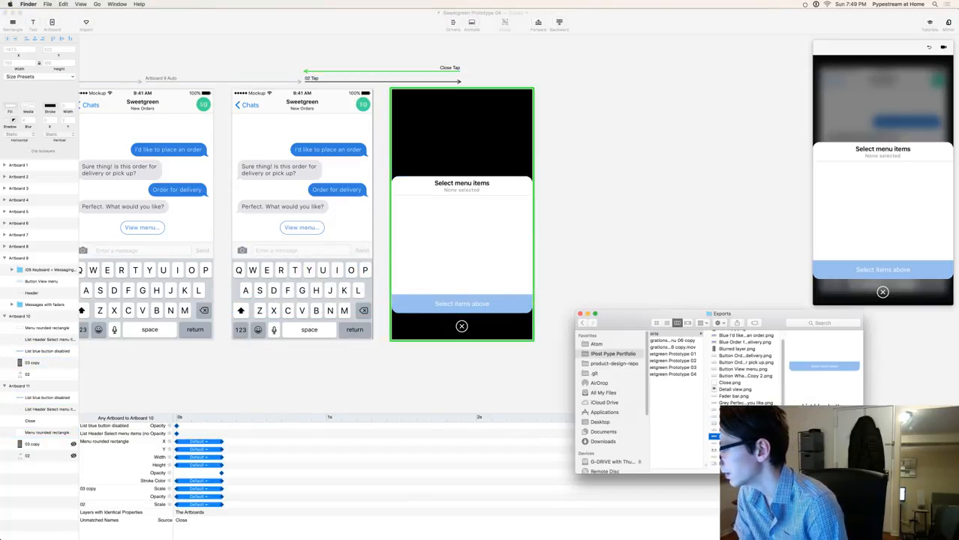
pyautogui.press('Down')
pyautogui.press('Down')
pyautogui.press('Down')
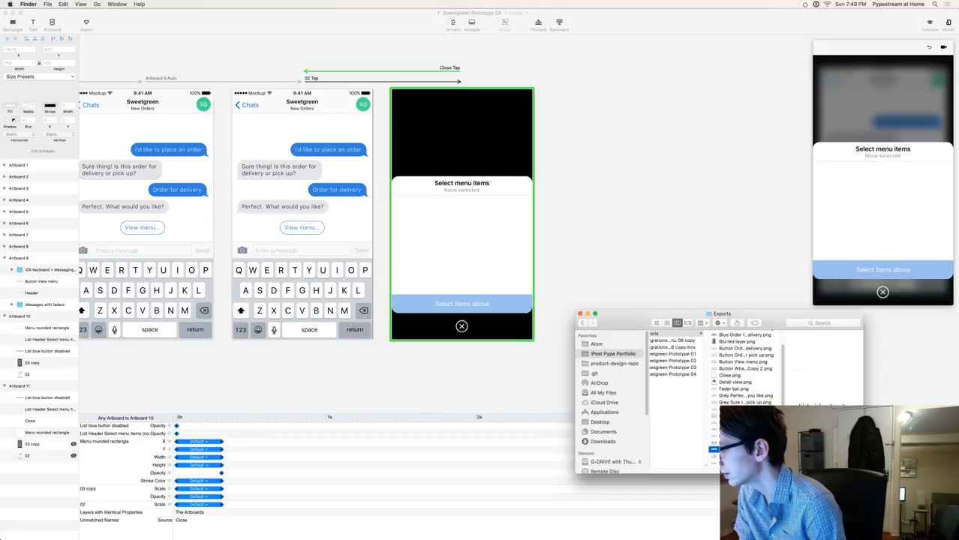
pyautogui.press('Down')
pyautogui.press('Down')
pyautogui.press('Down')
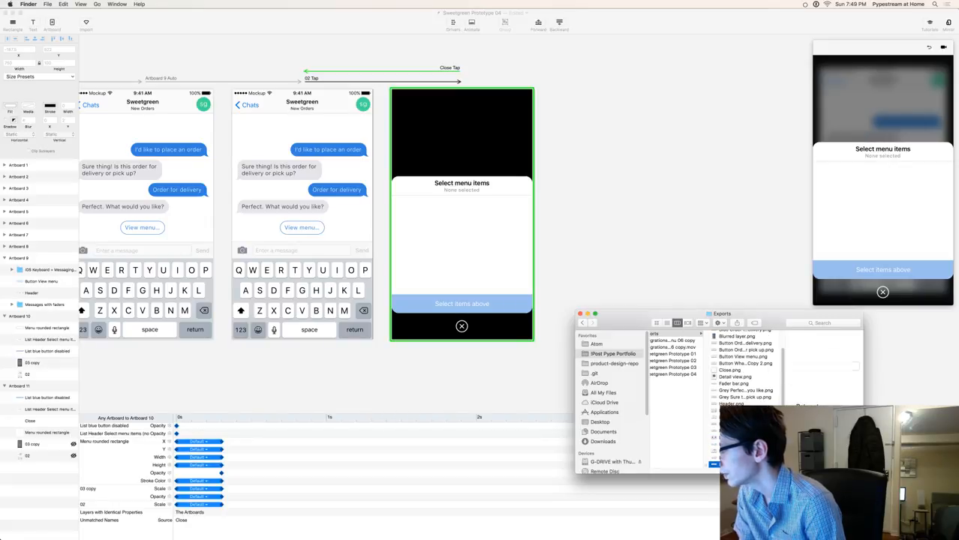
pyautogui.press('Down')
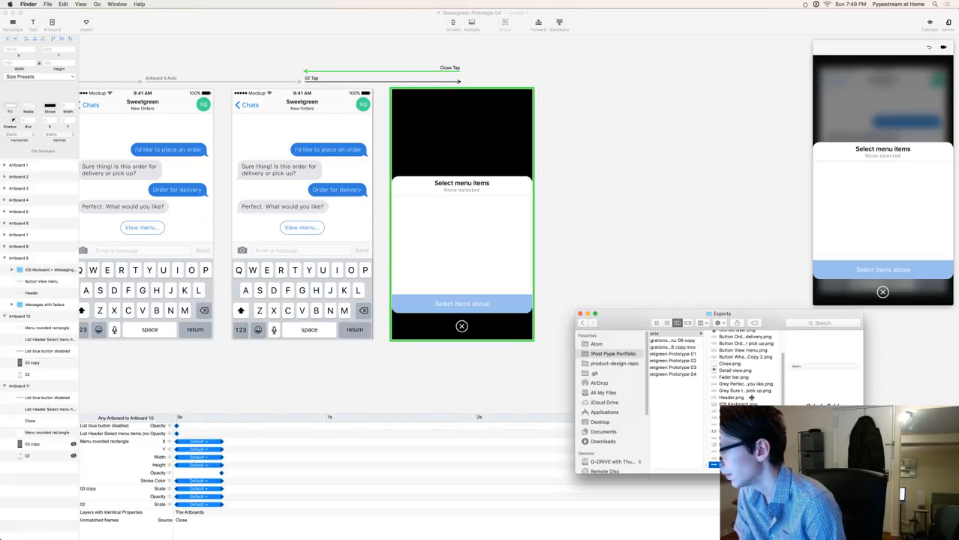
pyautogui.click(732, 397)
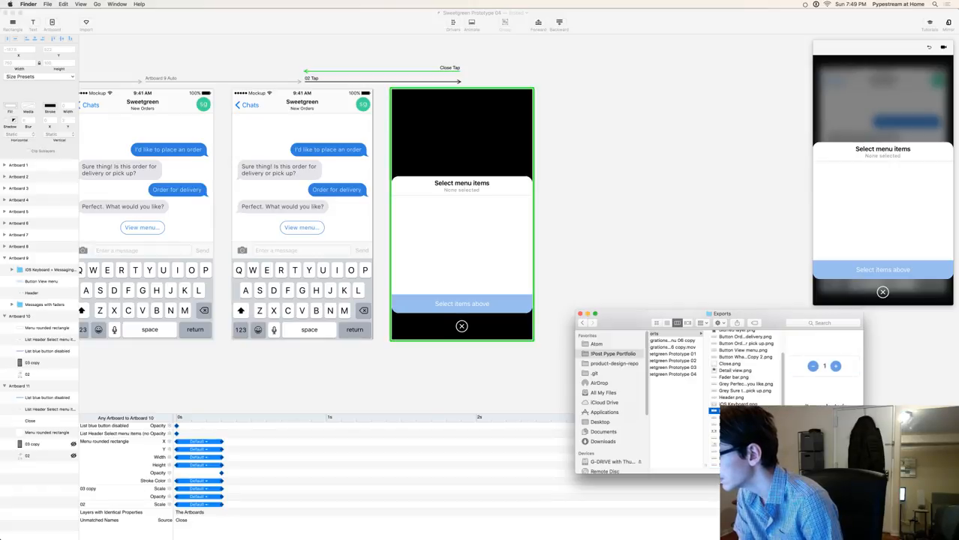
pyautogui.press('Up')
pyautogui.press('Up')
pyautogui.press('Up')
pyautogui.press('Up')
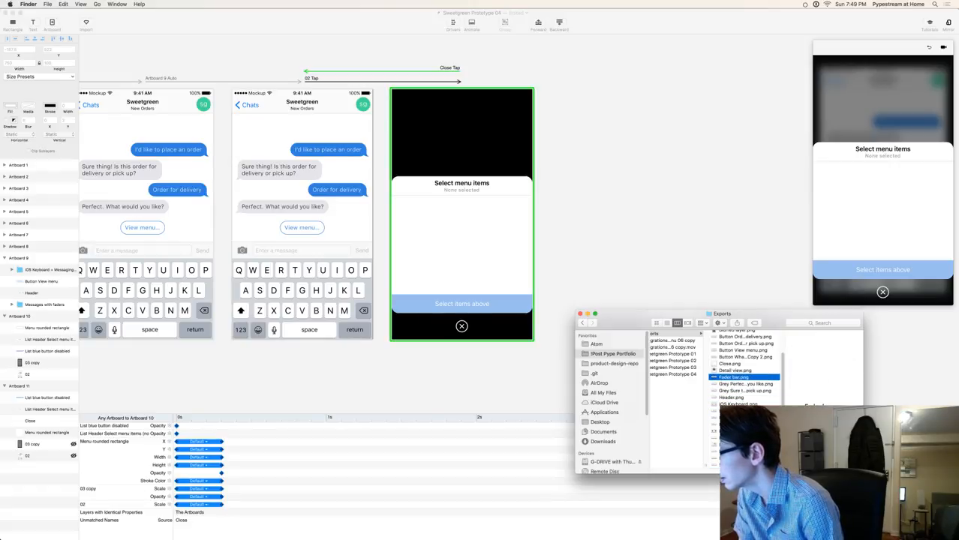
pyautogui.press('Up')
pyautogui.scroll(2, 744, 388)
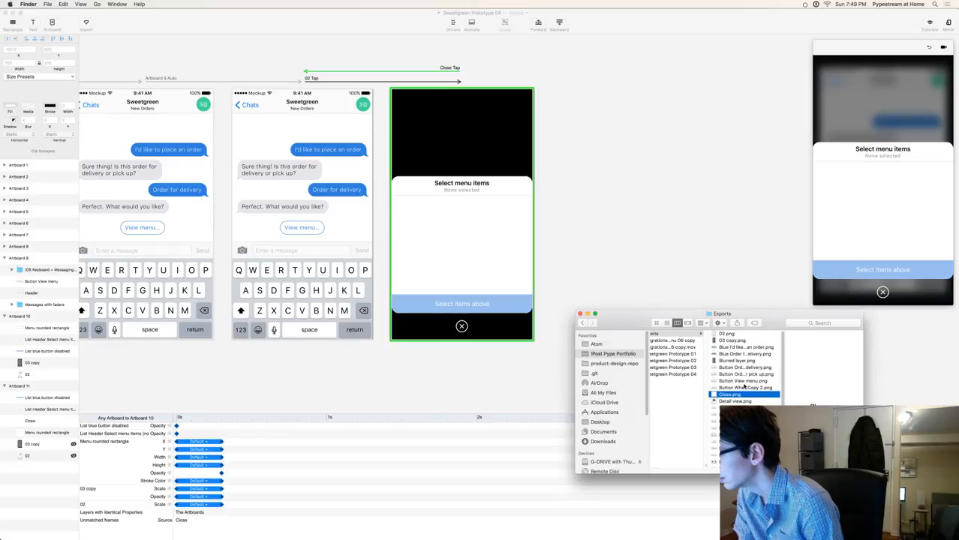
pyautogui.click(743, 461)
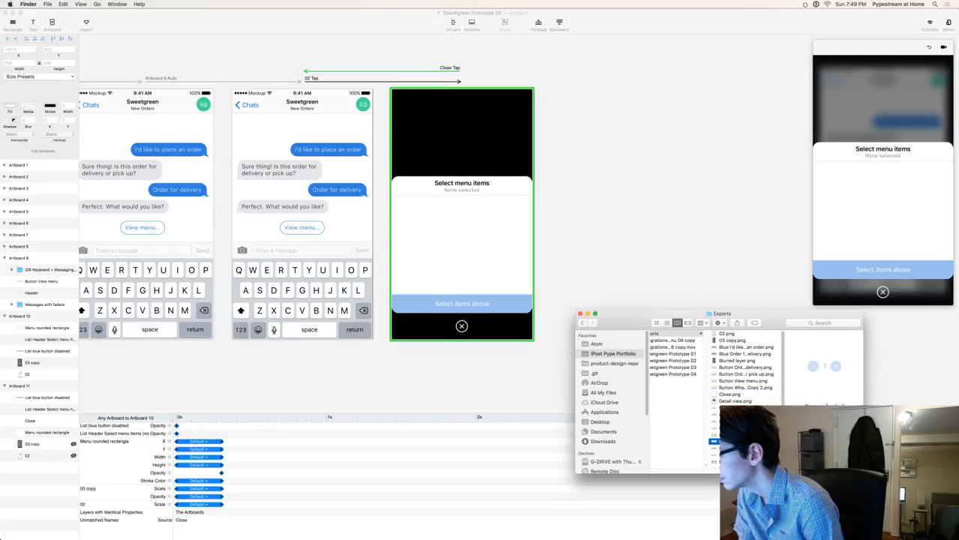
pyautogui.scroll(-2, 744, 397)
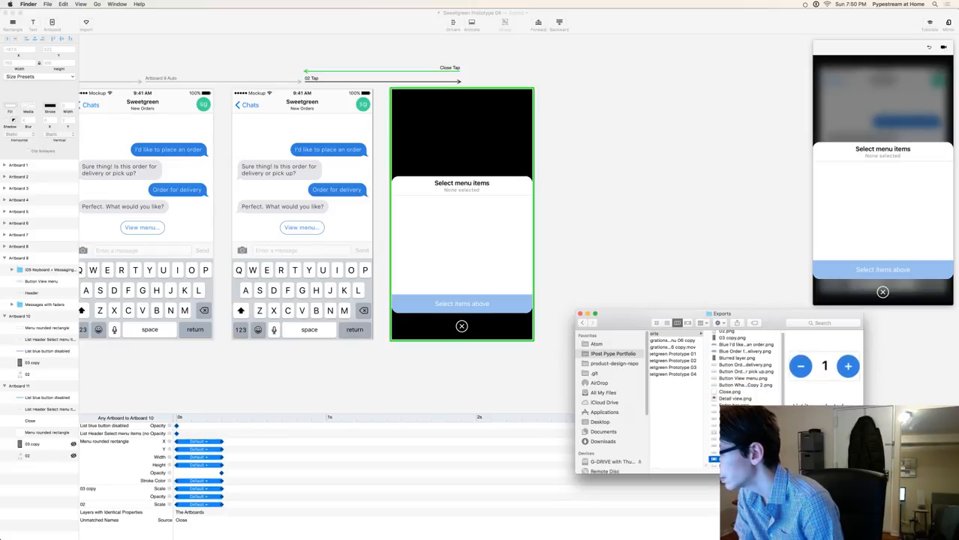
pyautogui.press('Down')
pyautogui.press('Down')
pyautogui.press('Down')
pyautogui.press('Down')
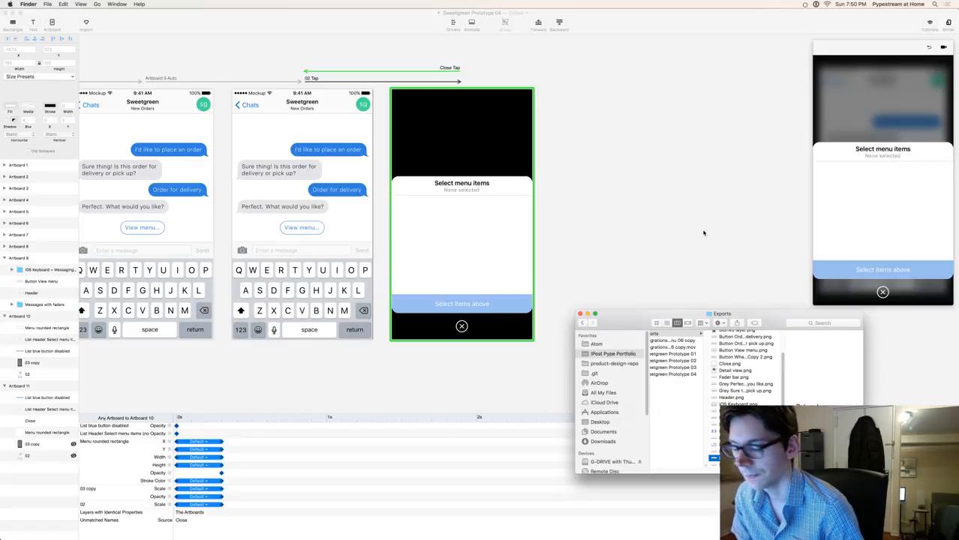
# - Switch to the Sweetgreen Prototype 07 document in Sketch and enlarge its window to fill the screen
pyautogui.press('super+Tab')
pyautogui.click(455, 252)
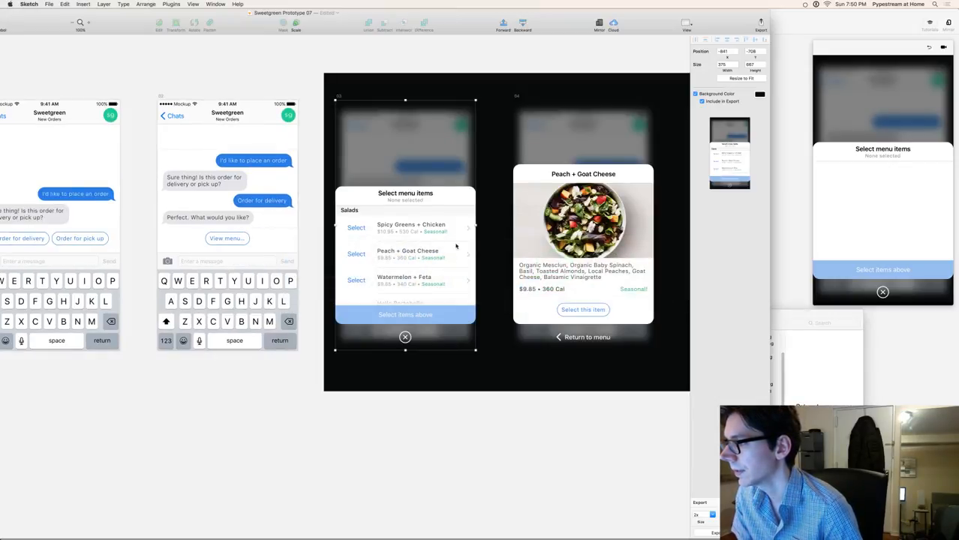
pyautogui.press('super+Tab')
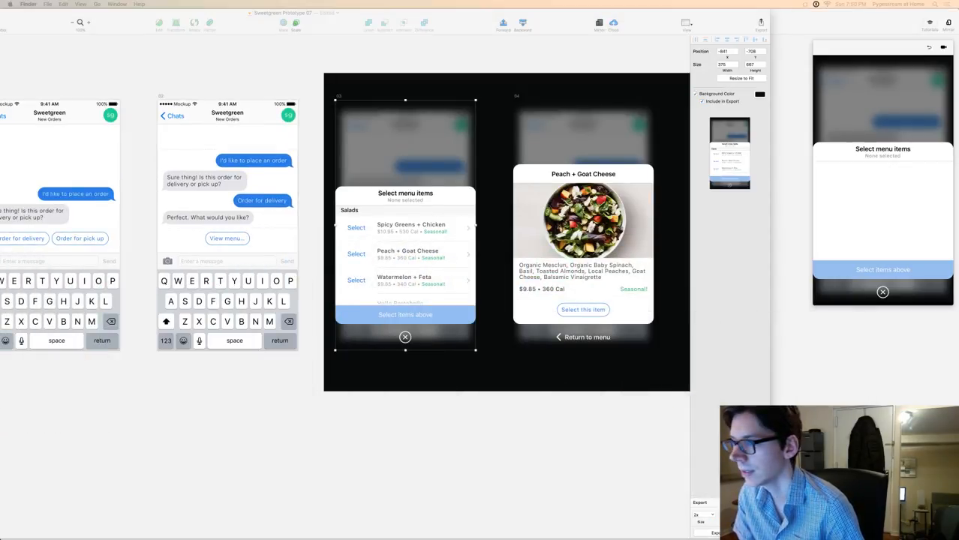
pyautogui.click(136, 64)
pyautogui.moveTo(0, 23)
pyautogui.mouseDown()
pyautogui.moveTo(75, 63)
pyautogui.moveTo(105, 63)
pyautogui.mouseUp()
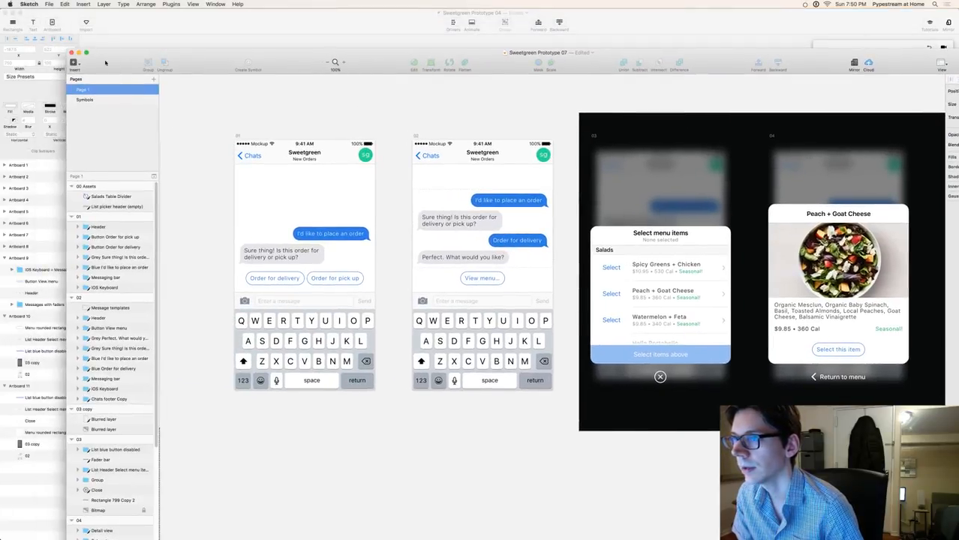
pyautogui.click(86, 54)
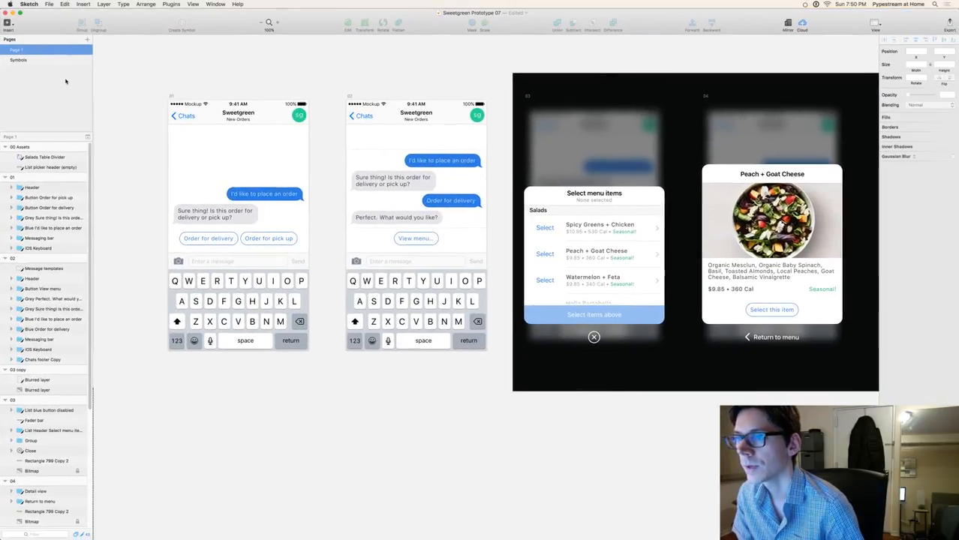
# - Open the Symbols page and select the combined Scroll/Select list (none selected) symbol containing salads and beverages
pyautogui.click(30, 60)
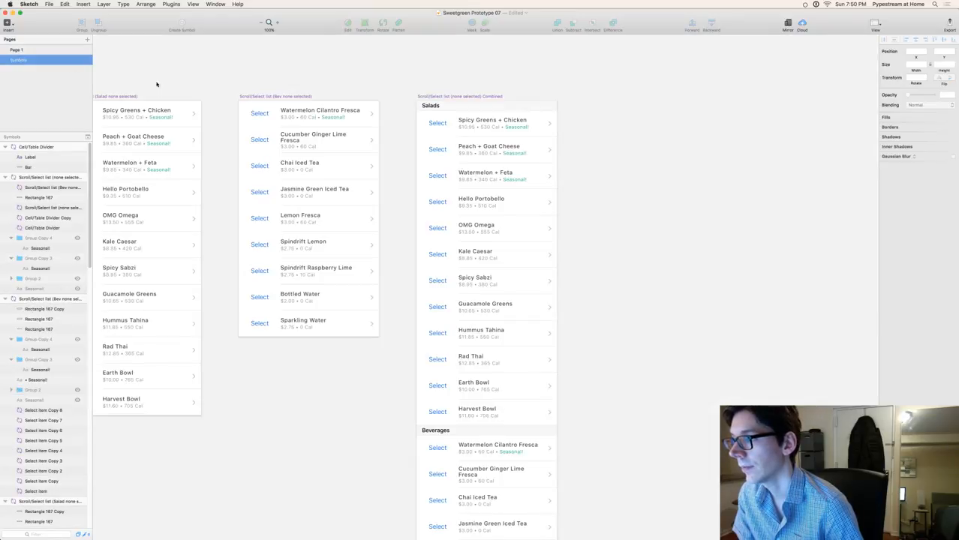
pyautogui.hscroll(5, 357, 70)
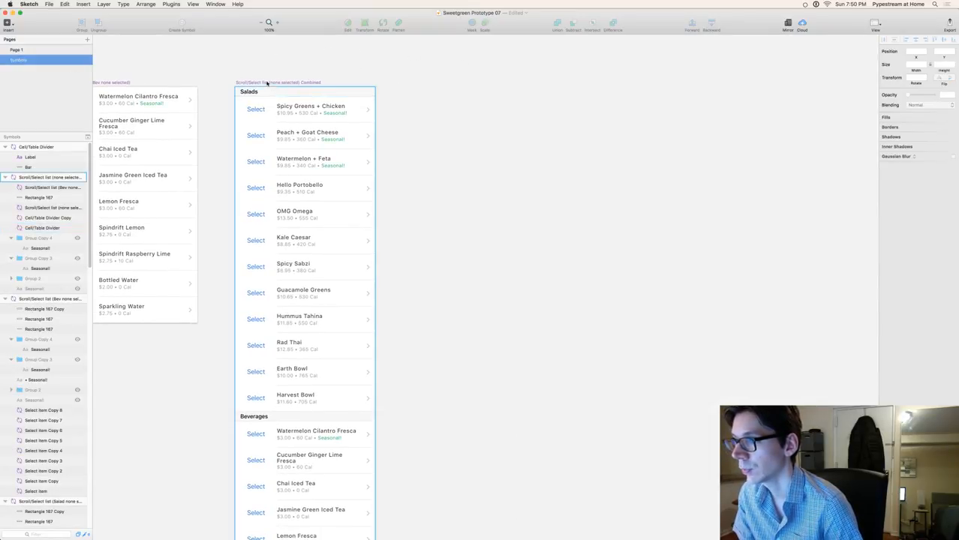
pyautogui.click(251, 83)
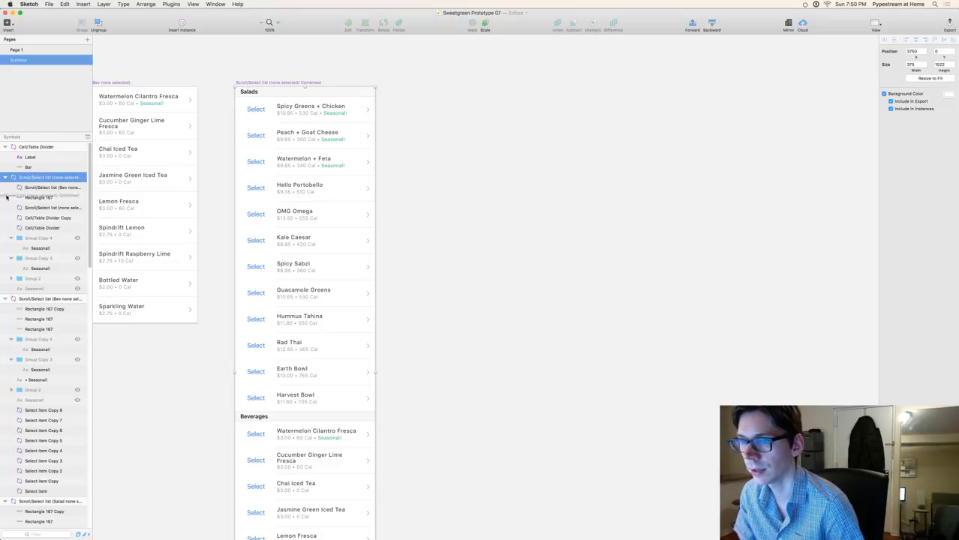
pyautogui.press('super+Tab')
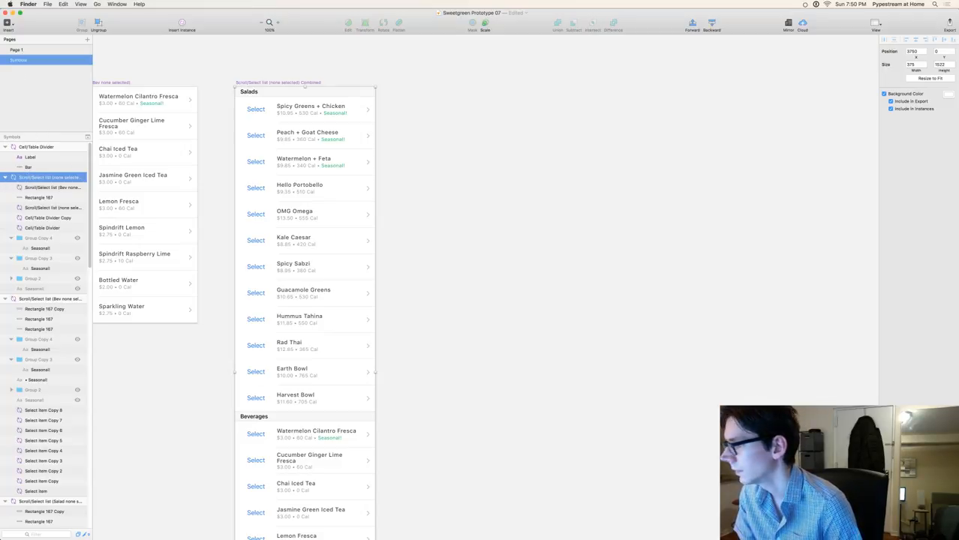
pyautogui.press('super+Tab')
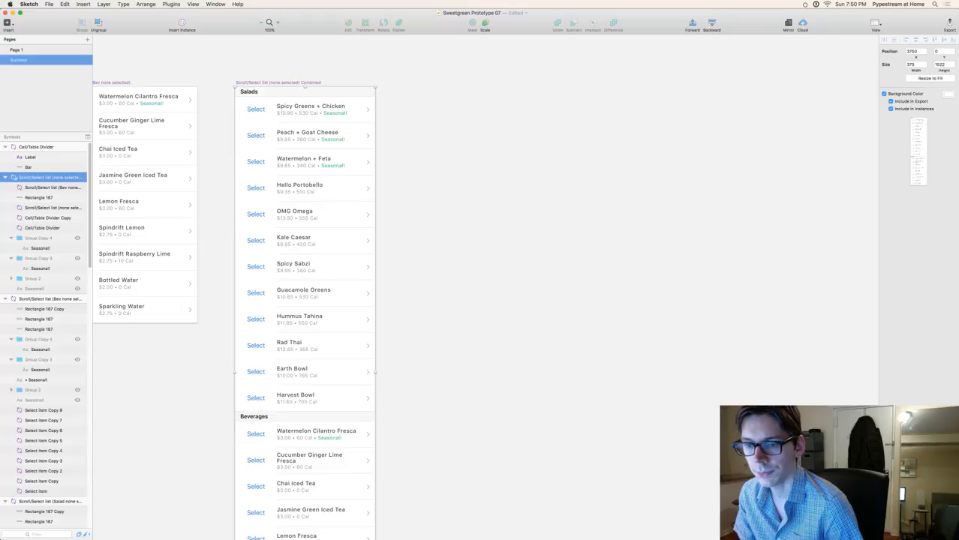
# - Check the Scroll subfolder of the exports in Finder for the list image and close the window
pyautogui.press('super+Tab')
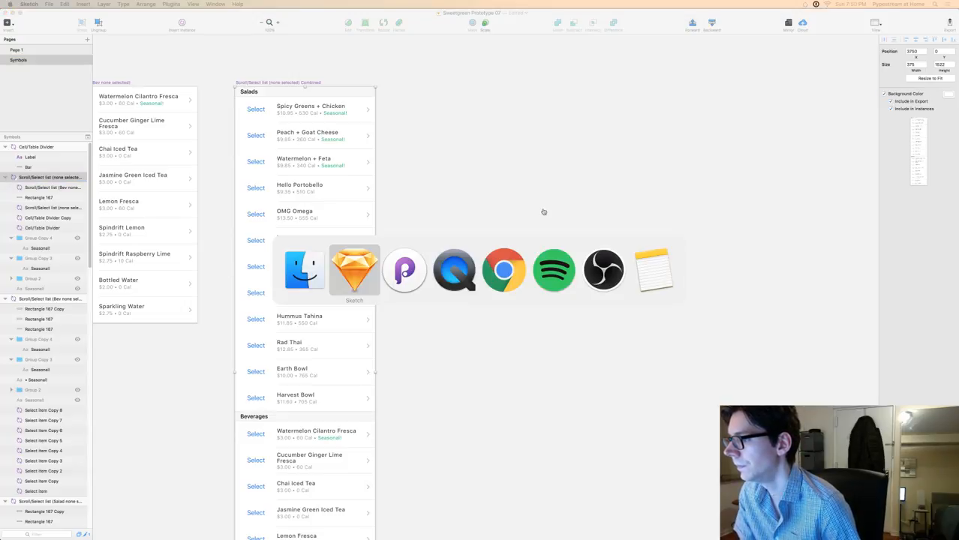
pyautogui.press('super+Tab')
pyautogui.moveTo(690, 539); pyautogui.dragTo(740, 205)
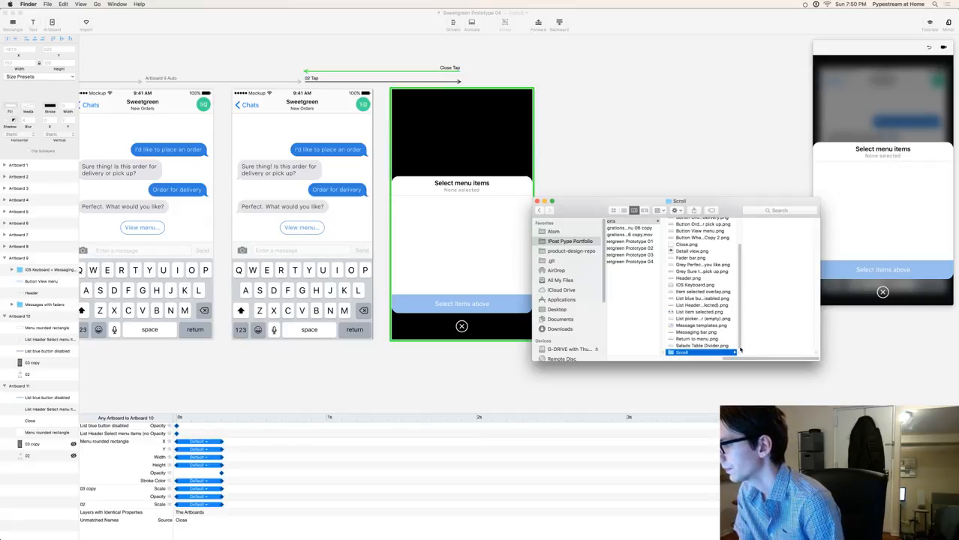
pyautogui.click(762, 315)
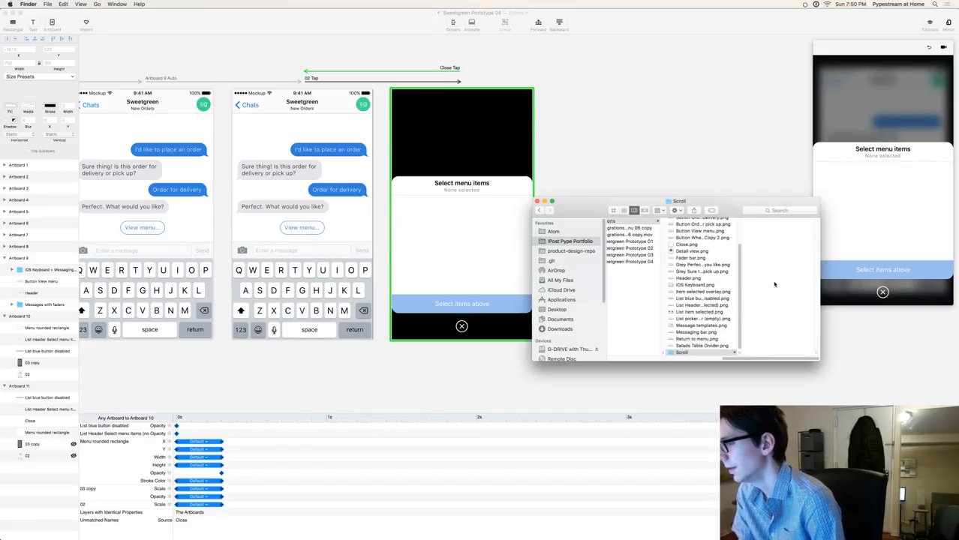
pyautogui.press('super+w')
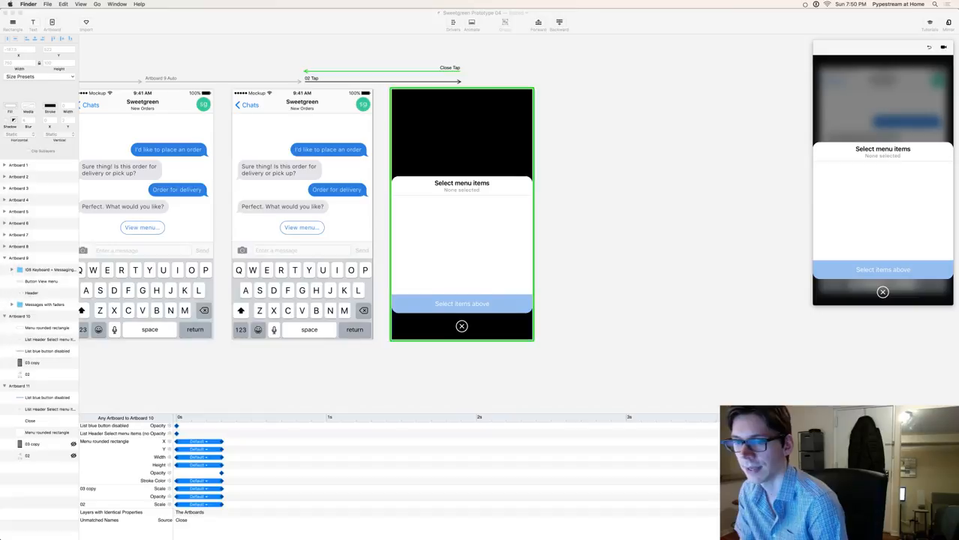
# - Return to Sketch and export the combined Scroll/Select list symbol as a PNG into the Exports folder
pyautogui.press('super+Tab')
pyautogui.press('super+Tab')
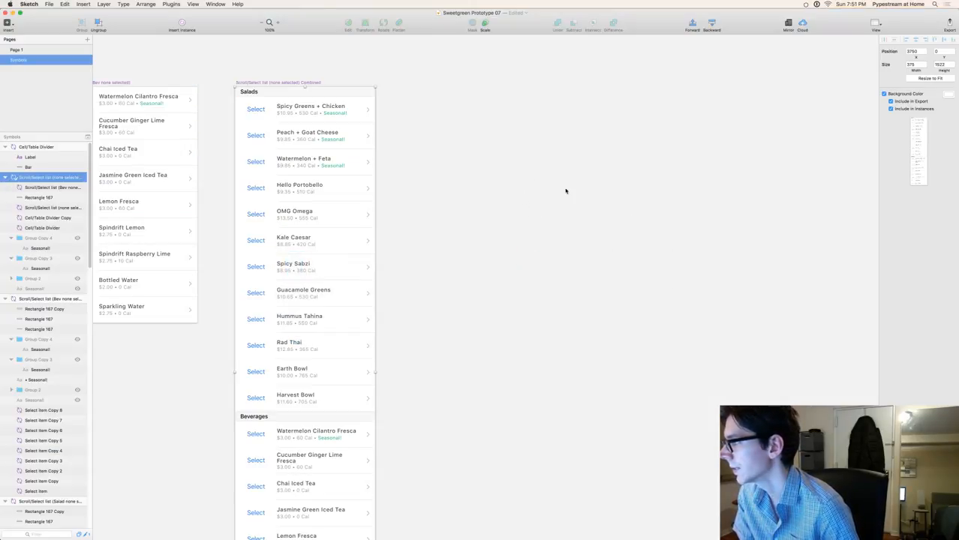
pyautogui.moveTo(917, 155); pyautogui.dragTo(1, 209)
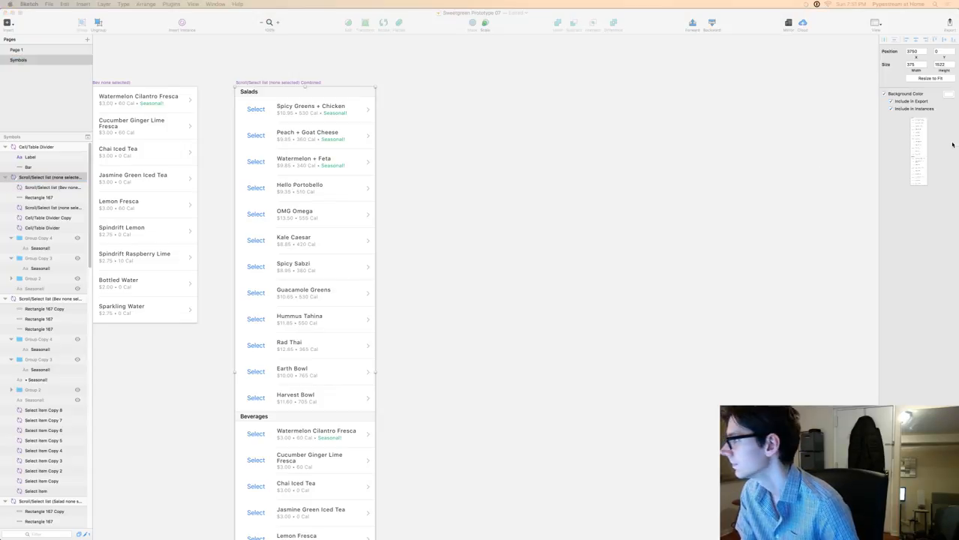
pyautogui.click(923, 136)
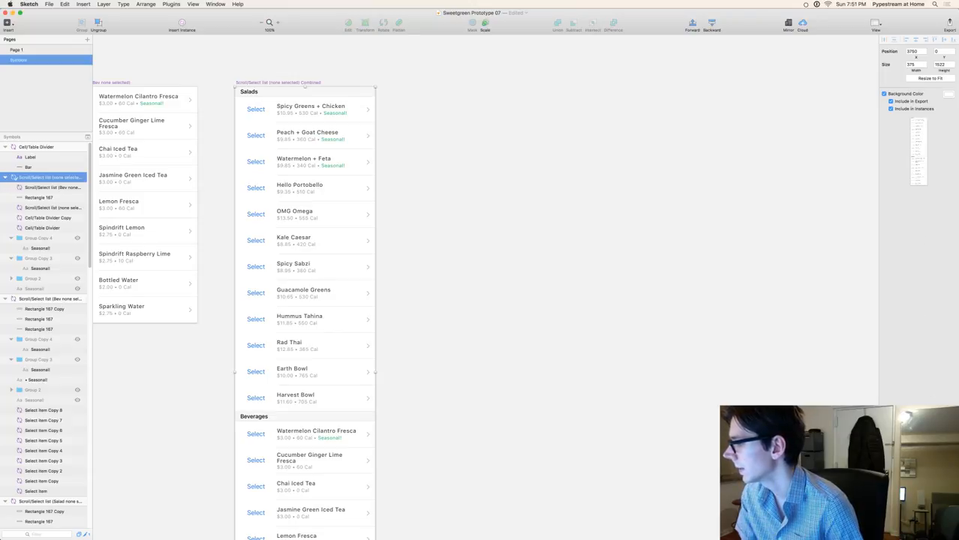
pyautogui.press('super+shift+e')
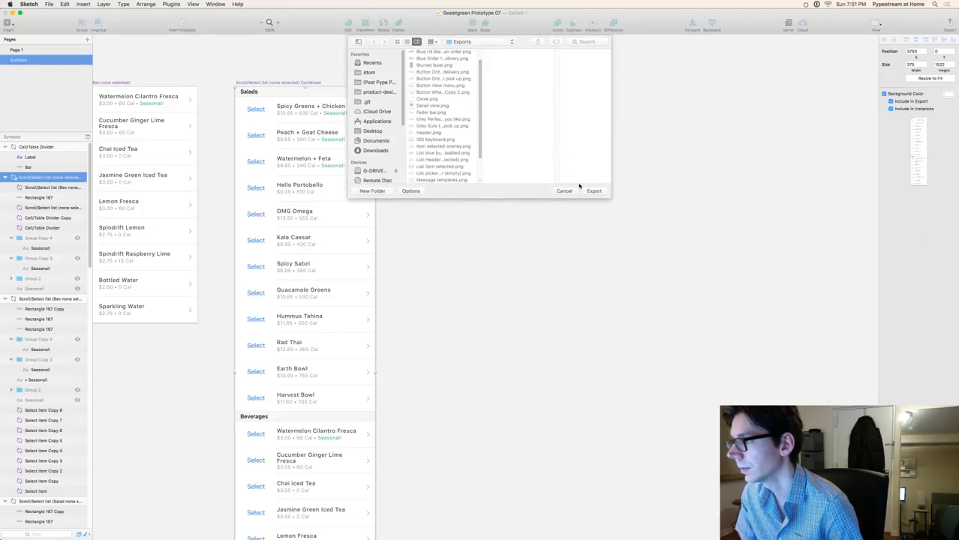
pyautogui.click(598, 192)
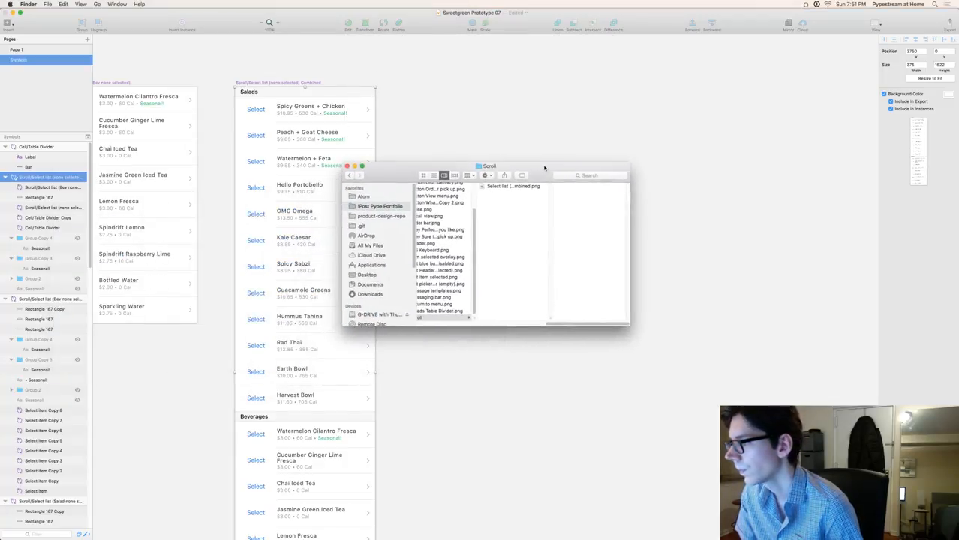
# - Preview the exported combined Select list PNG in the Scroll folder to check its salads and beverages
pyautogui.click(519, 187)
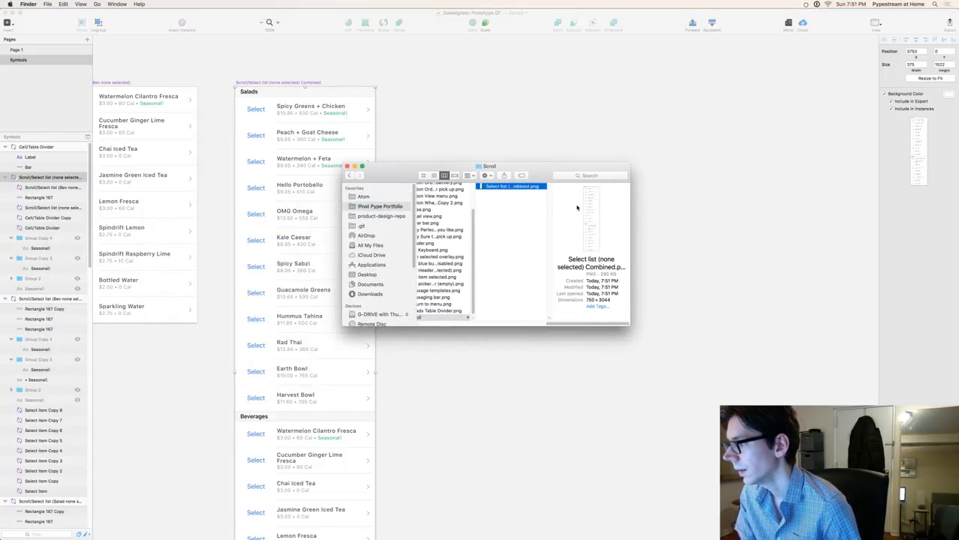
pyautogui.press('space')
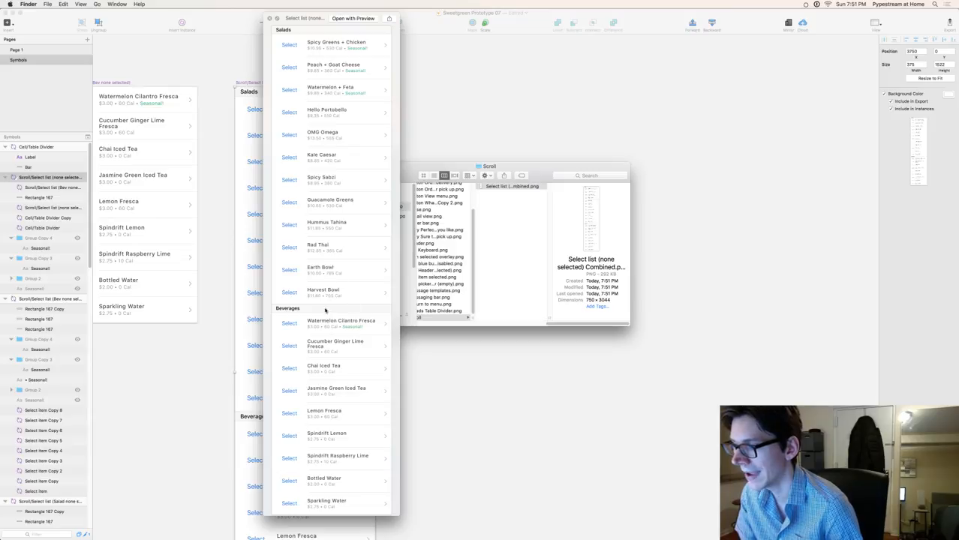
pyautogui.press('space')
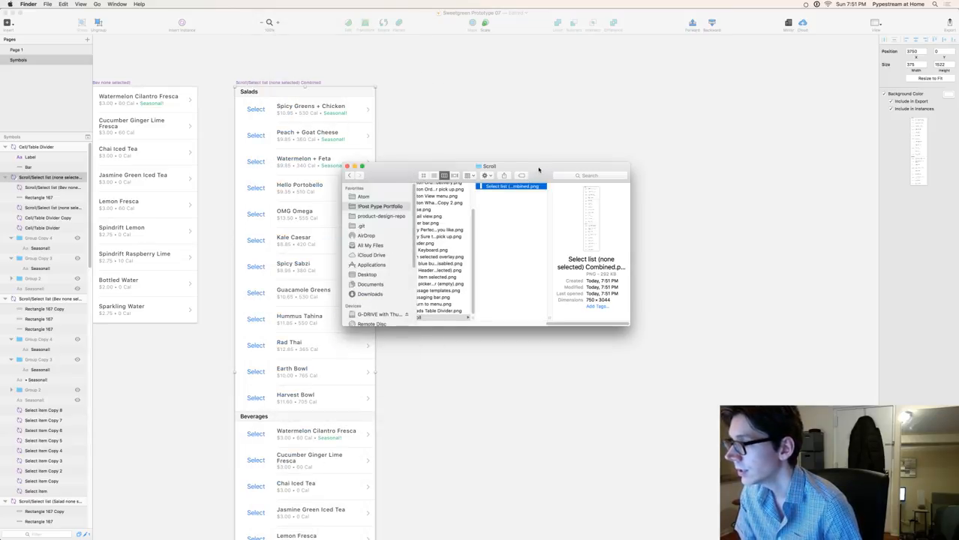
pyautogui.moveTo(538, 171); pyautogui.dragTo(311, 200)
pyautogui.click(365, 180)
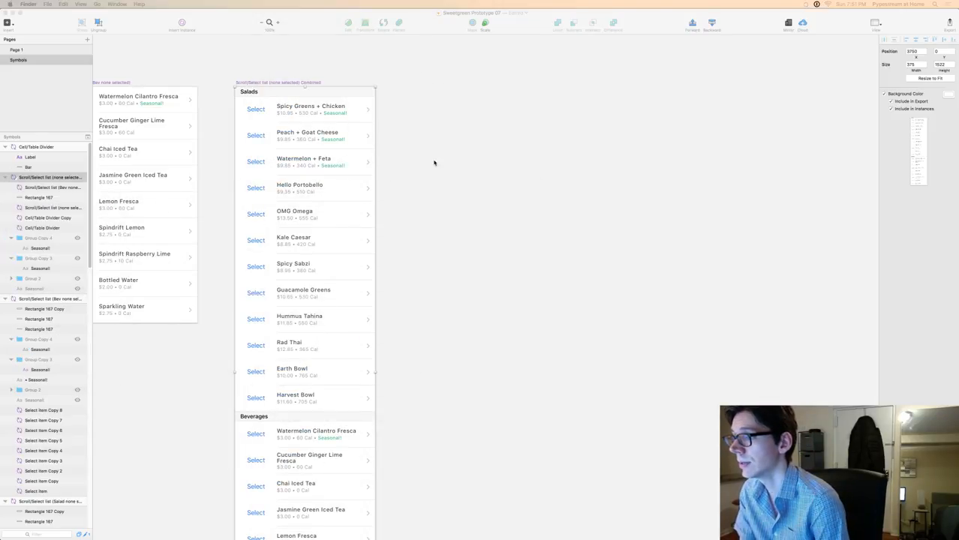
# - Deselect the list symbol, save the Sketch document and switch back to Finder
pyautogui.click(539, 181)
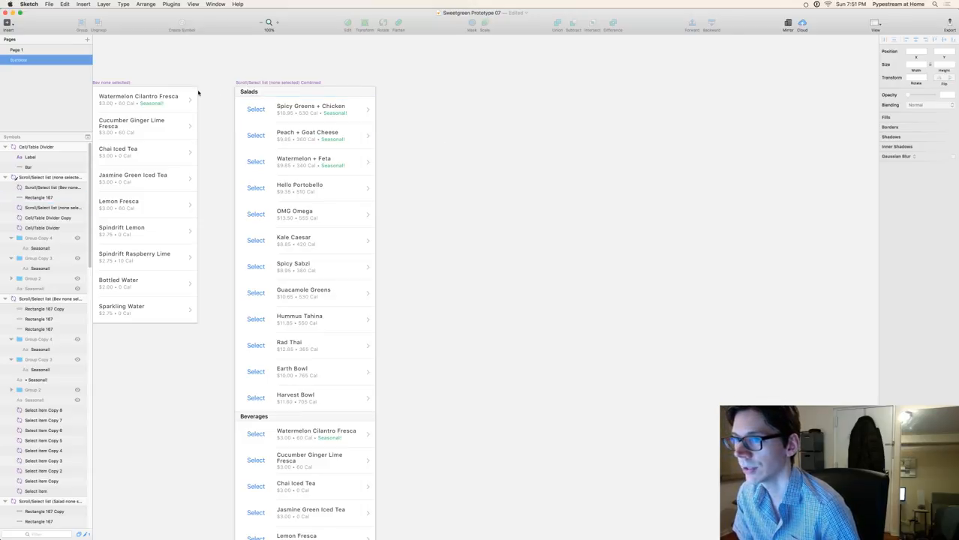
pyautogui.press('super+s')
pyautogui.press('super+Tab')
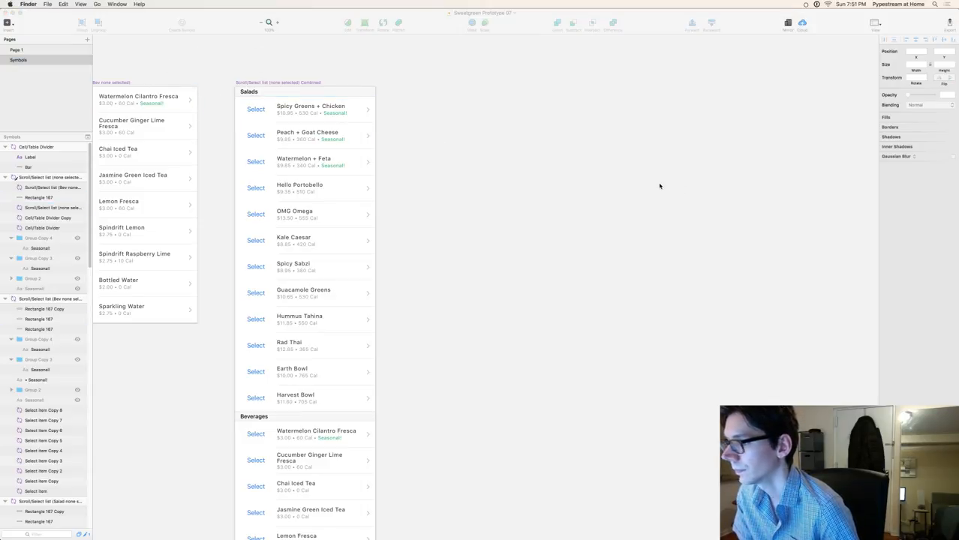
# - Switch to Principle and add the exported combined Select list PNG from Finder to Artboard 11
pyautogui.press('super+Tab')
pyautogui.press('super+Tab')
pyautogui.press('super+Tab')
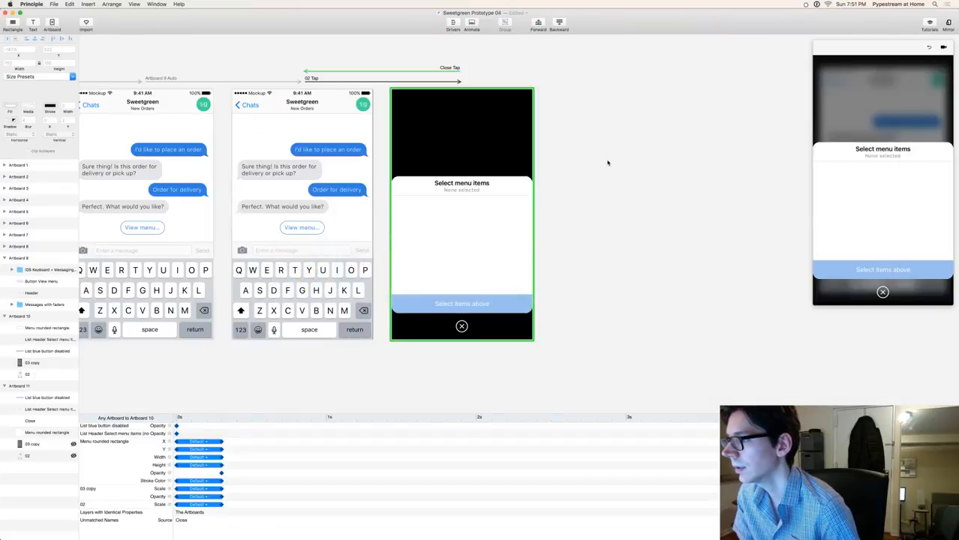
pyautogui.press('super+Tab')
pyautogui.moveTo(790, 235); pyautogui.dragTo(476, 258)
pyautogui.moveTo(647, 276); pyautogui.dragTo(666, 319)
pyautogui.click(621, 189)
# - Set the scale of the imported combined Select list image to 0.5
pyautogui.click(550, 131)
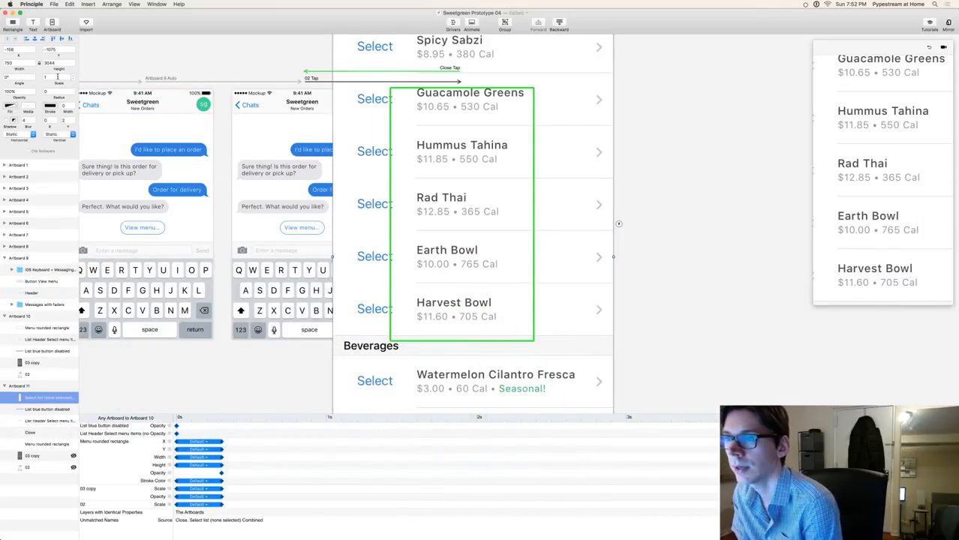
pyautogui.click(57, 77)
pyautogui.write('.5')
pyautogui.press('Return')
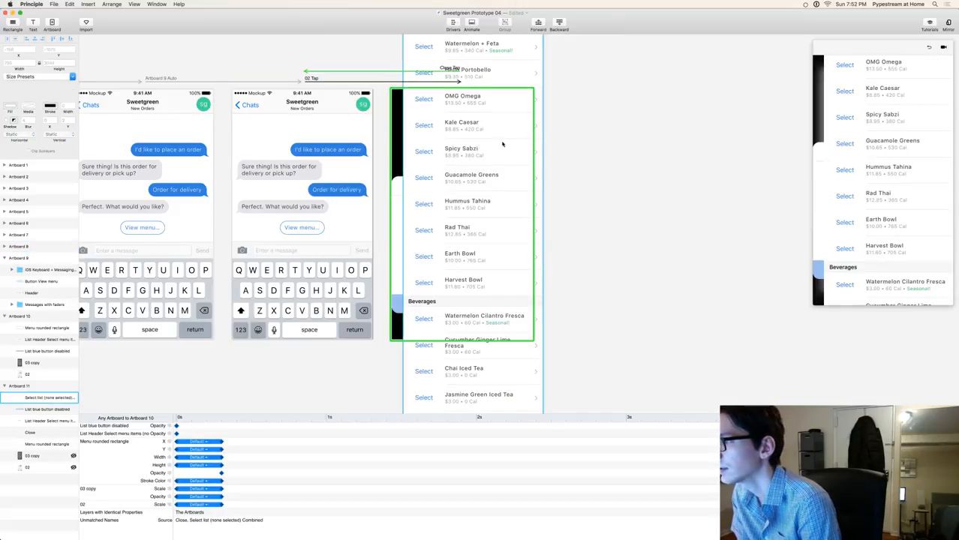
# - Center the combined Select list horizontally on Artboard 11 and deselect it
pyautogui.click(105, 4)
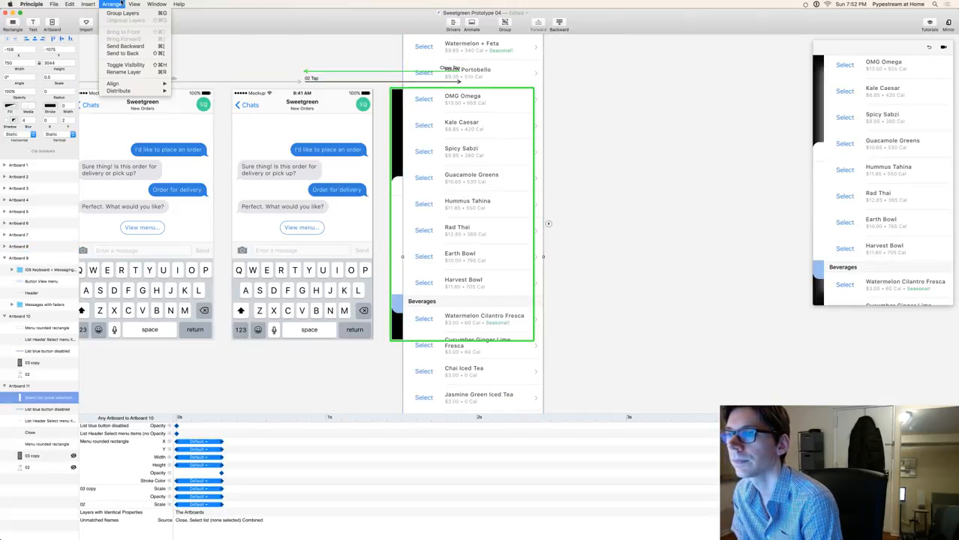
pyautogui.moveTo(139, 87)
pyautogui.click(191, 91)
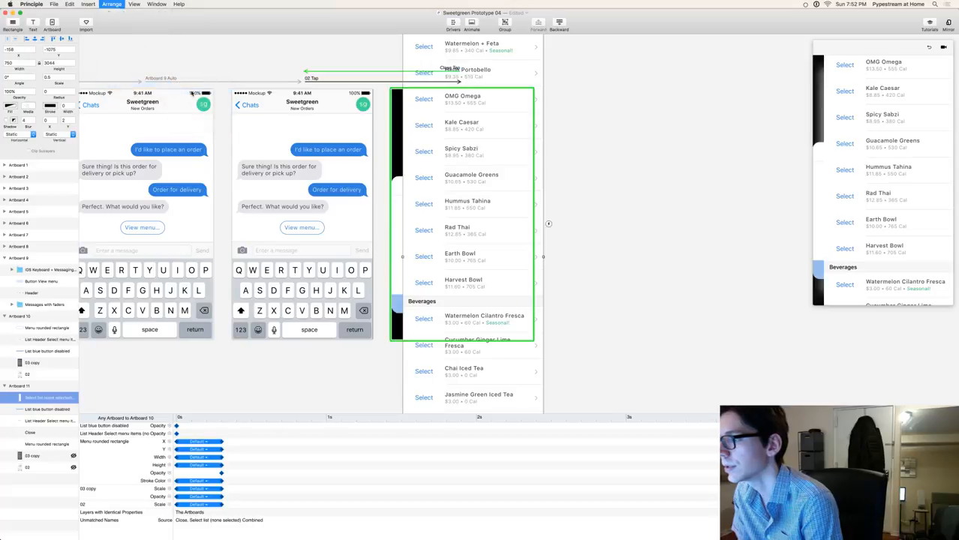
pyautogui.click(606, 137)
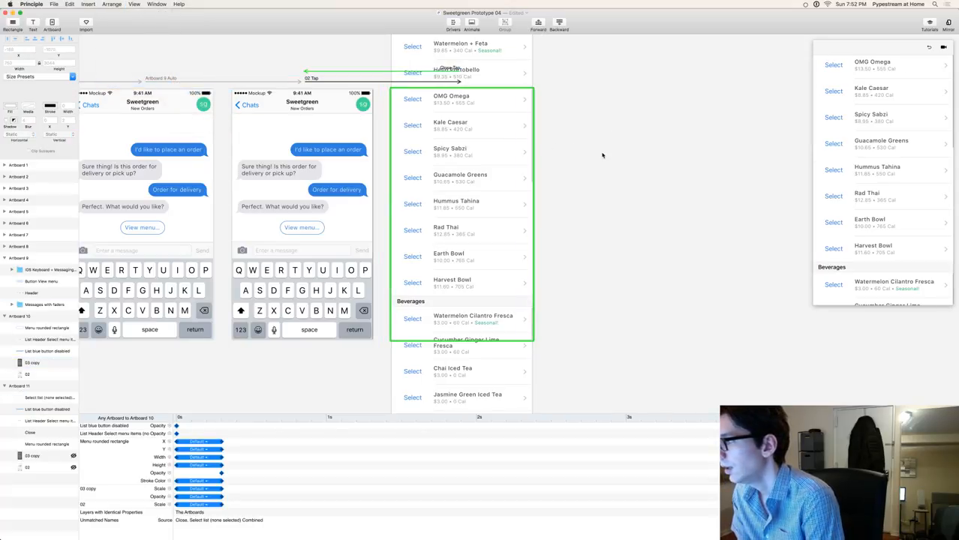
# - Nest the combined Select list layer inside the Menu rounded rectangle layer of Artboard 11
pyautogui.click(499, 176)
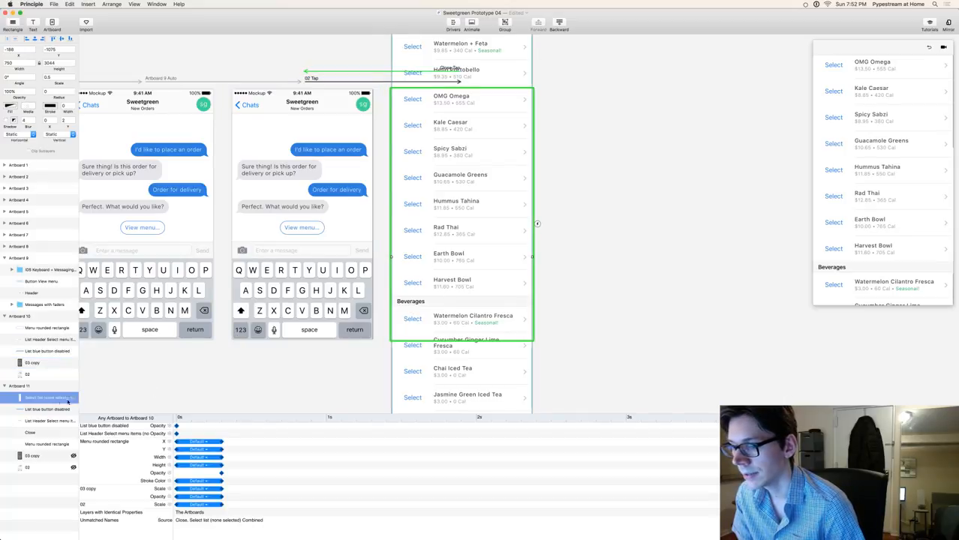
pyautogui.click(36, 445)
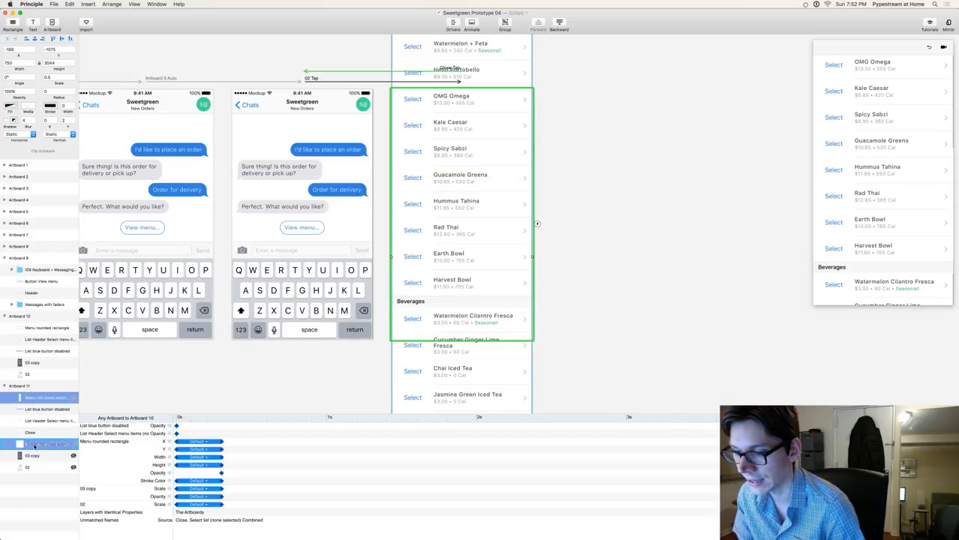
pyautogui.moveTo(35, 447); pyautogui.dragTo(33, 447)
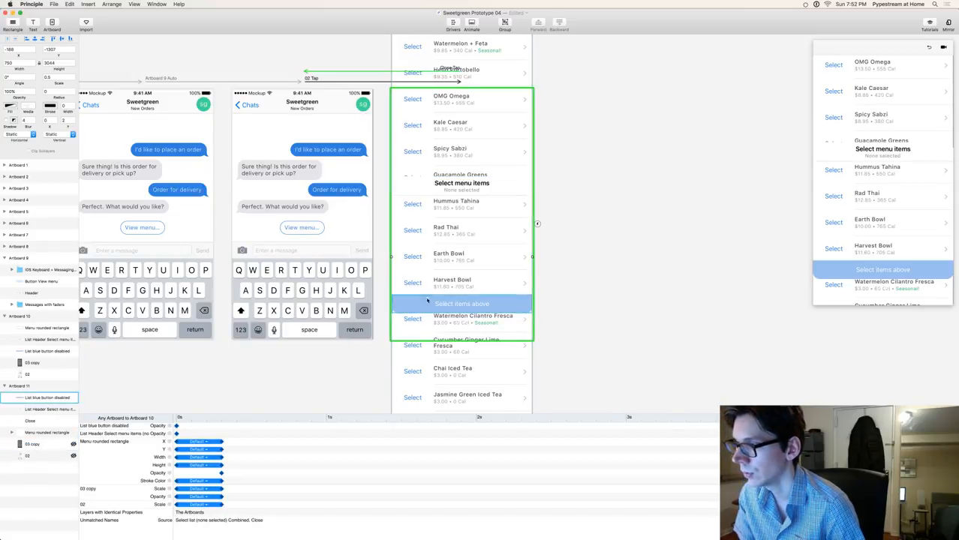
# - Enable Clip Sublayers on the Menu rounded rectangle layer of Artboard 11
pyautogui.click(38, 434)
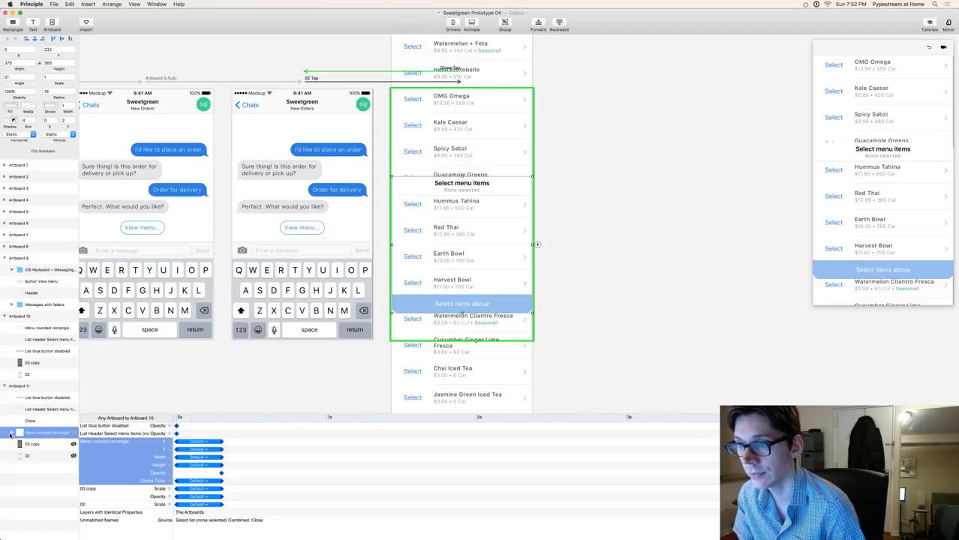
pyautogui.click(31, 151)
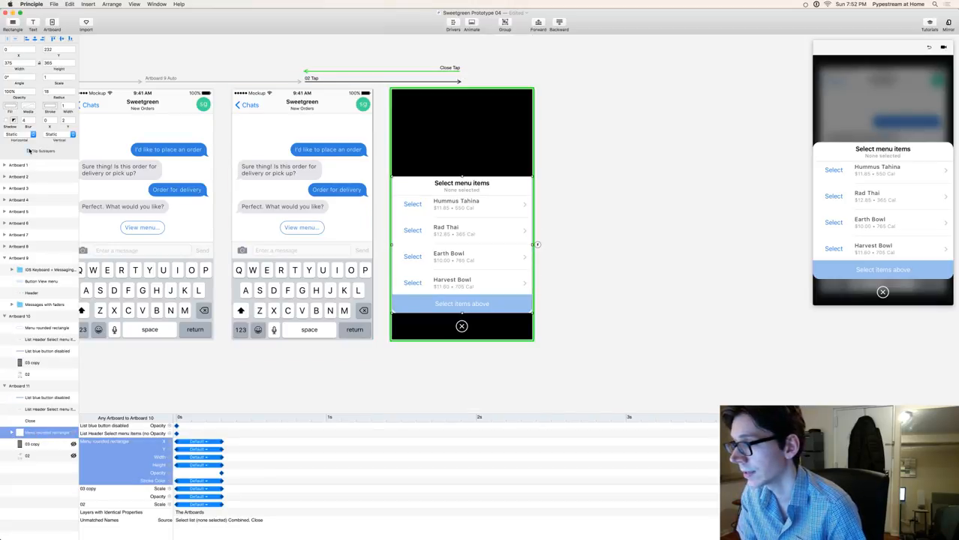
pyautogui.click(618, 268)
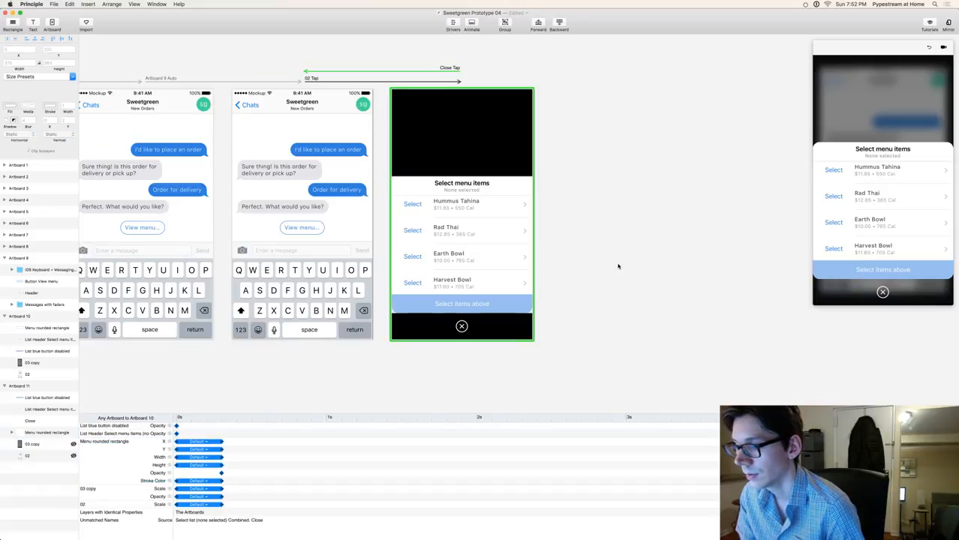
# - Expand the Menu rounded rectangle layer and move its nested list so the Salads section starts beneath the Select menu items header
pyautogui.click(12, 434)
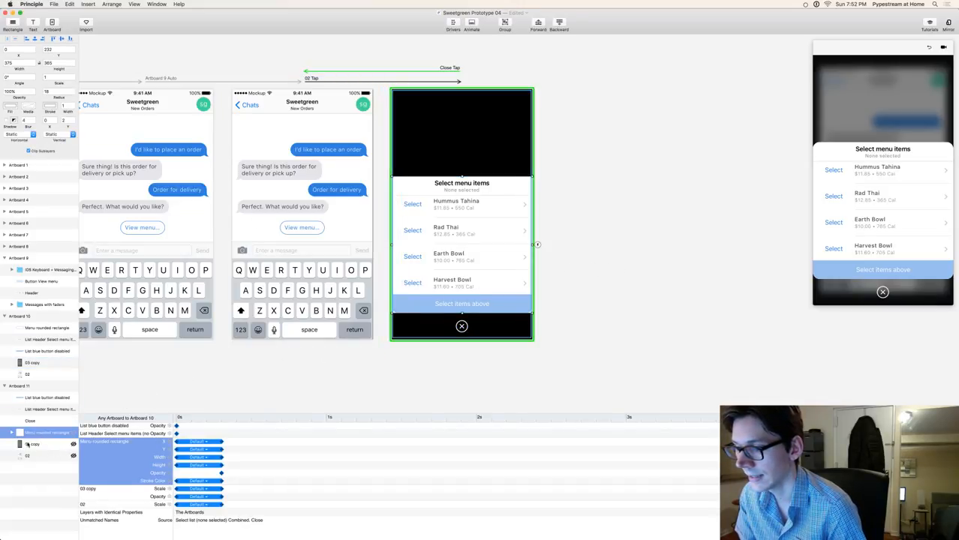
pyautogui.click(496, 203)
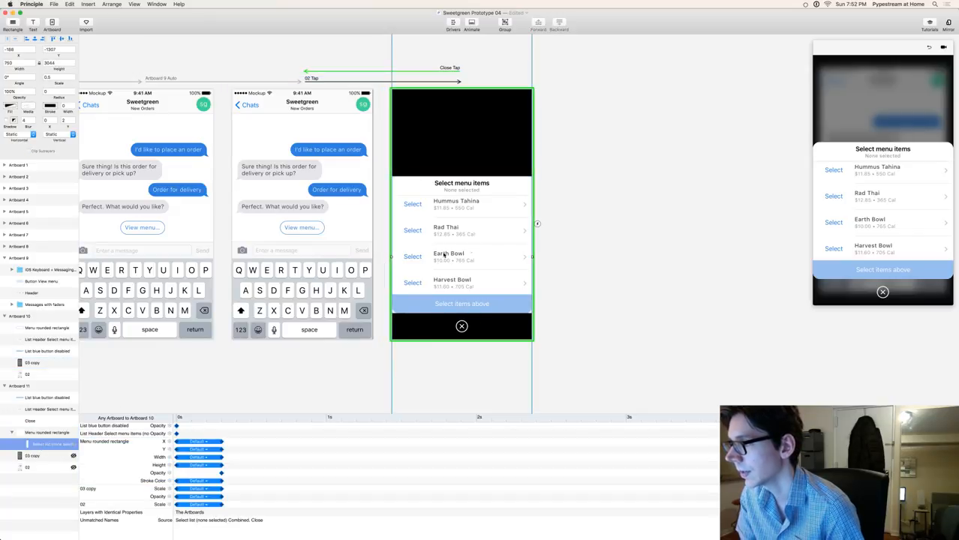
pyautogui.scroll(-5, 496, 203)
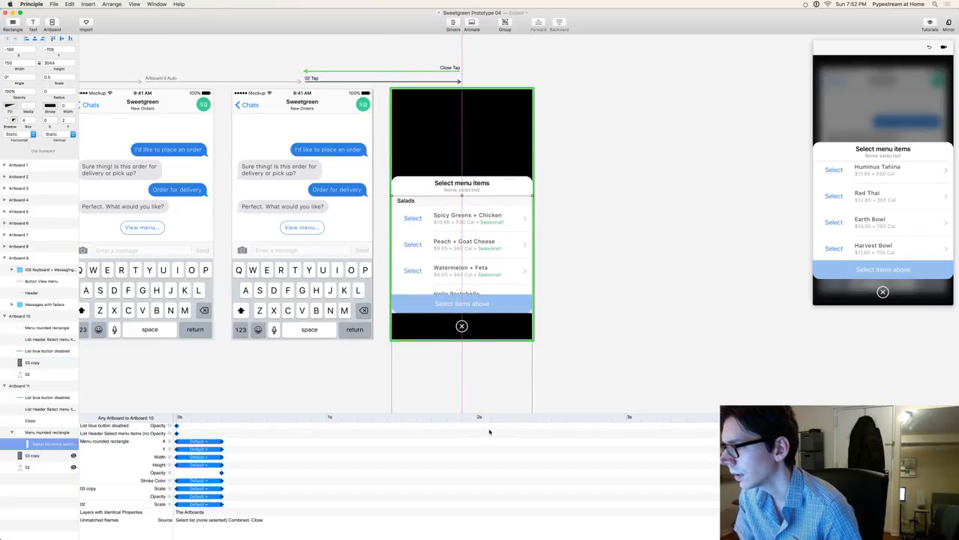
# - Fine-tune the nested list's Y position to -711 against the lower edge of the header
pyautogui.press('super+plus')
pyautogui.press('super+plus')
pyautogui.press('super+plus')
pyautogui.press('super+plus')
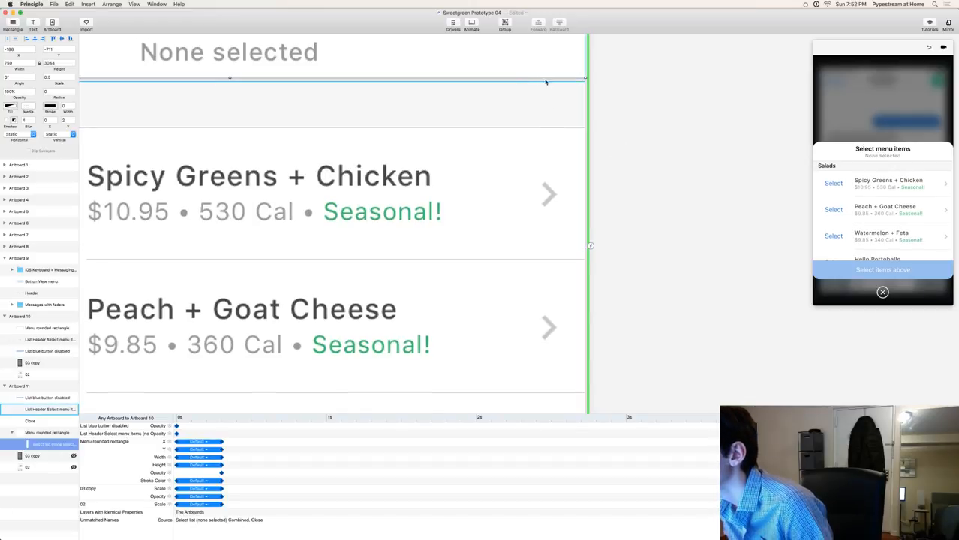
pyautogui.click(662, 134)
pyautogui.press('super+0')
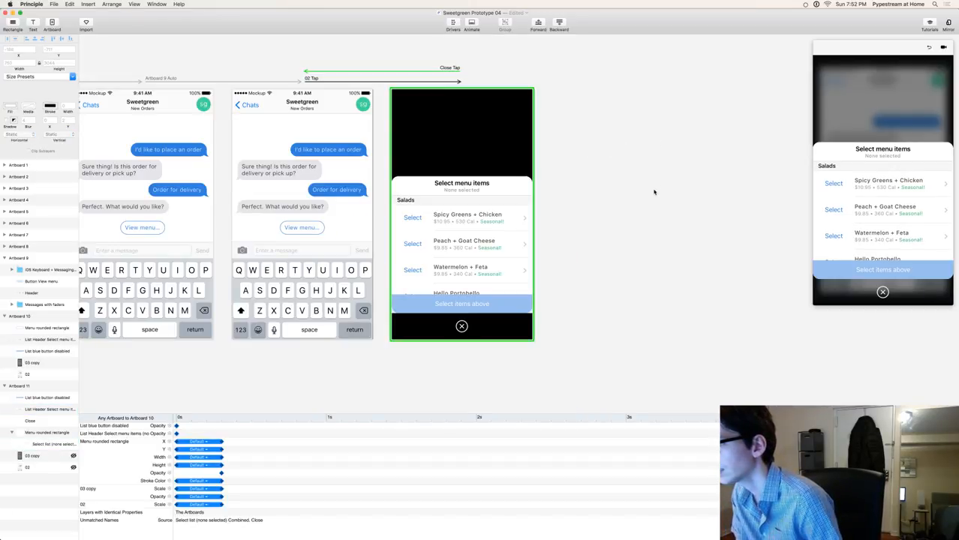
# - Set the vertical behavior of Artboard 11's Menu rounded rectangle layer to Scroll
pyautogui.scroll(-3, 654, 192)
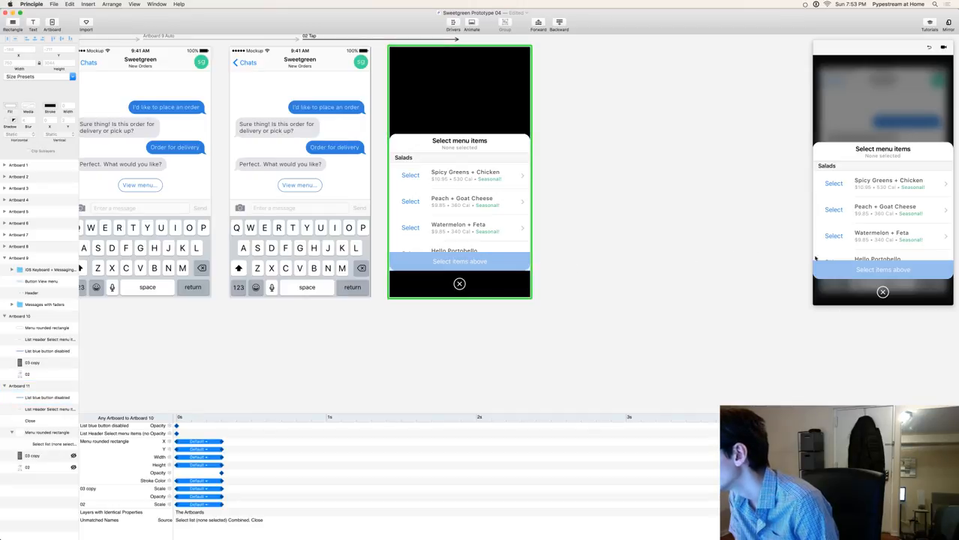
pyautogui.click(516, 210)
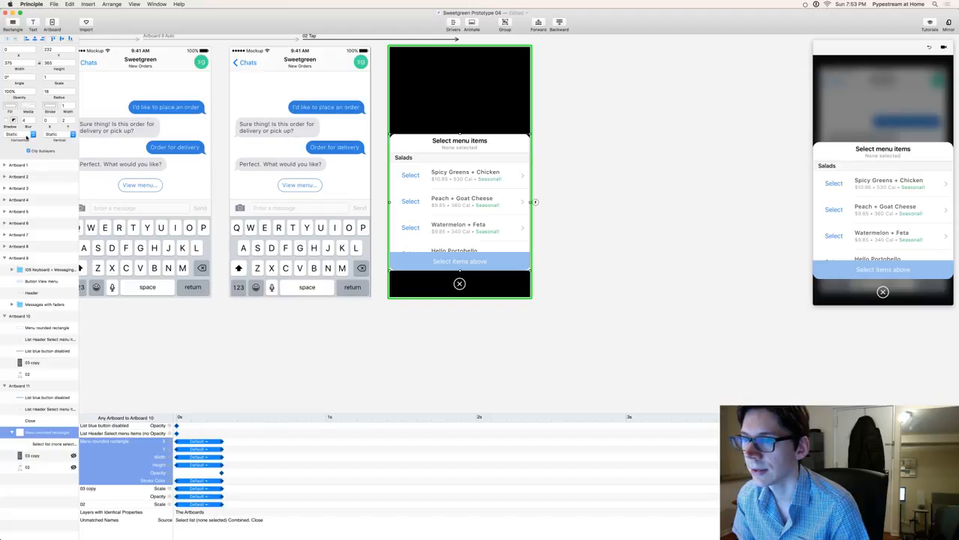
pyautogui.click(57, 140)
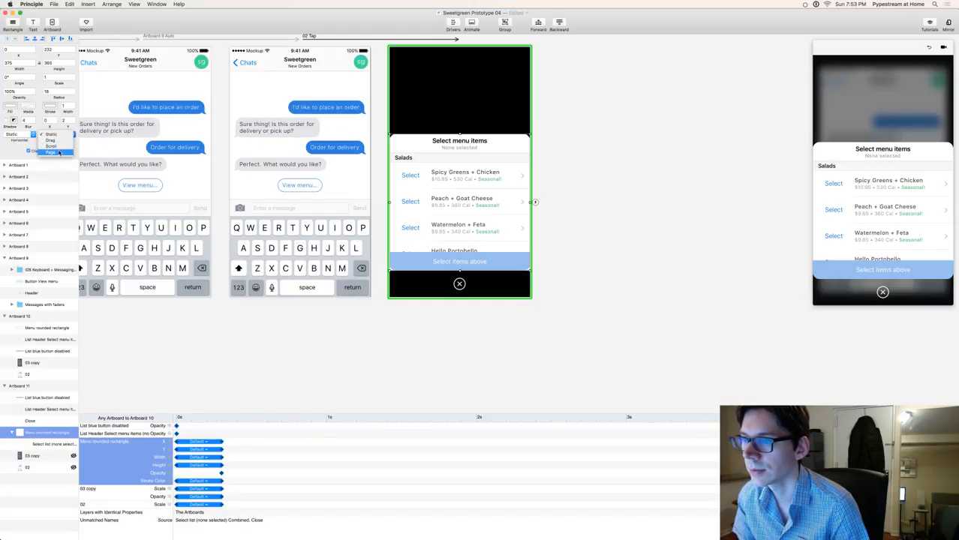
pyautogui.click(58, 150)
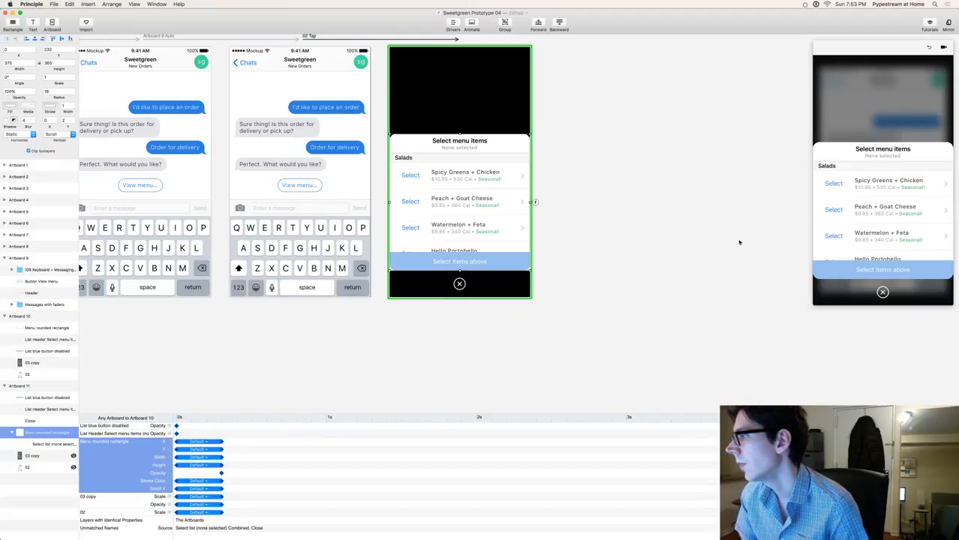
# - Test the menu list's vertical scrolling in the preview, from the salads through the beverages and back
pyautogui.scroll(-5, 899, 218)
pyautogui.scroll(5, 897, 199)
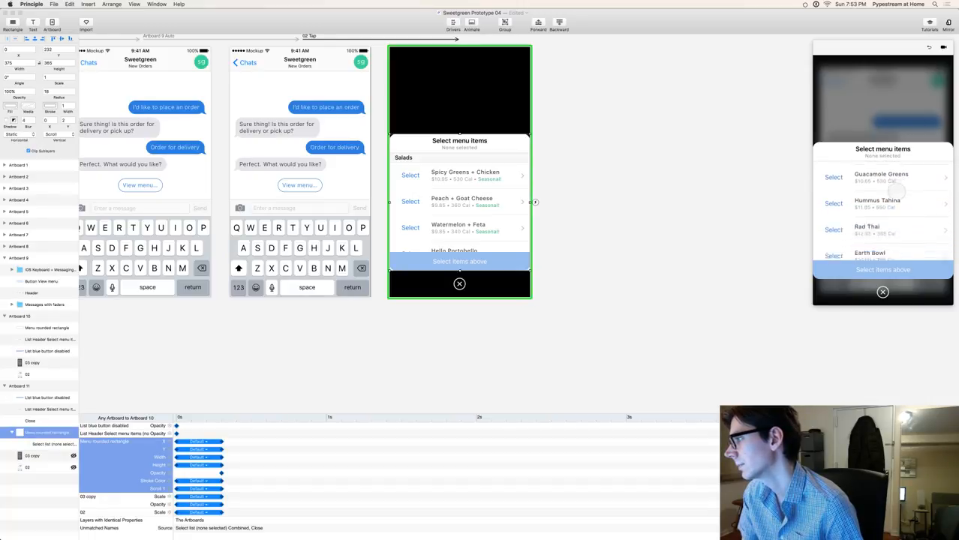
pyautogui.scroll(3, 912, 229)
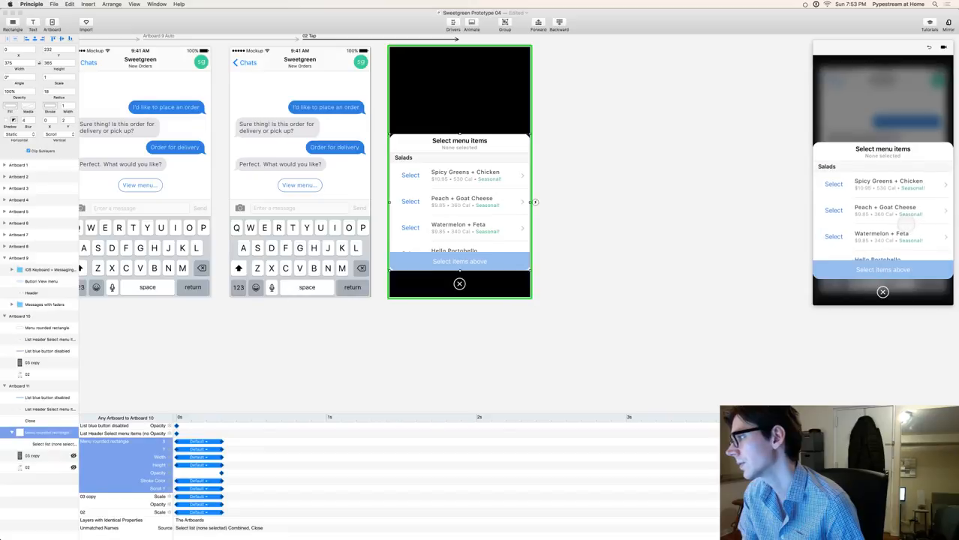
pyautogui.scroll(-10, 854, 199)
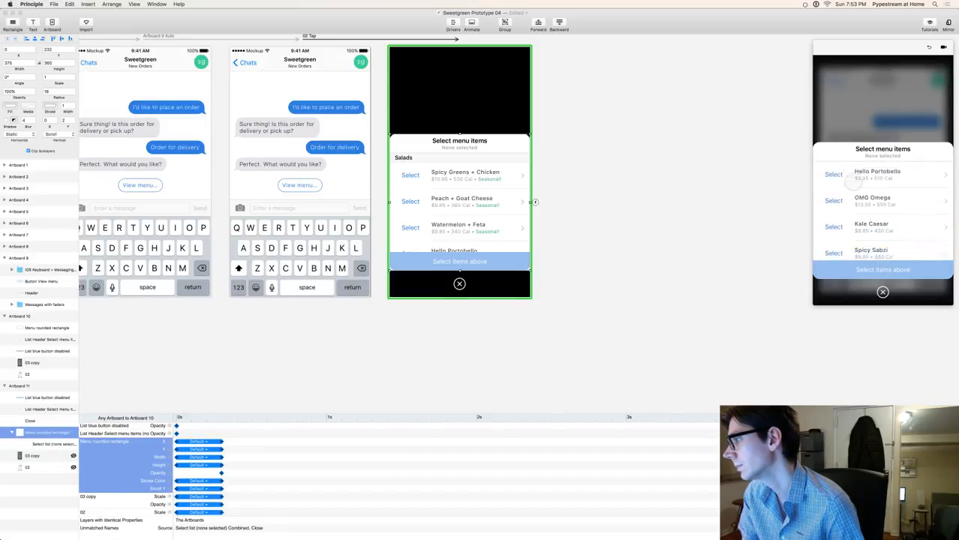
pyautogui.scroll(10, 890, 216)
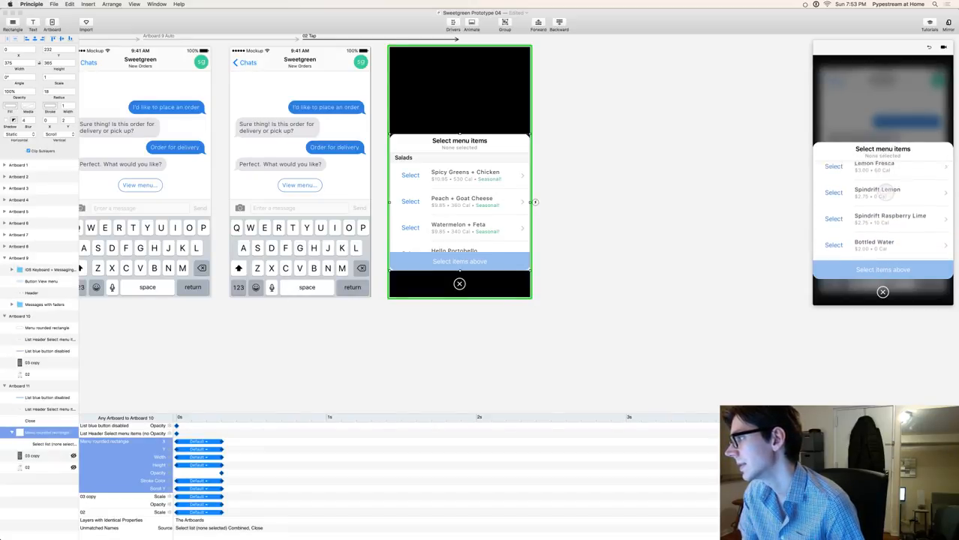
pyautogui.scroll(2, 890, 218)
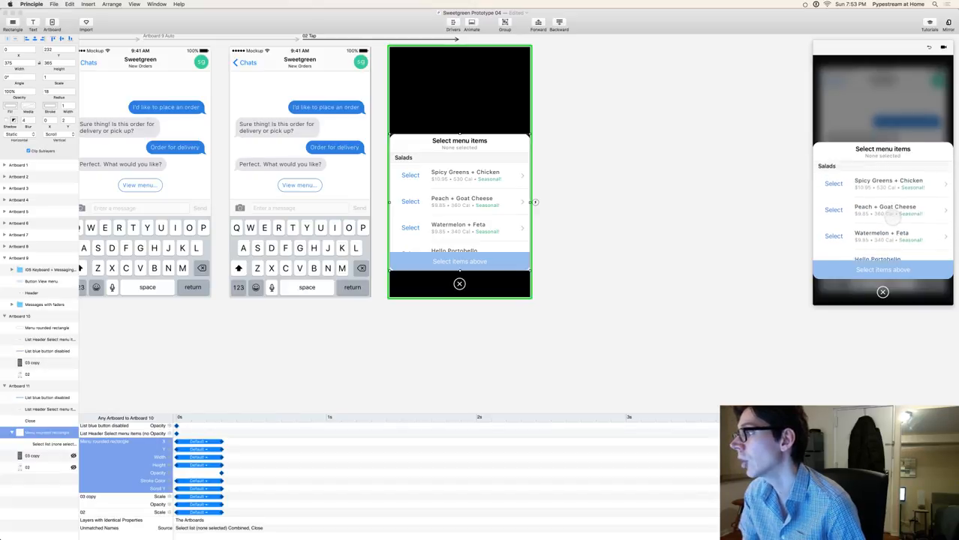
pyautogui.scroll(-2, 881, 222)
# - Bring up the Integrations Menu 06 copy prototype and examine how its Select krates overlay expands, scrolls and collapses in the preview
pyautogui.press('super+Tab')
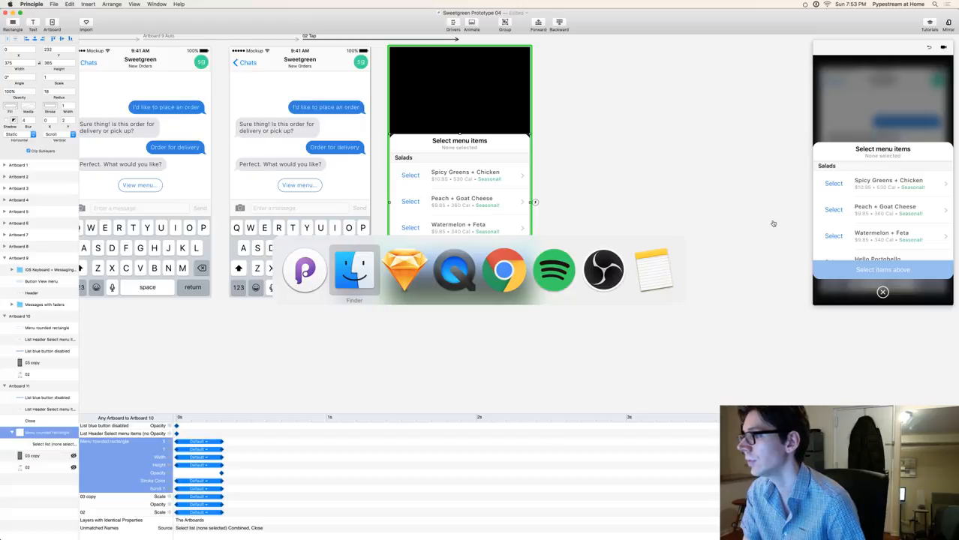
pyautogui.press('super+grave')
pyautogui.click(725, 205)
pyautogui.moveTo(756, 257); pyautogui.dragTo(750, 197)
pyautogui.moveTo(750, 251); pyautogui.dragTo(747, 210)
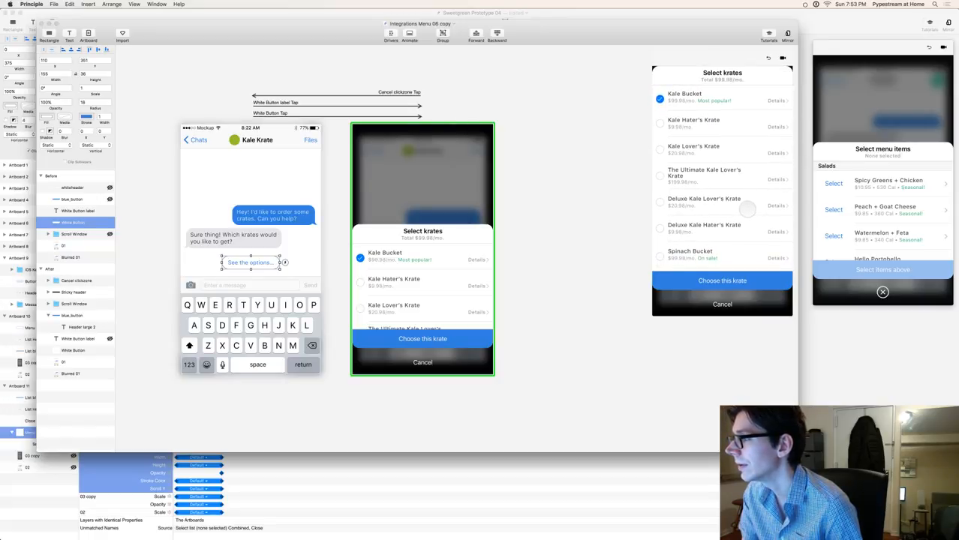
pyautogui.moveTo(747, 178); pyautogui.dragTo(748, 175)
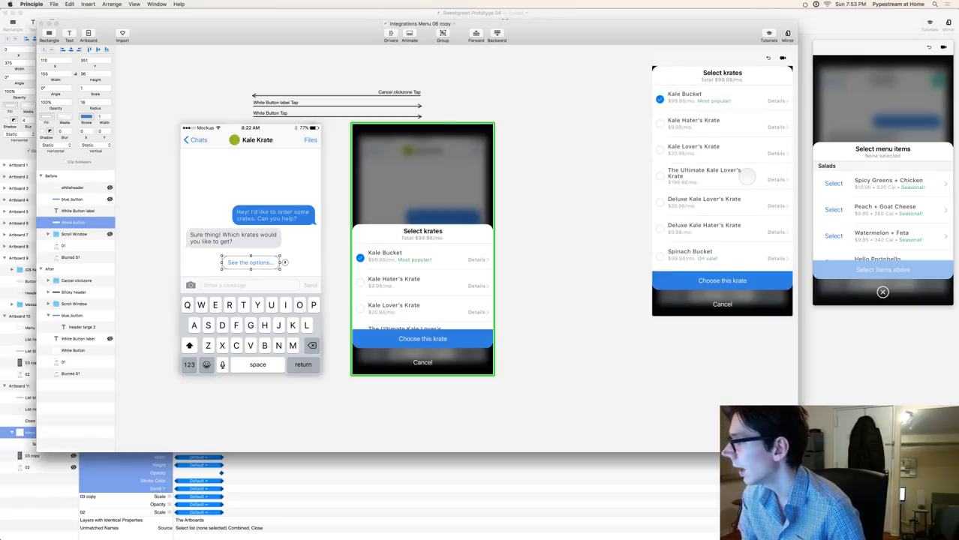
pyautogui.scroll(-5, 746, 151)
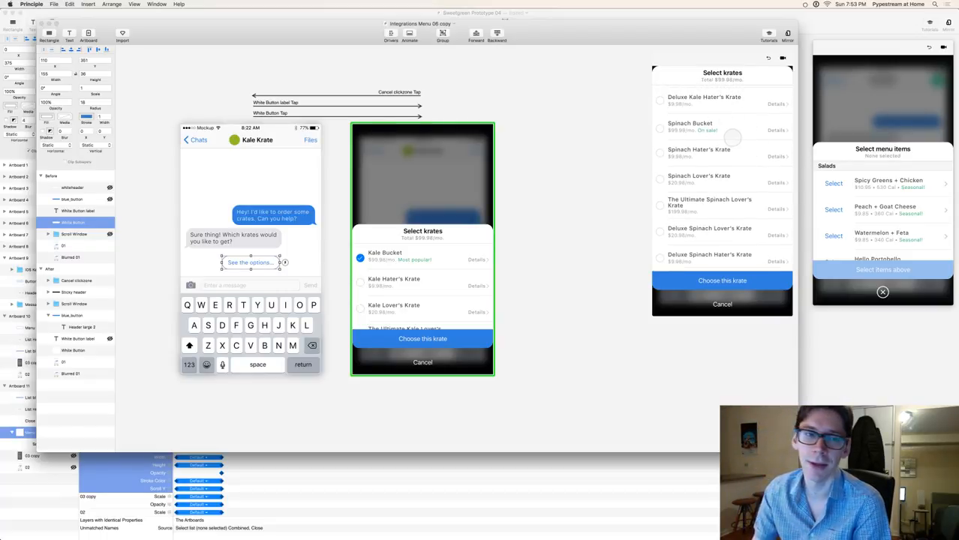
pyautogui.moveTo(719, 181); pyautogui.dragTo(733, 232)
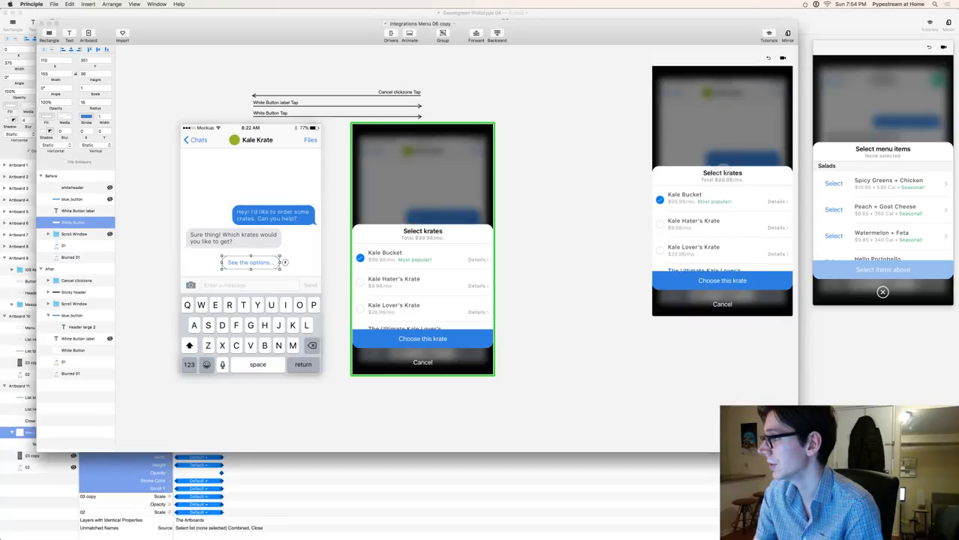
pyautogui.moveTo(745, 216)
pyautogui.mouseDown()
pyautogui.moveTo(740, 188)
pyautogui.moveTo(741, 223)
pyautogui.mouseUp()
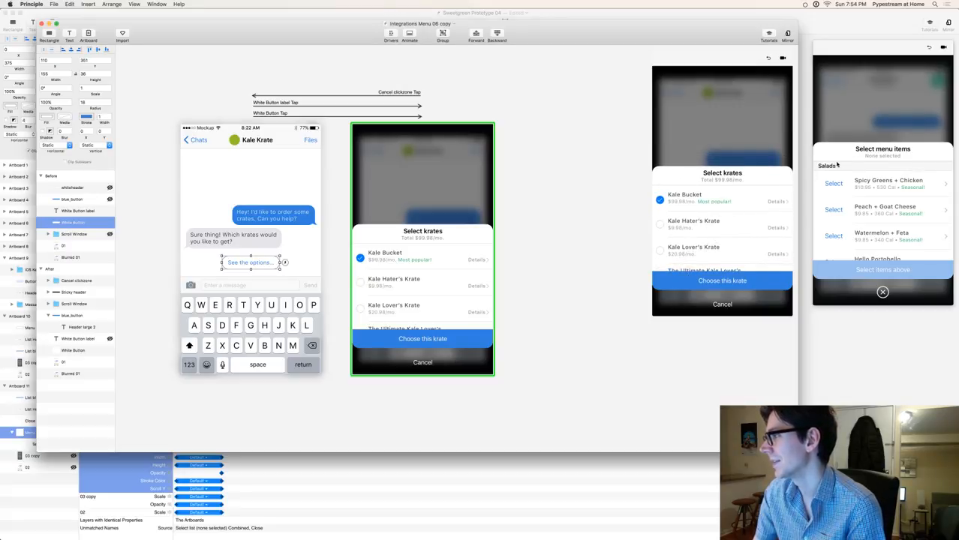
pyautogui.moveTo(708, 252); pyautogui.dragTo(719, 222)
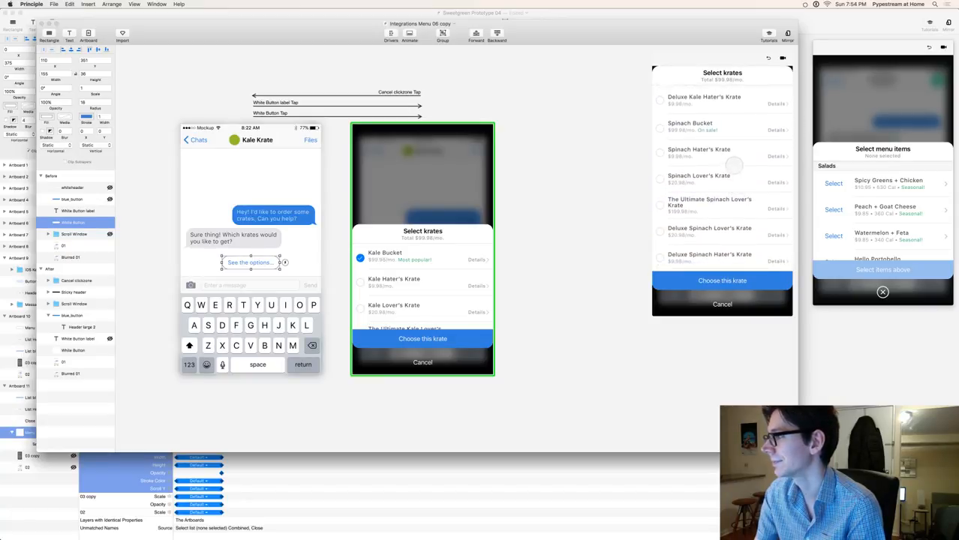
pyautogui.click(740, 281)
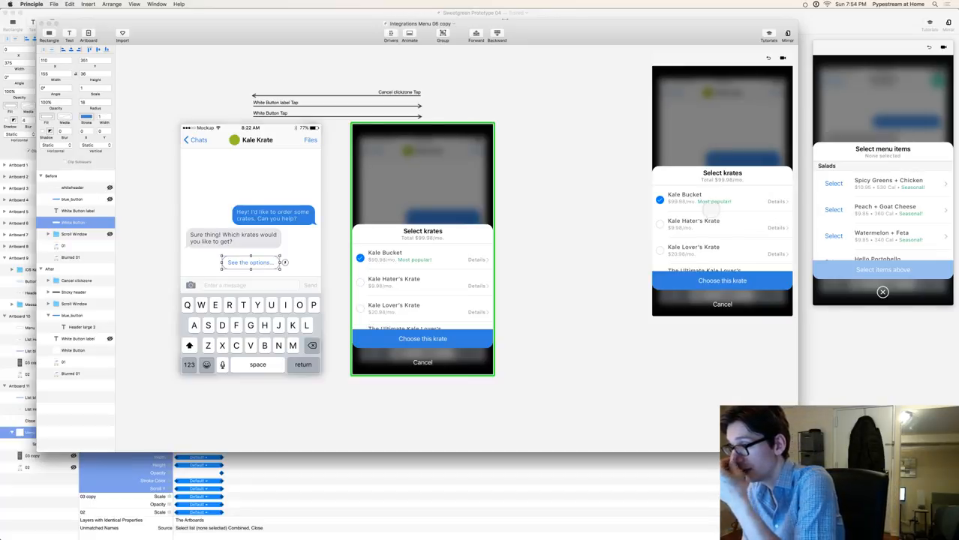
pyautogui.click(570, 222)
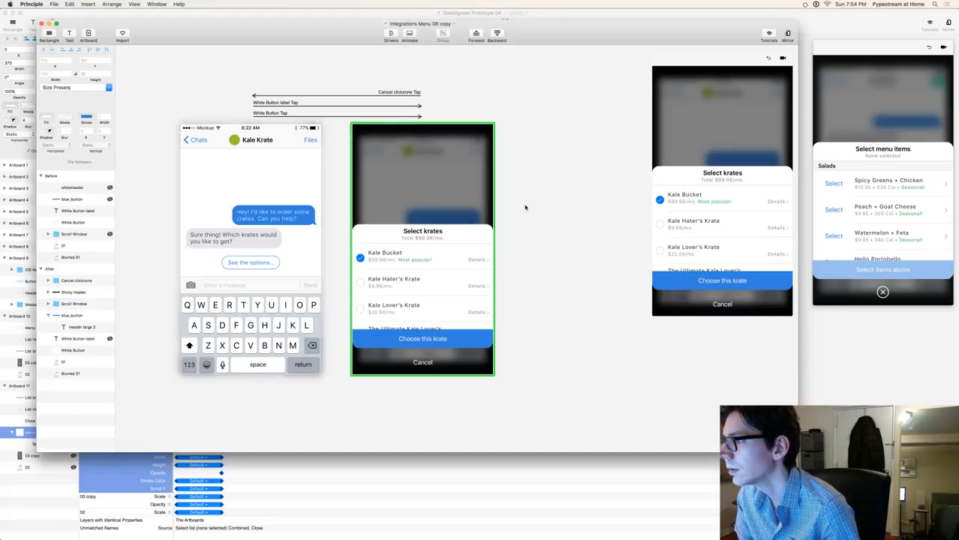
# - Examine the After artboard's drivers in the krates prototype, scrubbing the Scroll Window's scroll position and expanding its nested layers
pyautogui.press('super+shift+d')
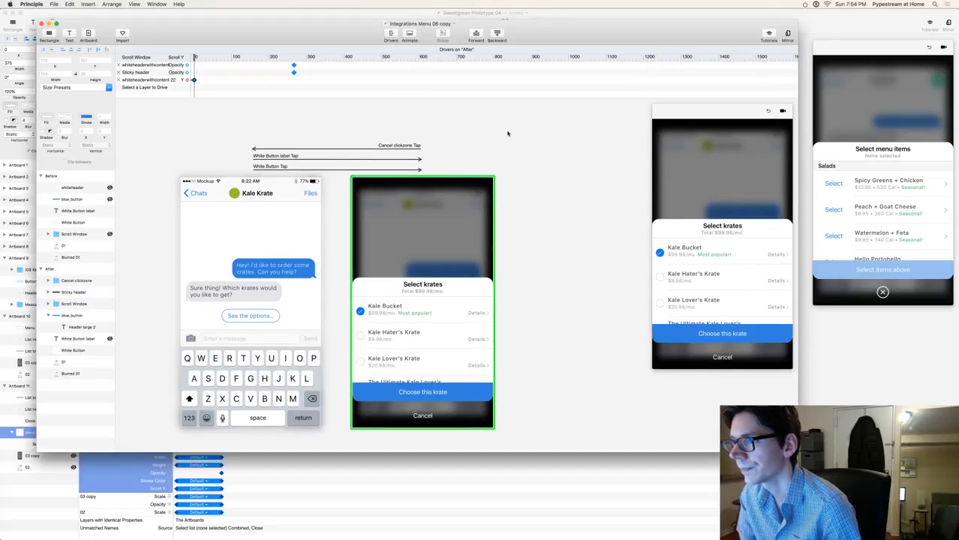
pyautogui.moveTo(195, 57); pyautogui.dragTo(295, 65)
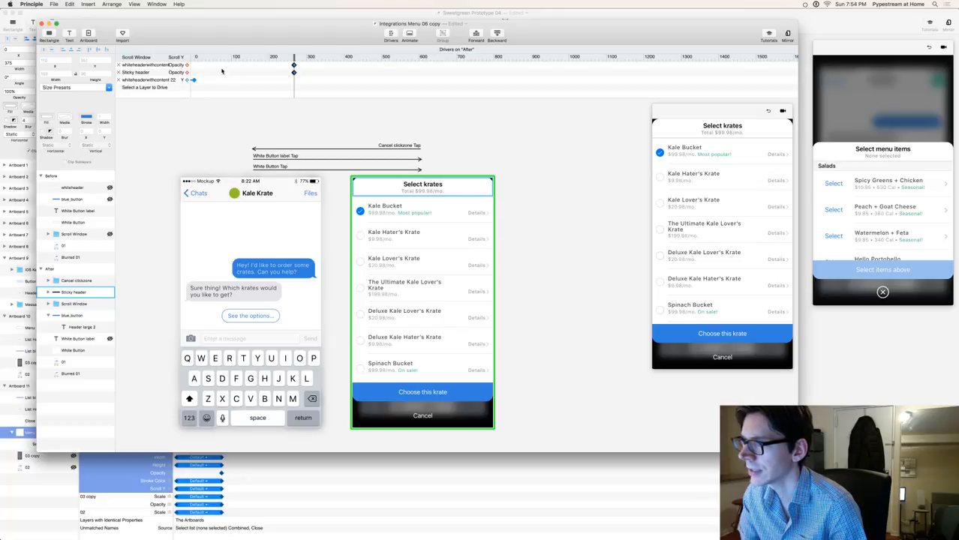
pyautogui.moveTo(294, 58); pyautogui.dragTo(294, 57)
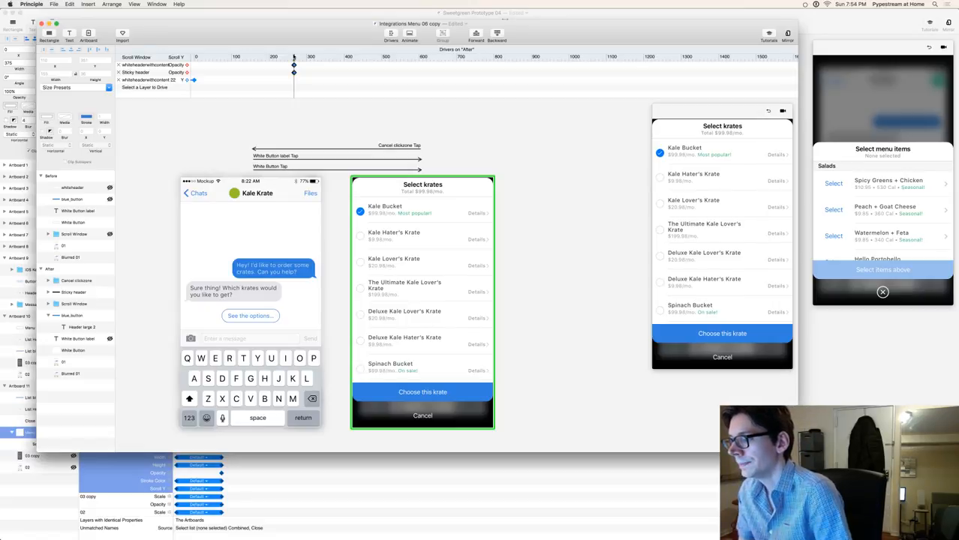
pyautogui.doubleClick(405, 189)
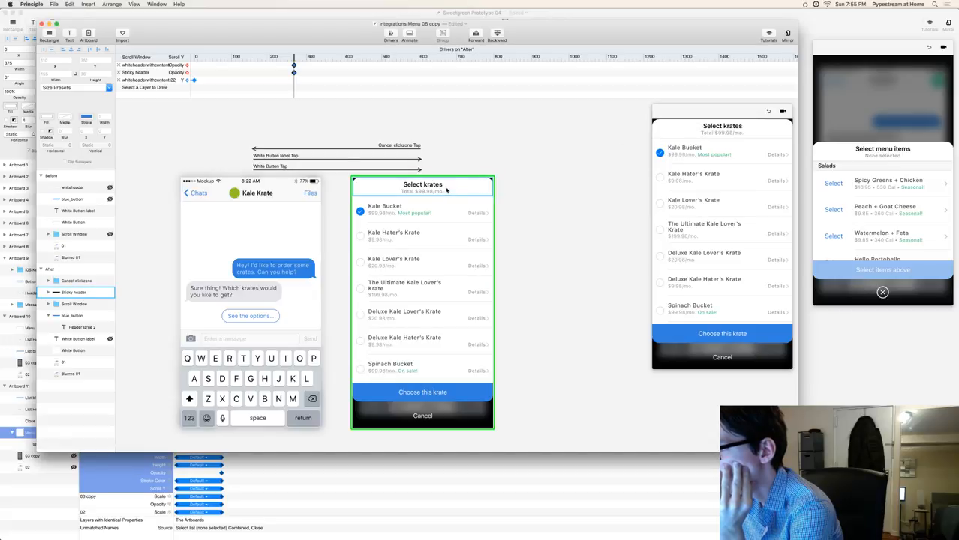
pyautogui.click(540, 180)
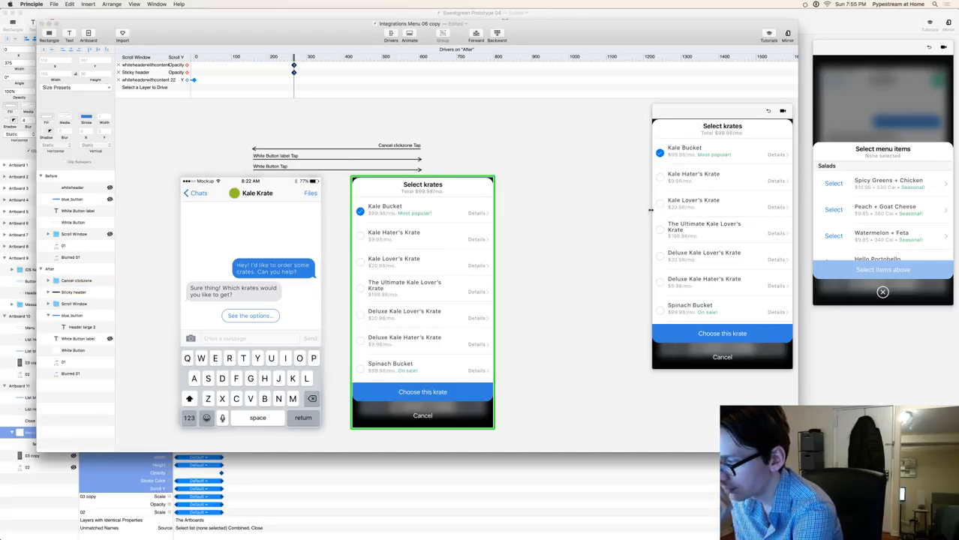
pyautogui.click(459, 234)
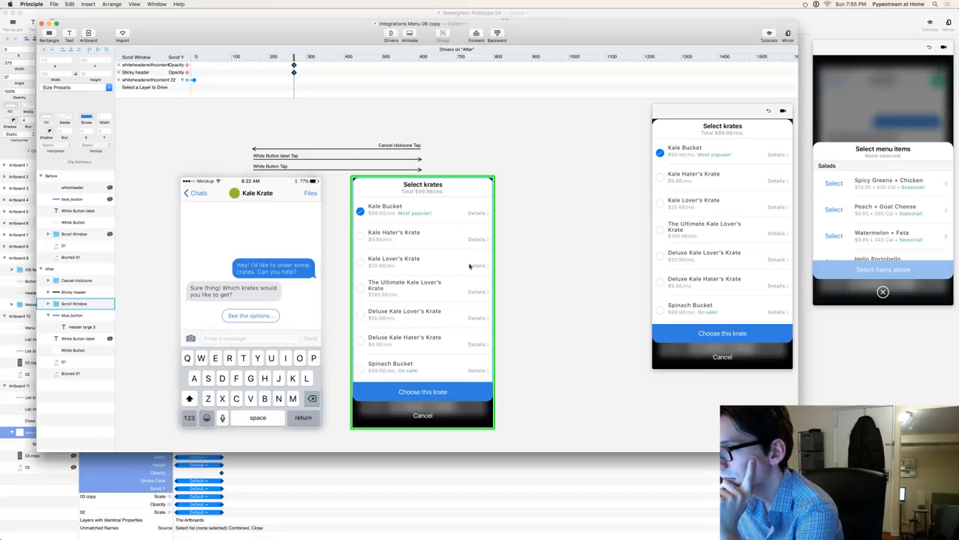
pyautogui.click(396, 262)
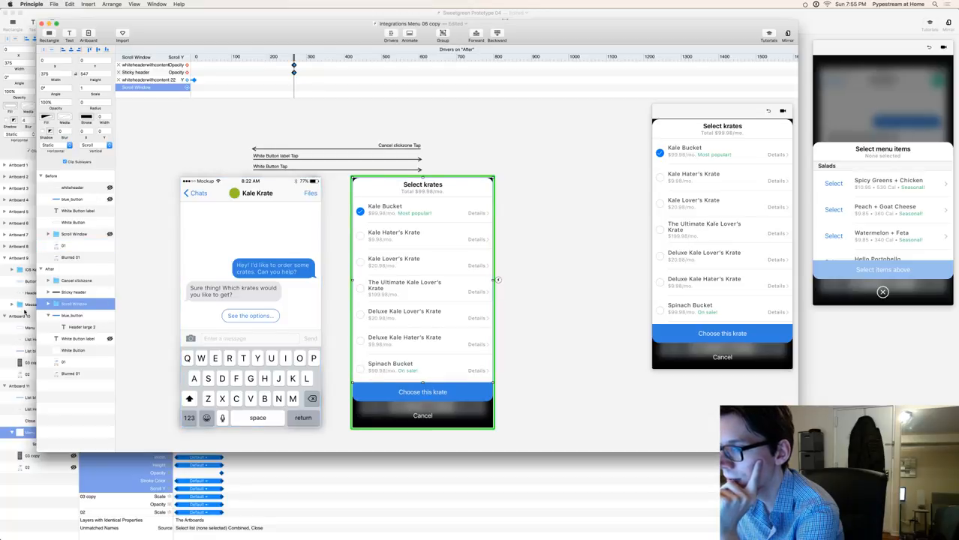
pyautogui.click(49, 304)
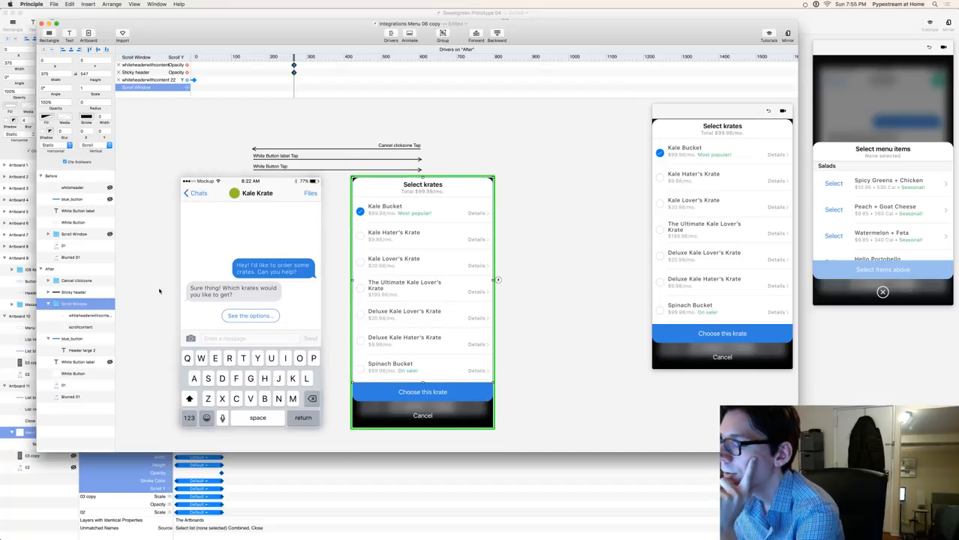
# - Switch back to Sweetgreen Prototype 04 and select Artboard 11's list header together with the Menu rounded rectangle
pyautogui.click(851, 356)
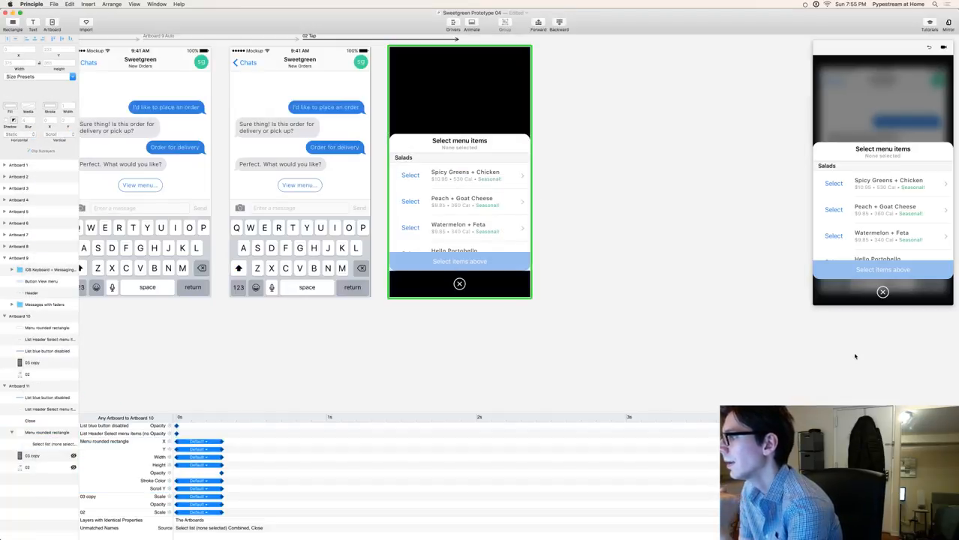
pyautogui.click(450, 148)
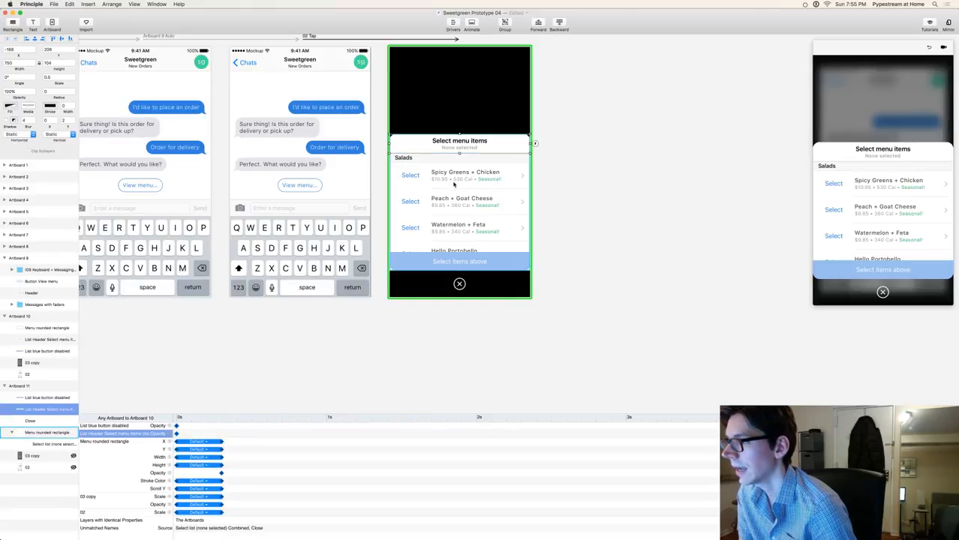
pyautogui.keyDown('shift'); pyautogui.click(453, 188); pyautogui.keyUp('shift')
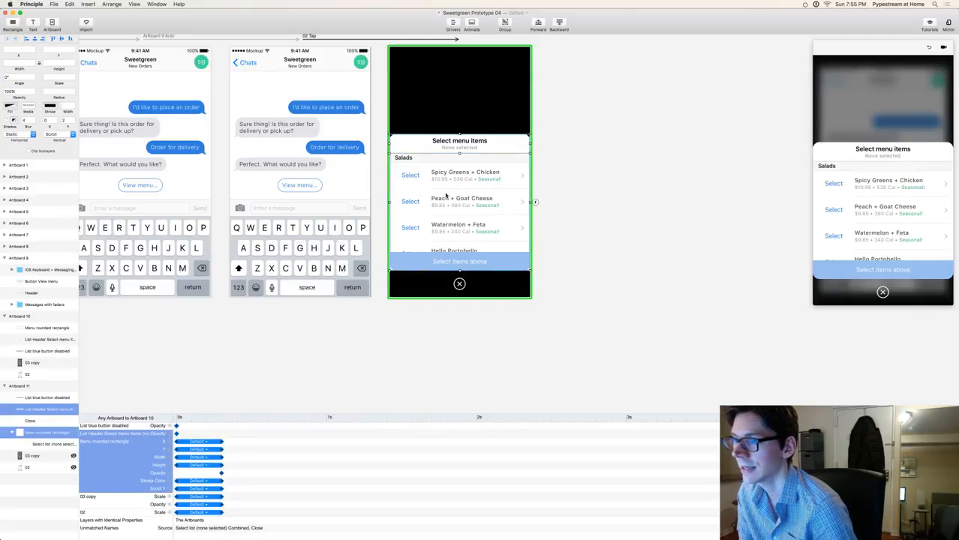
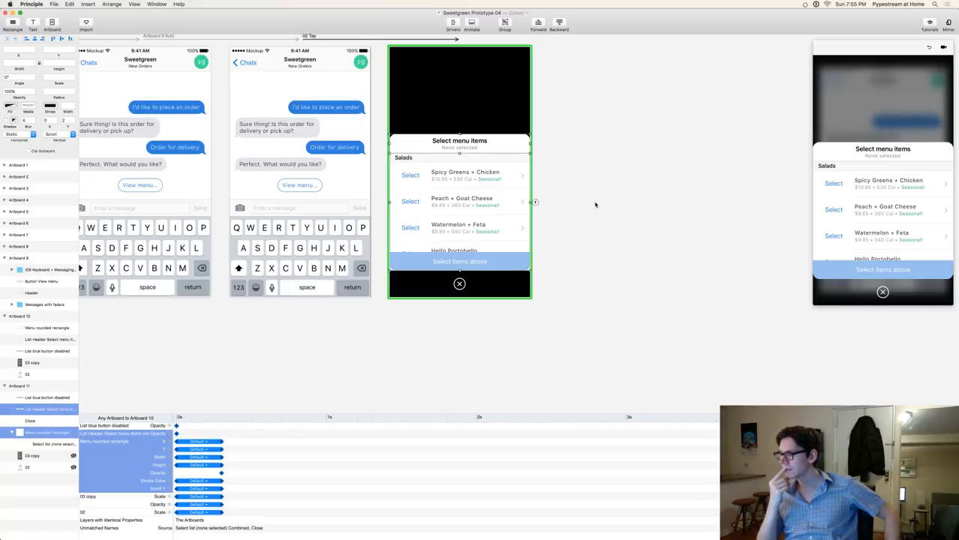
# - Return to the krates prototype and compare its Scroll Window group, nested header and blue button at the driver's starting scroll position
pyautogui.press('super+grave')
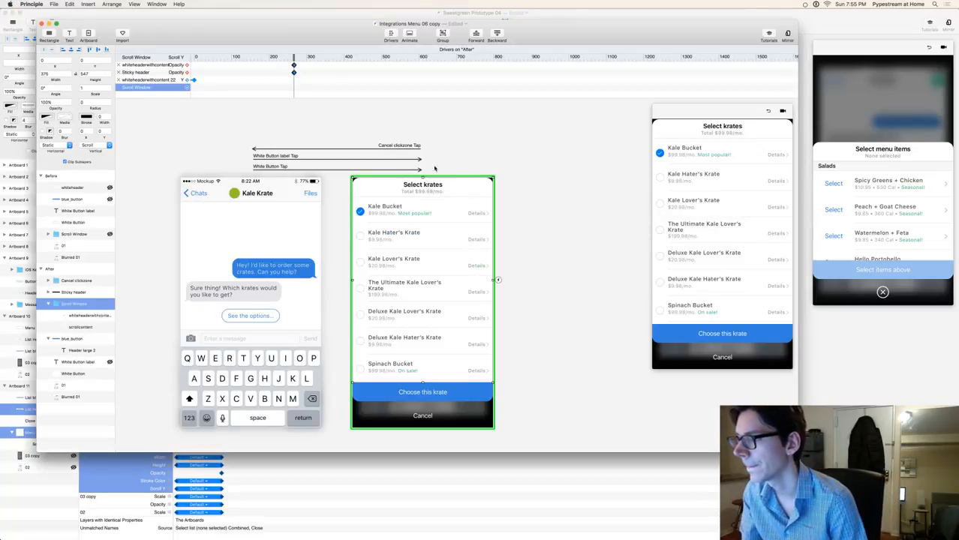
pyautogui.click(534, 209)
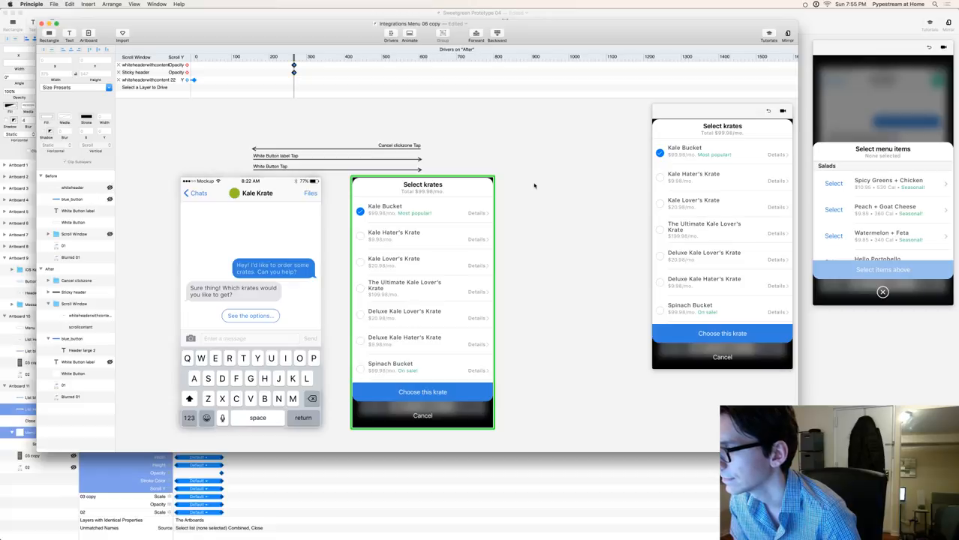
pyautogui.click(439, 194)
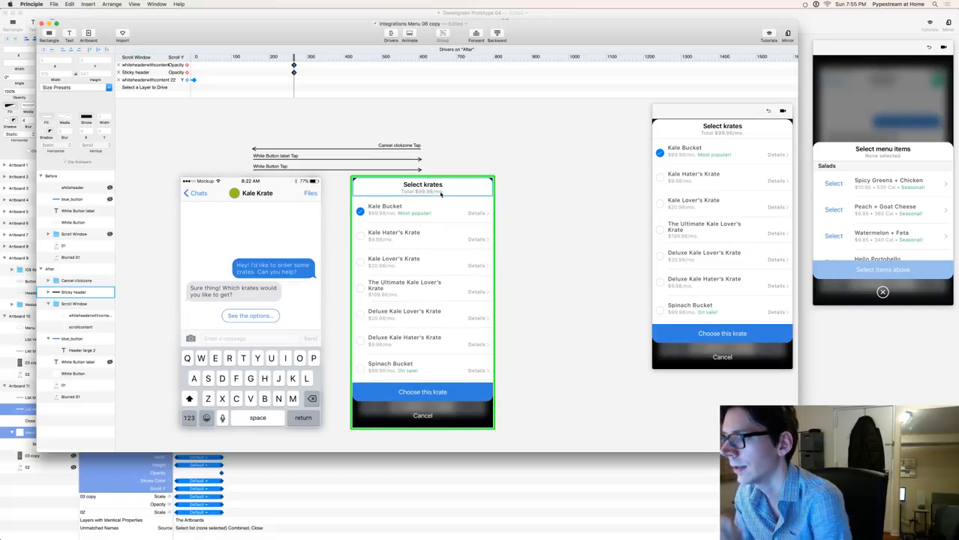
pyautogui.click(445, 205)
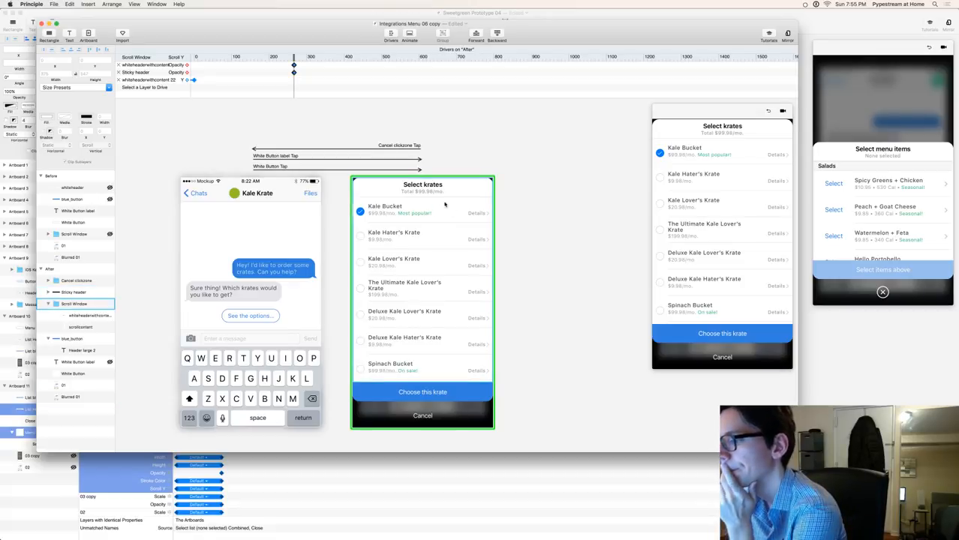
pyautogui.click(388, 346)
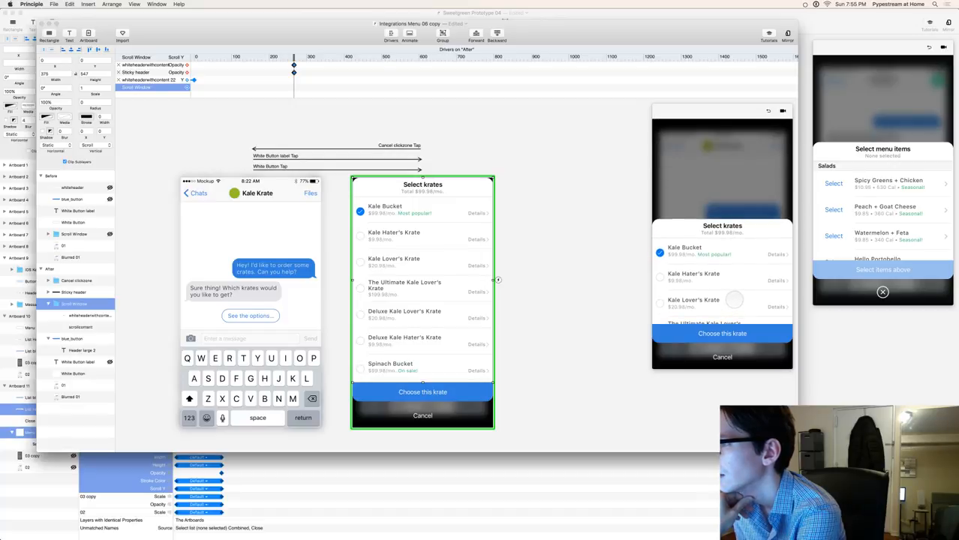
pyautogui.click(194, 58)
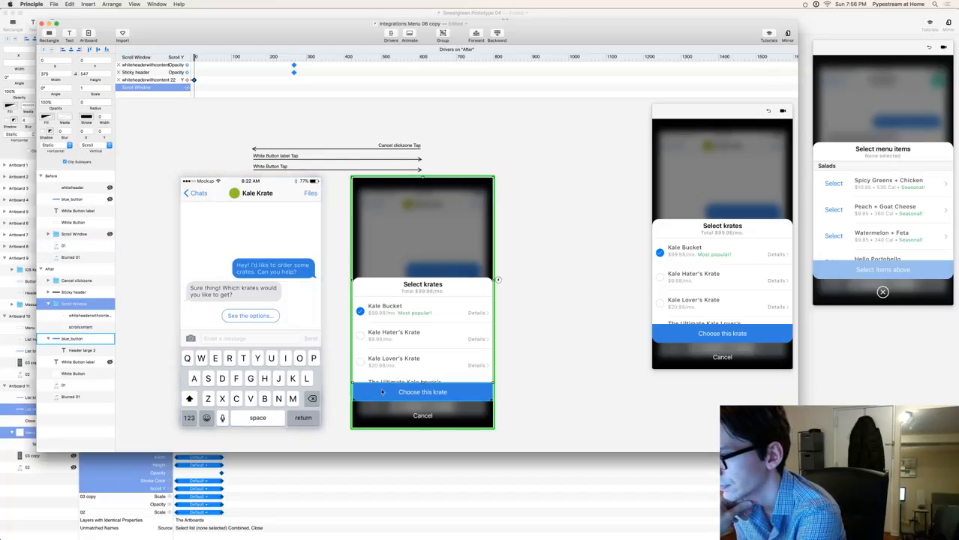
pyautogui.click(81, 315)
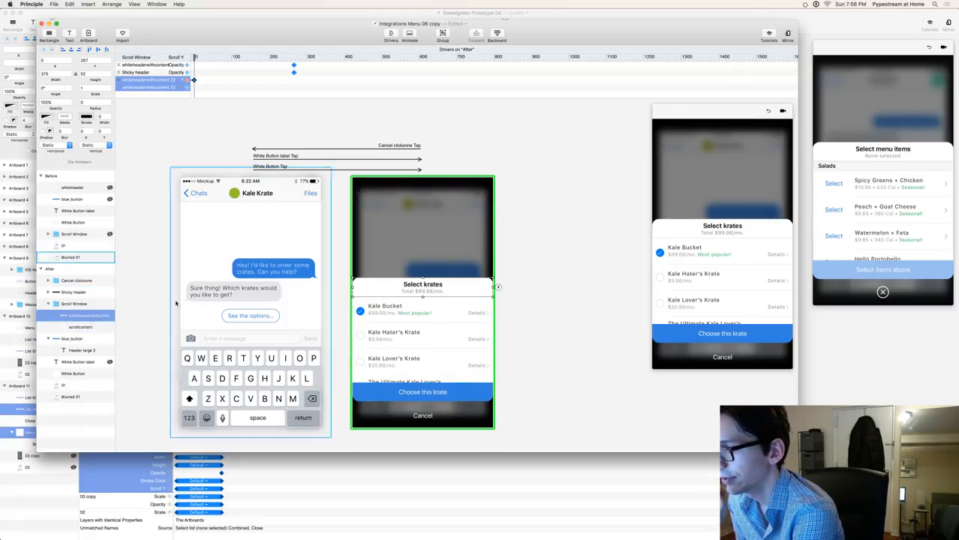
pyautogui.click(73, 304)
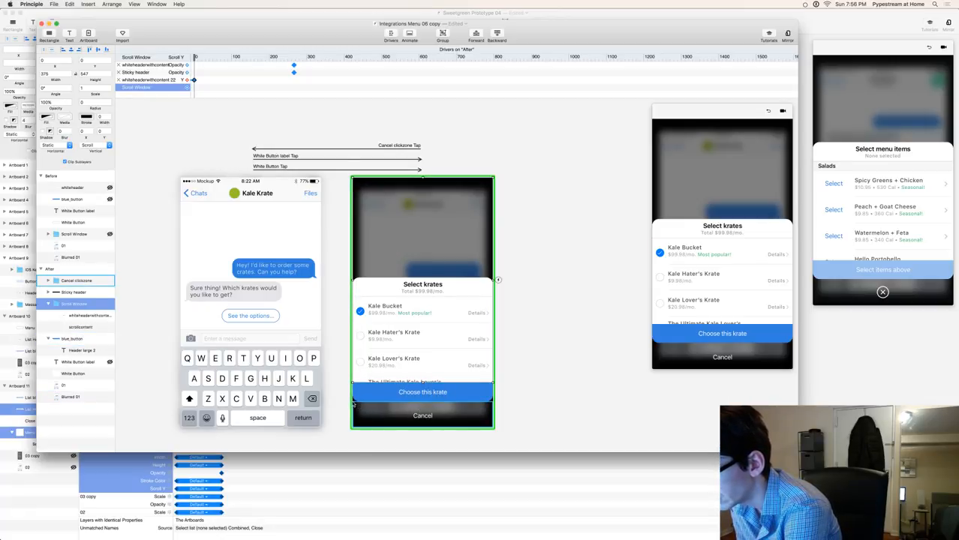
# - Return to Sweetgreen Prototype 04 and undo the scrolling, repositioning and clipping of the list nested in Artboard 11's Menu rounded rectangle
pyautogui.click(830, 337)
pyautogui.moveTo(658, 235); pyautogui.dragTo(621, 280)
pyautogui.click(450, 219)
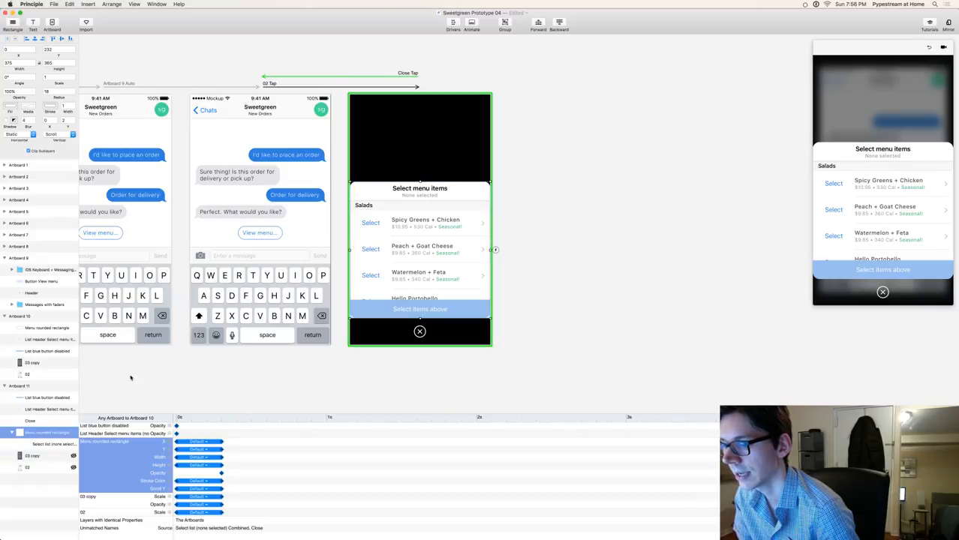
pyautogui.click(37, 443)
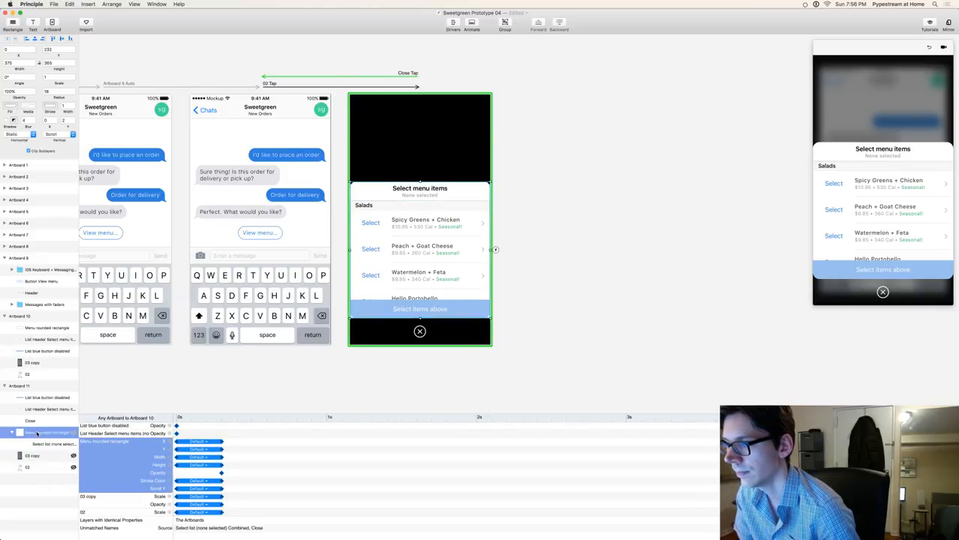
pyautogui.click(45, 433)
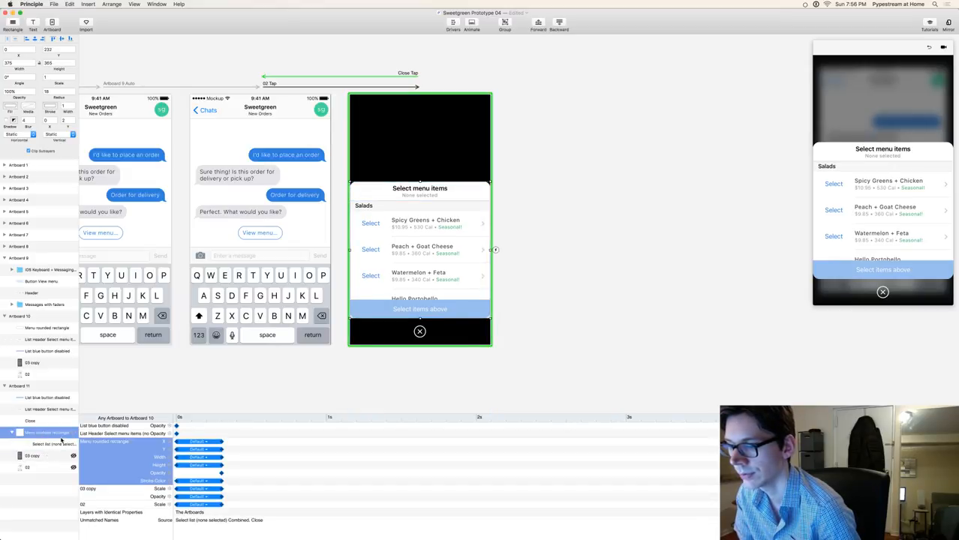
pyautogui.press('super+z')
pyautogui.press('super+z')
pyautogui.press('super+z')
pyautogui.press('super+z')
pyautogui.press('super+z')
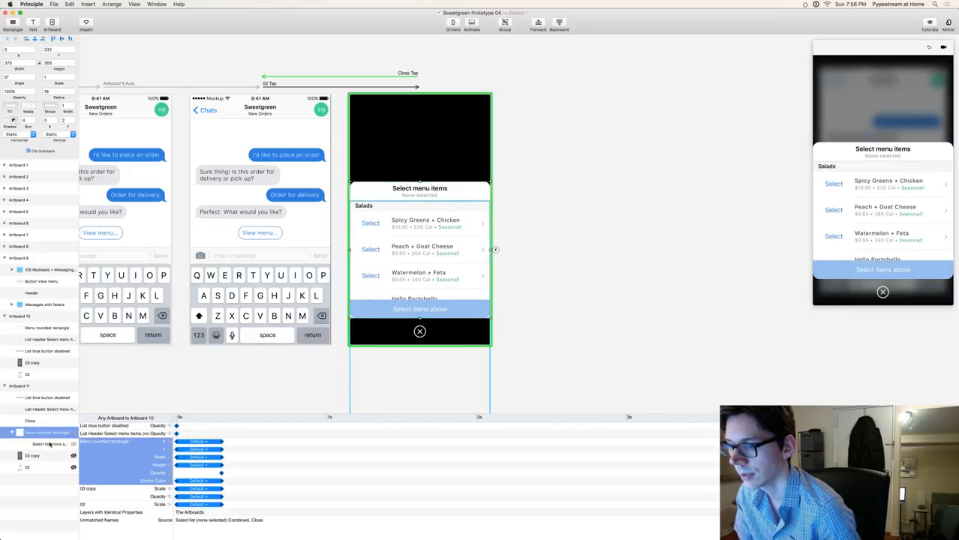
pyautogui.press('super+z')
pyautogui.press('super+z')
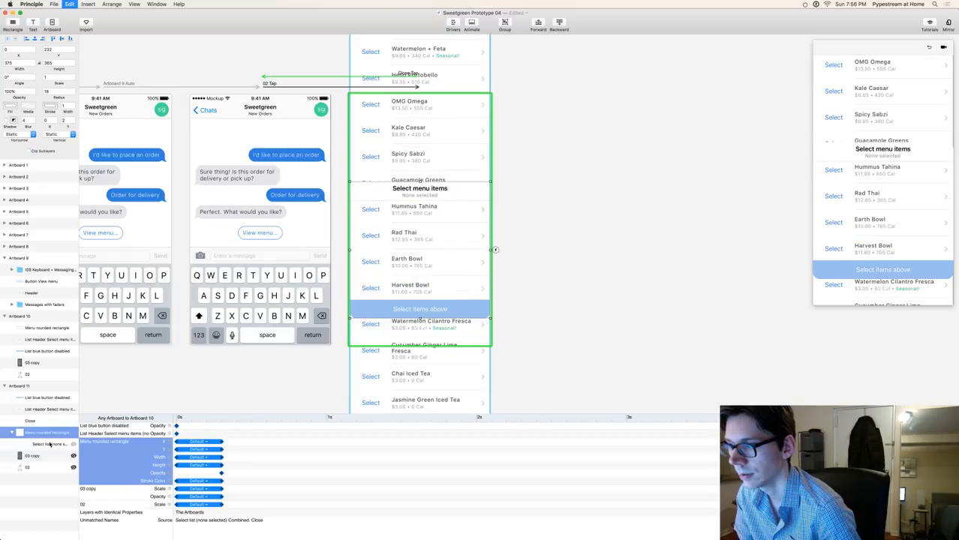
# - Move the combined select list out of the Menu rounded rectangle, position it at Y -477 below the header, and layer it beneath List Header
pyautogui.moveTo(48, 444); pyautogui.dragTo(39, 406)
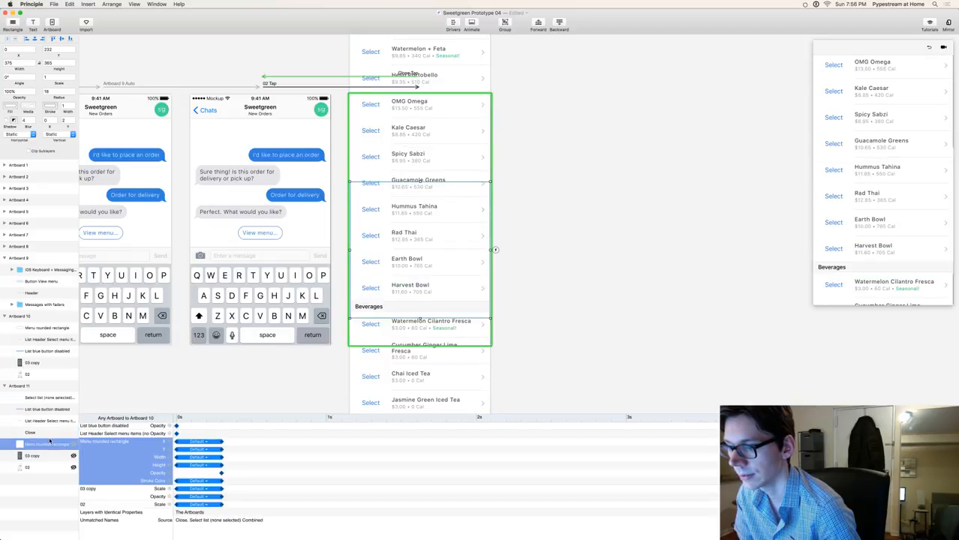
pyautogui.click(276, 403)
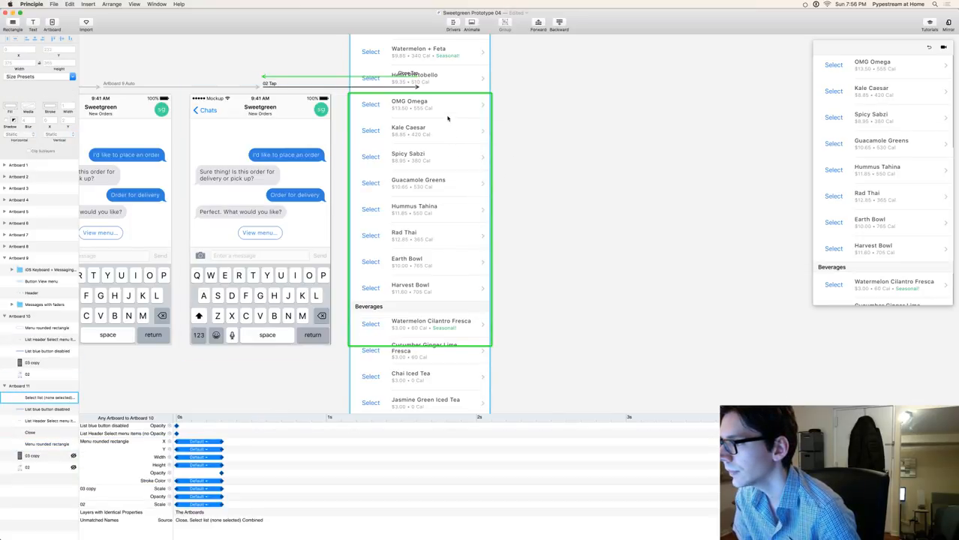
pyautogui.moveTo(442, 114); pyautogui.dragTo(441, 338)
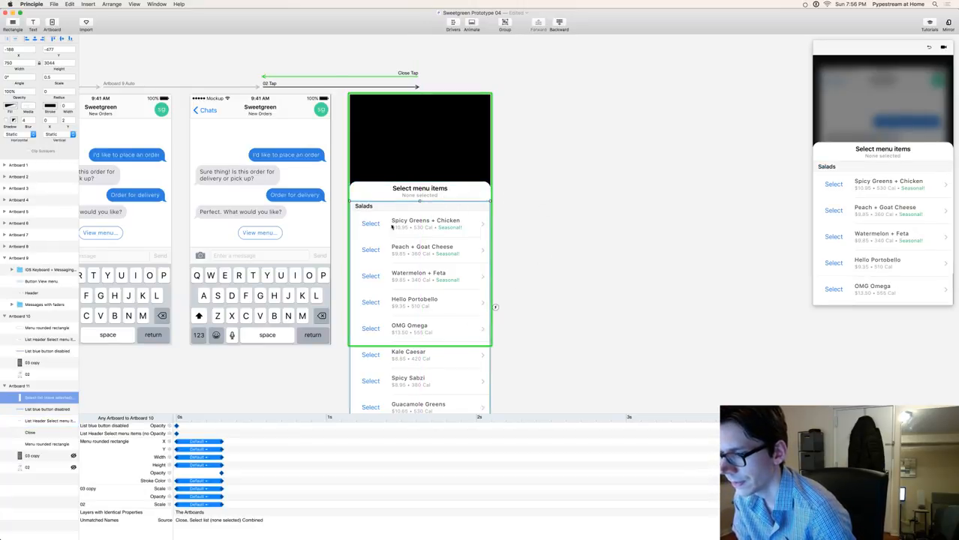
pyautogui.moveTo(39, 403); pyautogui.dragTo(43, 425)
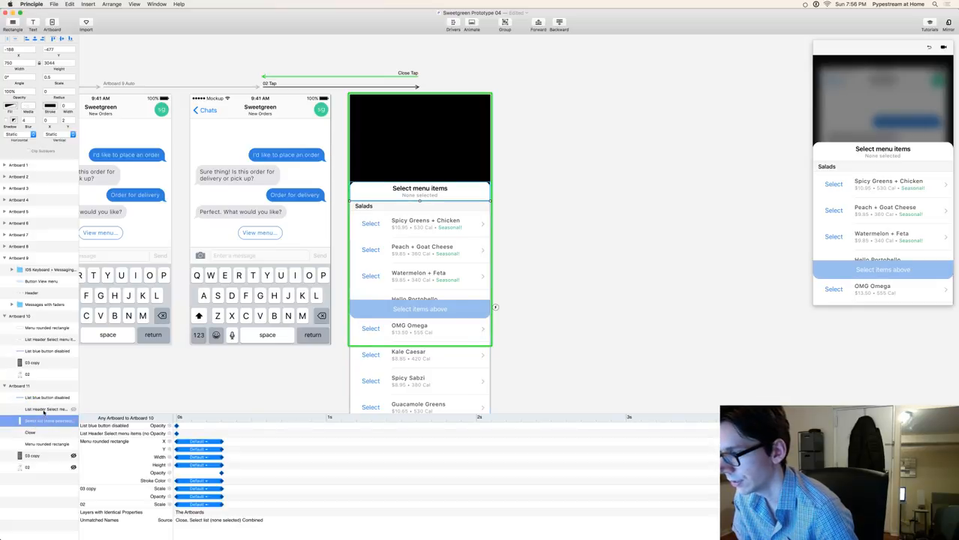
# - Nudge the combined select list up so its top edge sits flush with the lower edge of the Select menu items header
pyautogui.click(44, 410)
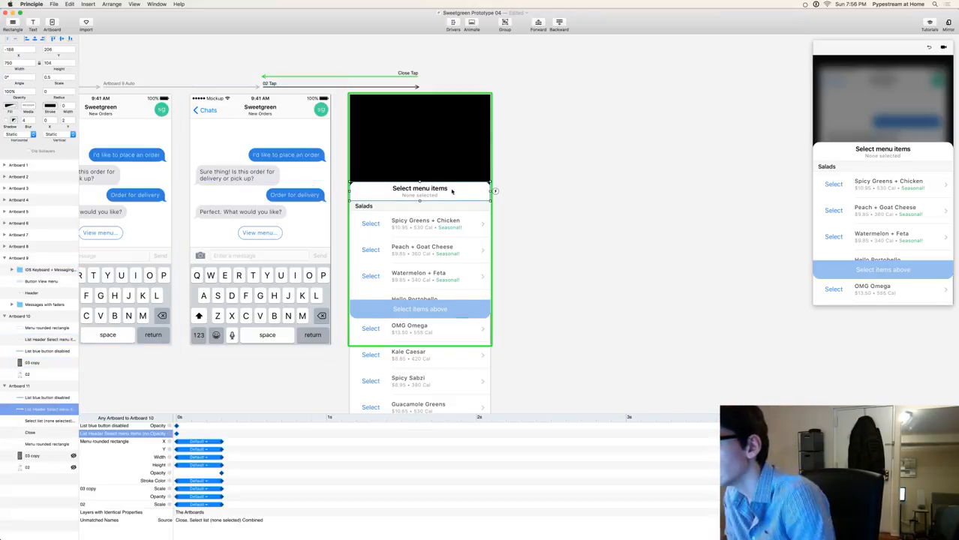
pyautogui.click(565, 199)
pyautogui.click(426, 214)
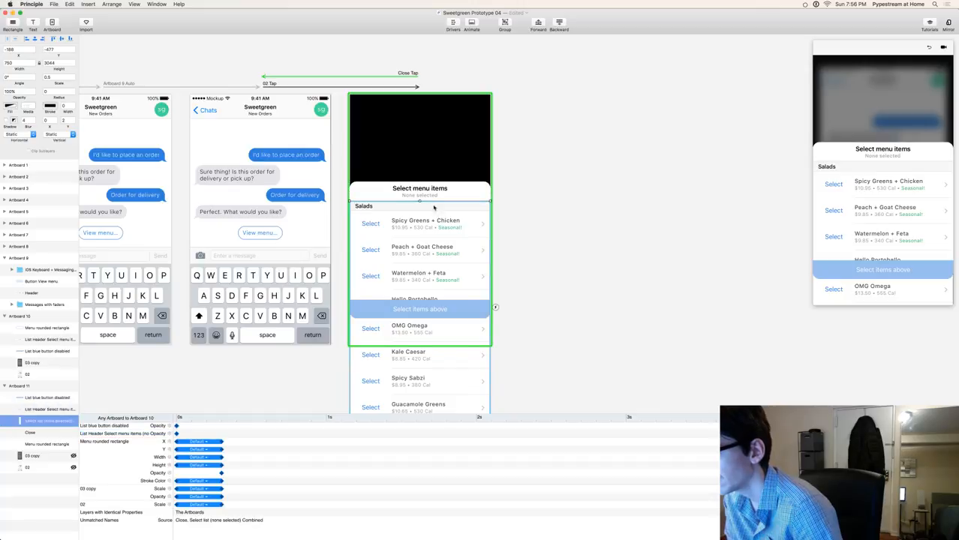
pyautogui.click(574, 246)
pyautogui.press('super+plus')
pyautogui.press('super+plus')
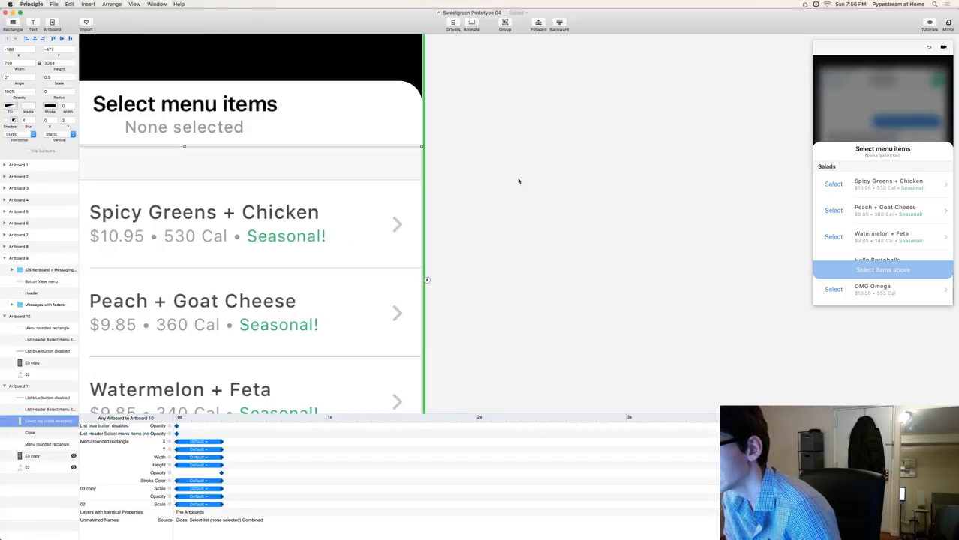
pyautogui.click(518, 192)
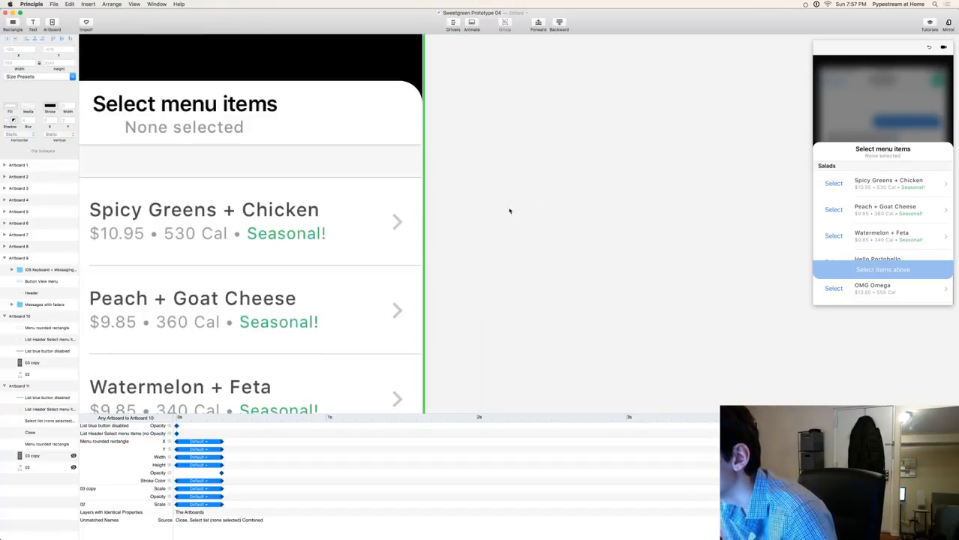
pyautogui.moveTo(482, 232); pyautogui.dragTo(741, 241)
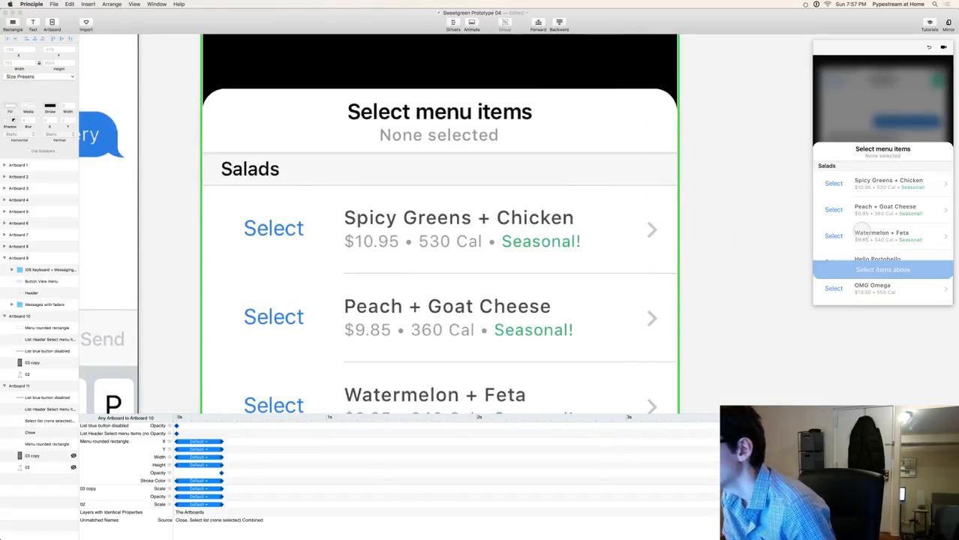
pyautogui.click(567, 199)
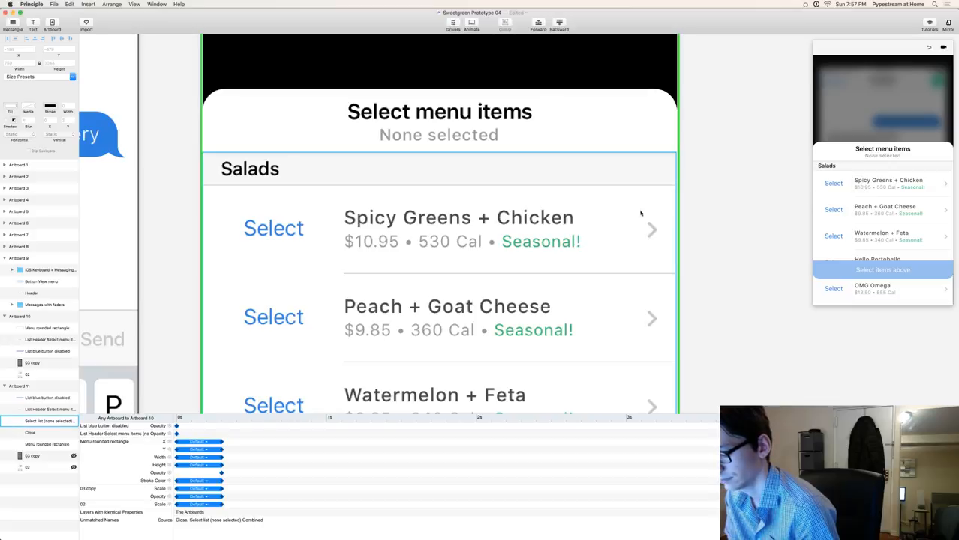
pyautogui.press('super+minus')
pyautogui.press('super+minus')
pyautogui.press('super+minus')
pyautogui.hscroll(3, 625, 197)
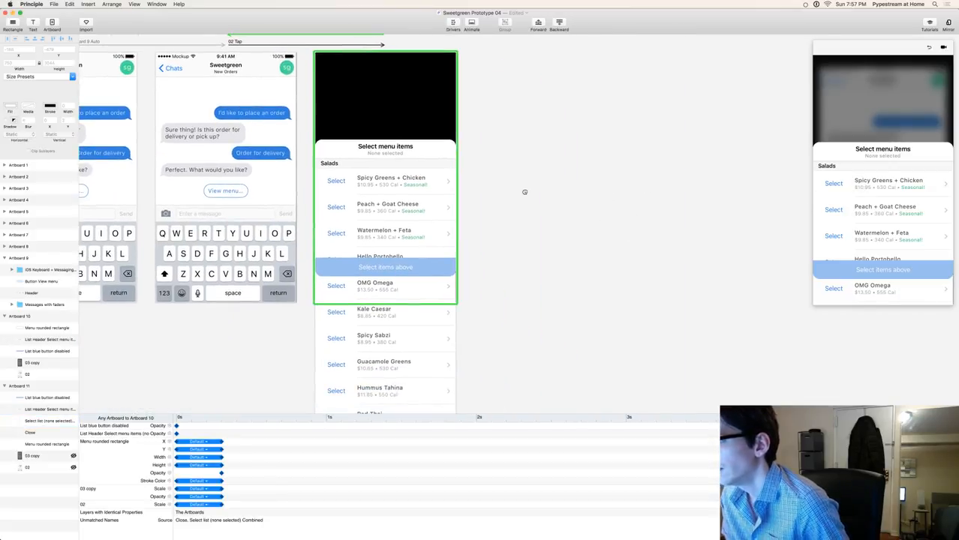
pyautogui.click(408, 152)
pyautogui.keyDown('shift'); pyautogui.click(400, 187); pyautogui.keyUp('shift')
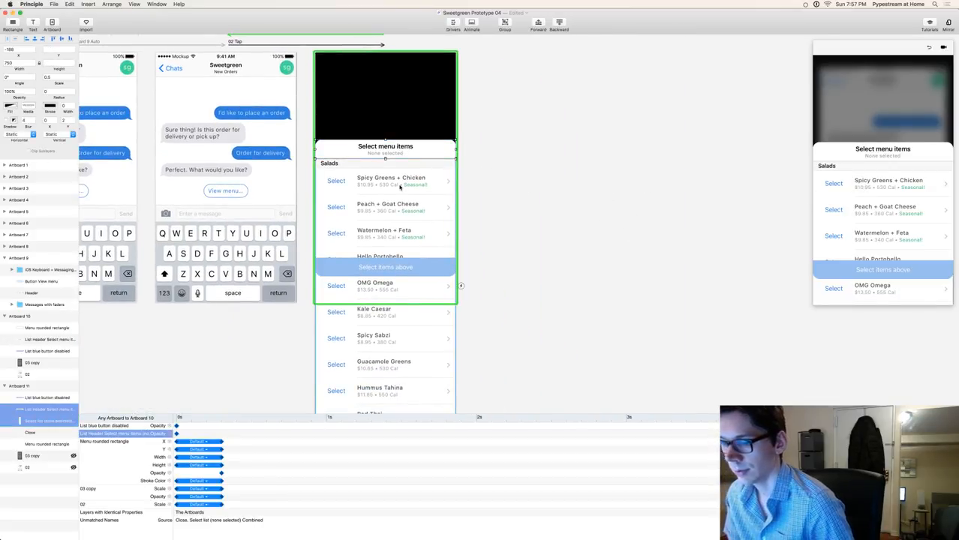
pyautogui.click(508, 179)
pyautogui.click(430, 185)
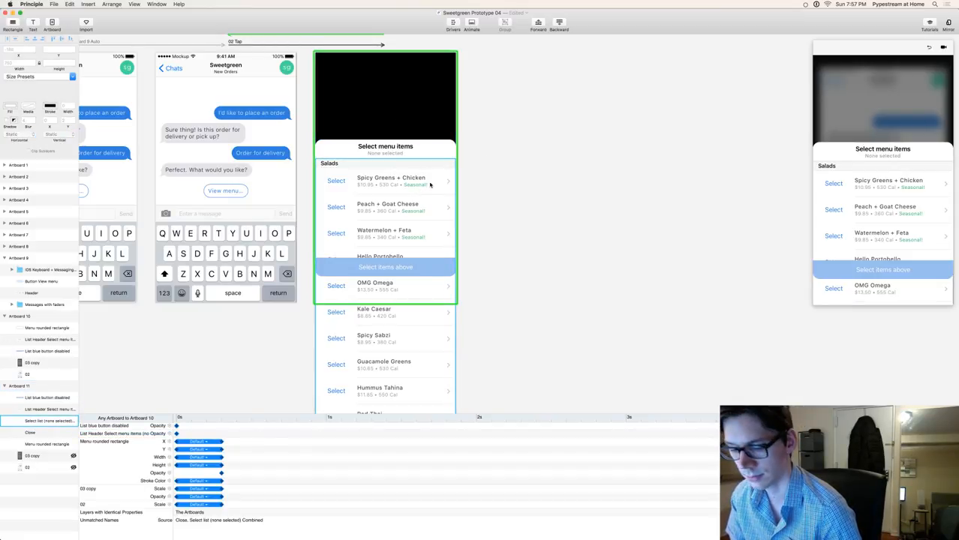
# - Switch to the krates prototype, check the Scroll Window group's size, clipping and scroll settings, and return to Sweetgreen Prototype 04
pyautogui.press('super+grave')
pyautogui.click(424, 214)
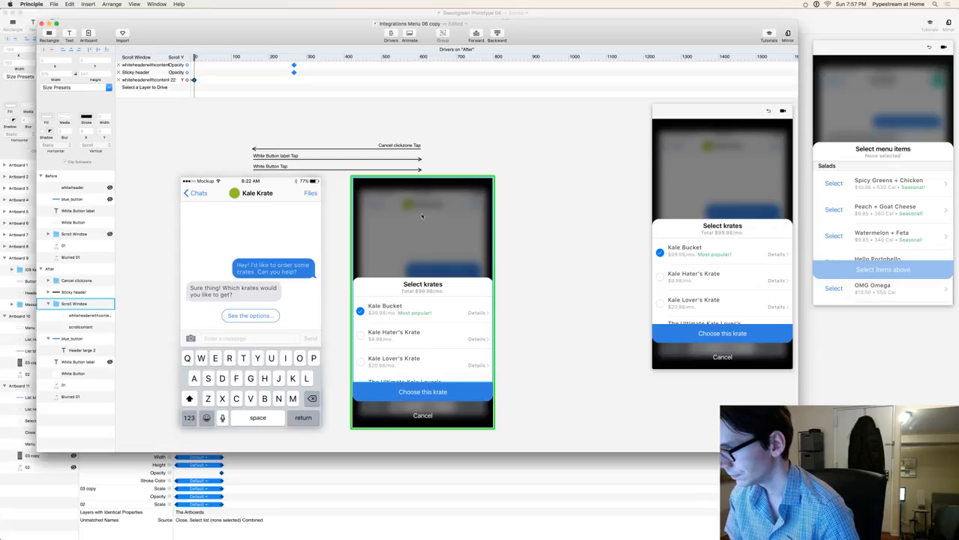
pyautogui.click(72, 304)
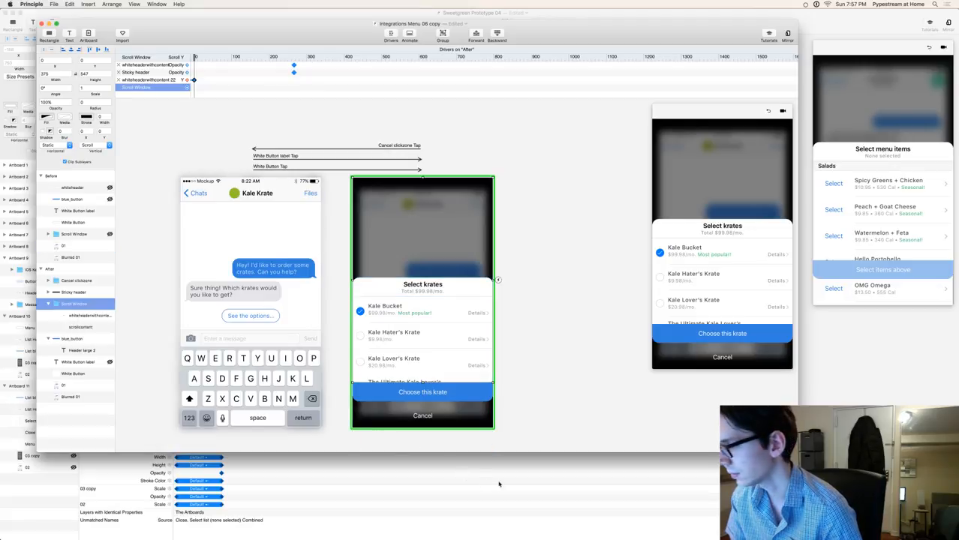
pyautogui.press('super+w')
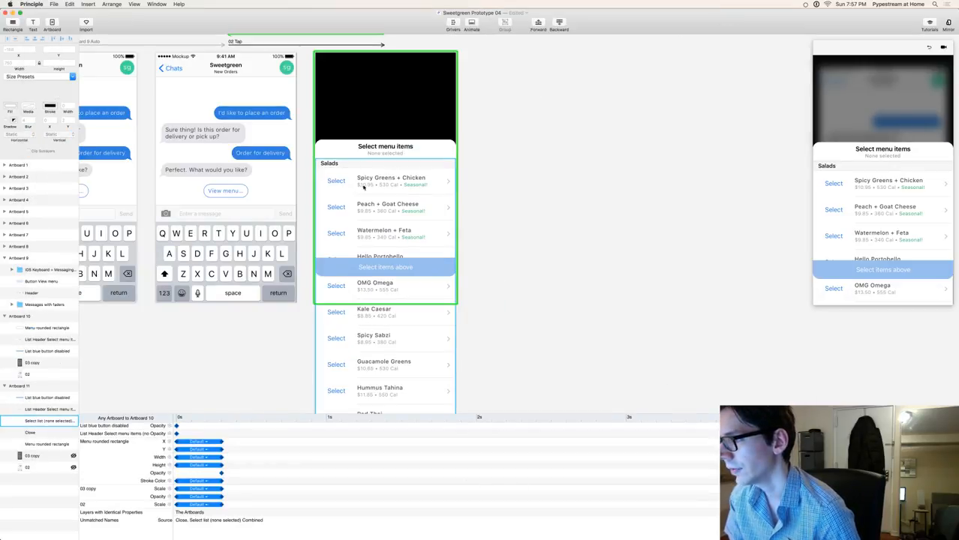
# - Group the Select menu items header and the combined select list in Artboard 11
pyautogui.scroll(3, 518, 166)
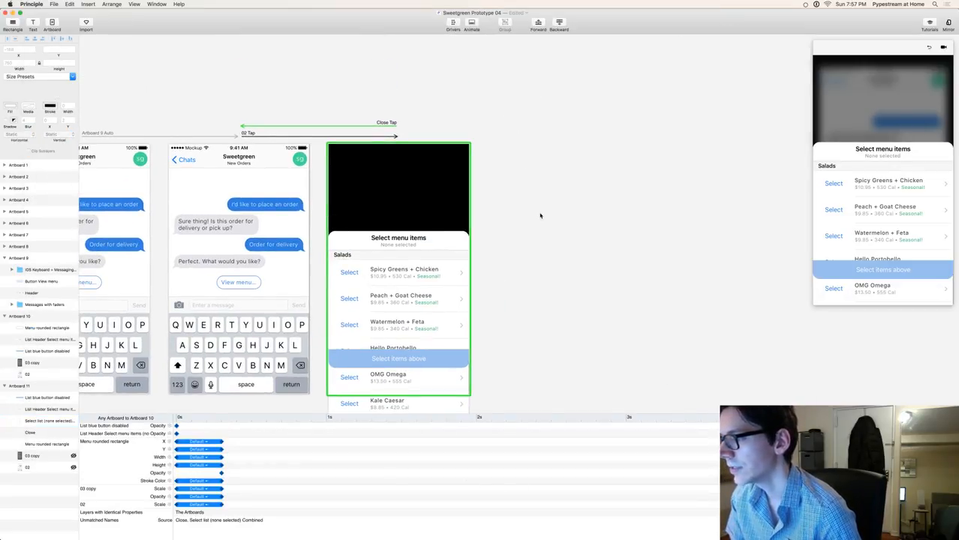
pyautogui.click(369, 242)
pyautogui.keyDown('shift'); pyautogui.click(369, 268); pyautogui.keyUp('shift')
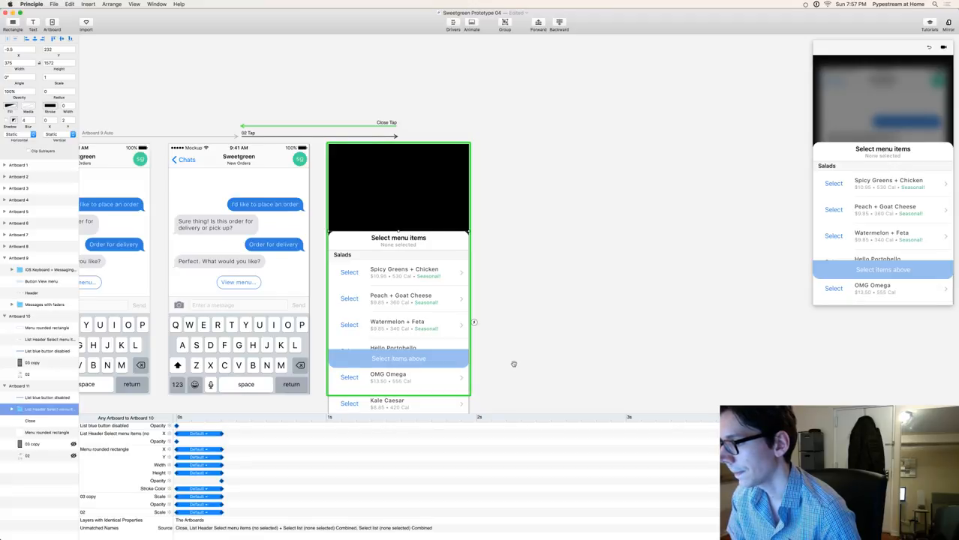
# - Shorten the header-and-list group to a height of about 315, ending at the upper edge of the Select items above button
pyautogui.scroll(-15, 513, 364)
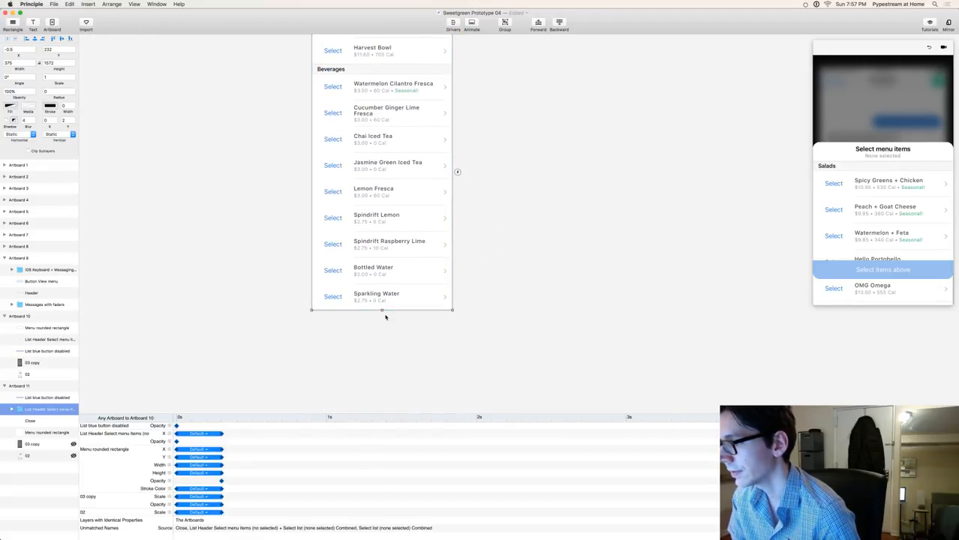
pyautogui.moveTo(382, 310); pyautogui.dragTo(381, 214)
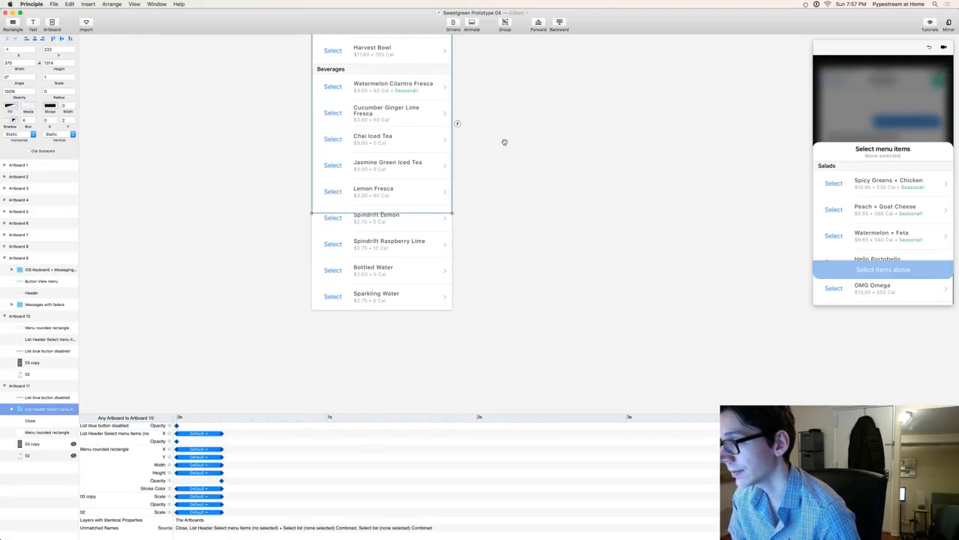
pyautogui.scroll(4, 453, 284)
pyautogui.moveTo(374, 334); pyautogui.dragTo(376, 86)
pyautogui.moveTo(473, 83); pyautogui.dragTo(471, 366)
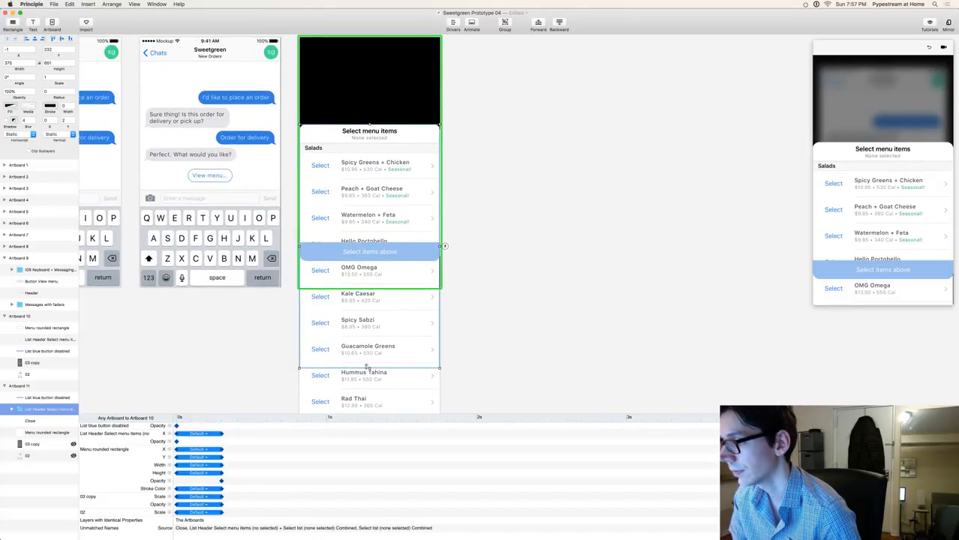
pyautogui.moveTo(369, 367); pyautogui.dragTo(381, 245)
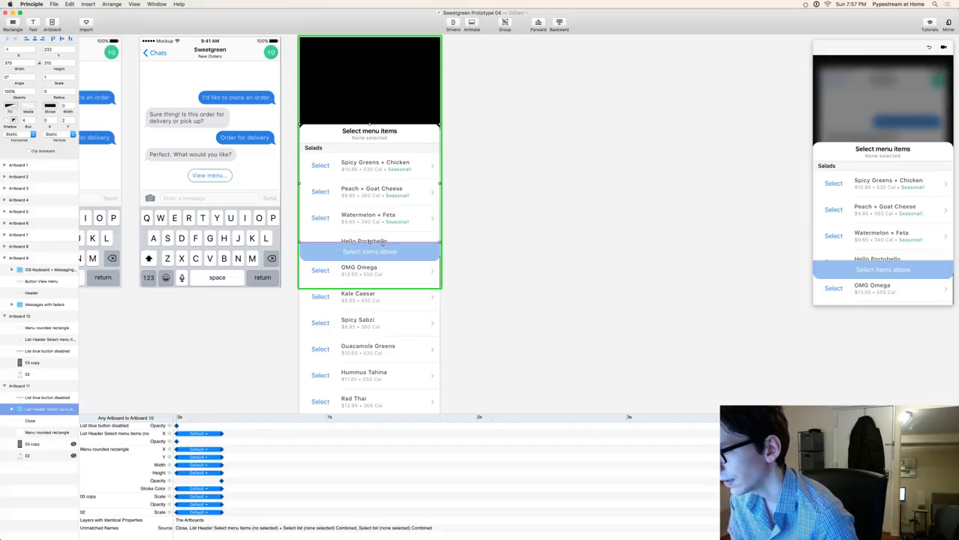
# - Extend the menu list group up to the artboard's top edge, to Y 0 and height 547, and set its X to 0
pyautogui.moveTo(535, 155); pyautogui.dragTo(540, 296)
pyautogui.moveTo(375, 264); pyautogui.dragTo(375, 179)
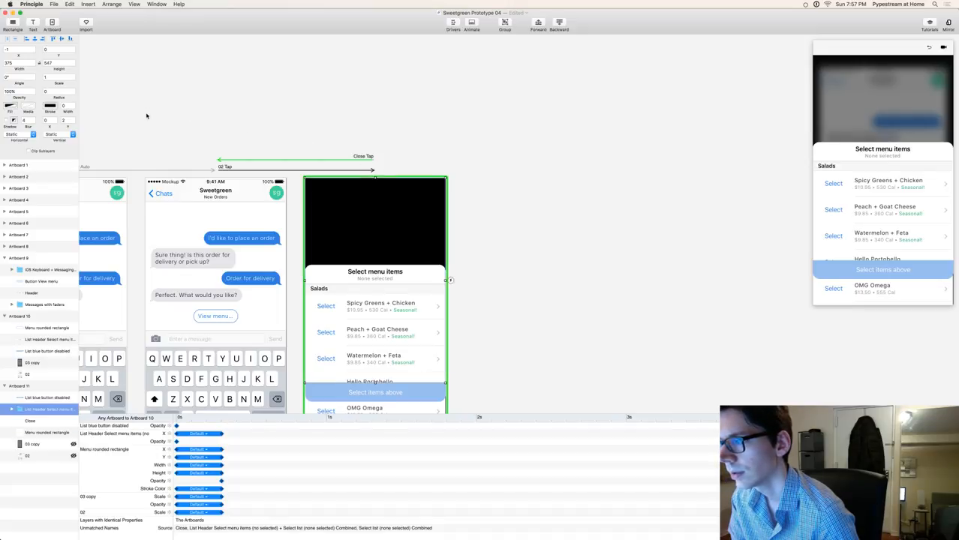
pyautogui.click(16, 49)
pyautogui.write('0')
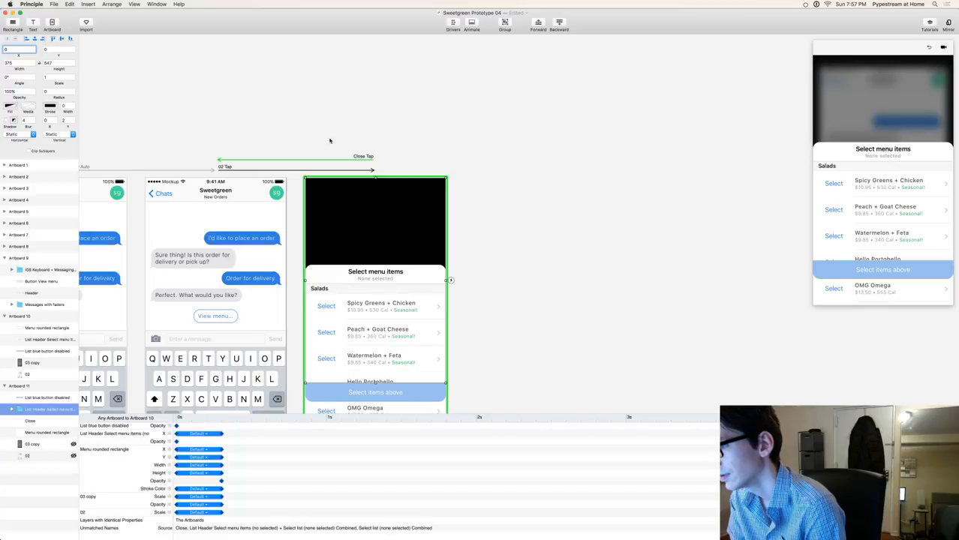
pyautogui.click(489, 139)
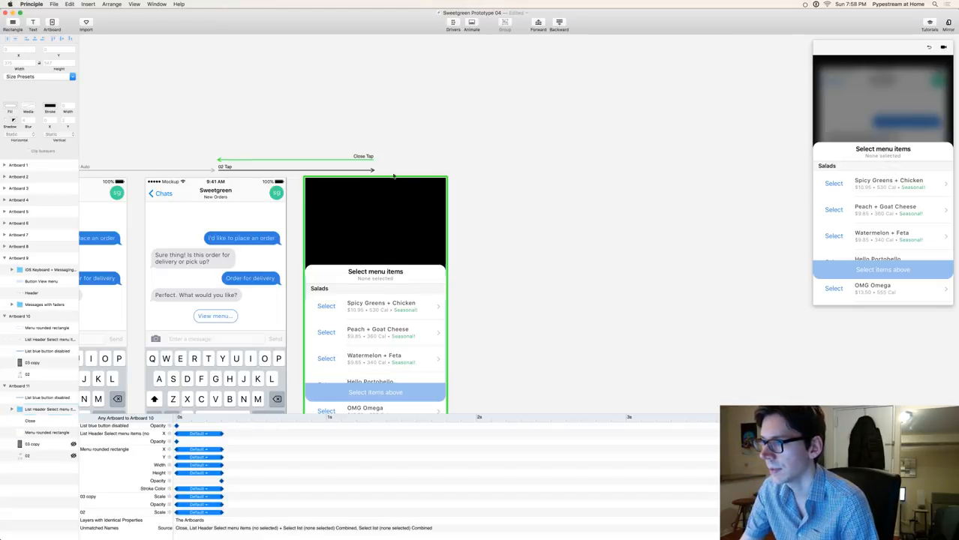
# - Turn on Clip Sublayers for the menu list group and set its vertical behaviour to Scroll
pyautogui.click(399, 197)
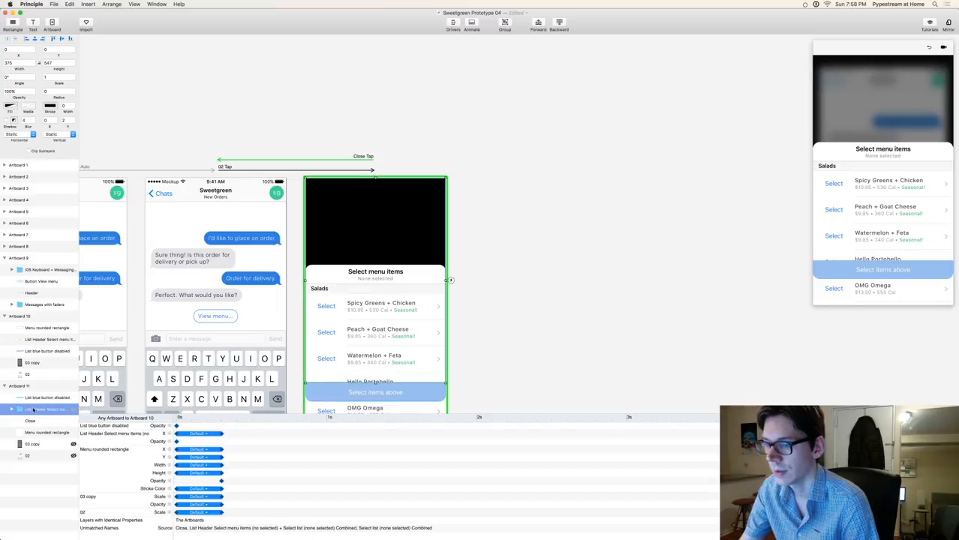
pyautogui.click(39, 152)
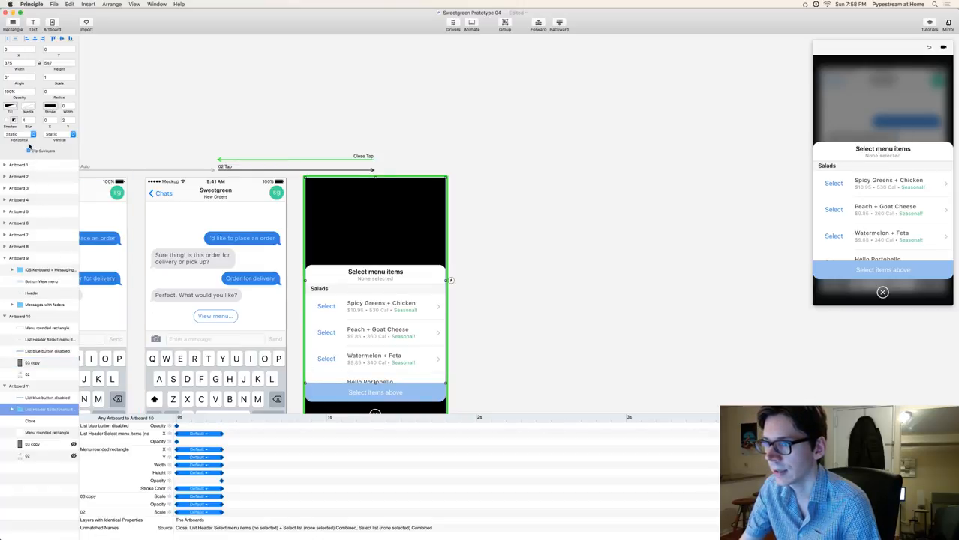
pyautogui.click(52, 135)
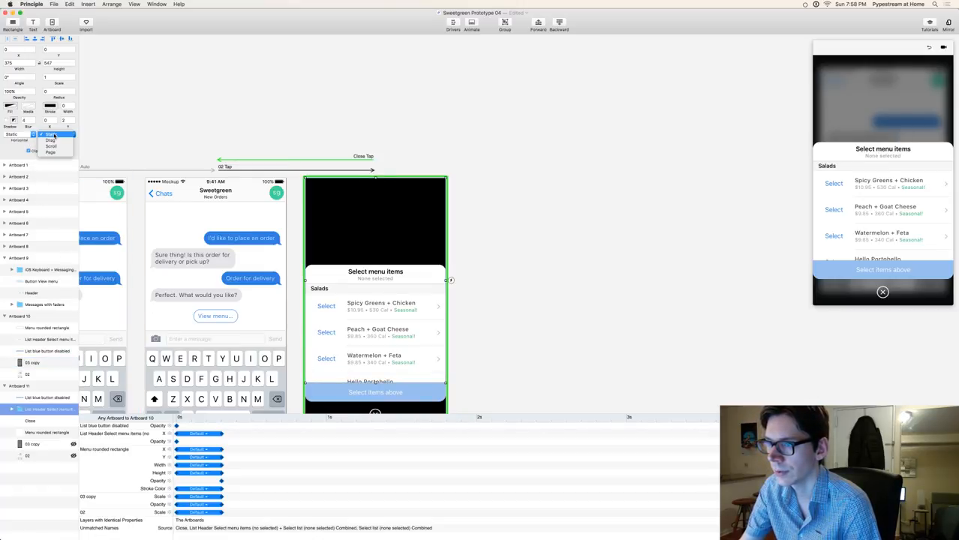
pyautogui.click(51, 147)
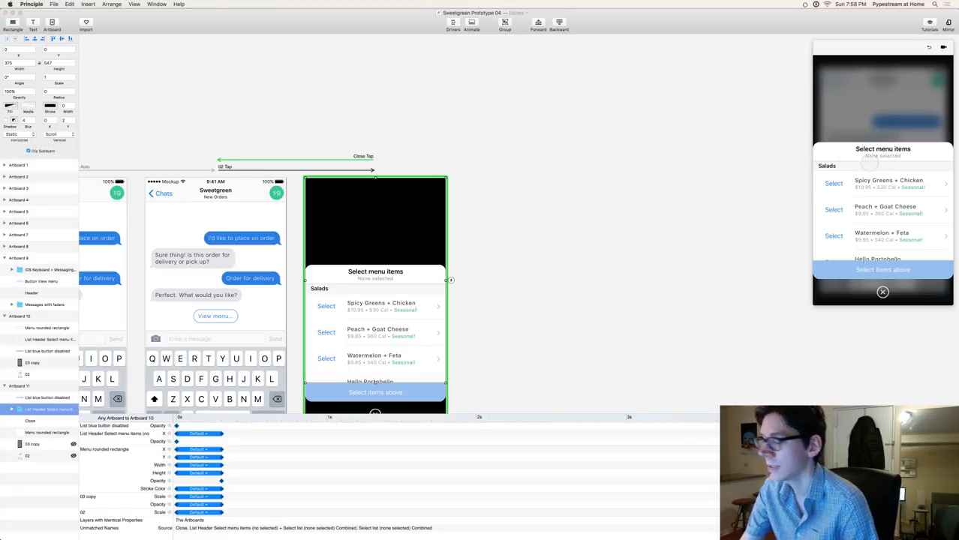
# - Scroll the menu list in the preview and compare its behaviour with the krates list in the Integrations Menu 06 copy document
pyautogui.scroll(-3, 868, 156)
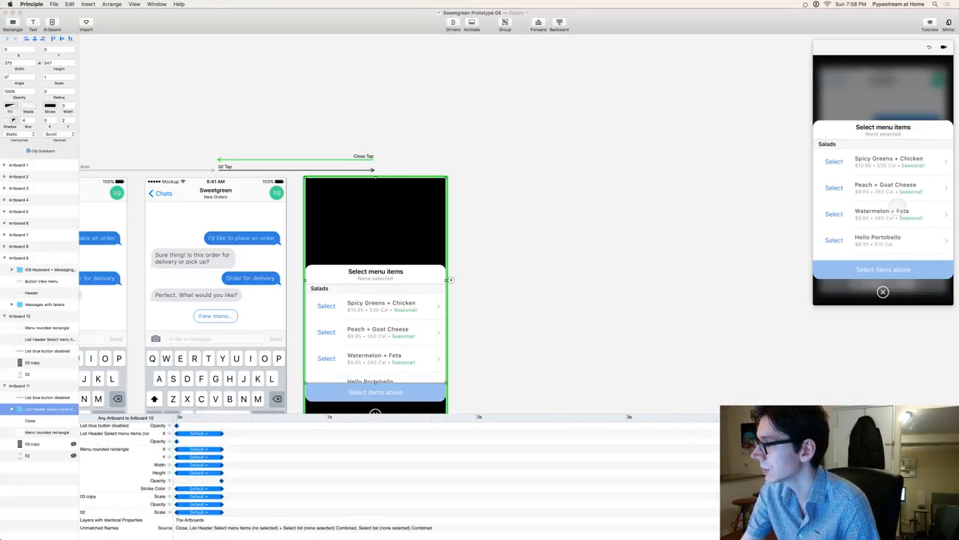
pyautogui.moveTo(893, 202); pyautogui.dragTo(873, 159)
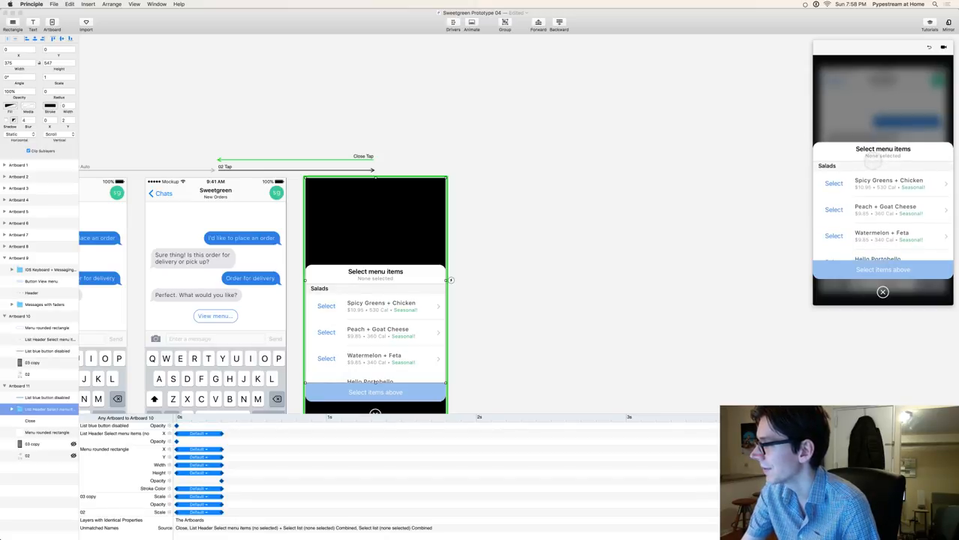
pyautogui.press('super+grave')
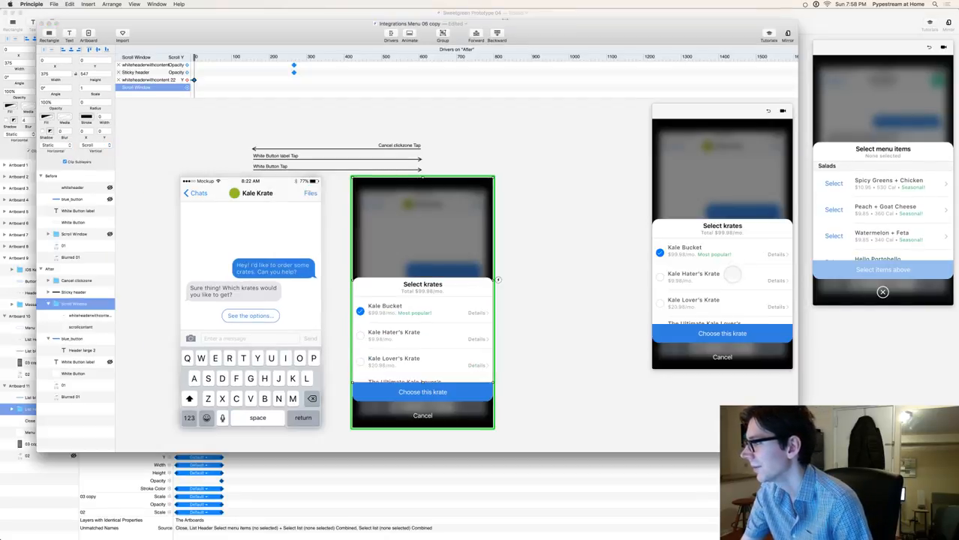
pyautogui.moveTo(733, 297)
pyautogui.mouseDown()
pyautogui.moveTo(740, 253)
pyautogui.moveTo(750, 296)
pyautogui.mouseUp()
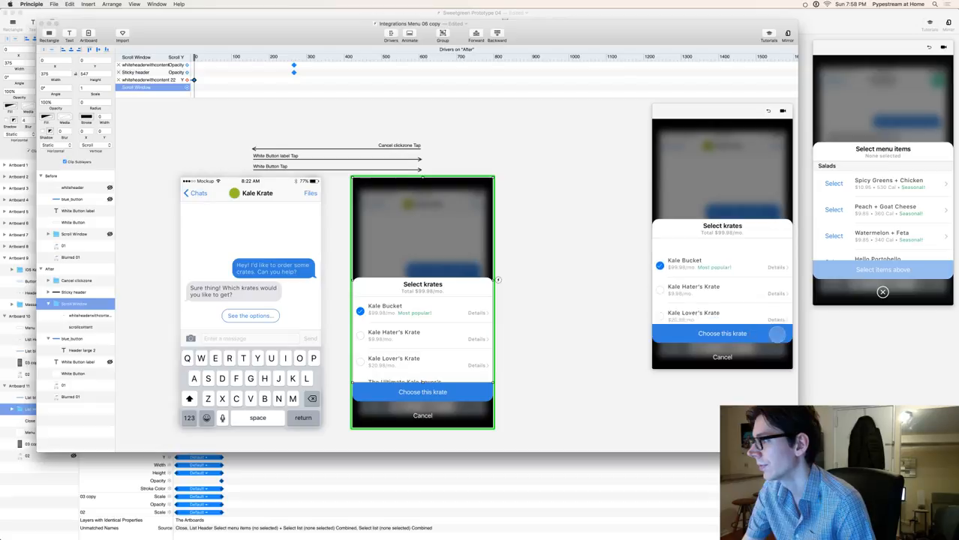
pyautogui.click(887, 219)
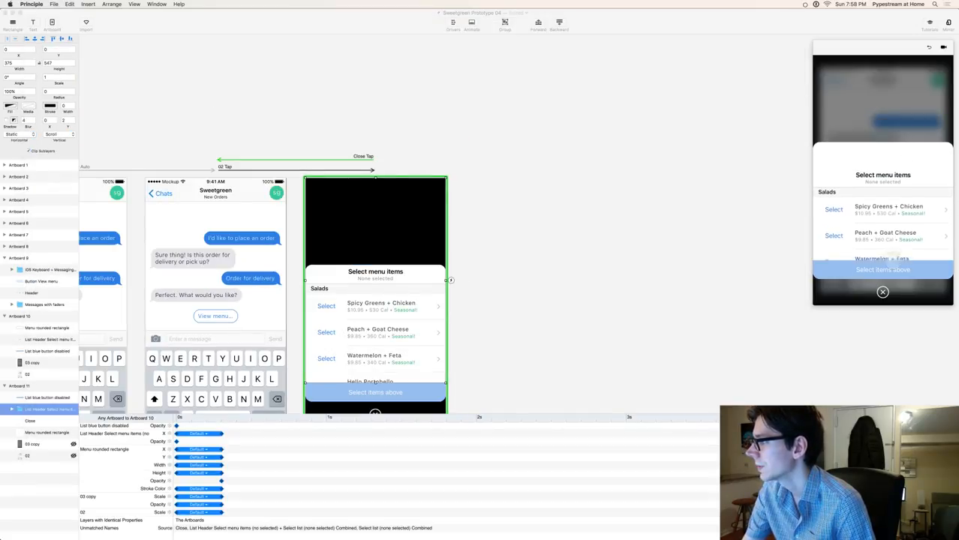
# - Test the preview by scrolling the salad list, closing the menu overlay and reopening it
pyautogui.moveTo(889, 223); pyautogui.dragTo(888, 191)
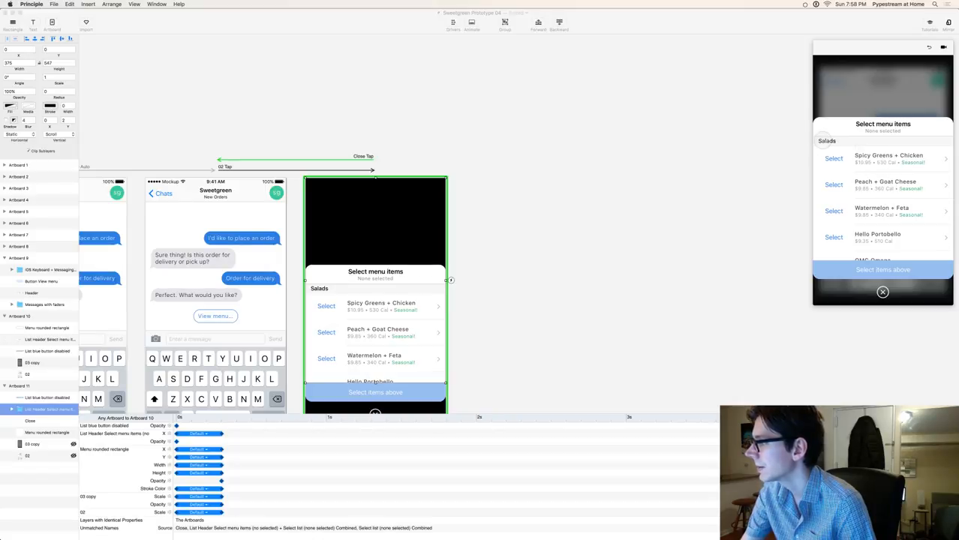
pyautogui.moveTo(823, 140); pyautogui.dragTo(889, 170)
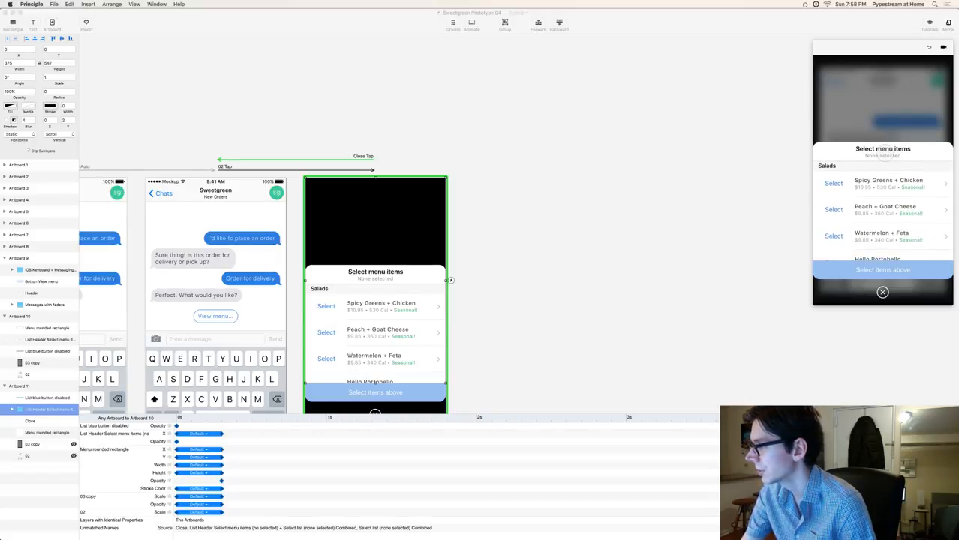
pyautogui.moveTo(890, 208); pyautogui.dragTo(893, 170)
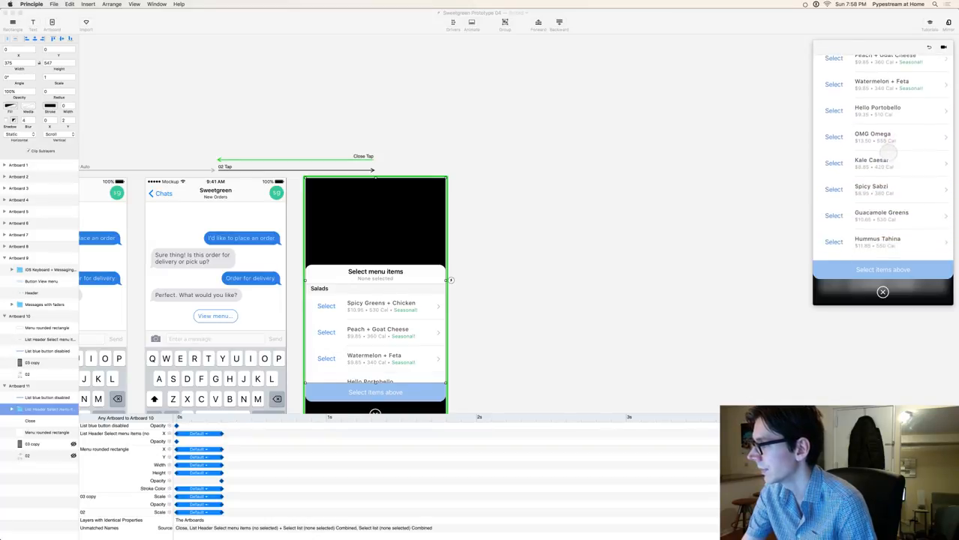
pyautogui.click(882, 292)
pyautogui.click(883, 194)
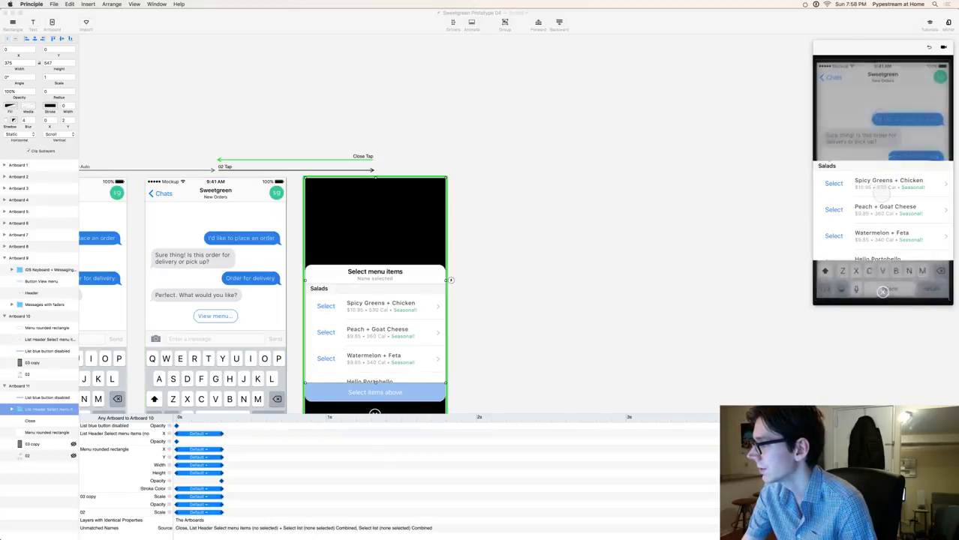
pyautogui.click(886, 293)
pyautogui.click(879, 194)
pyautogui.moveTo(896, 255)
pyautogui.mouseDown()
pyautogui.moveTo(896, 154)
pyautogui.moveTo(898, 270)
pyautogui.mouseUp()
pyautogui.click(638, 284)
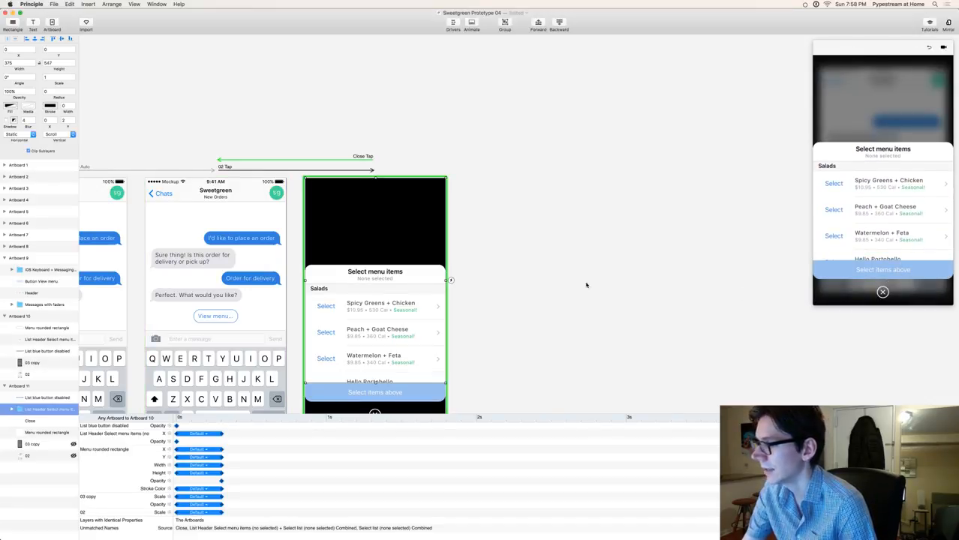
# - Bring the Salads Table Divider image from the Exports folder in Finder into the menu artboard
pyautogui.scroll(-1, 512, 303)
pyautogui.hscroll(-3, 512, 303)
pyautogui.scroll(-2, 512, 303)
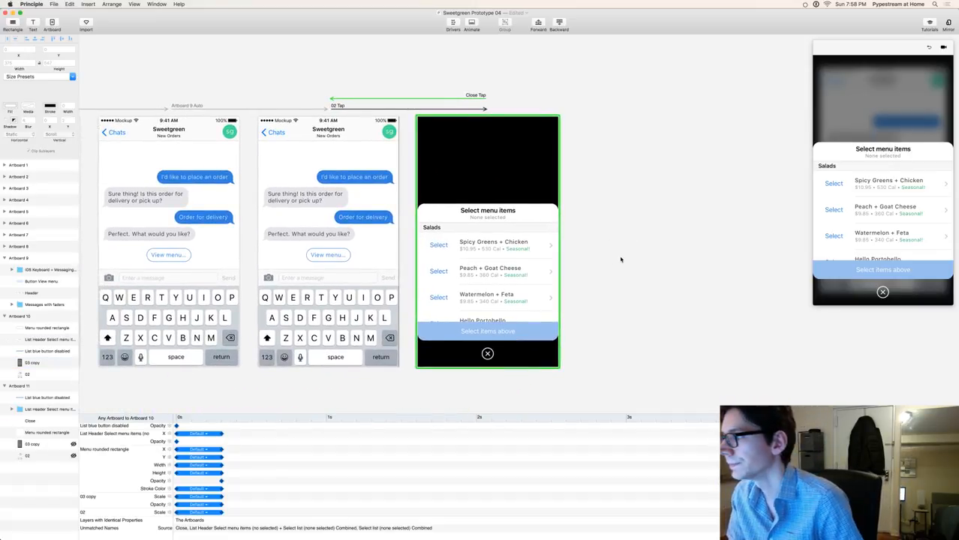
pyautogui.click(441, 229)
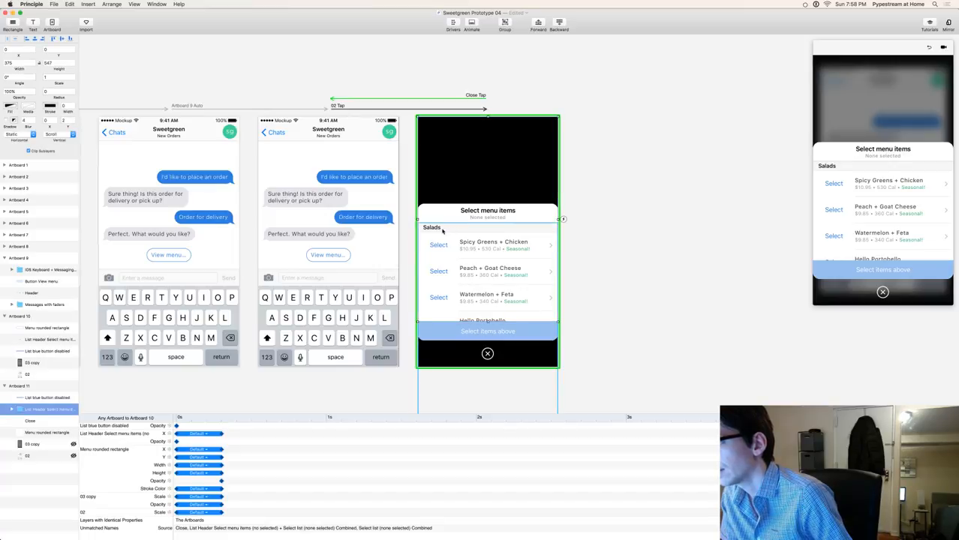
pyautogui.click(442, 230)
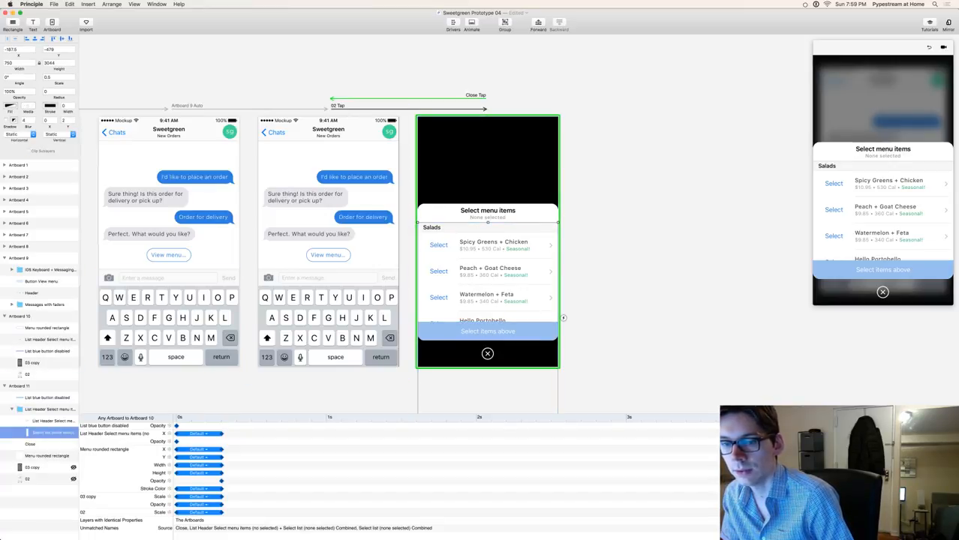
pyautogui.press('super+Tab')
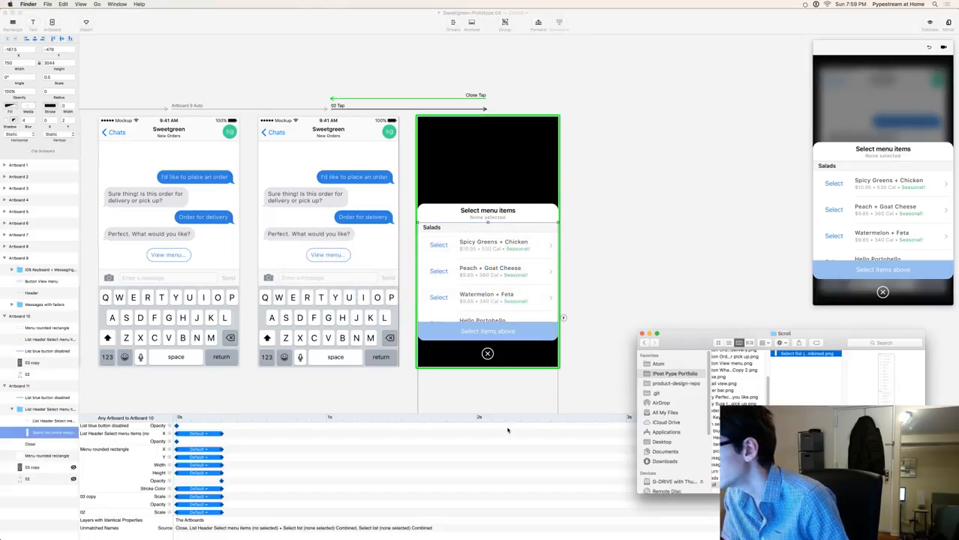
pyautogui.click(717, 475)
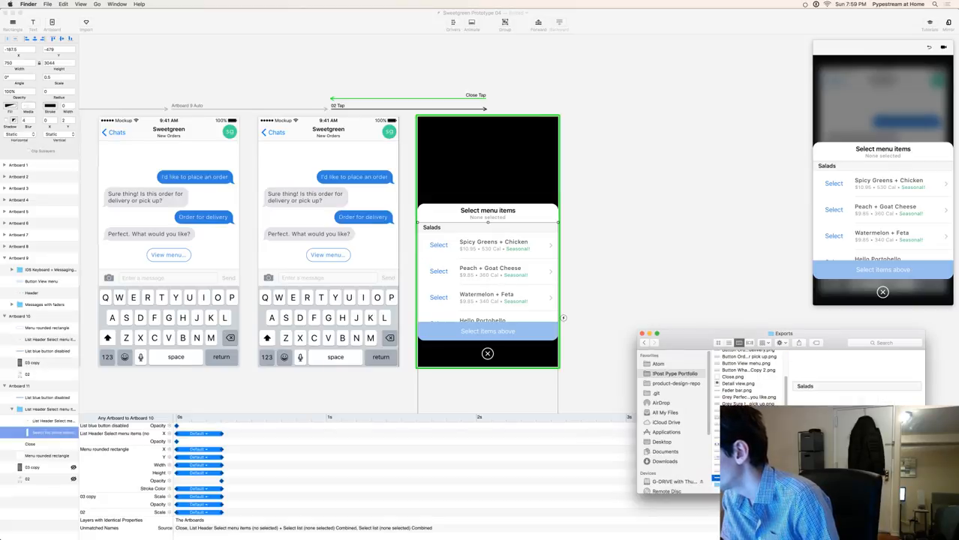
pyautogui.moveTo(716, 478); pyautogui.dragTo(488, 256)
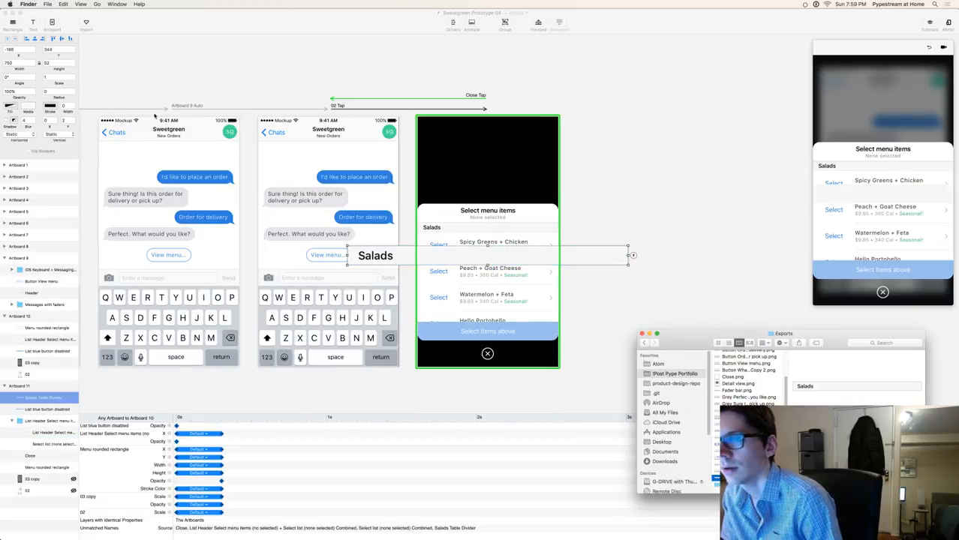
# - Scale the Salads divider to 0.5 and place it exactly over the Salads heading of the list, at Y 269
pyautogui.click(57, 76)
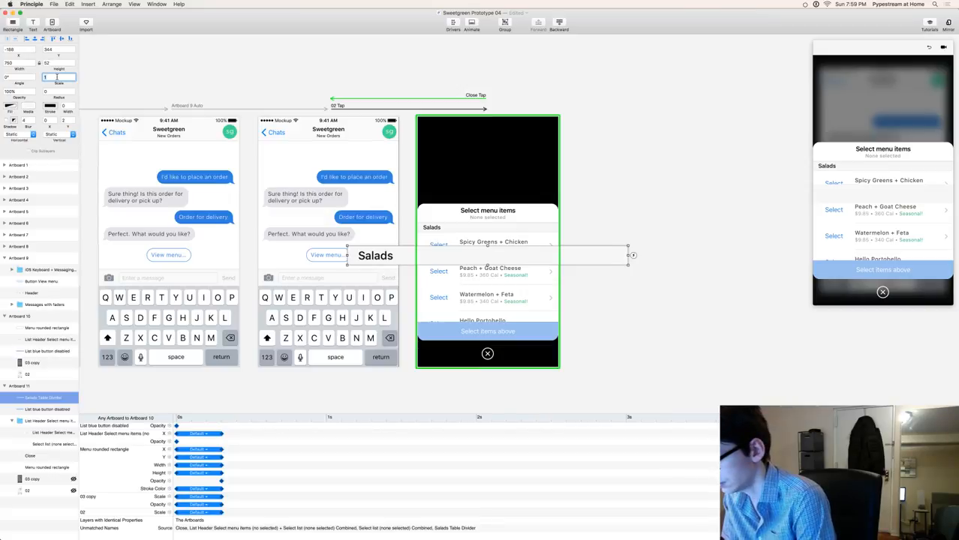
pyautogui.write('.5')
pyautogui.press('Return')
pyautogui.click(591, 195)
pyautogui.moveTo(441, 256); pyautogui.dragTo(442, 229)
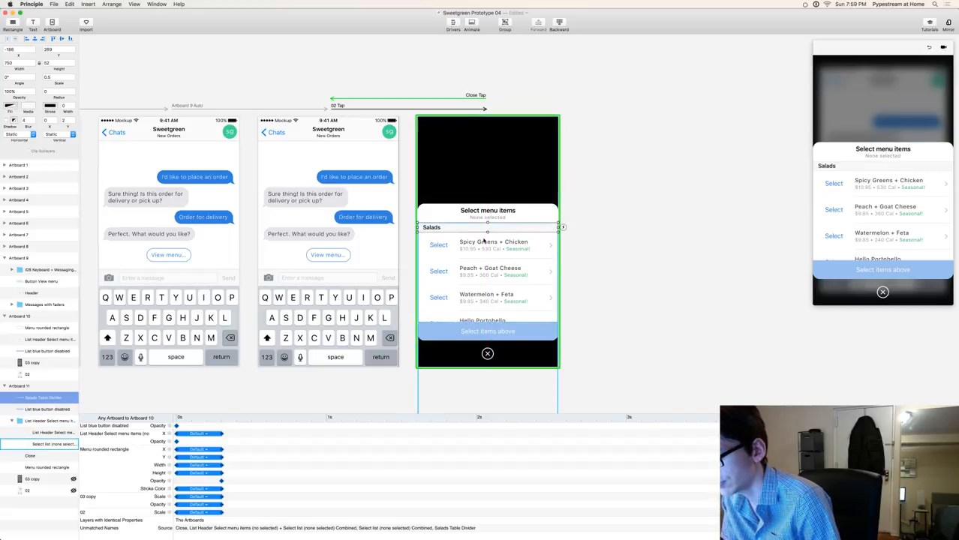
# - Lower the Salads divider's opacity to compare it with the heading beneath, and restore it to 100%
pyautogui.scroll(3, 515, 231)
pyautogui.scroll(3, 513, 236)
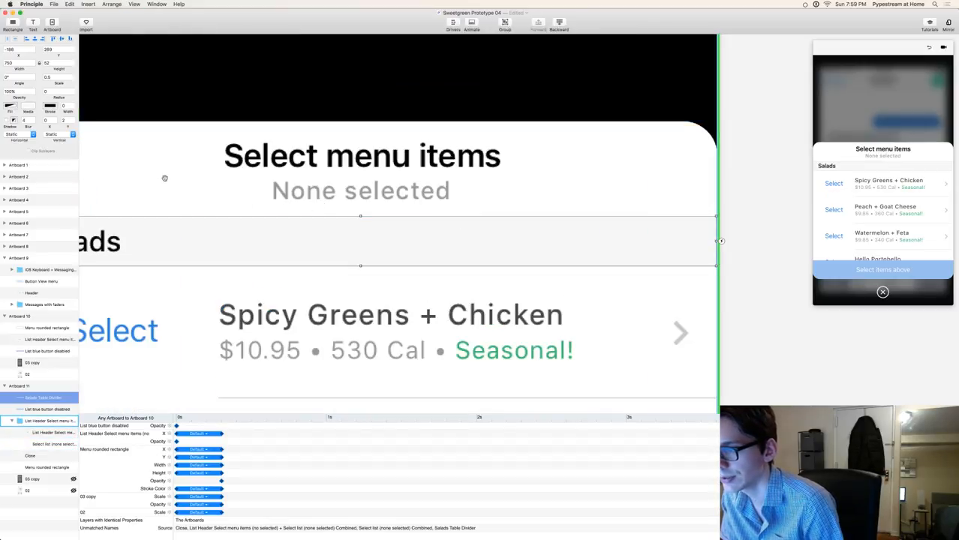
pyautogui.hscroll(-5, 167, 179)
pyautogui.click(15, 90)
pyautogui.write('80')
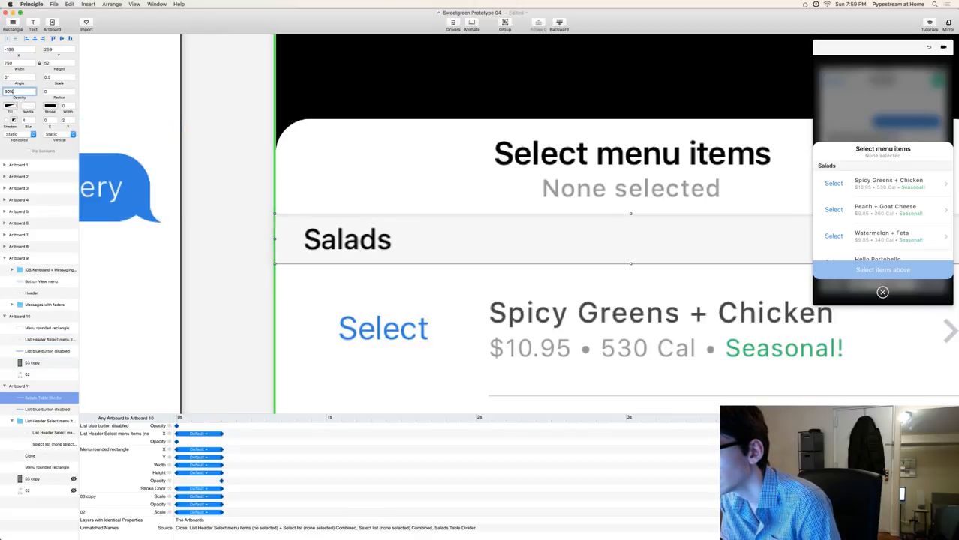
pyautogui.hotkey('shift', 'Up')
pyautogui.hotkey('shift', 'Up')
pyautogui.hotkey('shift', 'Up')
pyautogui.hotkey('shift', 'Up')
pyautogui.hotkey('shift', 'Up')
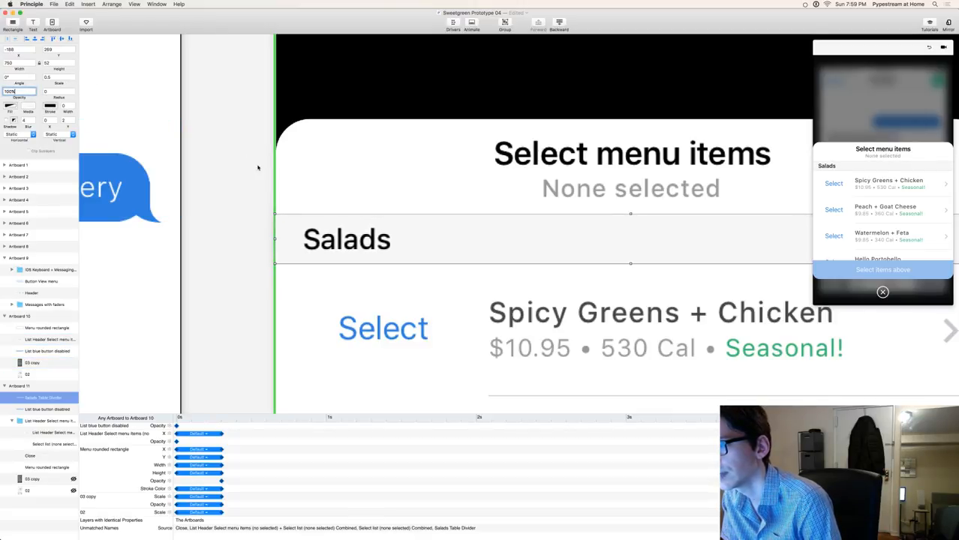
# - Set the Salads divider's X position to -187.5
pyautogui.click(19, 50)
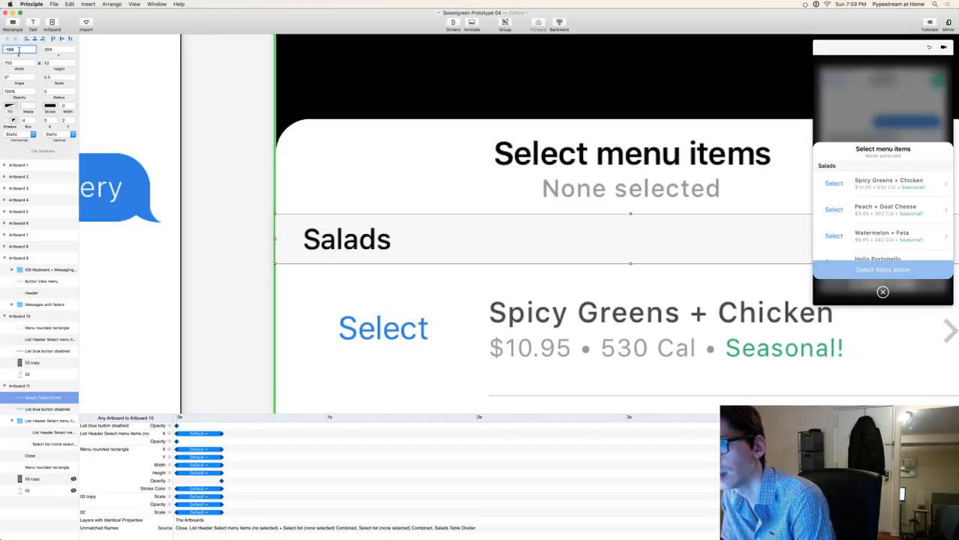
pyautogui.write('.5')
pyautogui.press('Return')
pyautogui.press('Up')
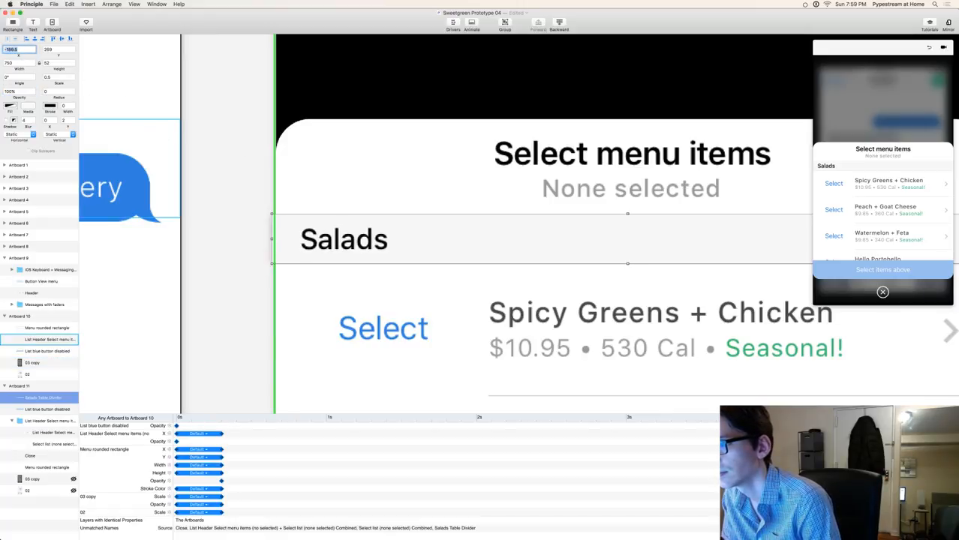
# - Recheck the repositioned Salads divider's alignment by reducing its opacity, and return the opacity to 100%
pyautogui.click(19, 91)
pyautogui.write('80')
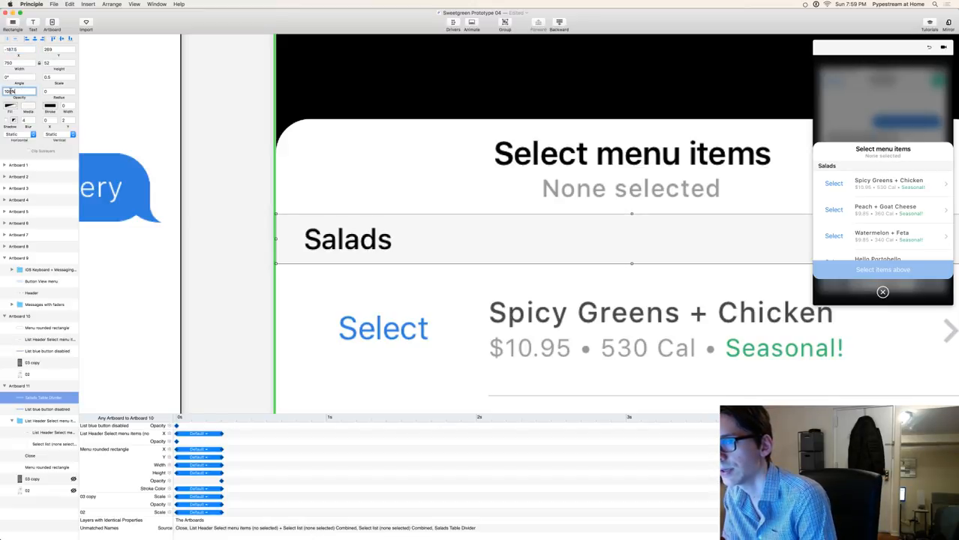
pyautogui.write('0')
pyautogui.press('Return')
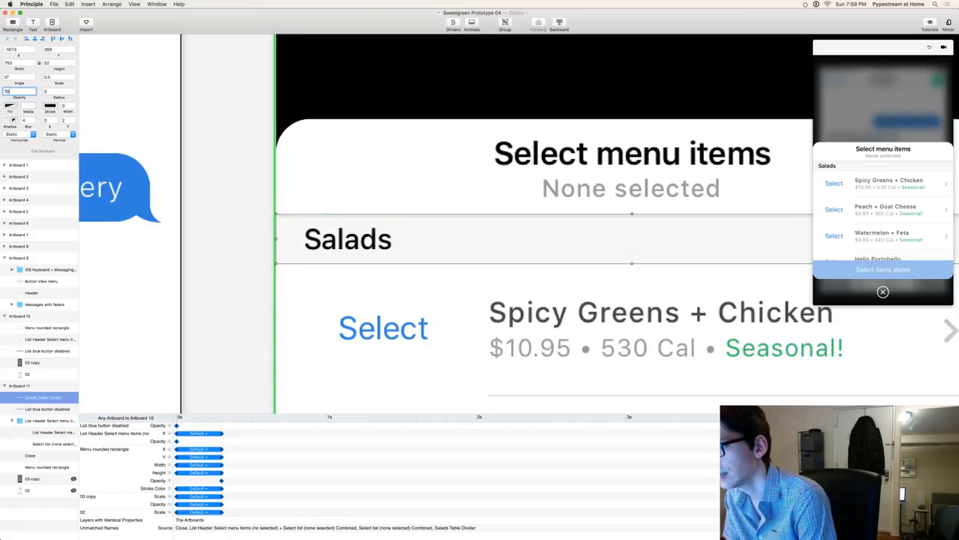
pyautogui.press('Return')
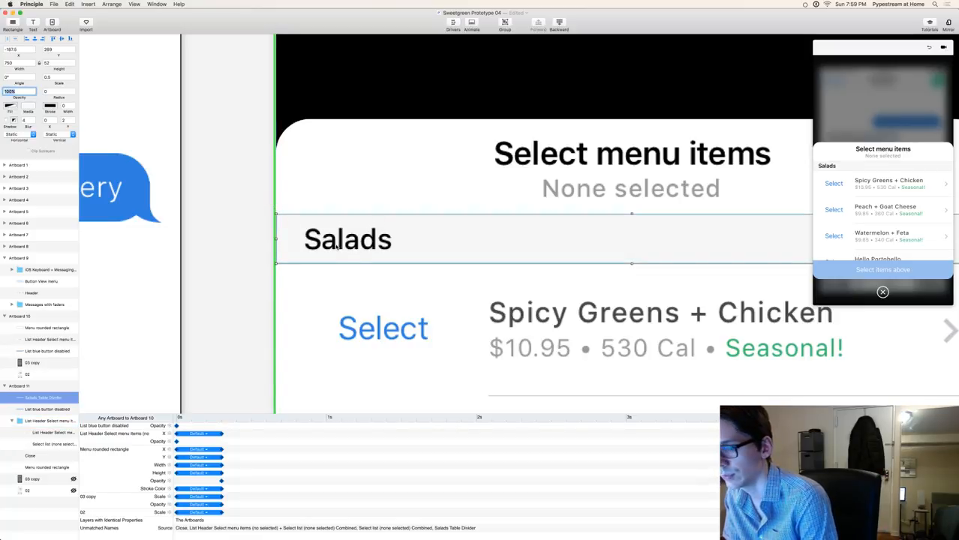
# - Move the Salads Table Divider layer into the menu list group, between the list header and the Select list layer
pyautogui.moveTo(40, 401); pyautogui.dragTo(41, 435)
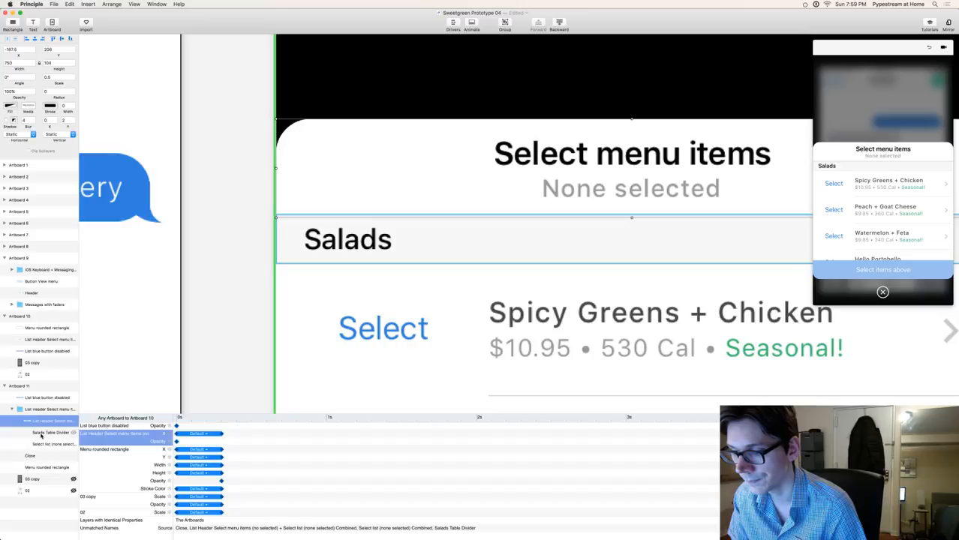
pyautogui.click(41, 434)
pyautogui.click(43, 445)
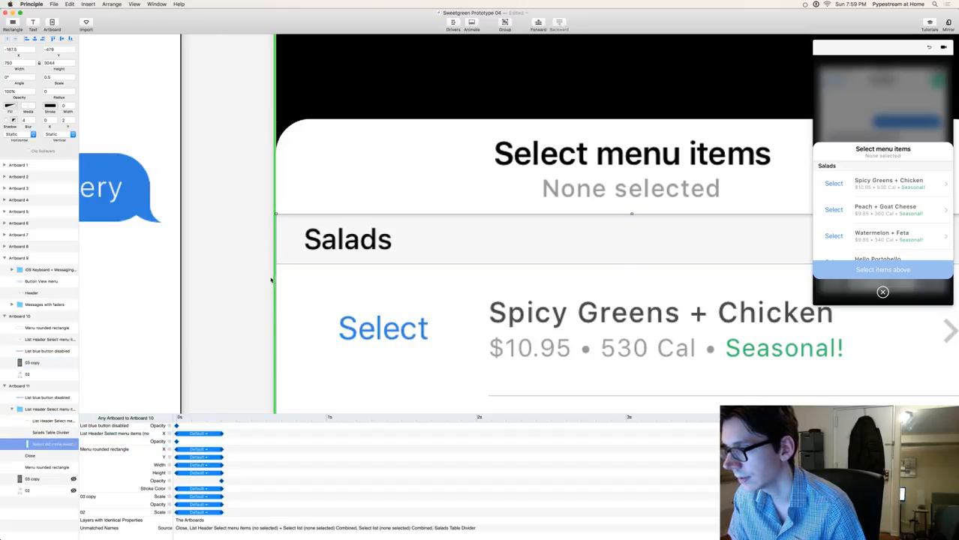
# - Test scrolling the menu list in the preview and review the full artboard flow around the menu overlay
pyautogui.moveTo(881, 200); pyautogui.dragTo(878, 160)
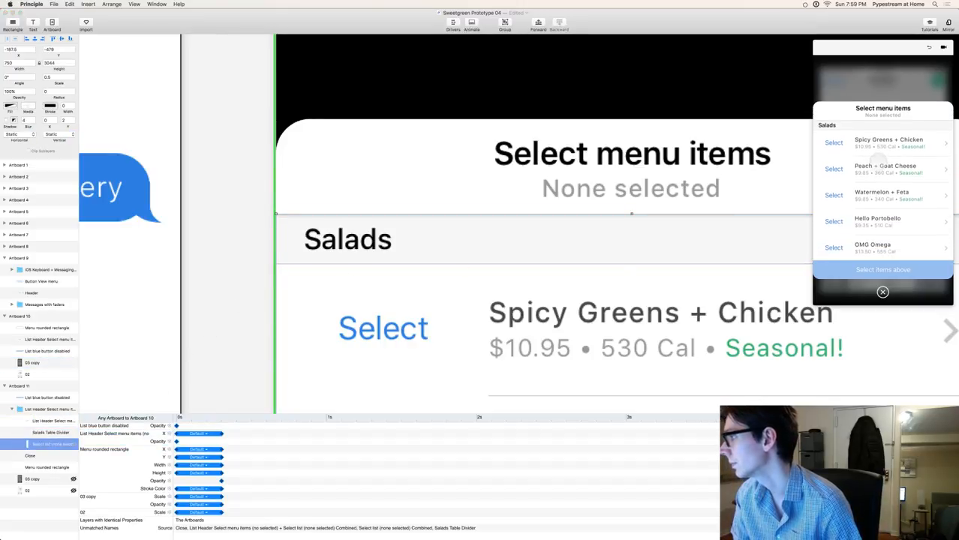
pyautogui.moveTo(873, 227); pyautogui.dragTo(871, 171)
pyautogui.moveTo(877, 216); pyautogui.dragTo(881, 161)
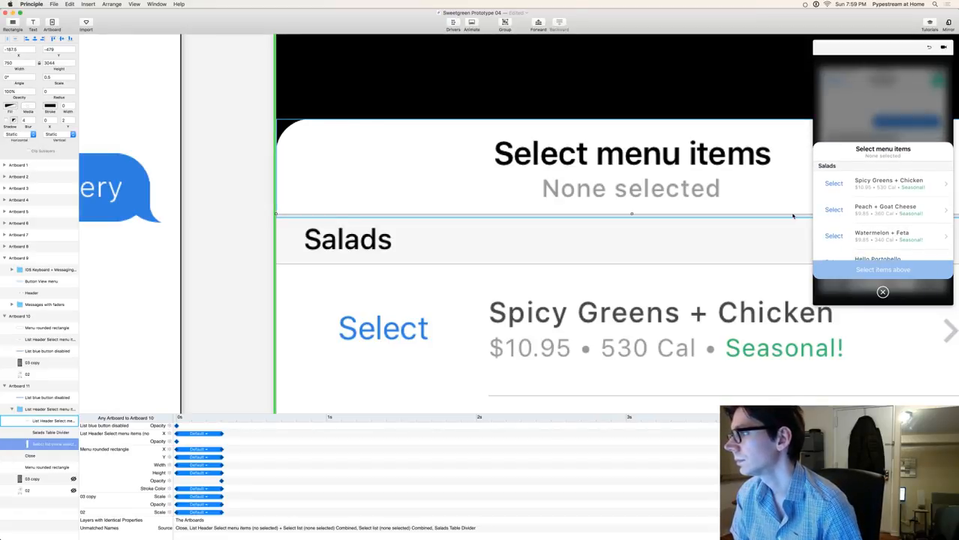
pyautogui.click(247, 161)
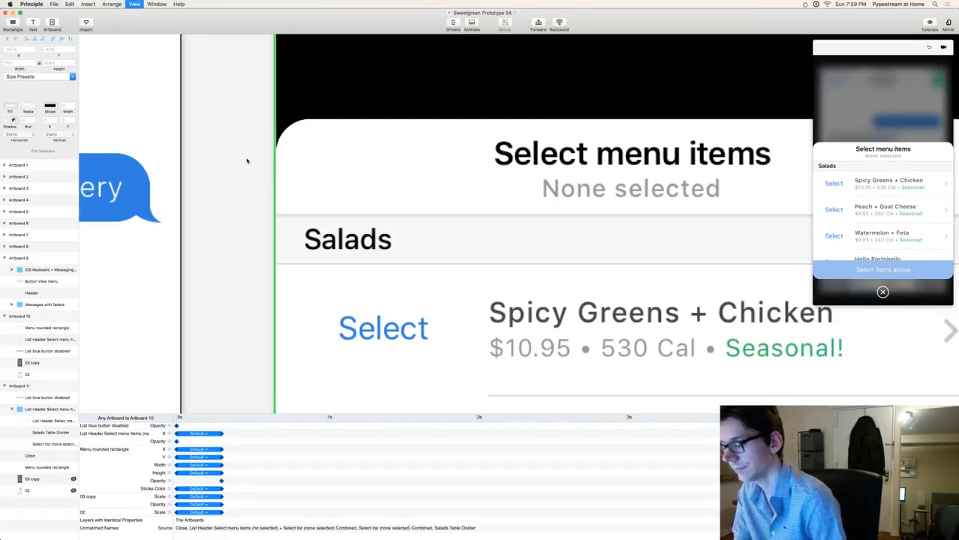
pyautogui.press('super+minus')
pyautogui.press('super+minus')
pyautogui.press('super+minus')
pyautogui.press('super+minus')
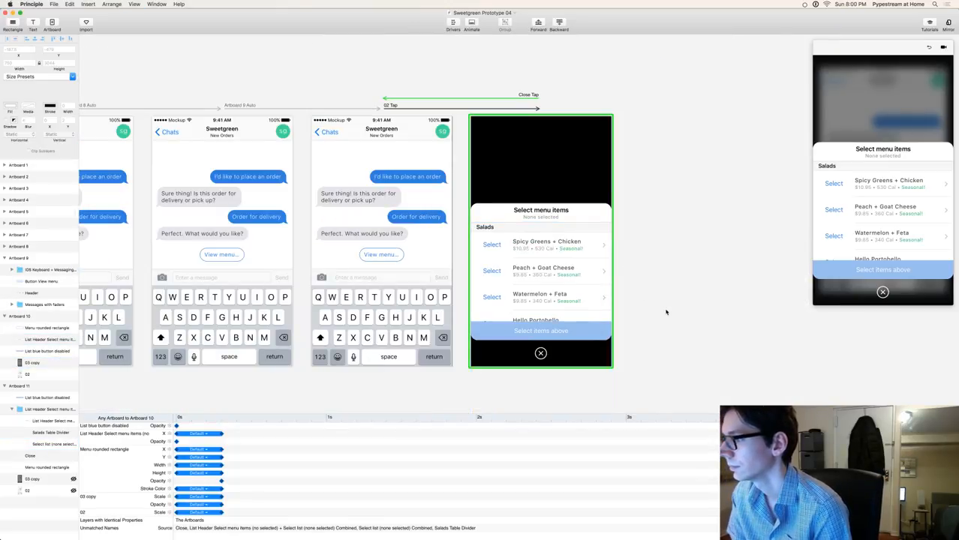
pyautogui.moveTo(675, 313); pyautogui.dragTo(507, 283)
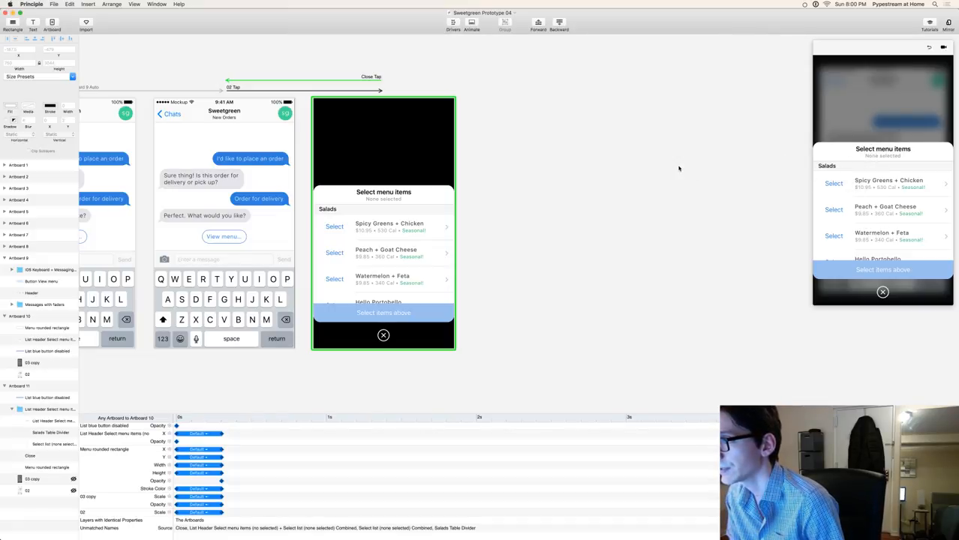
# - Open the drivers for the menu list group and scrub its vertical scroll to about 230, bringing the header to the artboard's top
pyautogui.click(411, 215)
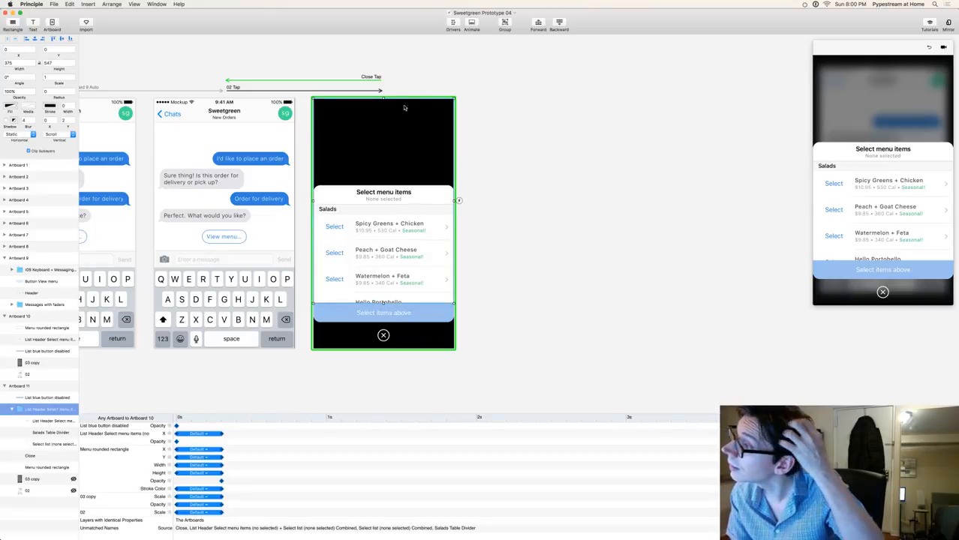
pyautogui.click(453, 22)
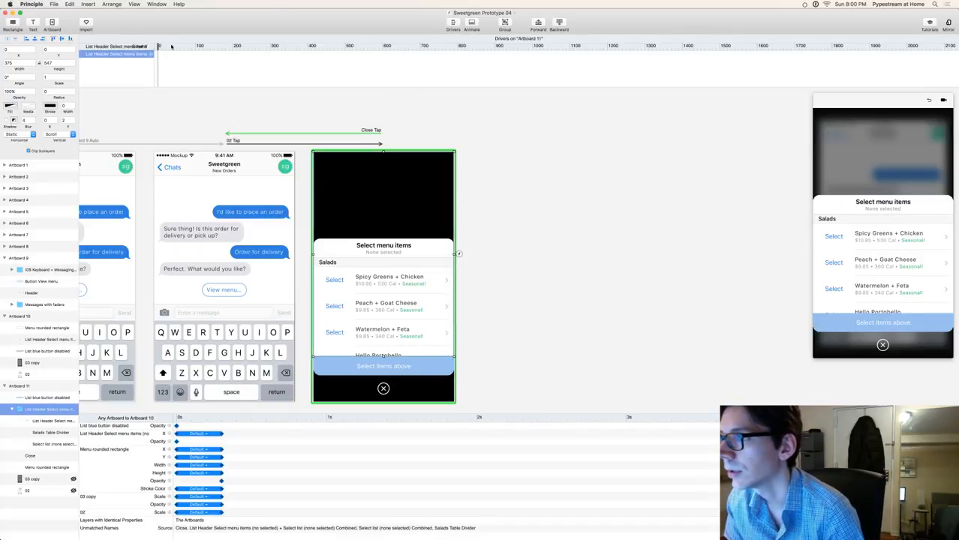
pyautogui.moveTo(158, 47); pyautogui.dragTo(244, 51)
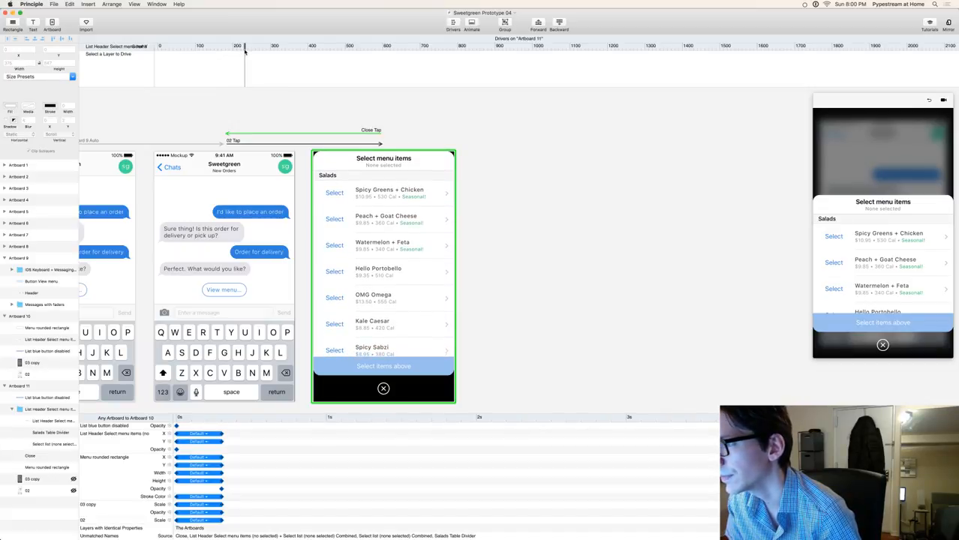
pyautogui.press('super+z')
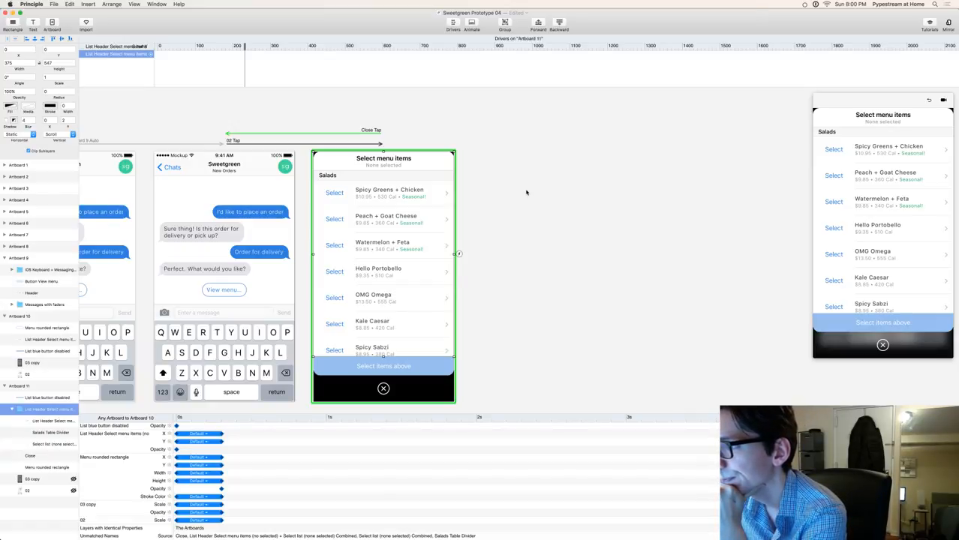
# - Add a Y driver for the menu list group with a keyframe at a scroll position of about 230
pyautogui.click(151, 55)
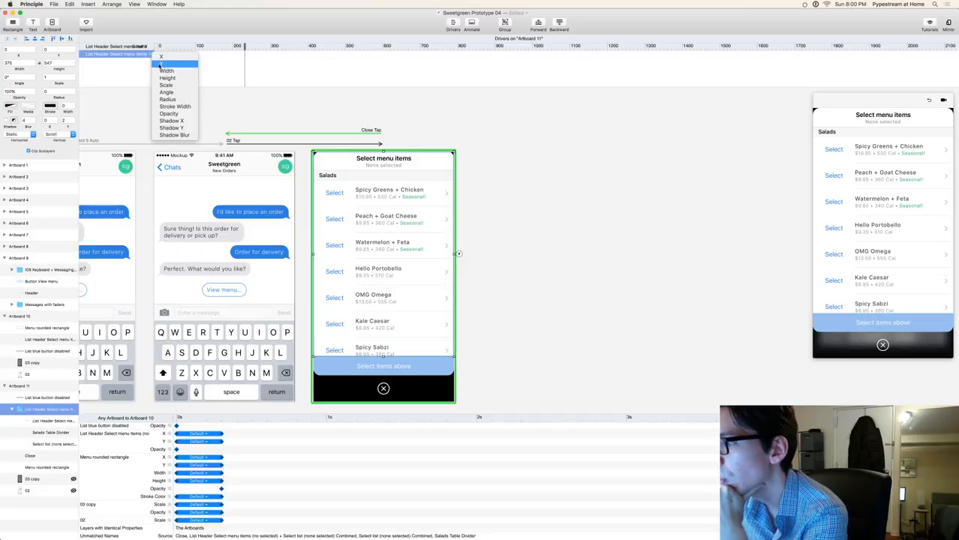
pyautogui.click(160, 64)
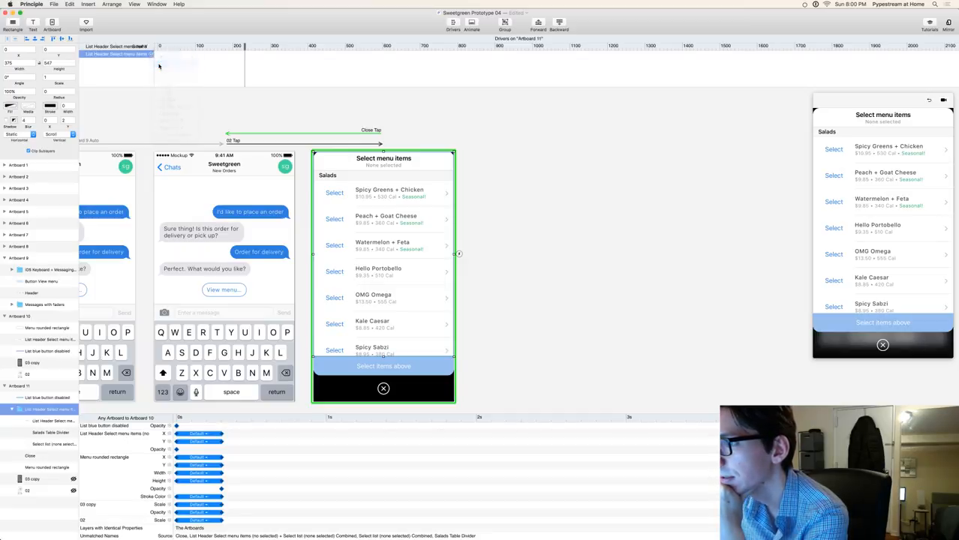
pyautogui.click(244, 47)
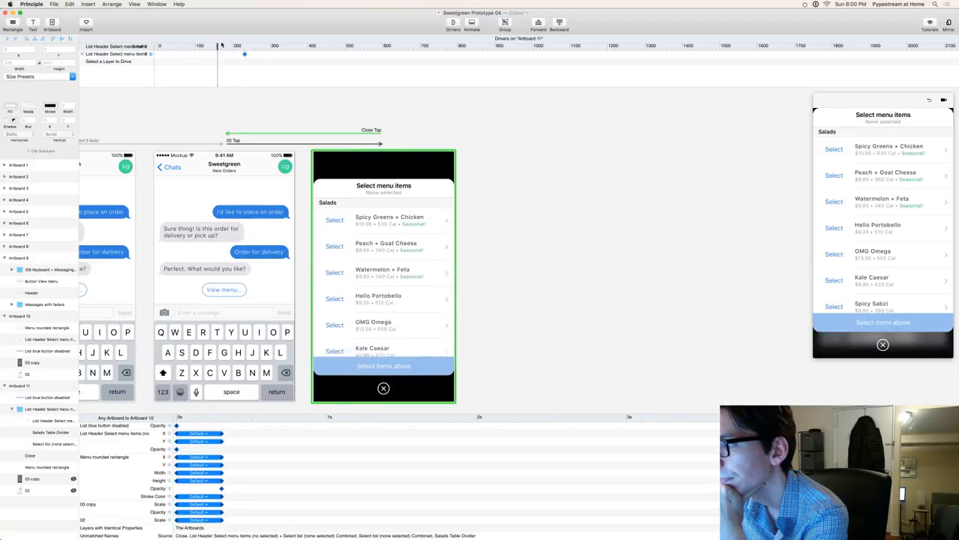
pyautogui.moveTo(245, 47); pyautogui.dragTo(244, 46)
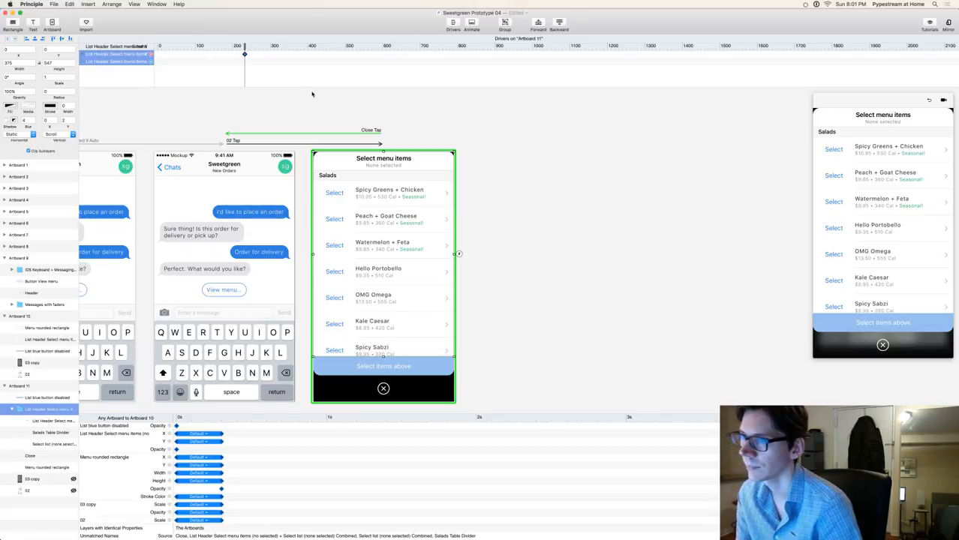
# - Switch to the Integrations Menu 06 copy prototype and examine its header opacity keyframes while scrubbing the Scroll Window's vertical scroll
pyautogui.press('super+grave')
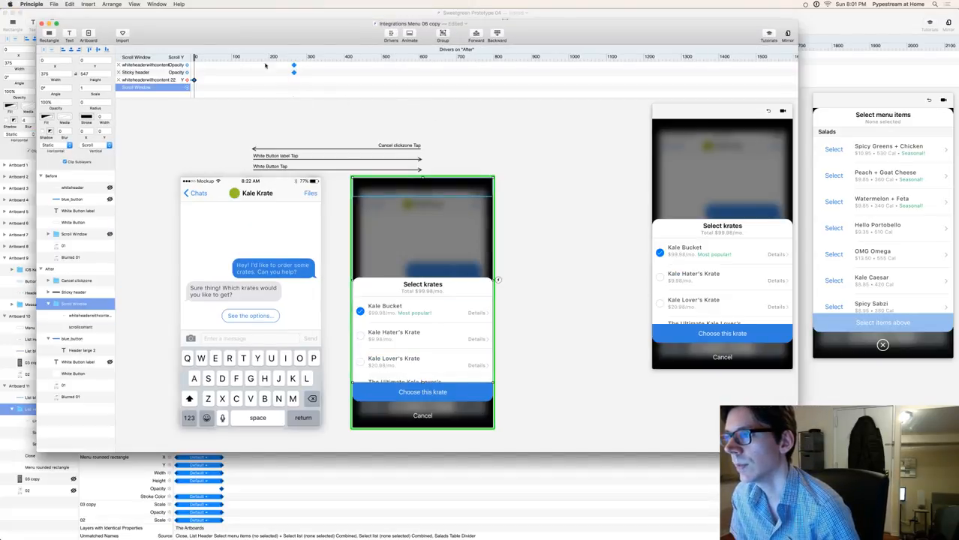
pyautogui.moveTo(215, 58); pyautogui.dragTo(293, 58)
pyautogui.moveTo(292, 60); pyautogui.dragTo(295, 61)
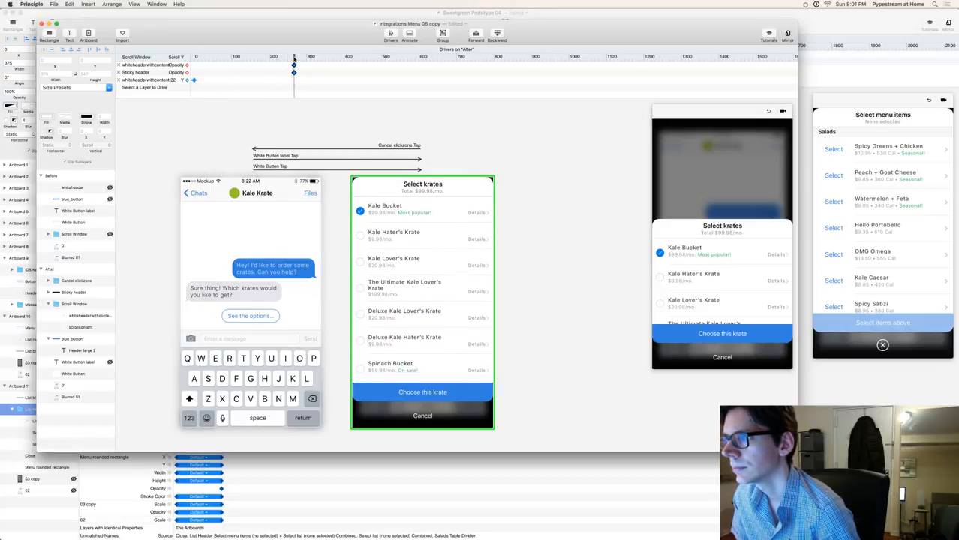
pyautogui.click(294, 72)
pyautogui.scroll(-3, 277, 79)
pyautogui.scroll(6, 277, 78)
pyautogui.scroll(5, 277, 78)
pyautogui.scroll(-2, 433, 85)
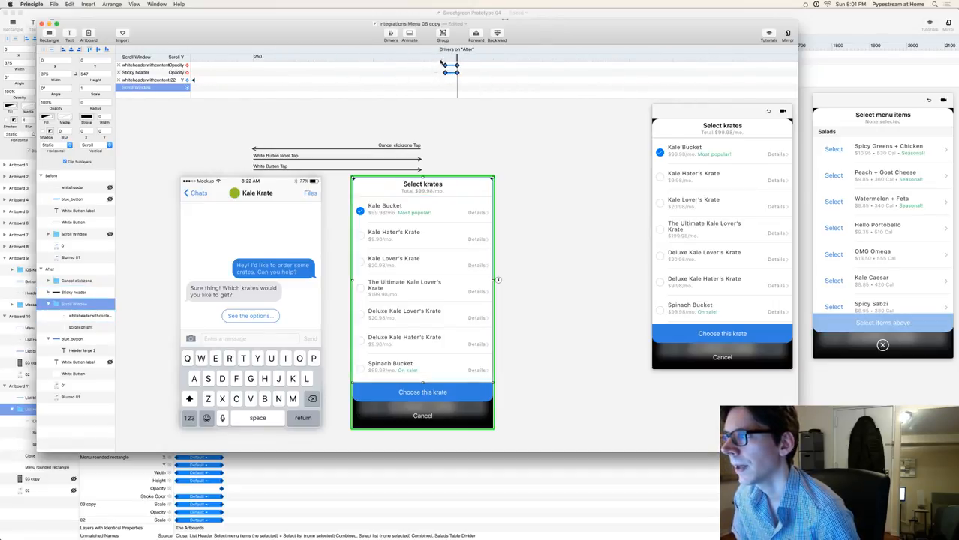
pyautogui.click(450, 62)
pyautogui.moveTo(457, 58)
pyautogui.mouseDown()
pyautogui.moveTo(431, 60)
pyautogui.moveTo(456, 58)
pyautogui.mouseUp()
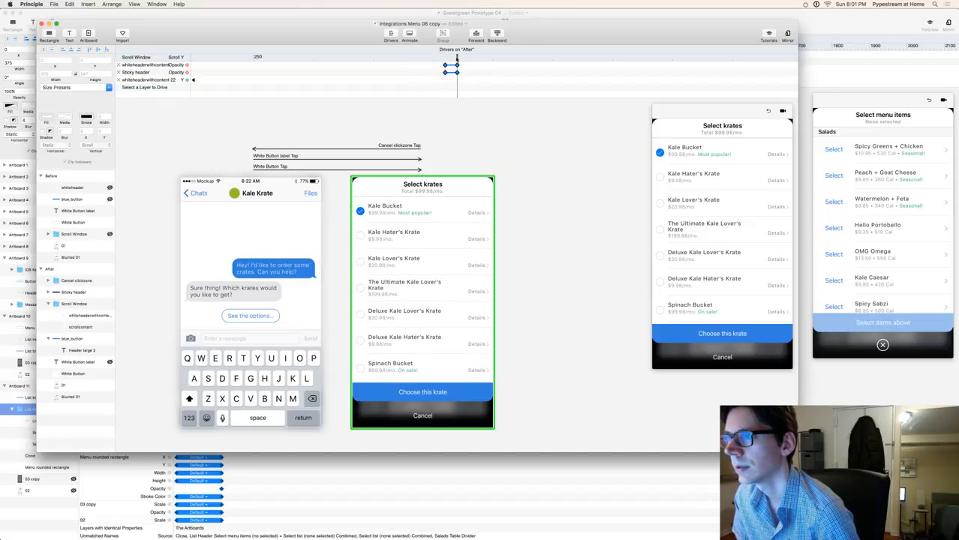
# - Compare which layers the whiteheaderwithcontent and Sticky header opacity drivers control, and inspect the Scroll Window group
pyautogui.click(172, 66)
pyautogui.click(176, 66)
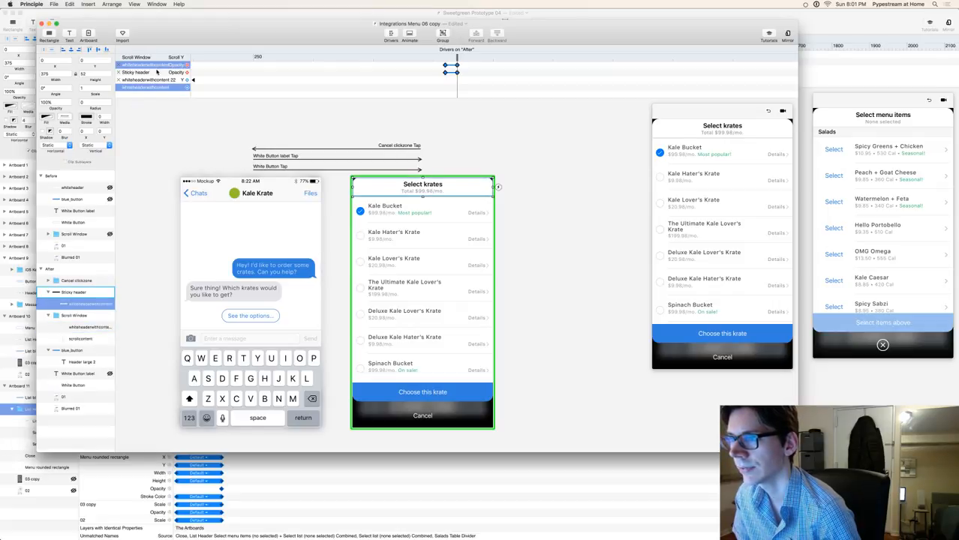
pyautogui.click(156, 72)
pyautogui.click(151, 68)
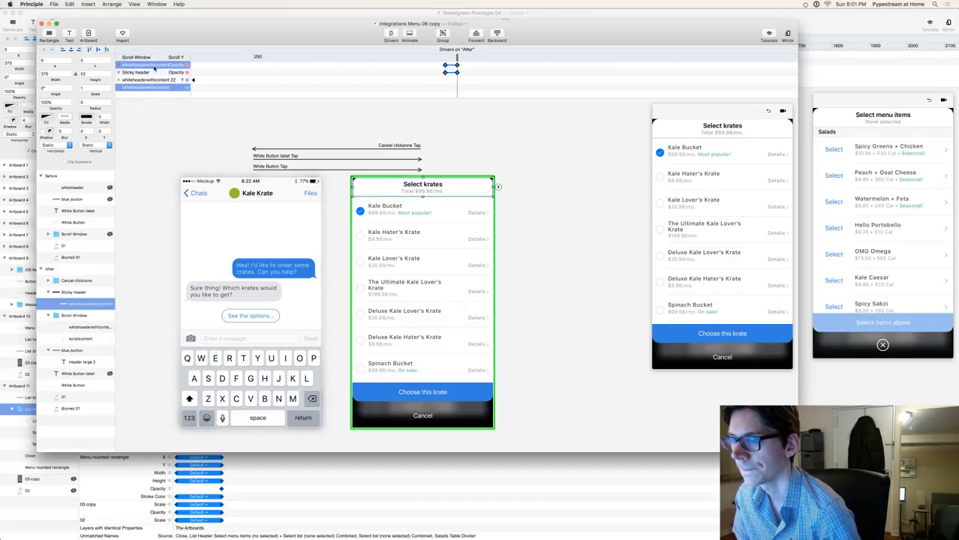
pyautogui.click(151, 73)
pyautogui.click(149, 66)
pyautogui.click(148, 75)
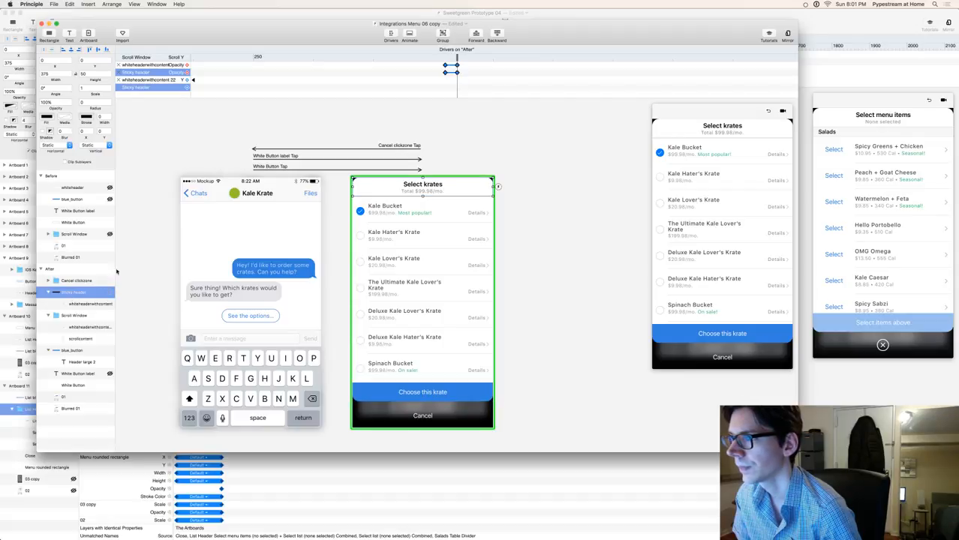
pyautogui.click(407, 253)
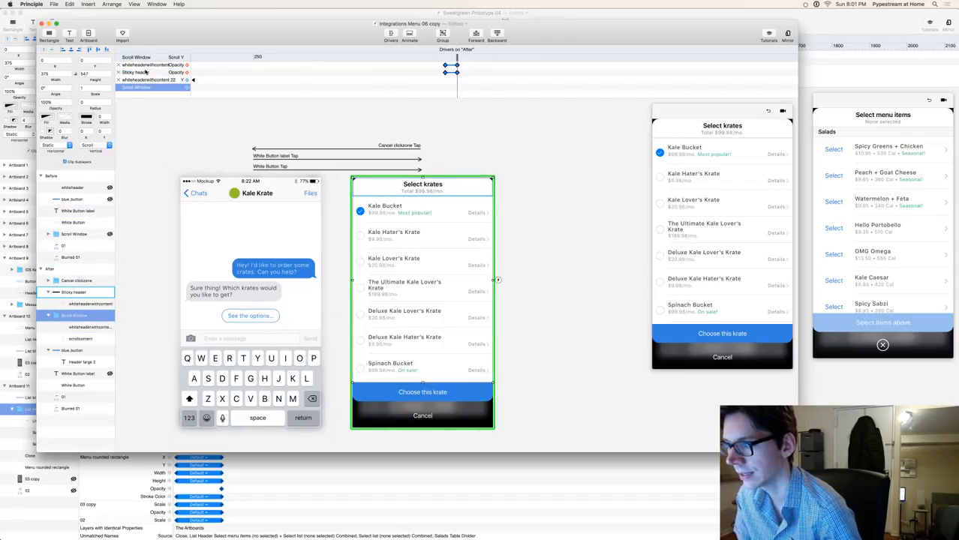
# - Return to the Sweetgreen Prototype 04 file and rename the menu list group in Artboard 11 as Full menu scroll group
pyautogui.click(249, 15)
pyautogui.click(371, 159)
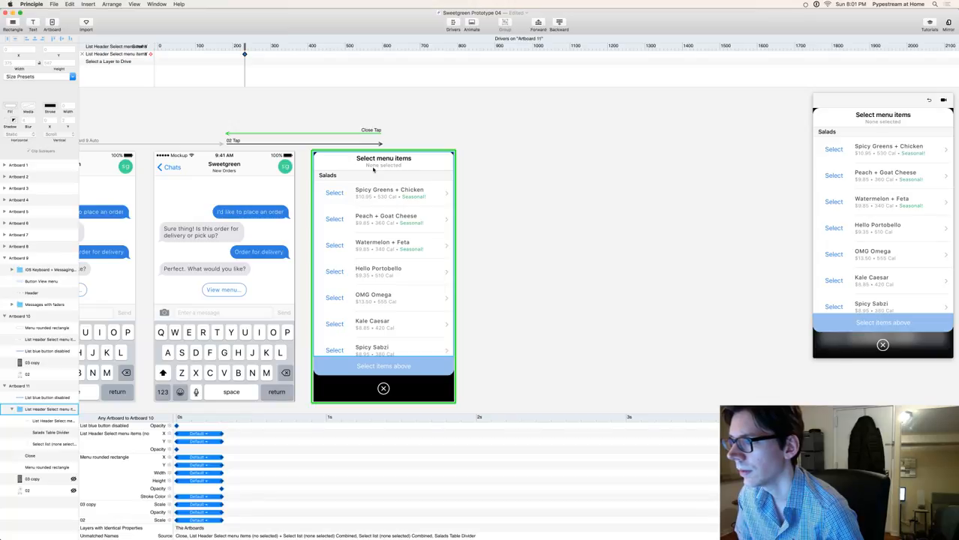
pyautogui.doubleClick(375, 165)
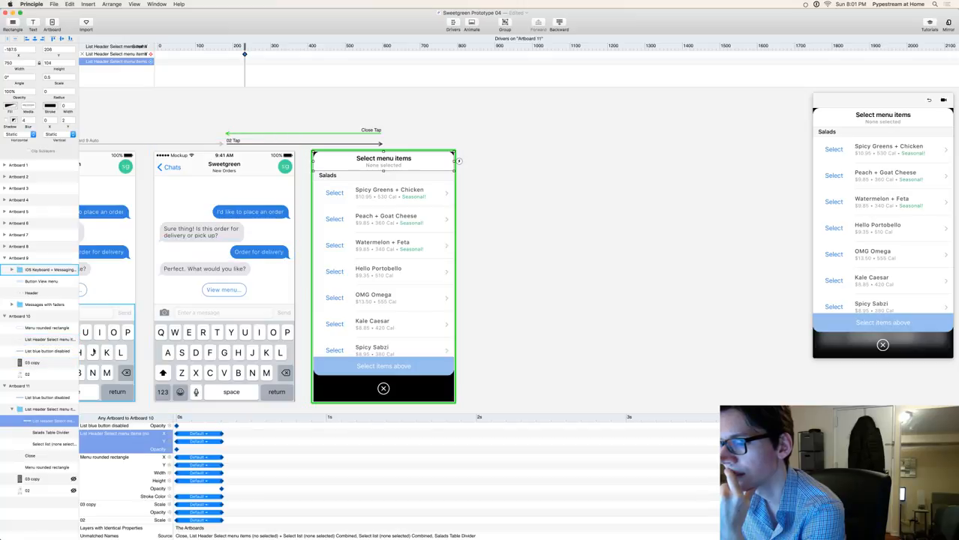
pyautogui.click(46, 411)
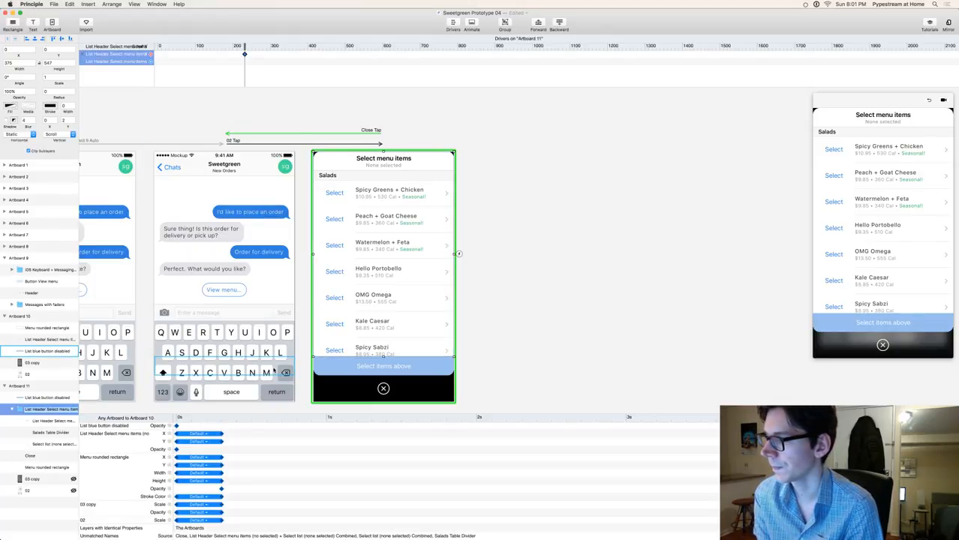
pyautogui.press('Return')
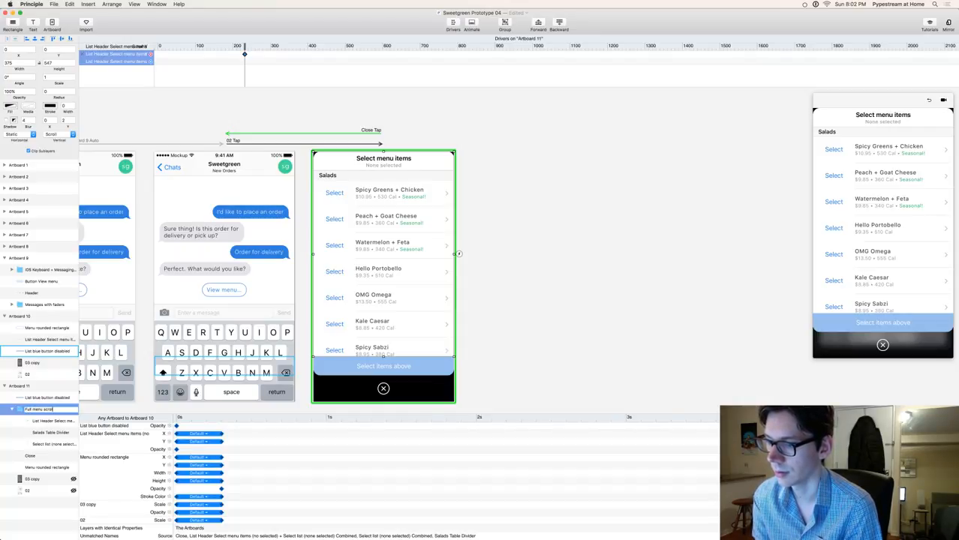
pyautogui.press('Return')
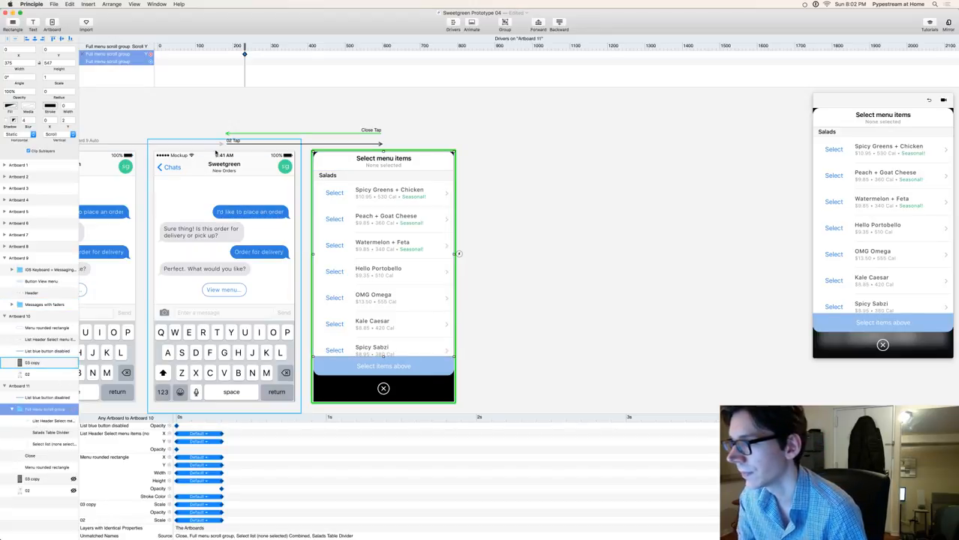
# - Delete the Full menu scroll group's Y driver keyframe at a scroll position of about 230
pyautogui.click(208, 100)
pyautogui.click(91, 54)
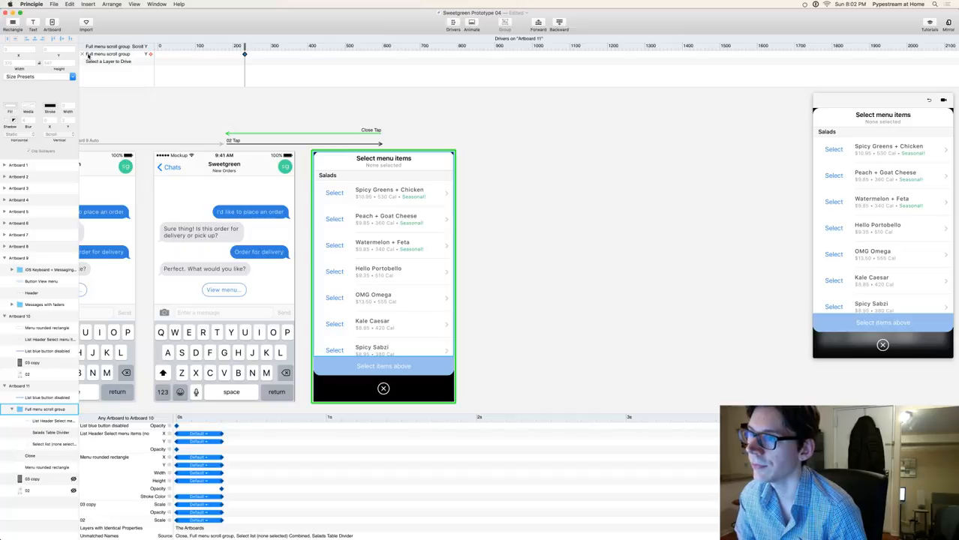
pyautogui.click(244, 55)
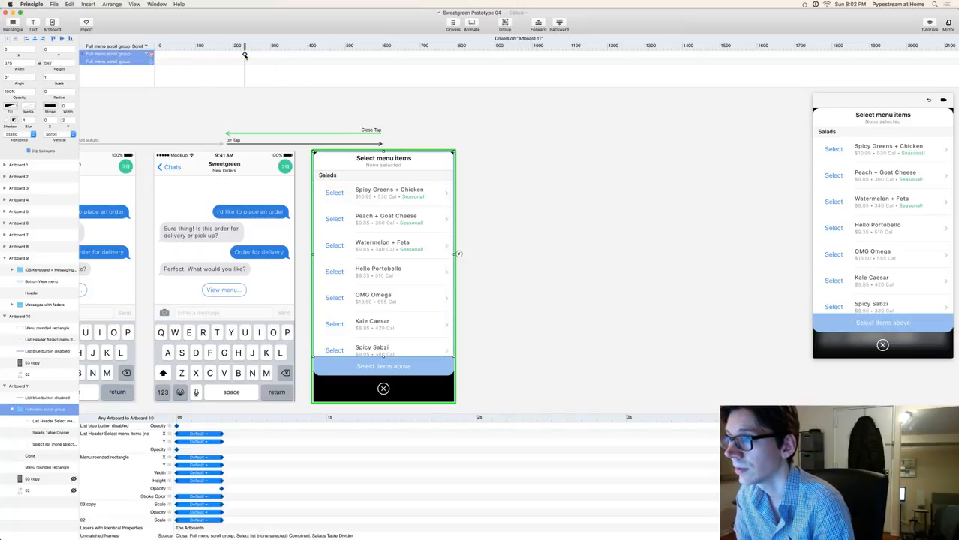
# - Add a Y driver for the Select menu items list header with a keyframe at a scroll position of about 230
pyautogui.click(387, 165)
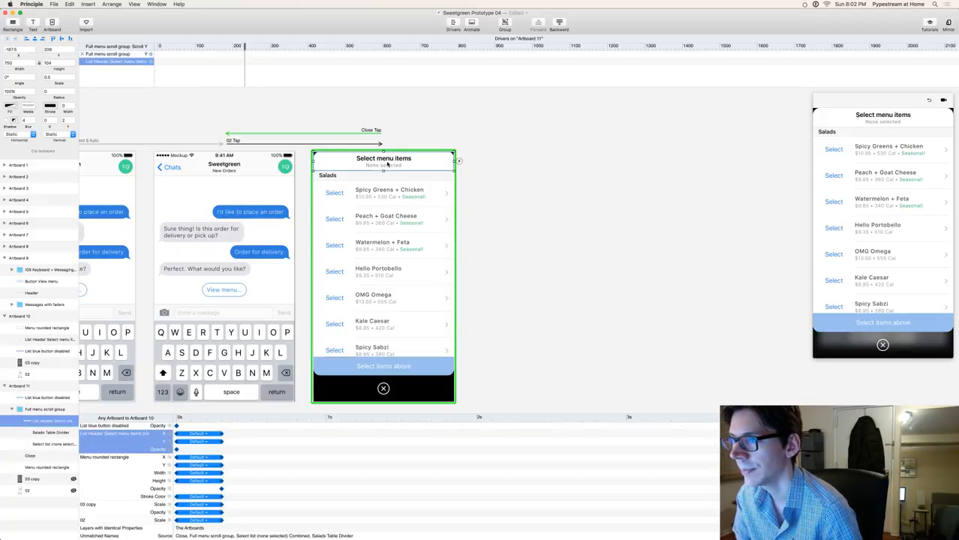
pyautogui.click(151, 62)
pyautogui.click(160, 72)
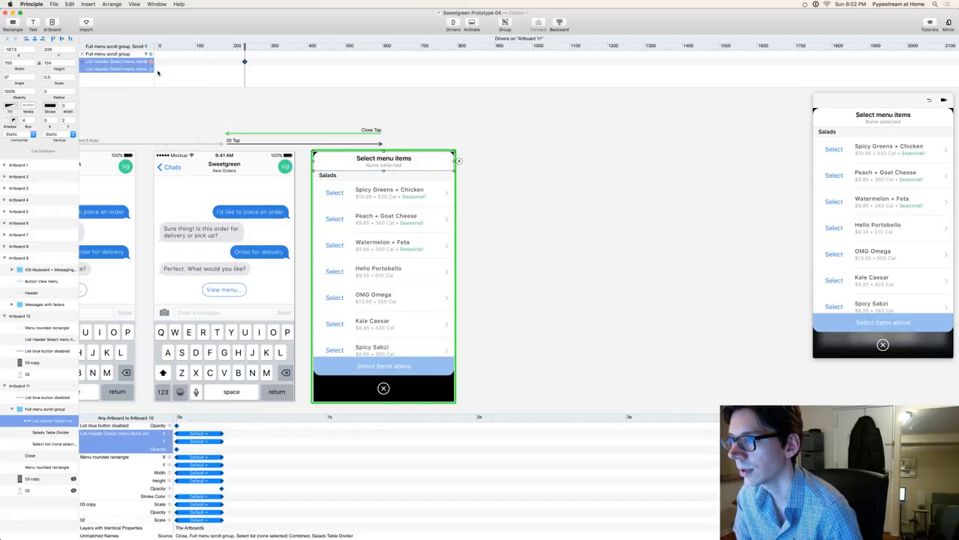
# - Add a keyframe at scroll position 0 to the Y driver of the Select menu items list header
pyautogui.moveTo(245, 47); pyautogui.dragTo(214, 47)
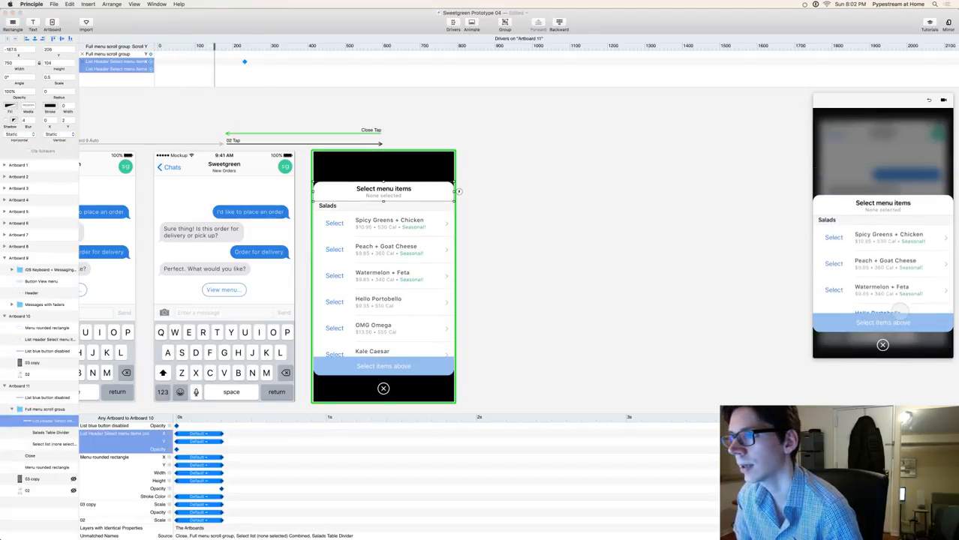
pyautogui.click(188, 111)
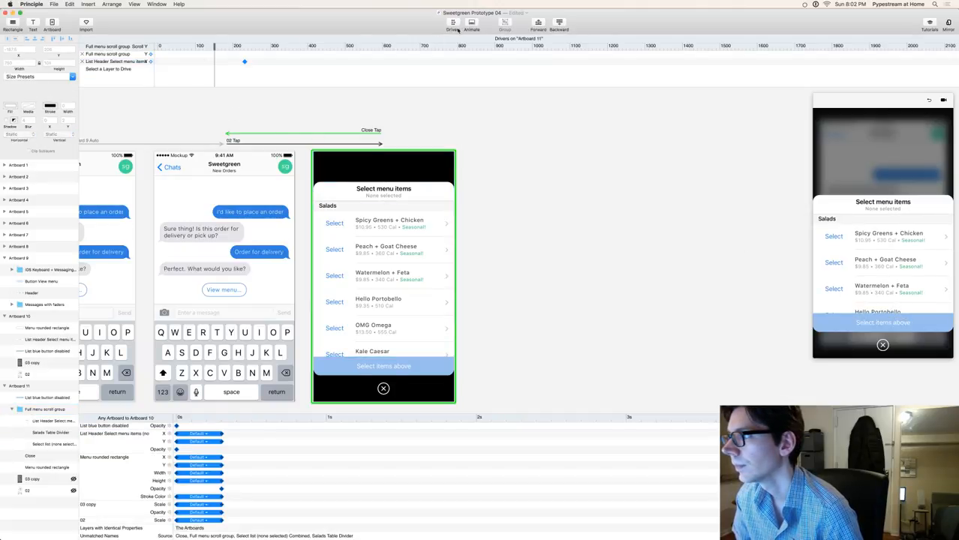
pyautogui.click(454, 23)
pyautogui.click(453, 24)
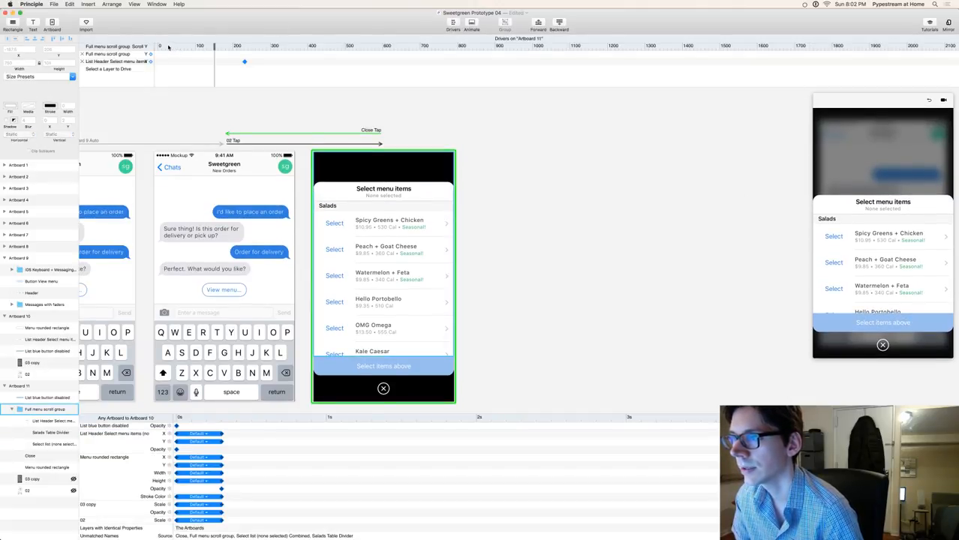
pyautogui.moveTo(158, 46); pyautogui.dragTo(163, 50)
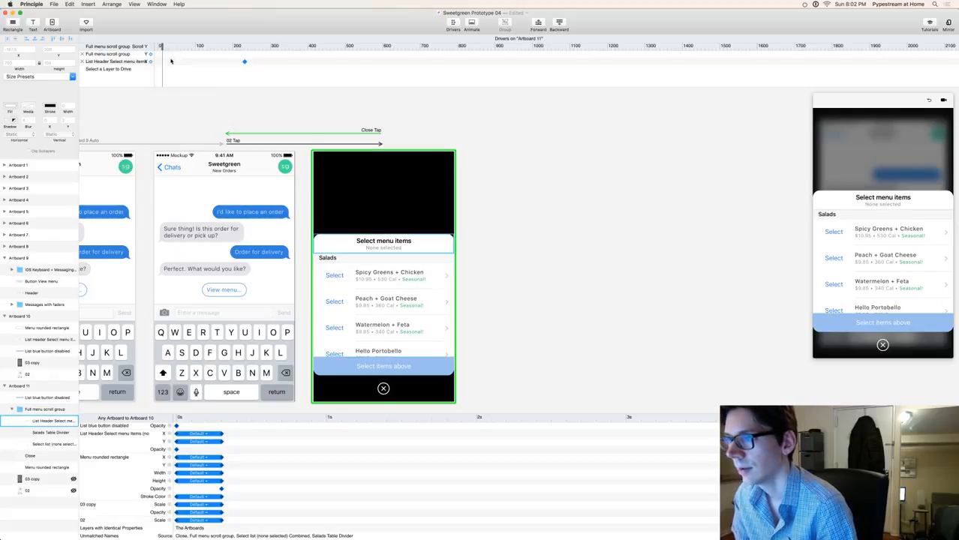
pyautogui.scroll(1, 167, 63)
pyautogui.scroll(4, 167, 63)
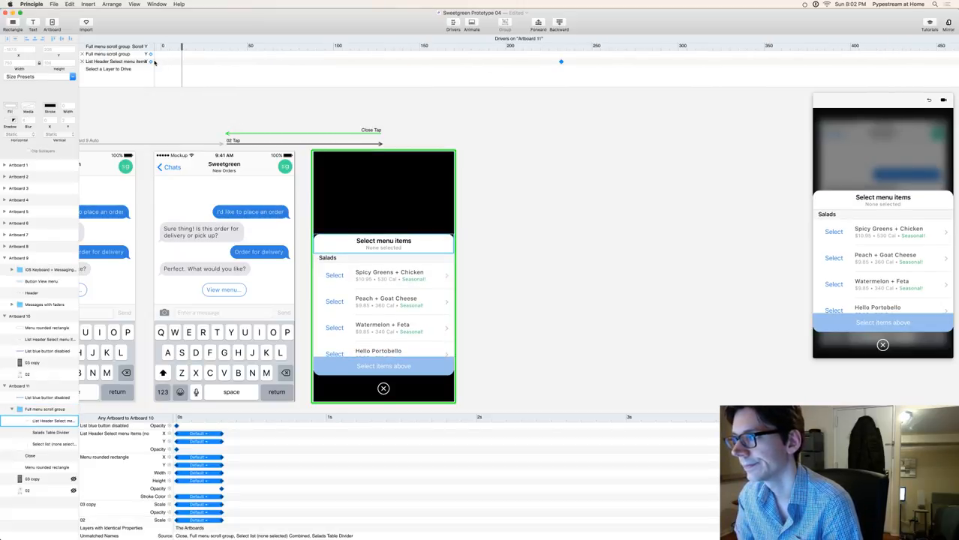
pyautogui.scroll(1, 180, 68)
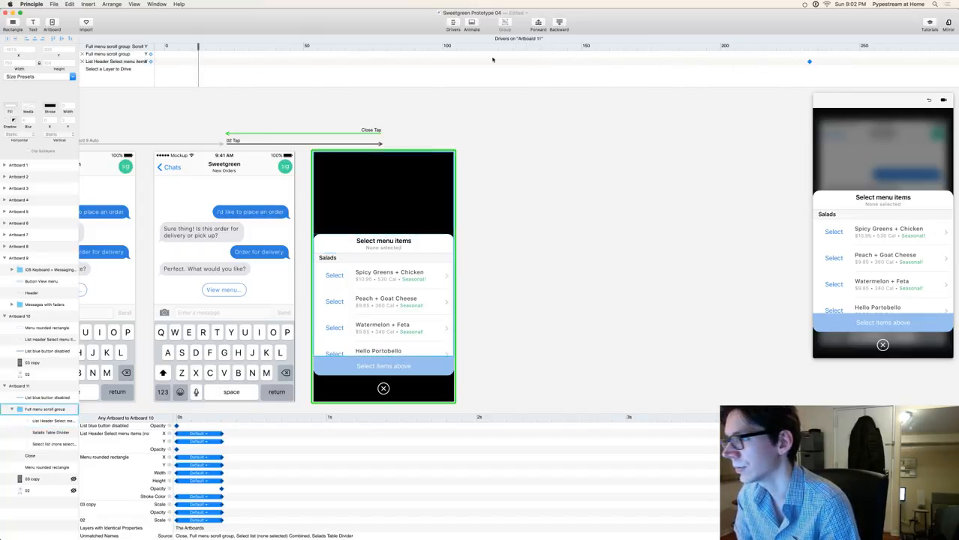
pyautogui.moveTo(182, 74); pyautogui.dragTo(215, 65)
pyautogui.click(160, 58)
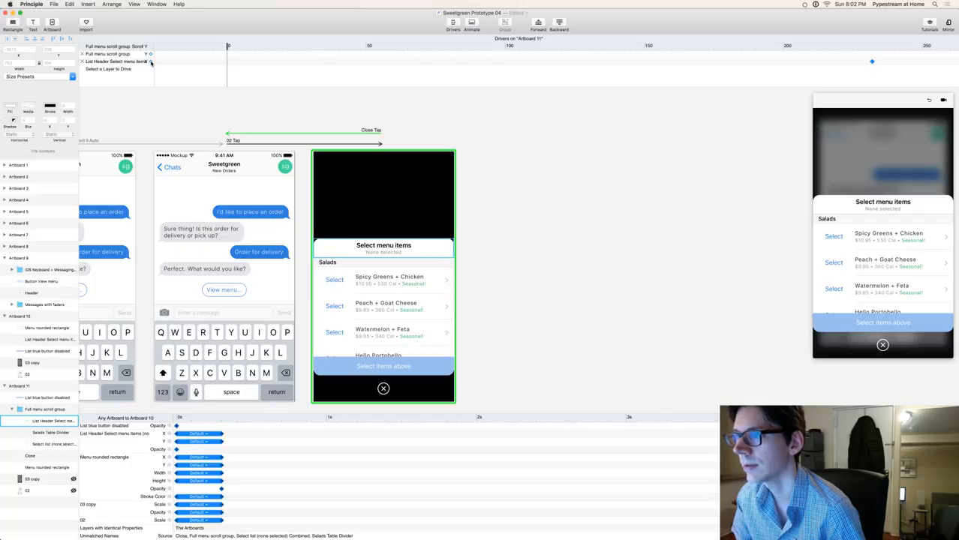
pyautogui.click(151, 61)
# - Scrub Artboard 11's scroll drivers from 0 past the header's keyframe at about 230 to the end of the menu list
pyautogui.moveTo(227, 47)
pyautogui.mouseDown()
pyautogui.moveTo(452, 46)
pyautogui.moveTo(229, 46)
pyautogui.moveTo(525, 60)
pyautogui.moveTo(901, 54)
pyautogui.moveTo(873, 54)
pyautogui.mouseUp()
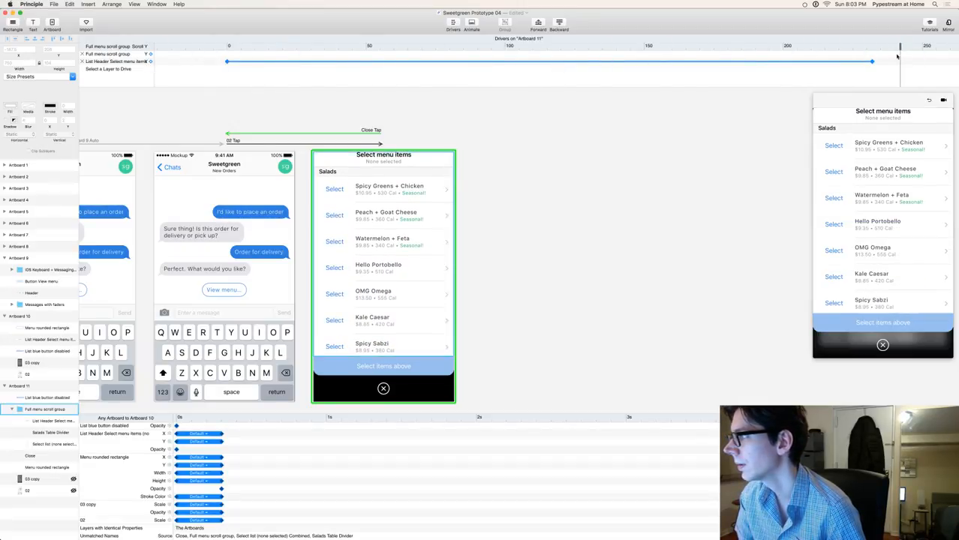
pyautogui.click(872, 62)
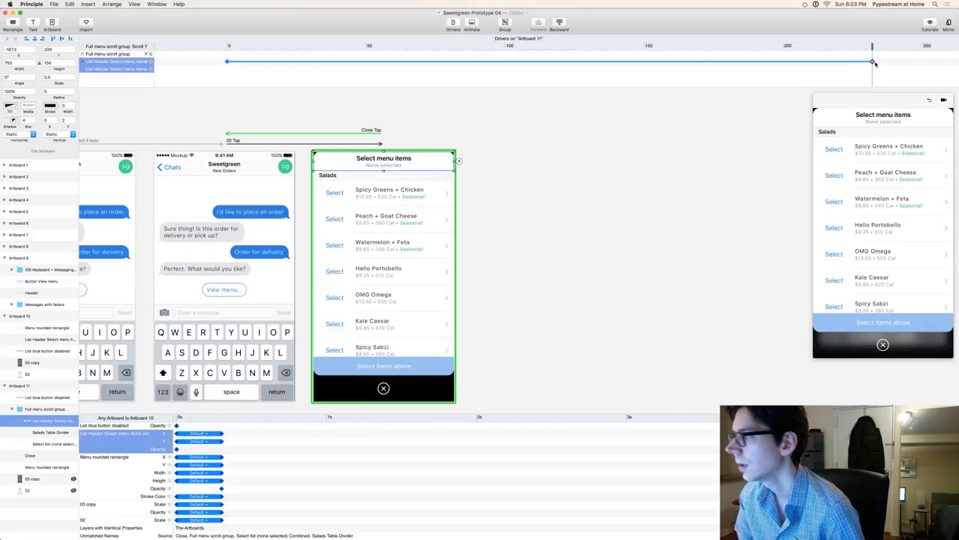
pyautogui.click(774, 119)
pyautogui.hscroll(10, 786, 78)
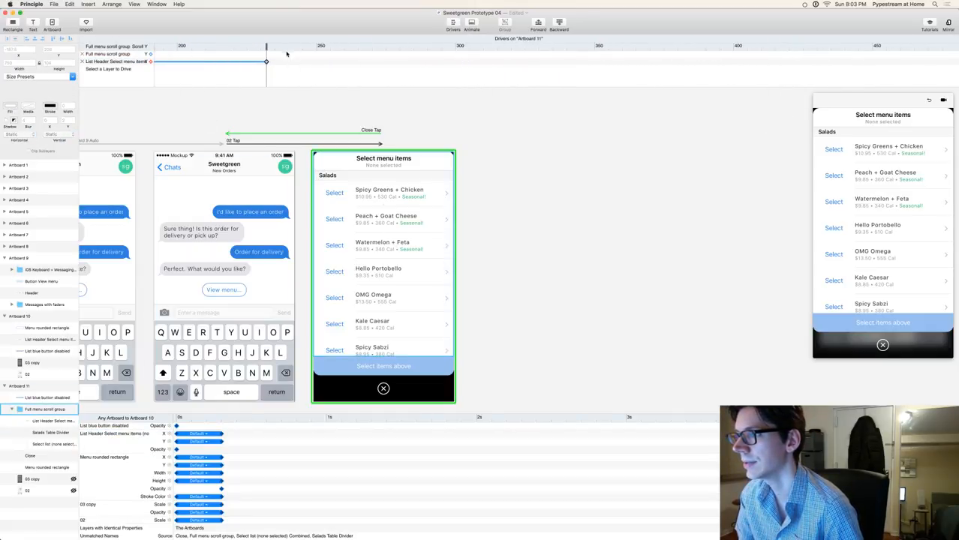
pyautogui.click(385, 198)
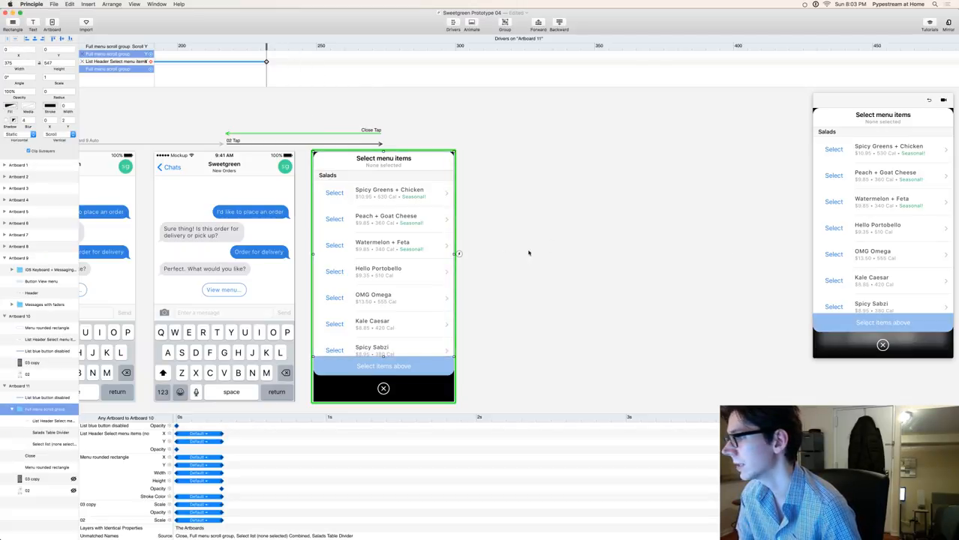
pyautogui.moveTo(267, 46); pyautogui.dragTo(958, 47)
pyautogui.hscroll(10, 744, 71)
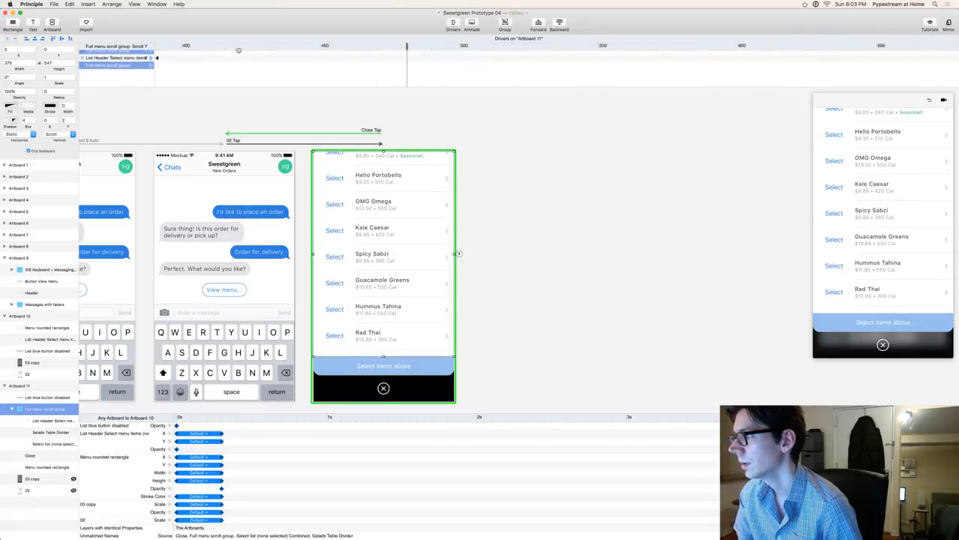
pyautogui.scroll(2, 372, 65)
pyautogui.scroll(-10, 374, 64)
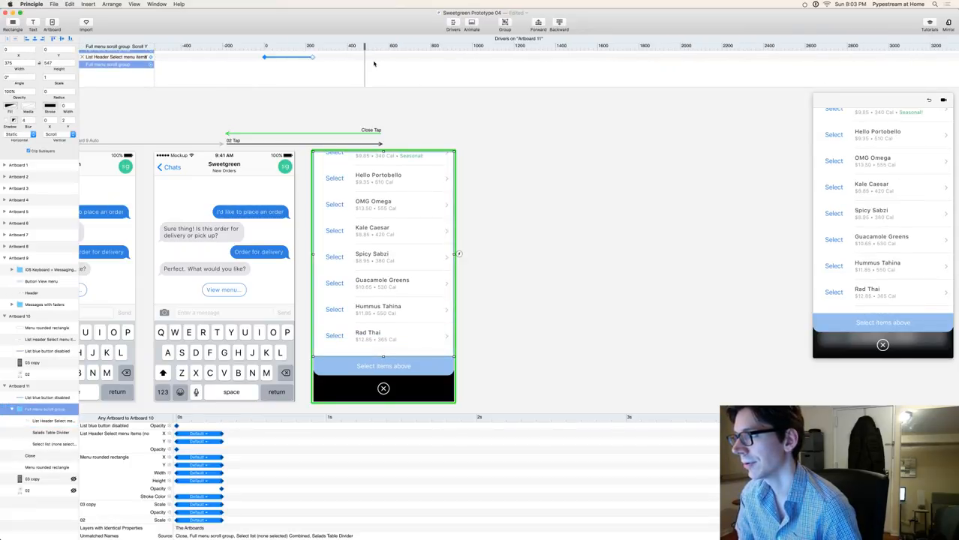
pyautogui.moveTo(368, 46); pyautogui.dragTo(588, 56)
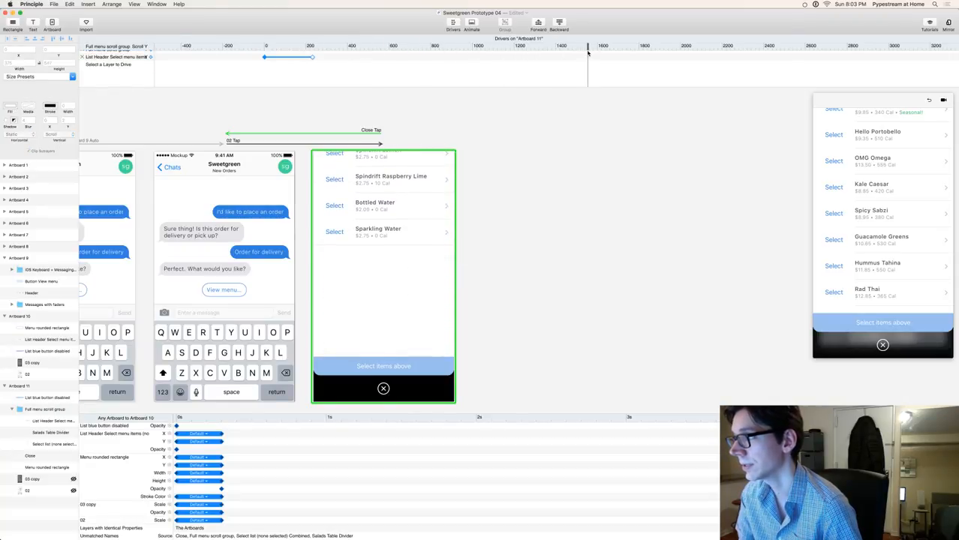
pyautogui.click(589, 53)
pyautogui.moveTo(588, 46); pyautogui.dragTo(640, 47)
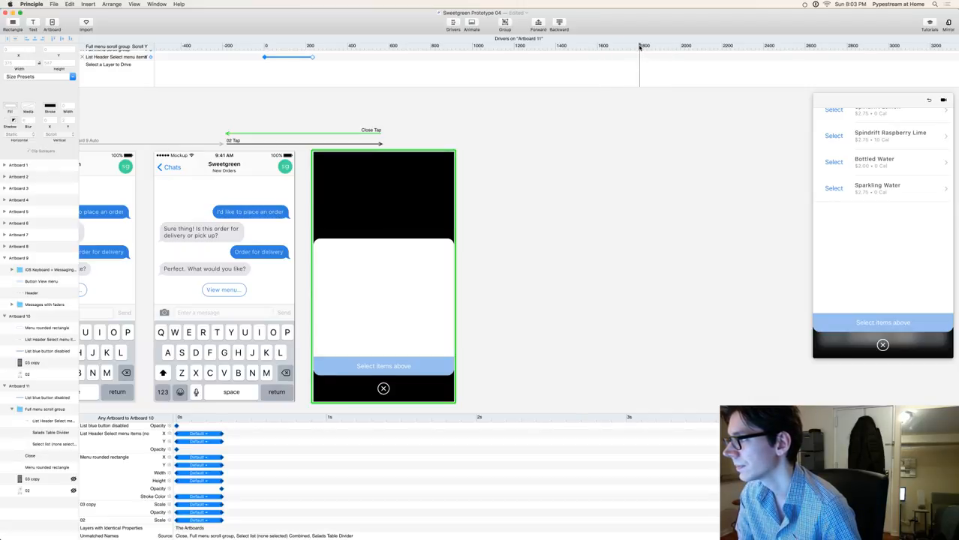
pyautogui.click(585, 54)
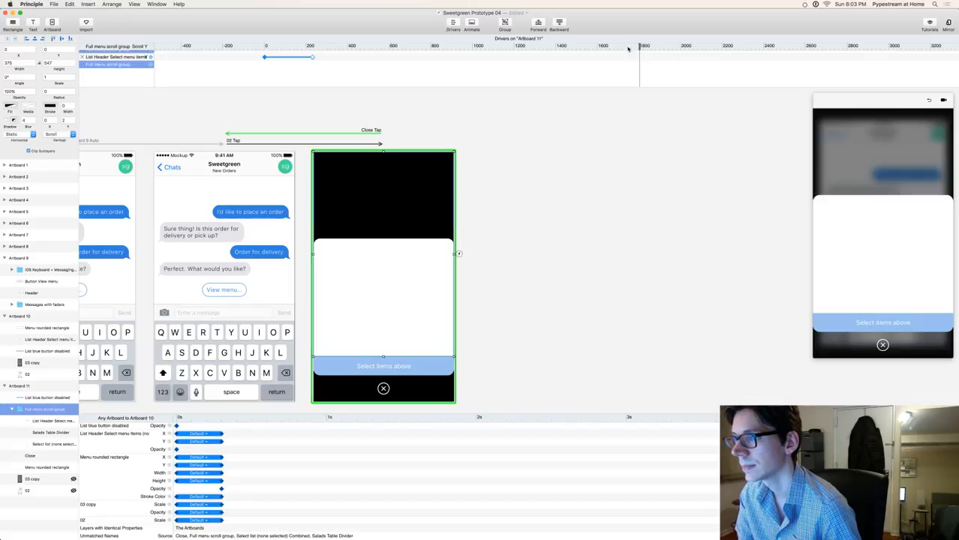
# - Add a list header Y keyframe at a scroll position of about 1780 and try moving the Full menu scroll group down
pyautogui.click(150, 58)
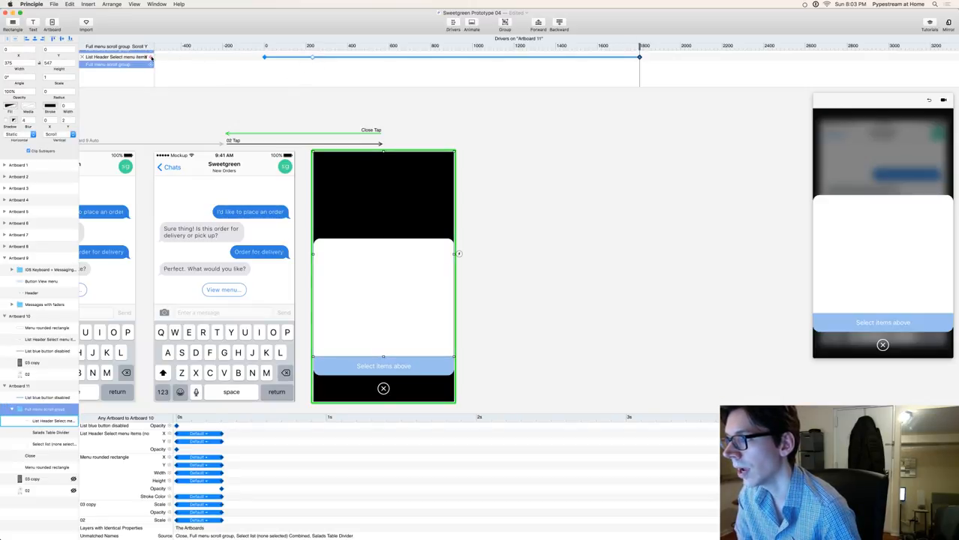
pyautogui.hotkey('shift', 'Down')
pyautogui.hotkey('shift', 'Down')
pyautogui.hotkey('shift', 'Down')
pyautogui.hotkey('shift', 'Down')
pyautogui.hotkey('shift', 'Down')
pyautogui.hotkey('shift', 'Down')
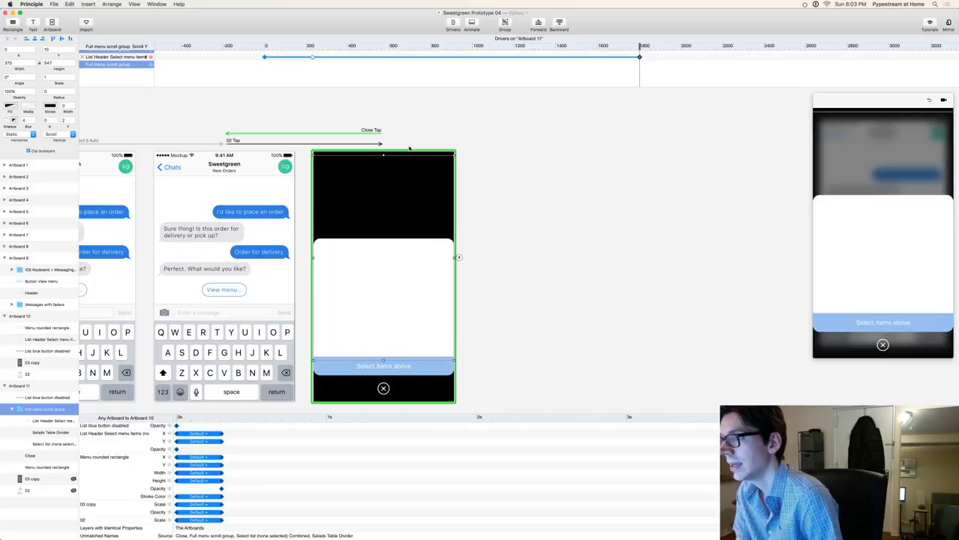
pyautogui.hotkey('shift', 'Up')
pyautogui.hotkey('shift', 'Up')
pyautogui.hotkey('shift', 'Up')
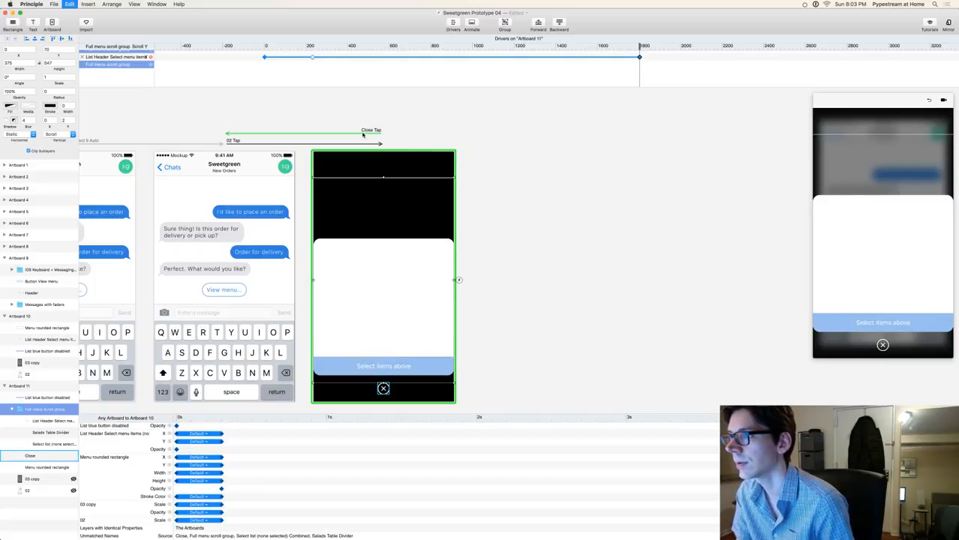
pyautogui.hotkey('shift', 'Up')
pyautogui.hotkey('shift', 'Up')
pyautogui.hotkey('shift', 'Up')
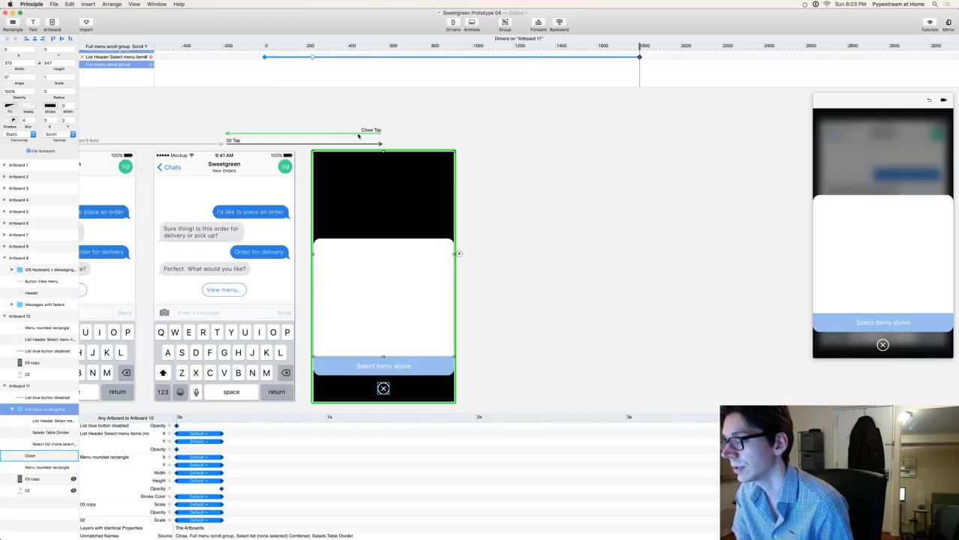
# - Move the Select menu items list header down to Y 1306 at the keyframe near scroll position 1780
pyautogui.click(117, 58)
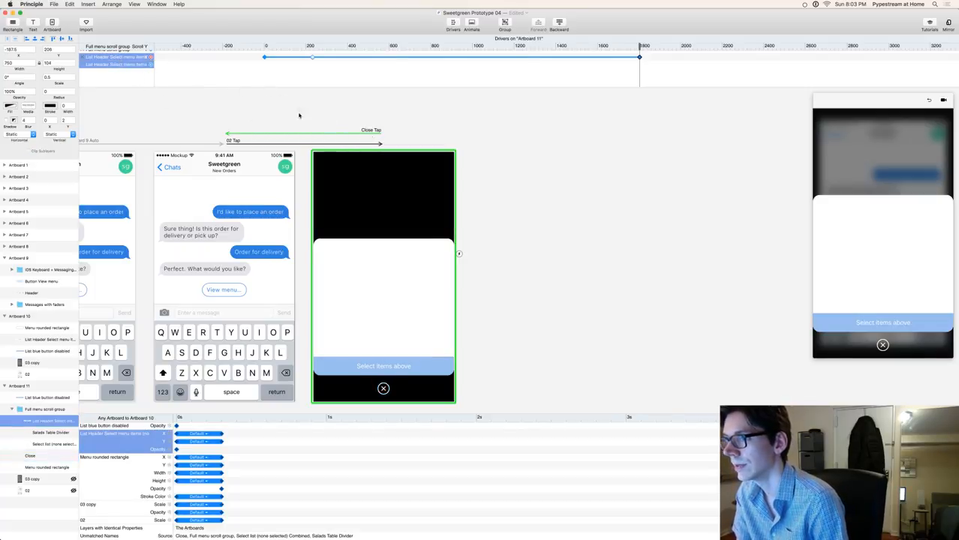
pyautogui.click(443, 197)
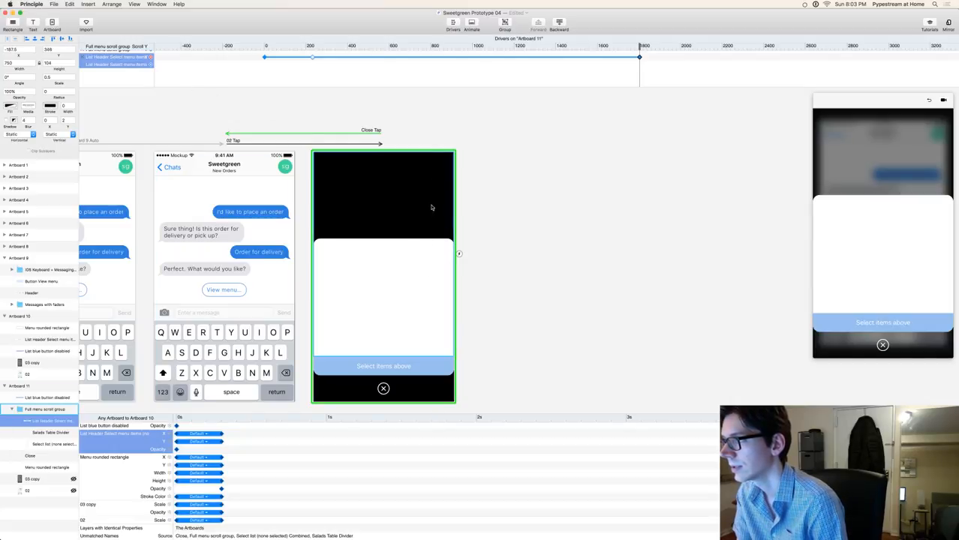
pyautogui.hotkey('shift', 'Down')
pyautogui.hotkey('shift', 'Down')
pyautogui.hotkey('shift', 'Down')
pyautogui.hotkey('shift', 'Down')
pyautogui.hotkey('shift', 'Down')
pyautogui.hotkey('shift', 'Down')
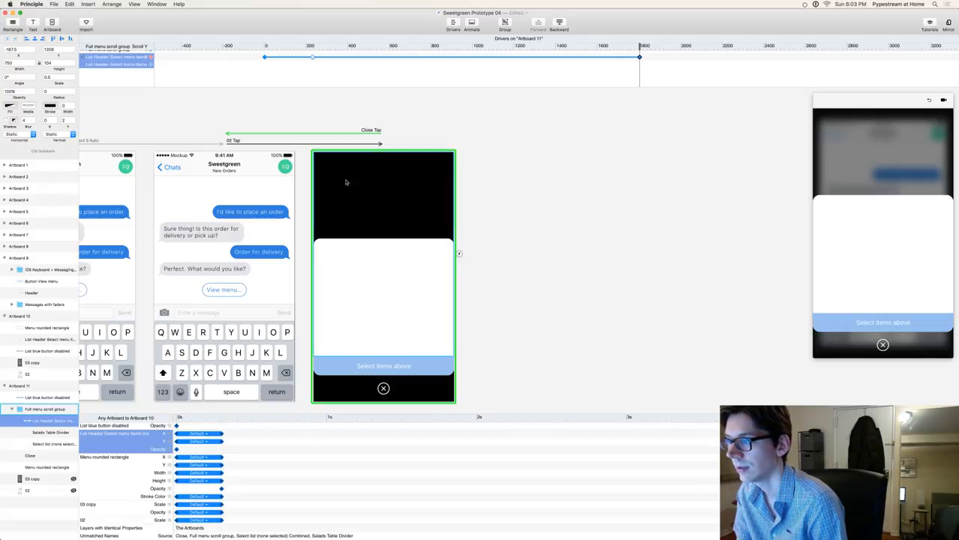
pyautogui.click(626, 47)
pyautogui.moveTo(626, 47); pyautogui.dragTo(614, 47)
pyautogui.click(639, 57)
# - Move the list header up to Y 906, and delete its Y keyframe at a scroll position of about 1780
pyautogui.hotkey('shift', 'Up')
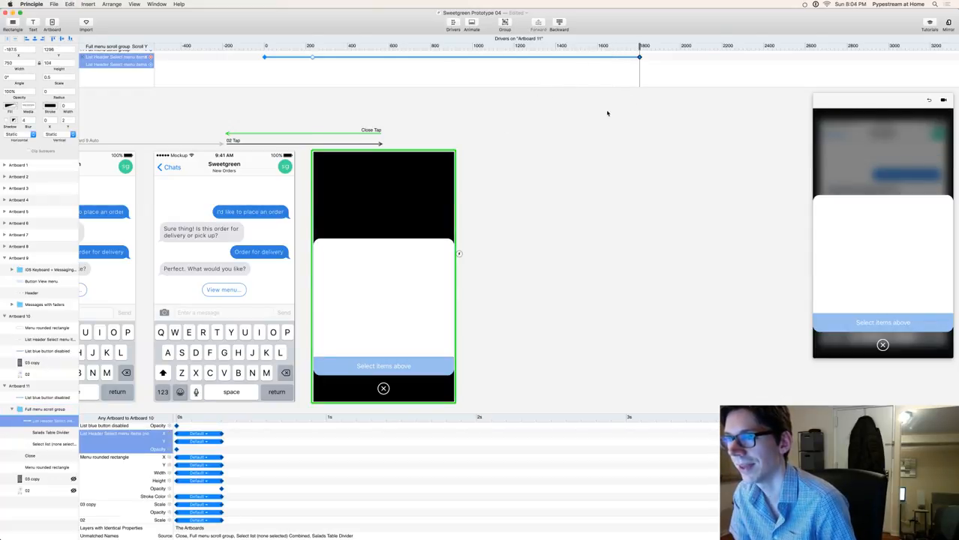
pyautogui.hotkey('shift', 'Up')
pyautogui.hotkey('shift', 'Up')
pyautogui.hotkey('shift', 'Up')
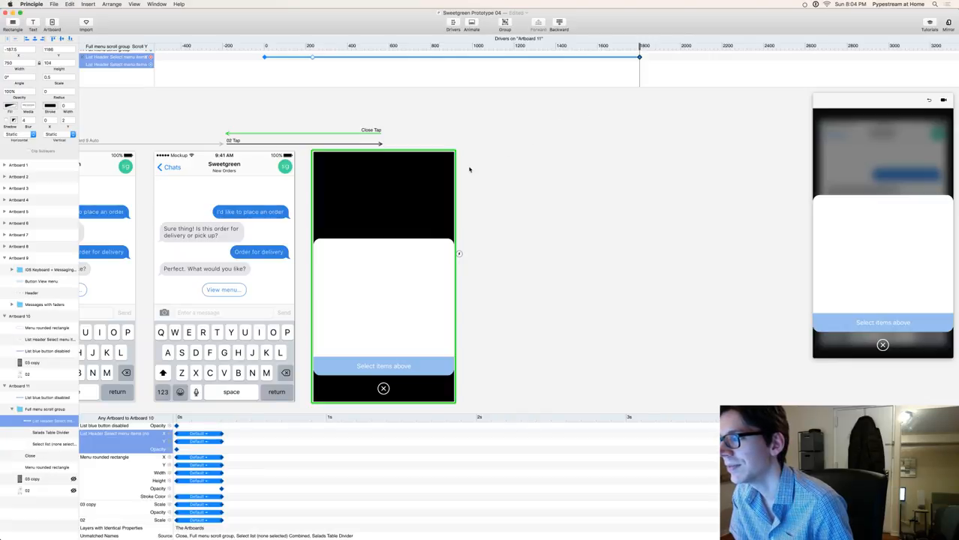
pyautogui.hotkey('shift', 'Up')
pyautogui.hotkey('shift', 'Up')
pyautogui.hotkey('shift', 'Up')
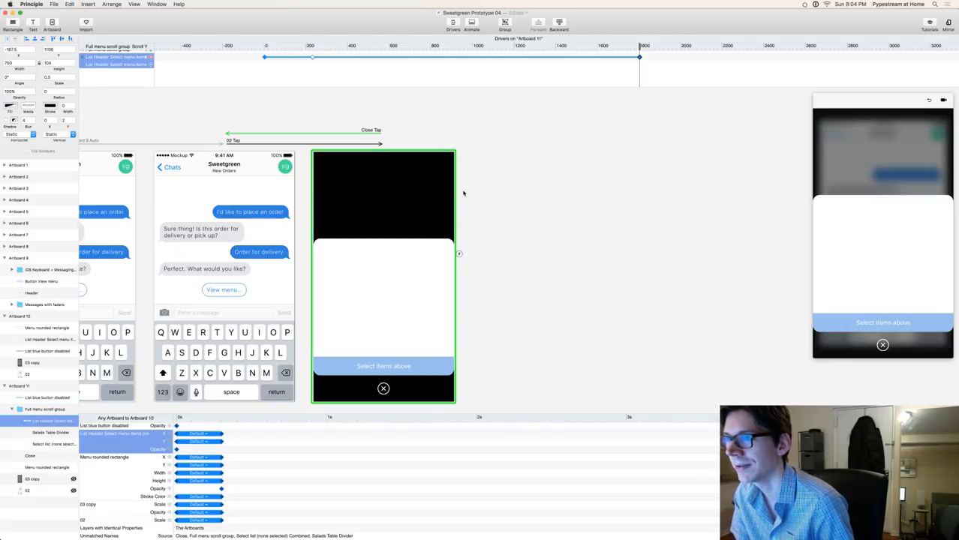
pyautogui.hotkey('shift', 'Up')
pyautogui.hotkey('shift', 'Up')
pyautogui.hotkey('shift', 'Up')
pyautogui.hotkey('shift', 'Up')
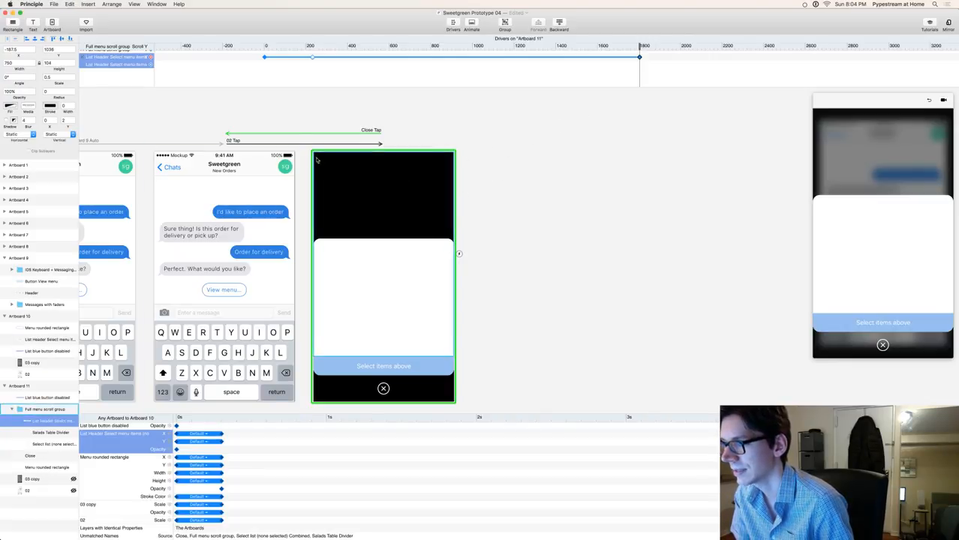
pyautogui.hotkey('shift', 'Up')
pyautogui.hotkey('shift', 'Up')
pyautogui.hotkey('shift', 'Up')
pyautogui.hotkey('shift', 'Up')
pyautogui.hotkey('shift', 'Up')
pyautogui.hotkey('shift', 'Up')
pyautogui.hotkey('shift', 'Up')
pyautogui.hotkey('shift', 'Up')
pyautogui.hotkey('shift', 'Up')
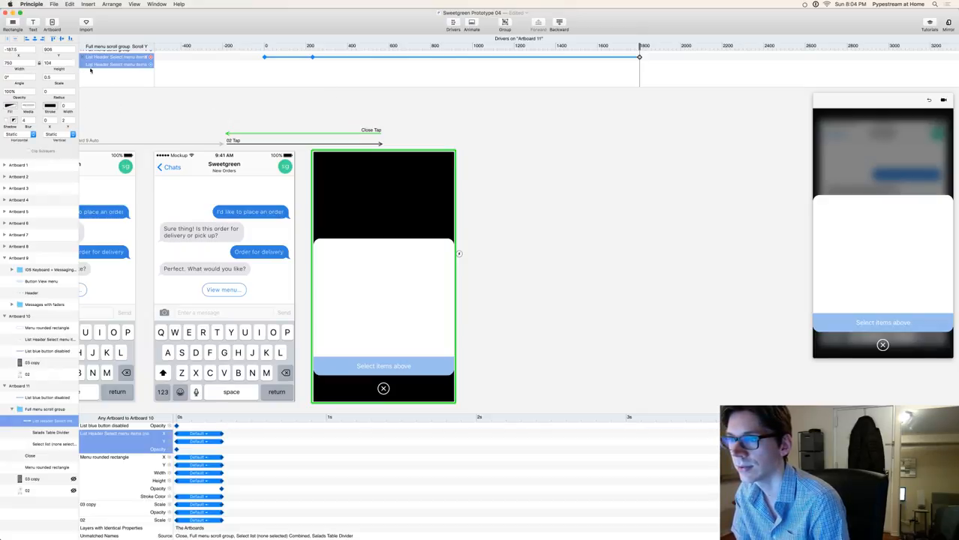
pyautogui.press('Delete')
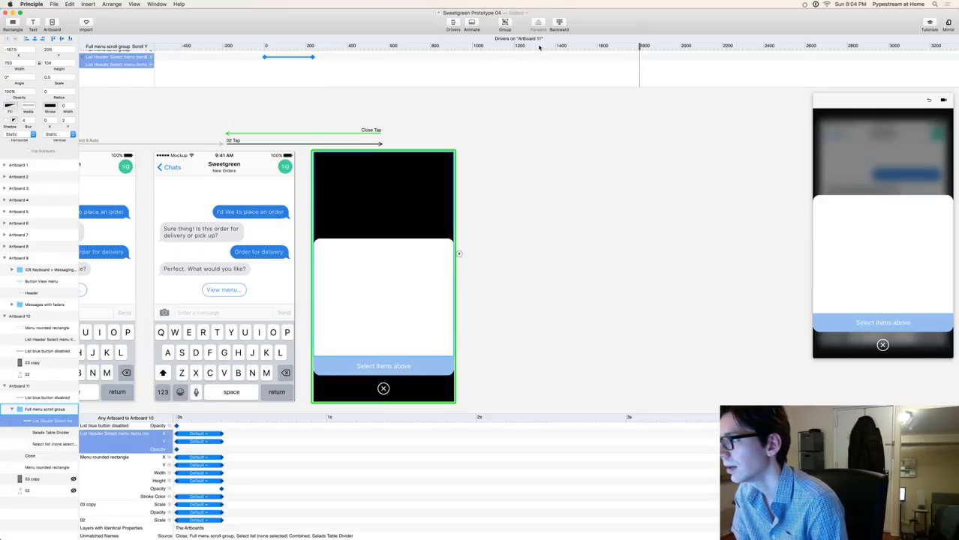
# - Add a Y keyframe for the list header at a scroll position of about 1670, near the list's end
pyautogui.click(611, 44)
pyautogui.moveTo(612, 44); pyautogui.dragTo(618, 46)
pyautogui.click(151, 58)
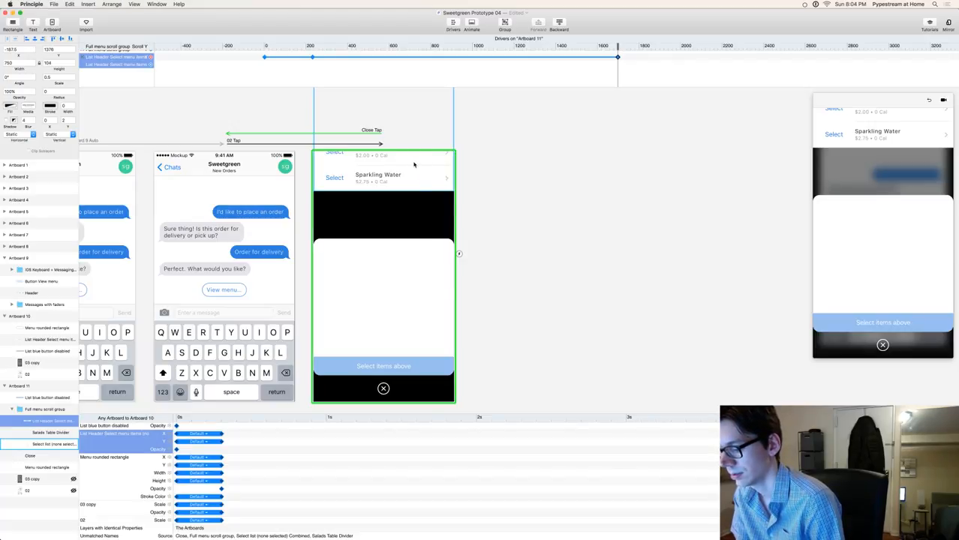
# - Move the list header down to Y 1676 at the last keyframe, placing it over the list near Artboard 11's top edge
pyautogui.press('super+minus')
pyautogui.press('super+minus')
pyautogui.hotkey('shift', 'Down')
pyautogui.hotkey('shift', 'Down')
pyautogui.hotkey('shift', 'Down')
pyautogui.hotkey('shift', 'Down')
pyautogui.hotkey('shift', 'Down')
pyautogui.hotkey('shift', 'Down')
pyautogui.hotkey('shift', 'Down')
pyautogui.hotkey('shift', 'Down')
pyautogui.hotkey('shift', 'Down')
pyautogui.hotkey('shift', 'Down')
pyautogui.hotkey('shift', 'Down')
pyautogui.hotkey('shift', 'Down')
pyautogui.hotkey('shift', 'Down')
pyautogui.hotkey('shift', 'Down')
pyautogui.hotkey('shift', 'Down')
pyautogui.hotkey('shift', 'Down')
pyautogui.hotkey('shift', 'Down')
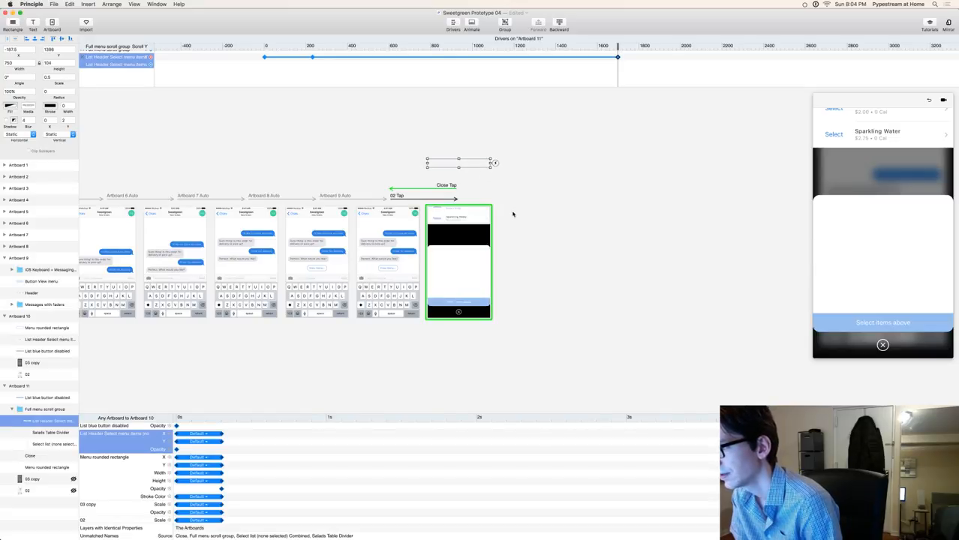
pyautogui.hotkey('shift', 'Down')
pyautogui.hotkey('shift', 'Down')
pyautogui.hotkey('shift', 'Down')
pyautogui.hotkey('shift', 'Down')
pyautogui.hotkey('shift', 'Down')
pyautogui.hotkey('shift', 'Down')
pyautogui.hotkey('shift', 'Down')
pyautogui.hotkey('shift', 'Down')
pyautogui.hotkey('shift', 'Down')
pyautogui.hotkey('shift', 'Down')
pyautogui.hotkey('shift', 'Down')
pyautogui.hotkey('shift', 'Down')
pyautogui.hotkey('shift', 'Down')
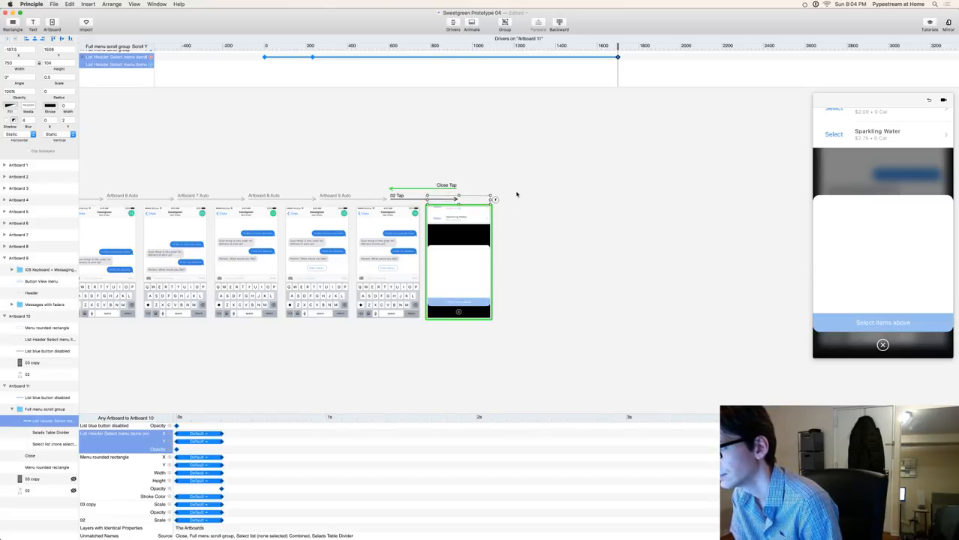
pyautogui.press('super+plus')
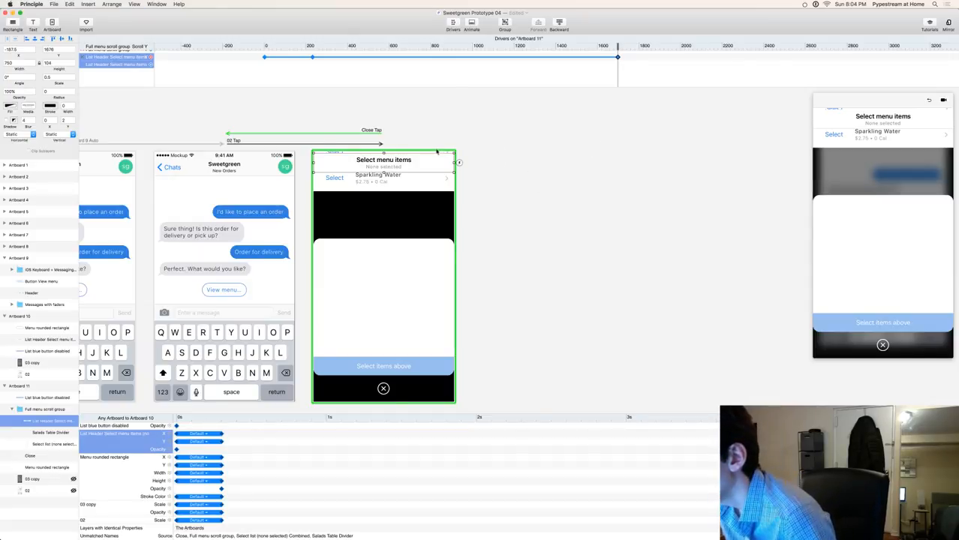
# - Nudge the list header up at the last Y keyframe so it sits flush with Artboard 11's top edge
pyautogui.scroll(5, 435, 155)
pyautogui.click(392, 133)
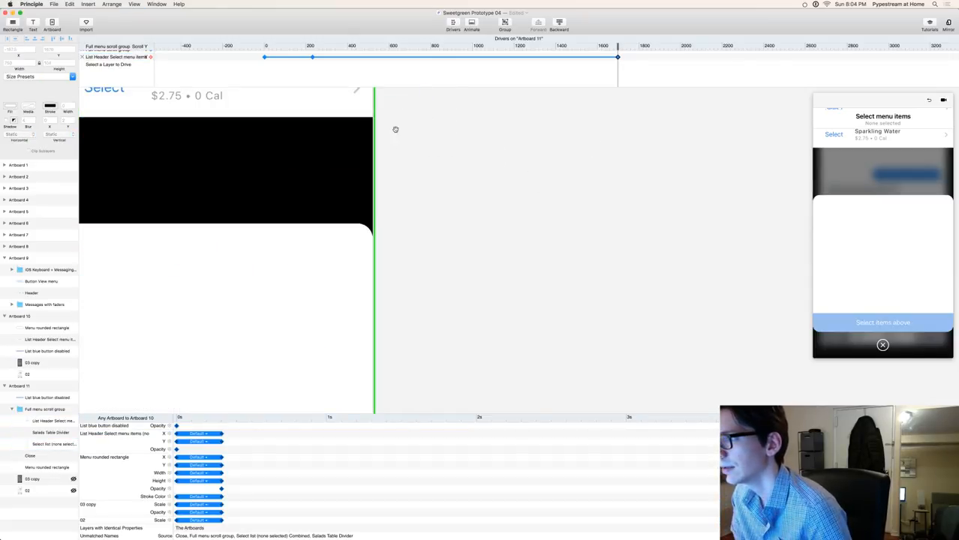
pyautogui.scroll(-3, 391, 133)
pyautogui.click(417, 186)
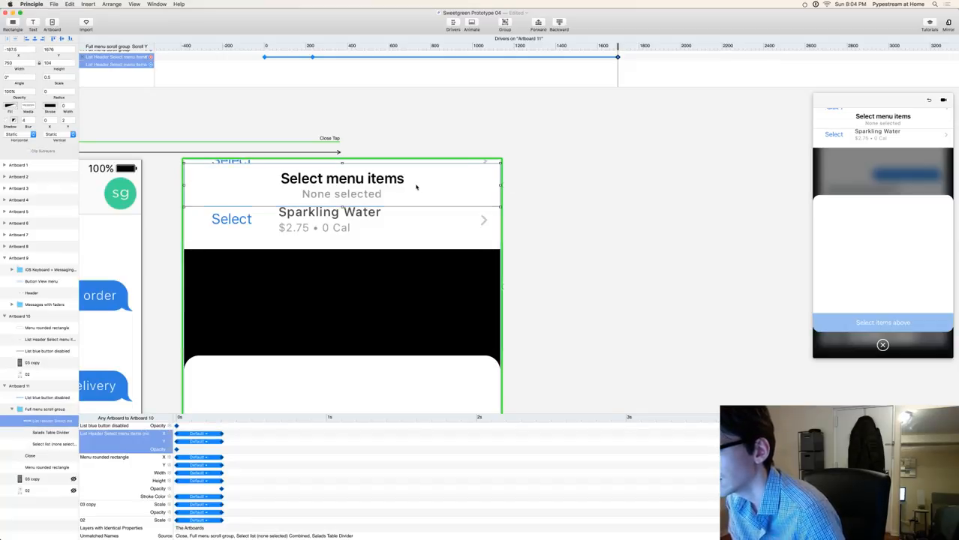
pyautogui.click(679, 153)
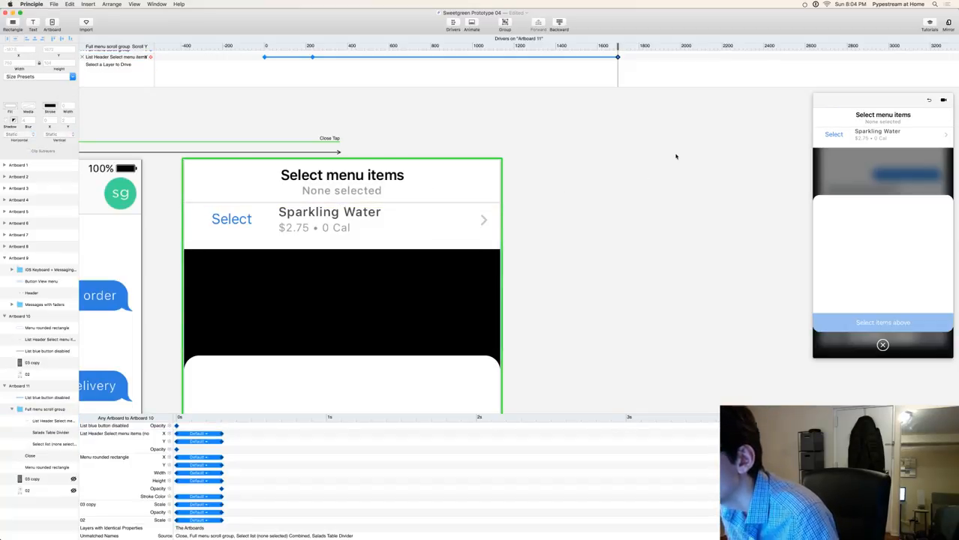
# - Scrub the scroll driver from the list's end to the middle keyframe and check the header's position
pyautogui.moveTo(575, 45); pyautogui.dragTo(319, 86)
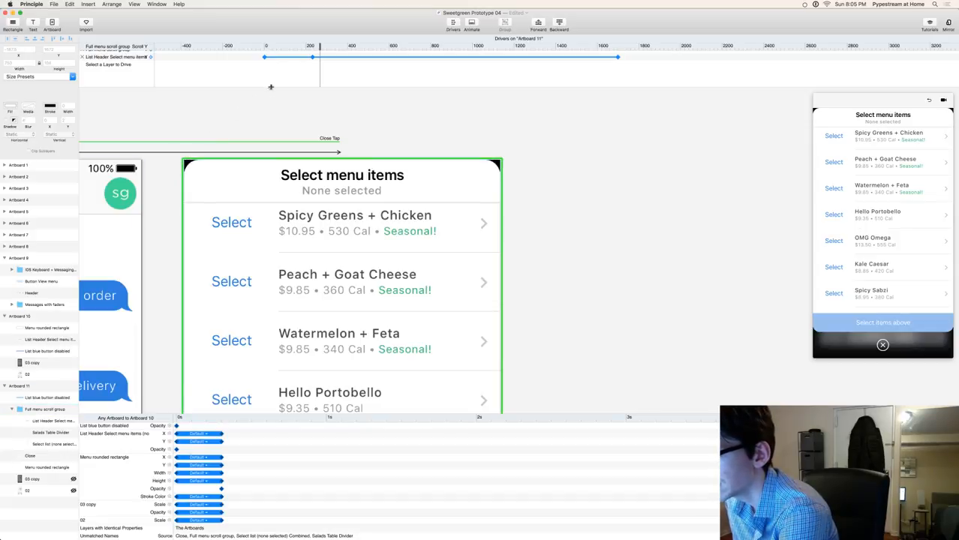
pyautogui.moveTo(320, 47)
pyautogui.mouseDown()
pyautogui.moveTo(346, 59)
pyautogui.moveTo(310, 60)
pyautogui.mouseUp()
pyautogui.click(197, 174)
pyautogui.click(183, 168)
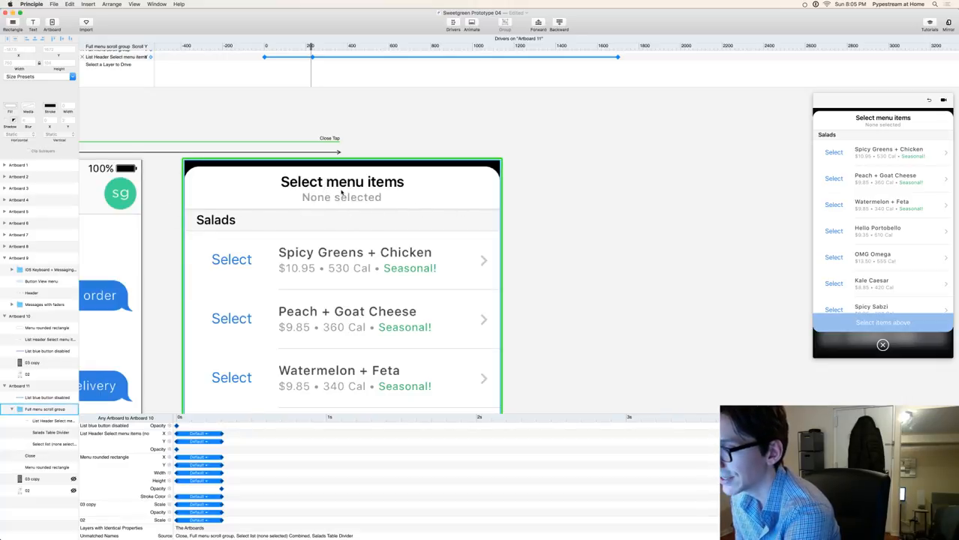
# - Move the list header down over the Salads divider at the middle Y keyframe, near scroll position 220
pyautogui.moveTo(310, 47)
pyautogui.mouseDown()
pyautogui.moveTo(344, 47)
pyautogui.moveTo(312, 46)
pyautogui.mouseUp()
pyautogui.click(275, 199)
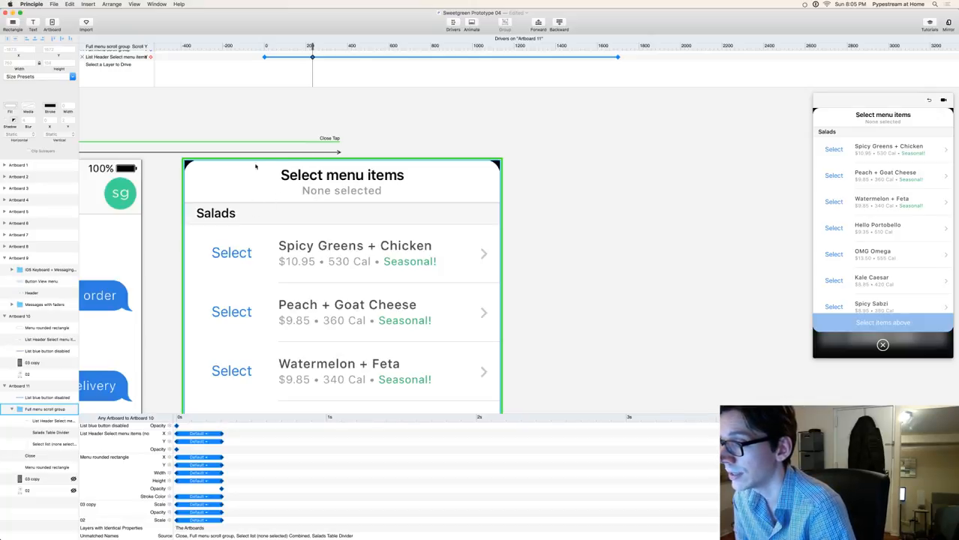
pyautogui.click(342, 170)
pyautogui.moveTo(342, 160); pyautogui.dragTo(344, 202)
# - Move the list header back up at scroll position 0, placing it directly above the Salads divider
pyautogui.moveTo(312, 56); pyautogui.dragTo(264, 57)
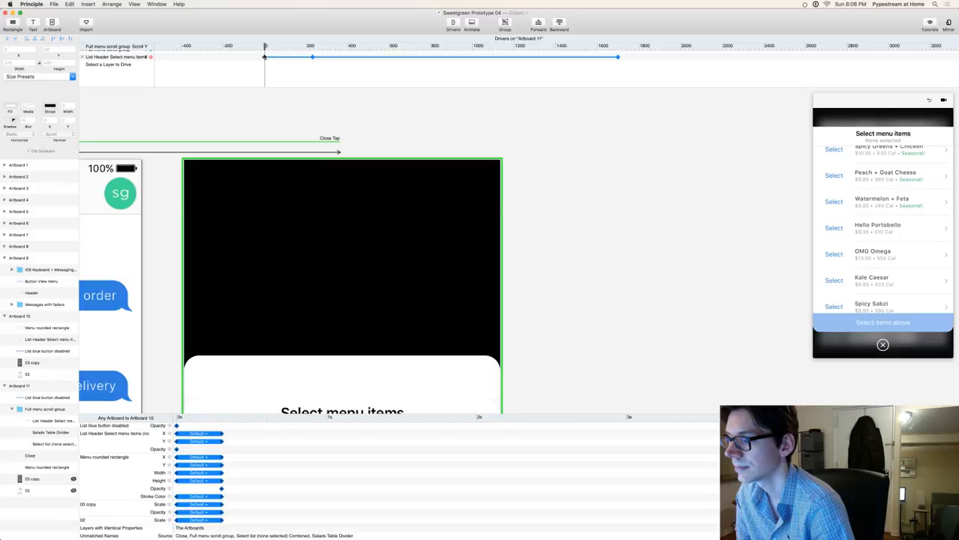
pyautogui.scroll(-5, 591, 287)
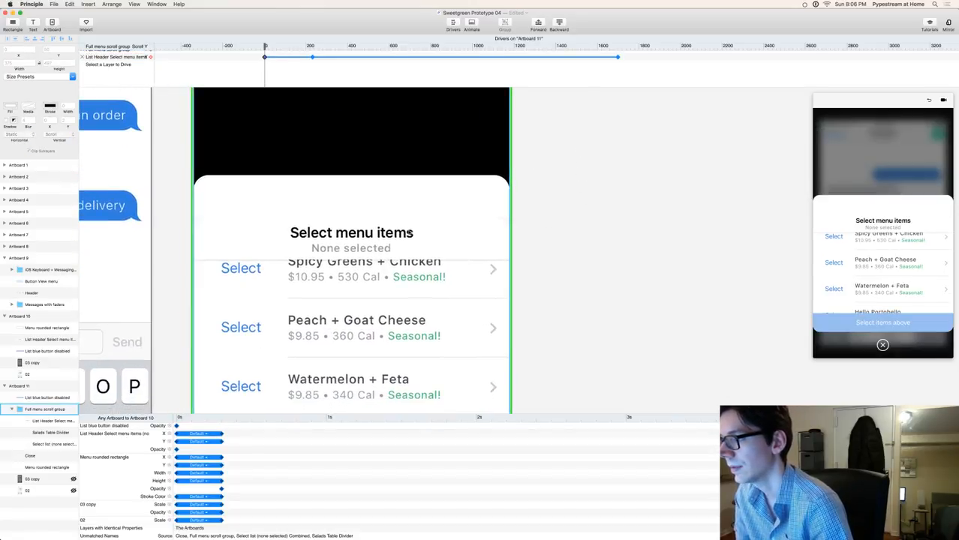
pyautogui.moveTo(394, 241); pyautogui.dragTo(387, 200)
pyautogui.click(567, 232)
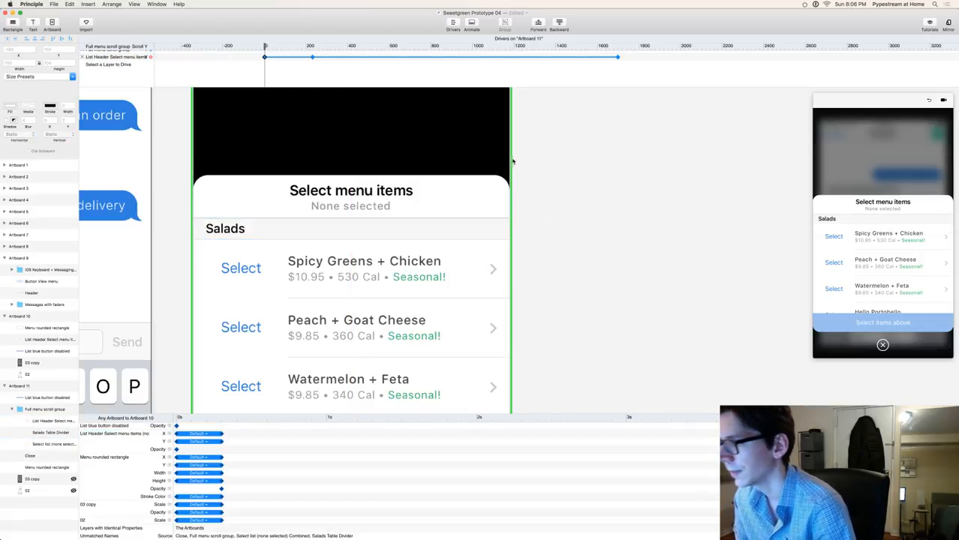
pyautogui.moveTo(265, 47)
pyautogui.mouseDown()
pyautogui.moveTo(291, 47)
pyautogui.moveTo(265, 48)
pyautogui.mouseUp()
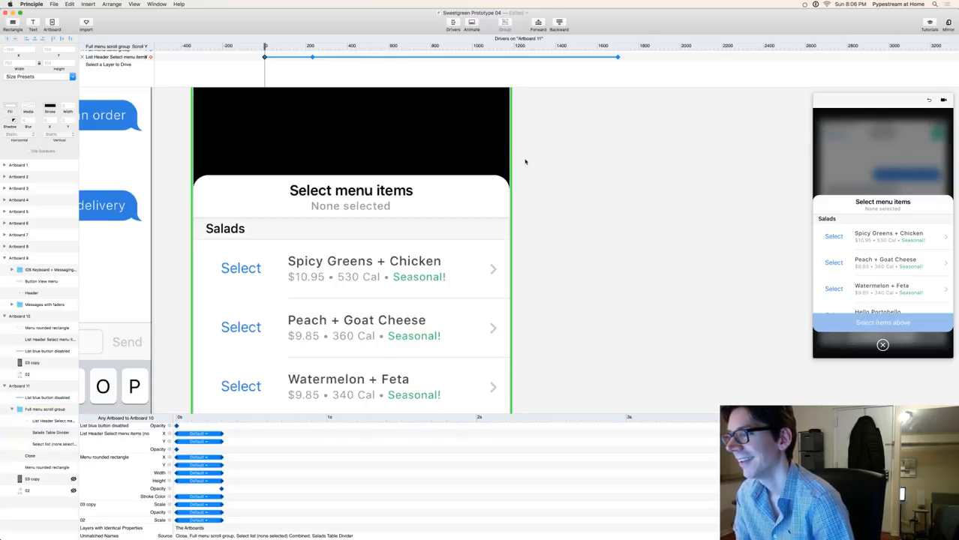
# - Revert the document to its last saved version, discarding the driver keyframe changes
pyautogui.click(54, 3)
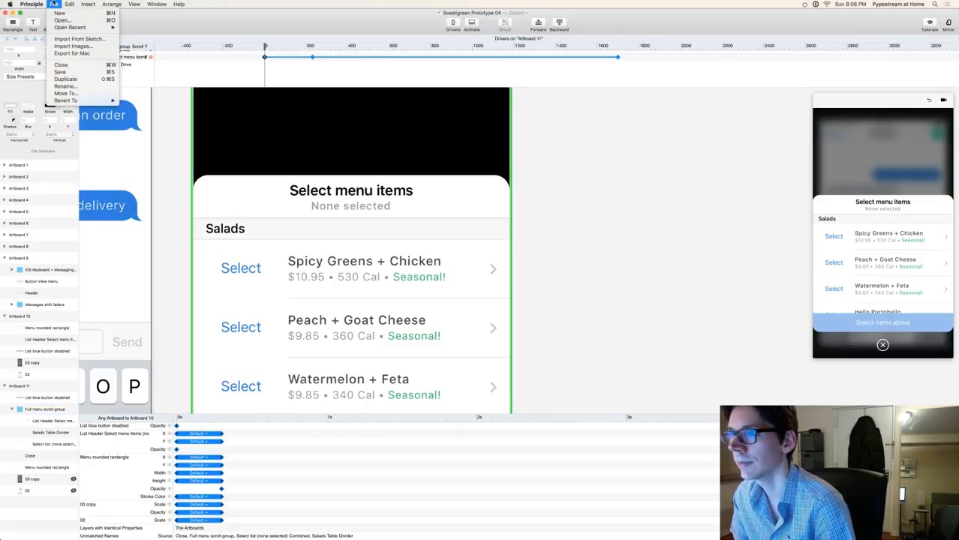
pyautogui.moveTo(105, 100)
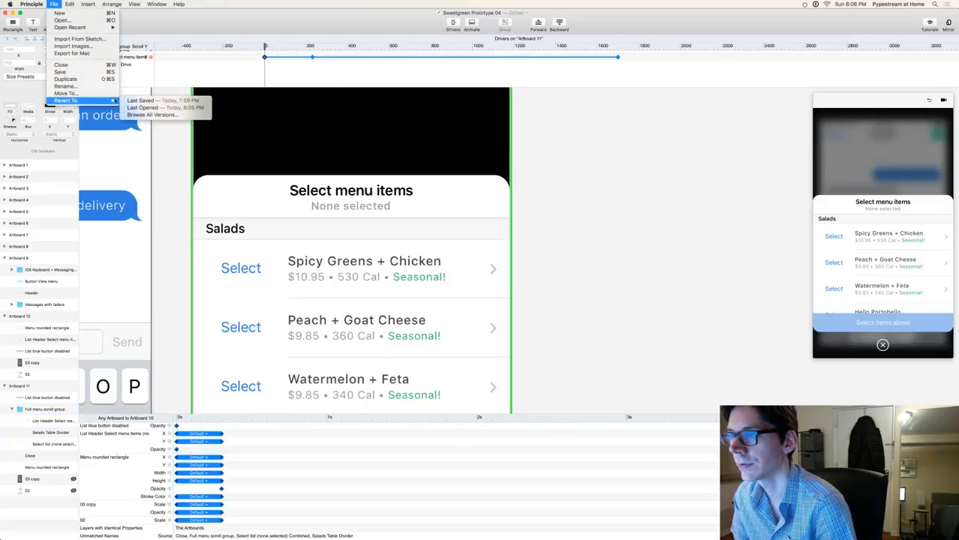
pyautogui.click(155, 100)
pyautogui.click(534, 76)
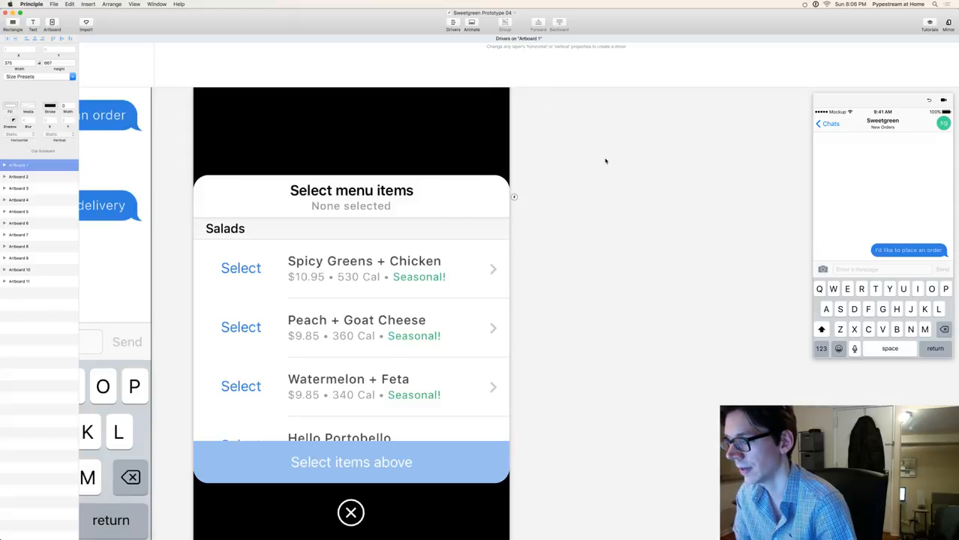
# - Duplicate the prototype document and name the copy Sweetgreen Prototype 05
pyautogui.click(369, 201)
pyautogui.press('super+minus')
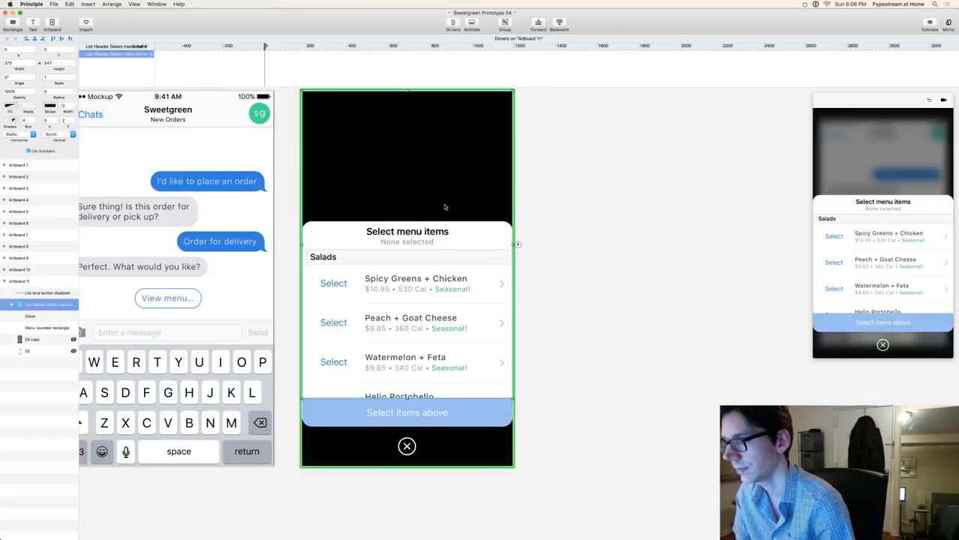
pyautogui.press('super+minus')
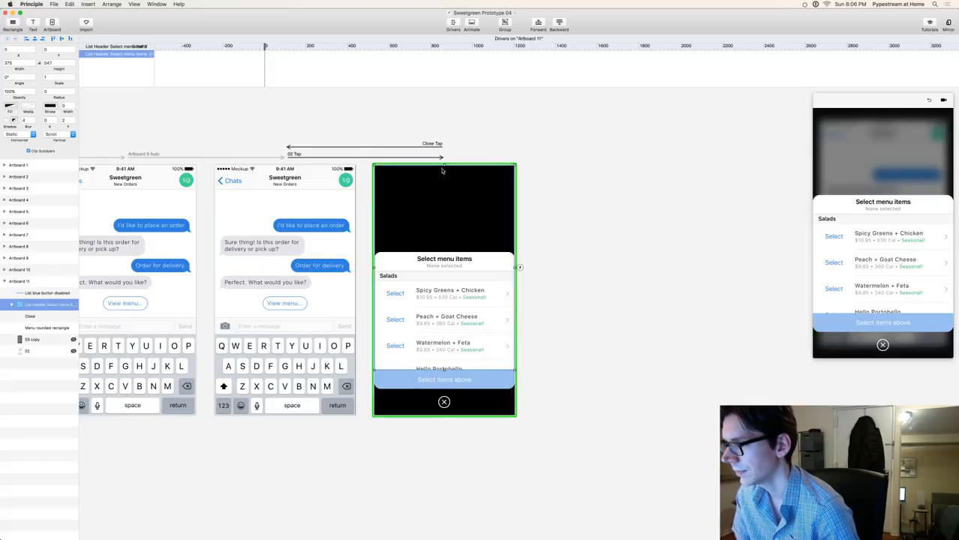
pyautogui.click(567, 214)
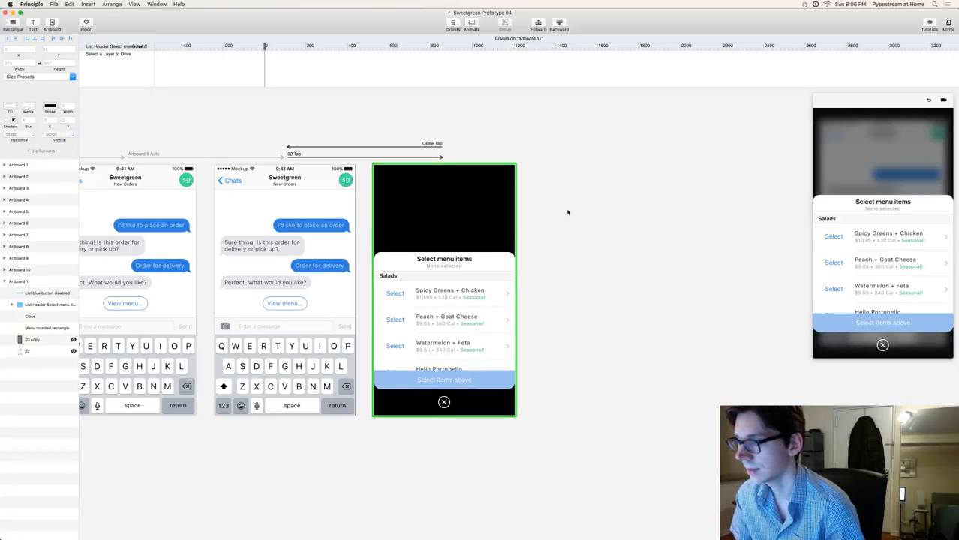
pyautogui.press('super+shift+s')
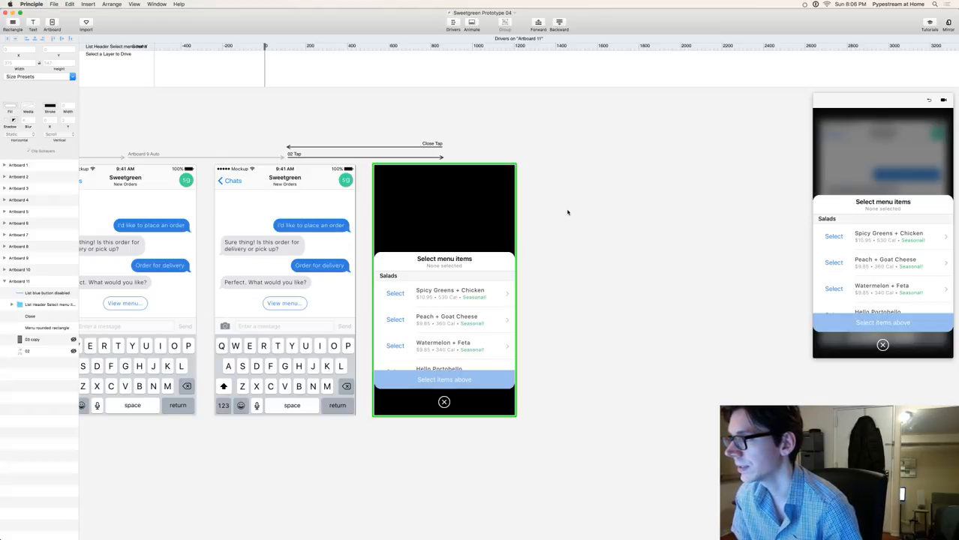
pyautogui.press('BackSpace')
pyautogui.write('5')
pyautogui.press('Return')
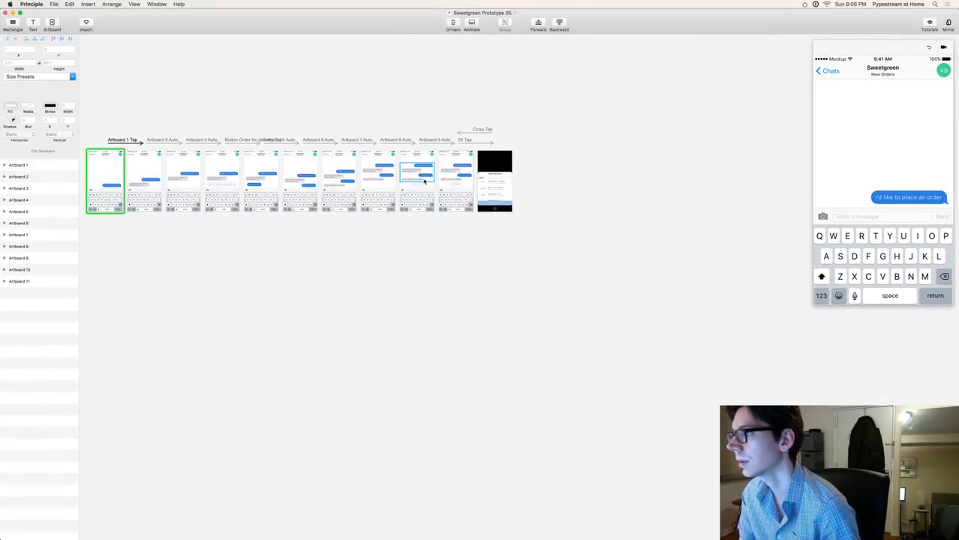
# - Copy the Select menu items list header from Artboard 11's scroll group and paste it outside, above the group
pyautogui.click(494, 160)
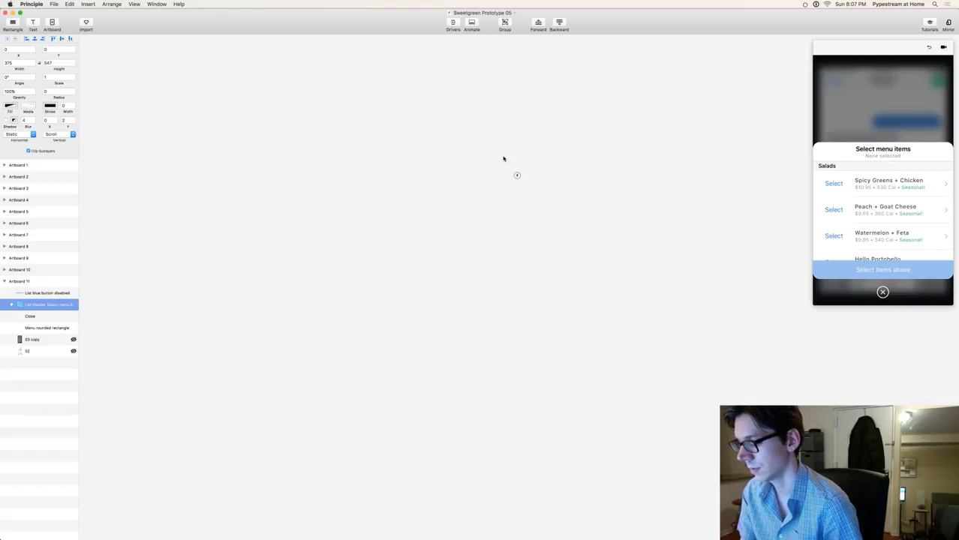
pyautogui.press('super+plus')
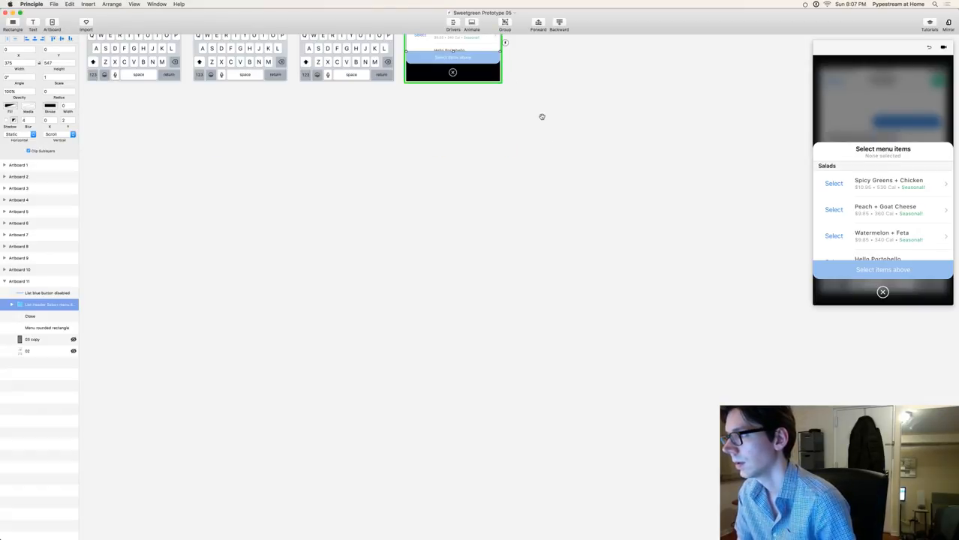
pyautogui.moveTo(542, 119); pyautogui.dragTo(548, 325)
pyautogui.press('super+plus')
pyautogui.scroll(5, 570, 240)
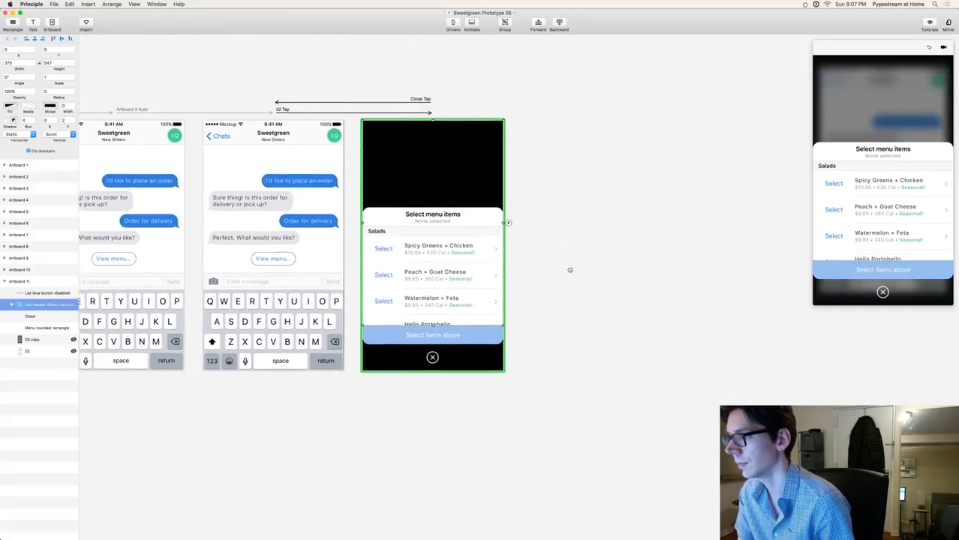
pyautogui.click(619, 210)
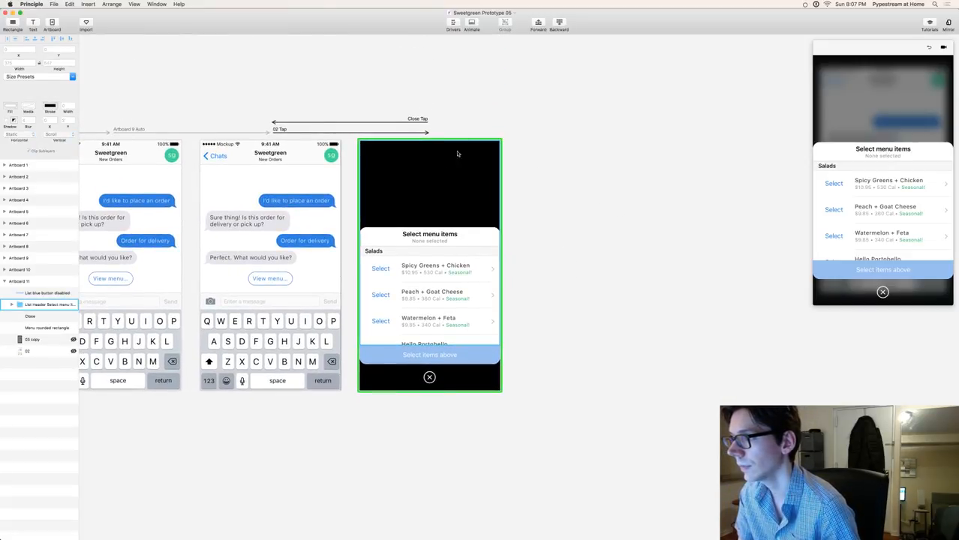
pyautogui.click(432, 168)
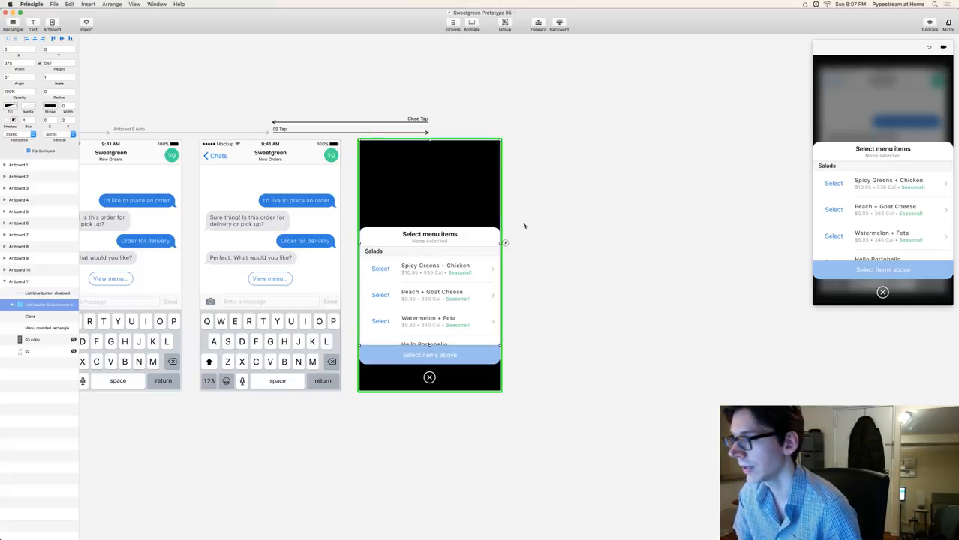
pyautogui.doubleClick(459, 236)
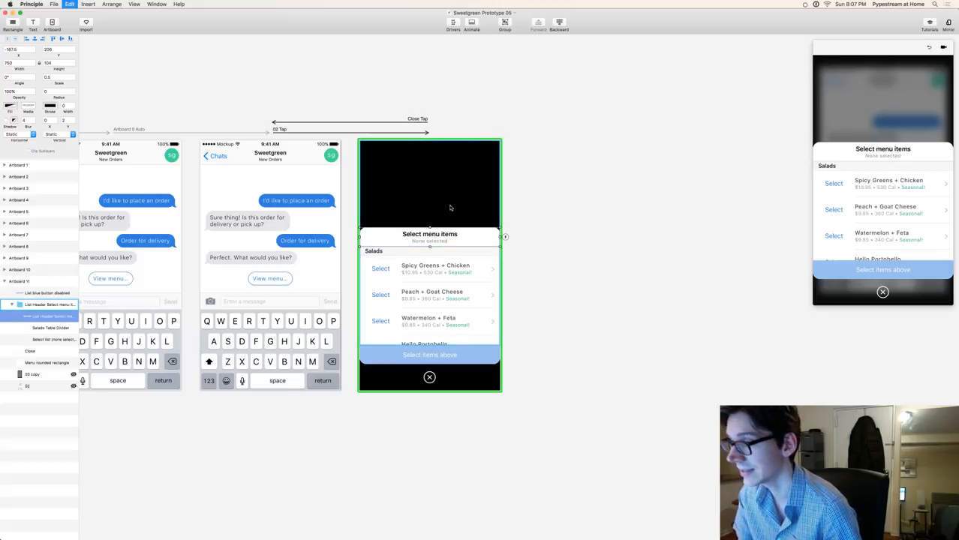
pyautogui.click(435, 167)
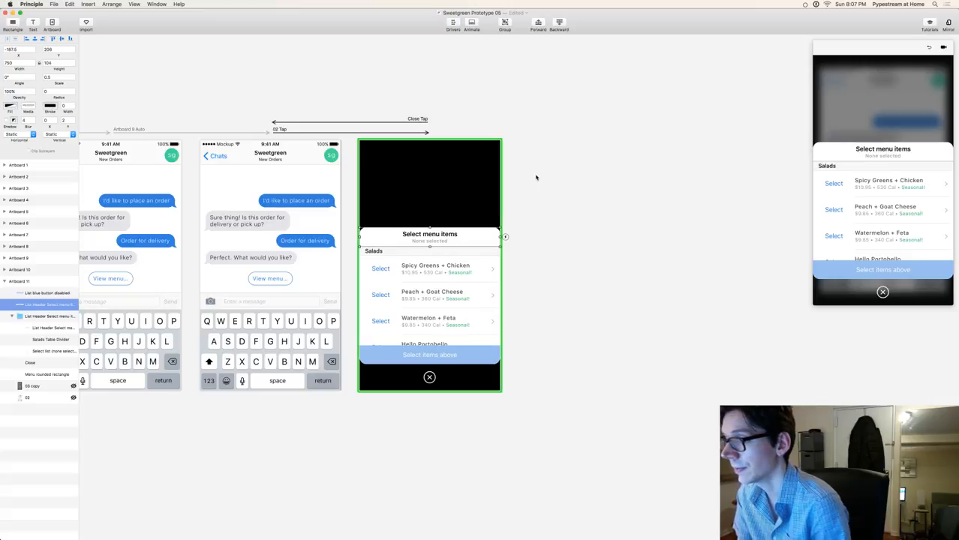
# - Move the pasted list header up to Y 116, clear of the original header
pyautogui.hotkey('shift', 'Up')
pyautogui.hotkey('shift', 'Up')
pyautogui.hotkey('shift', 'Up')
pyautogui.hotkey('shift', 'Up')
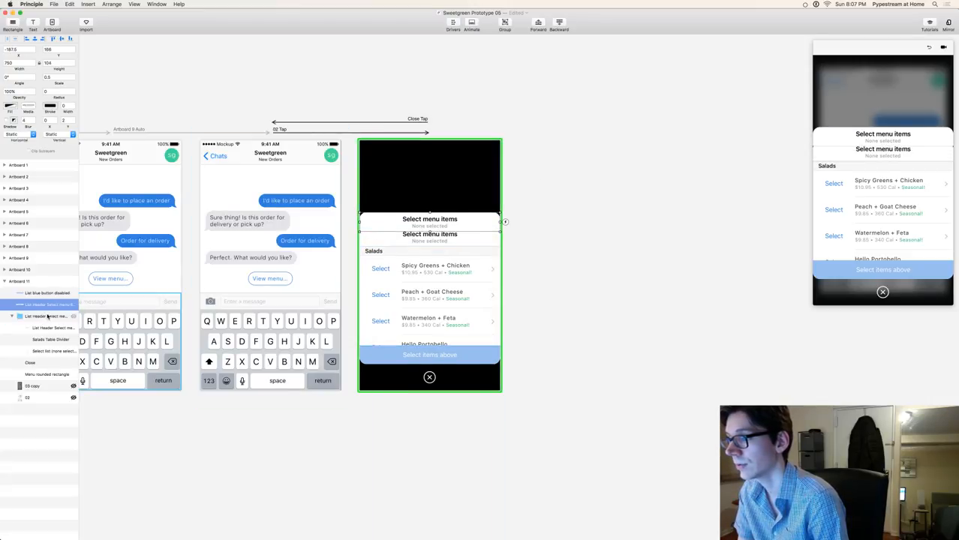
pyautogui.hotkey('shift', 'Up')
pyautogui.hotkey('shift', 'Up')
pyautogui.hotkey('shift', 'Up')
pyautogui.hotkey('shift', 'Up')
pyautogui.hotkey('shift', 'Up')
# - Rename the pasted list header layer as Magic menu header
pyautogui.doubleClick(43, 305)
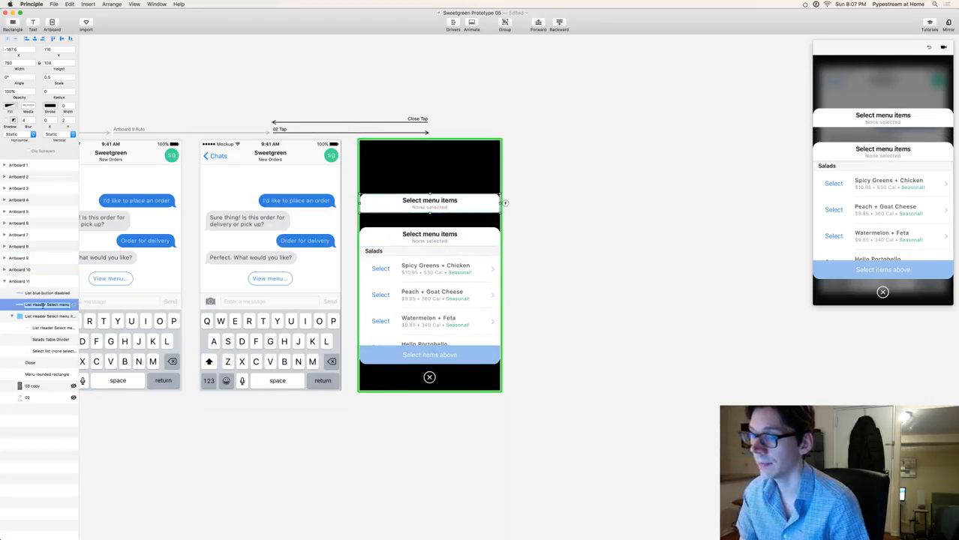
pyautogui.write('Me')
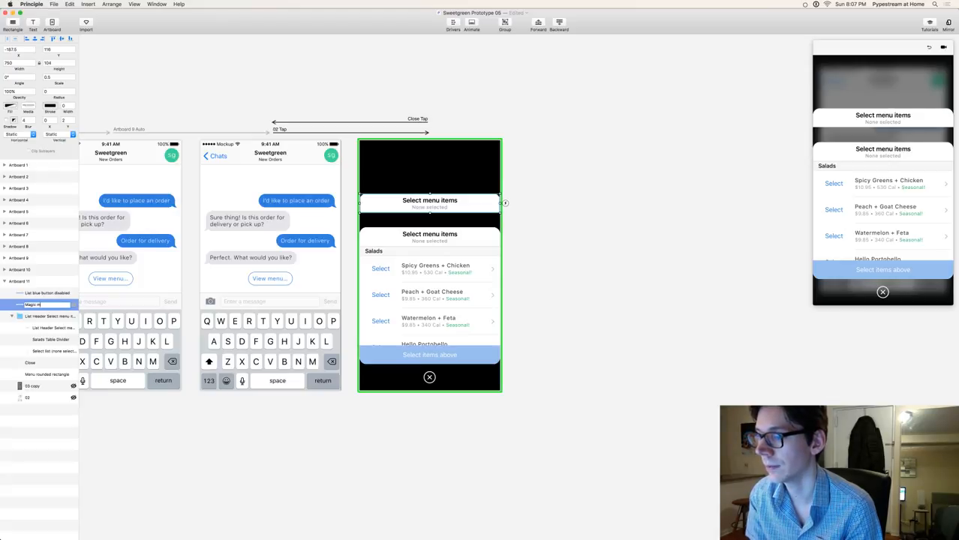
pyautogui.write('gic menu header')
pyautogui.press('Return')
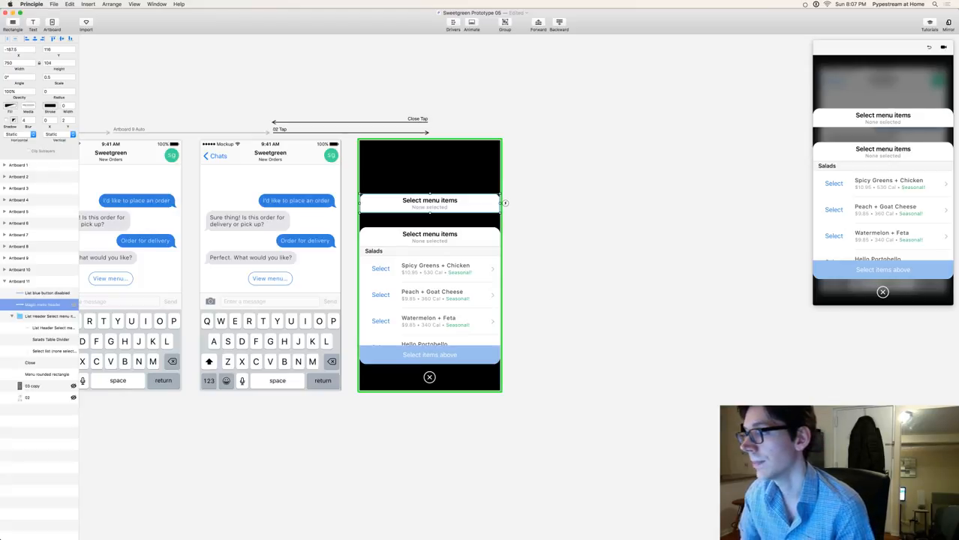
pyautogui.click(557, 190)
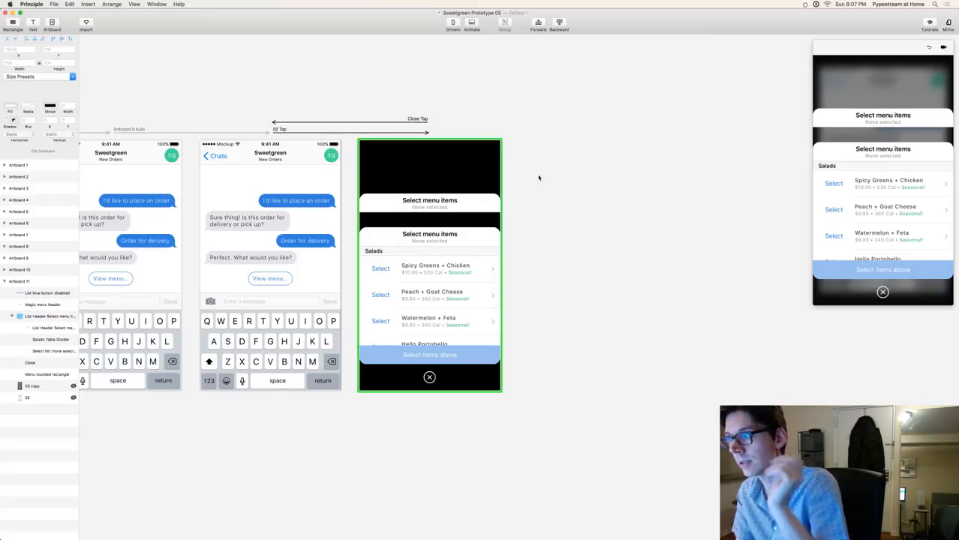
# - Align the Magic menu header over the original list header at X -187.5, Y 206, lowering its opacity for comparison and restoring it to 100%
pyautogui.moveTo(428, 206); pyautogui.dragTo(440, 237)
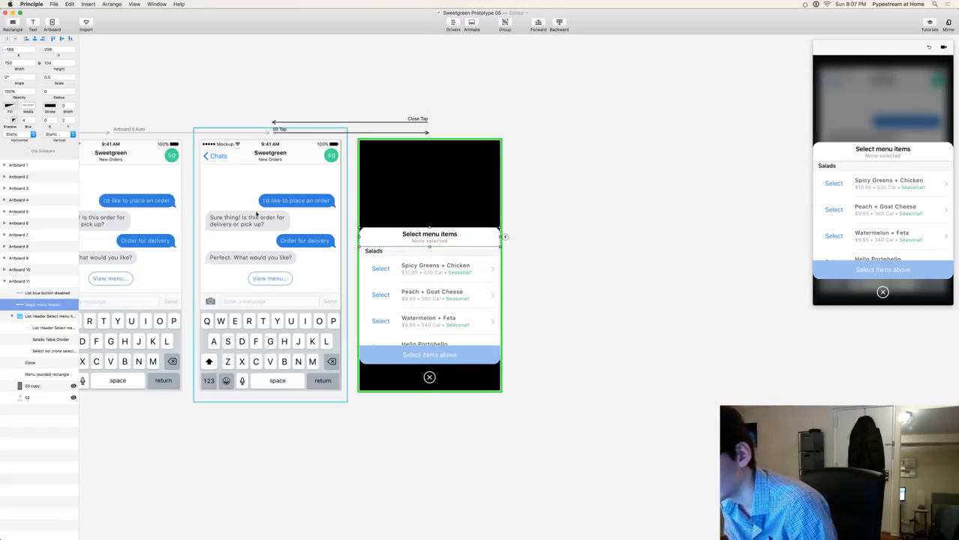
pyautogui.click(17, 92)
pyautogui.write('70')
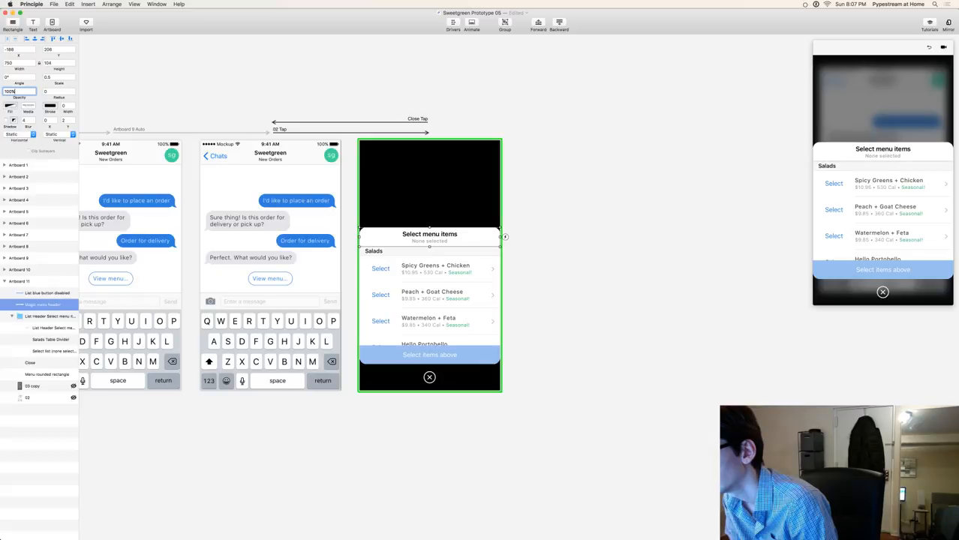
pyautogui.click(12, 49)
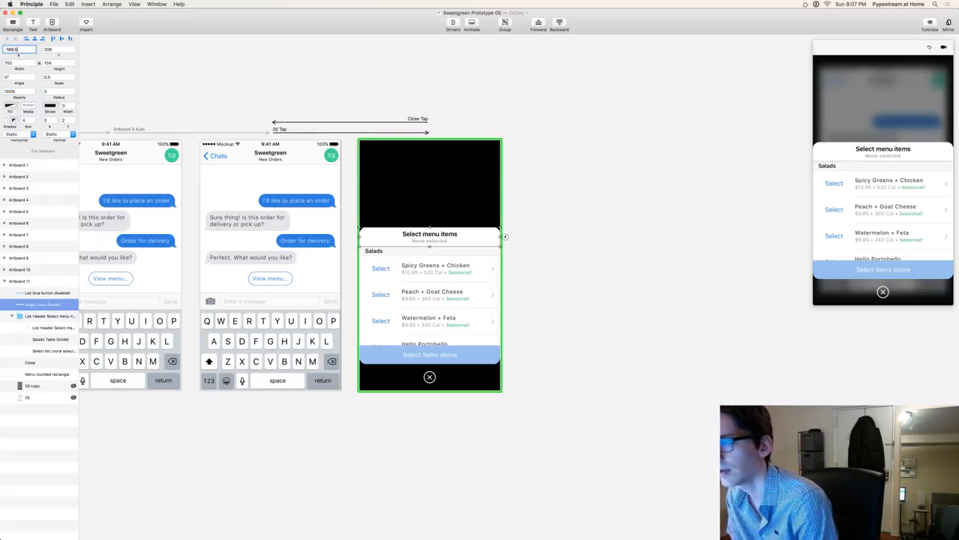
pyautogui.press('Up')
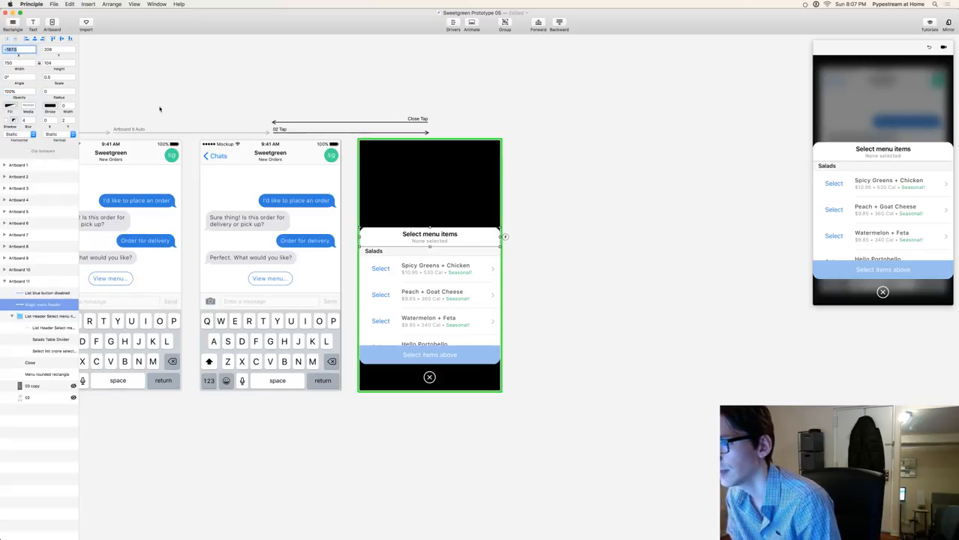
pyautogui.click(14, 91)
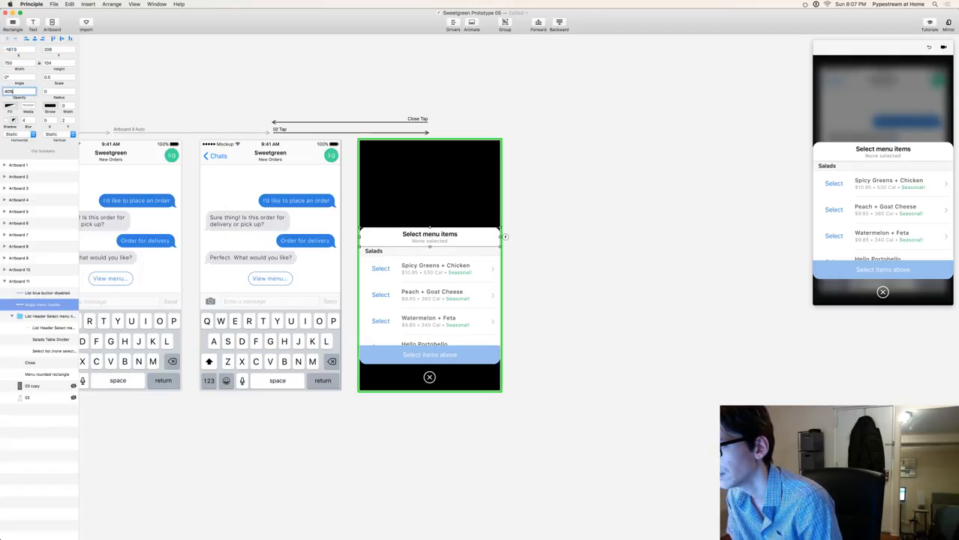
pyautogui.write('100')
pyautogui.press('Return')
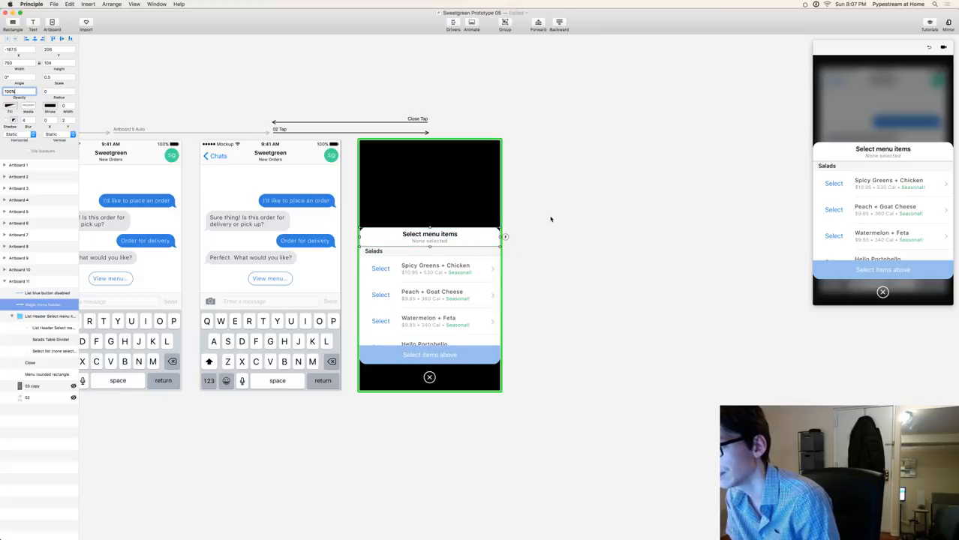
# - Move the Magic menu header to the top edge of Artboard 11, at Y -26
pyautogui.moveTo(461, 239); pyautogui.dragTo(456, 151)
pyautogui.click(577, 165)
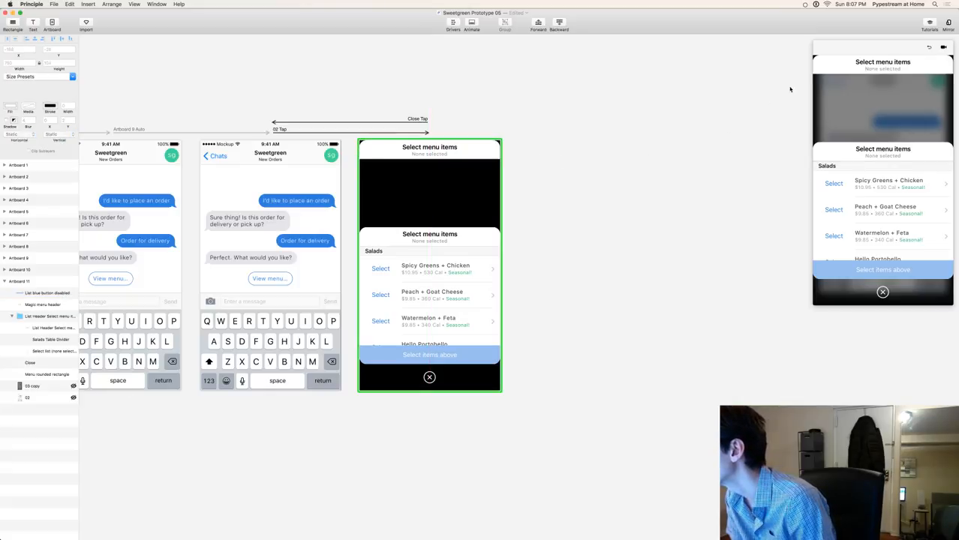
# - Trim the scroll group's upper edge to the underside of the Magic menu header, giving it Y 50 and height 497
pyautogui.click(495, 248)
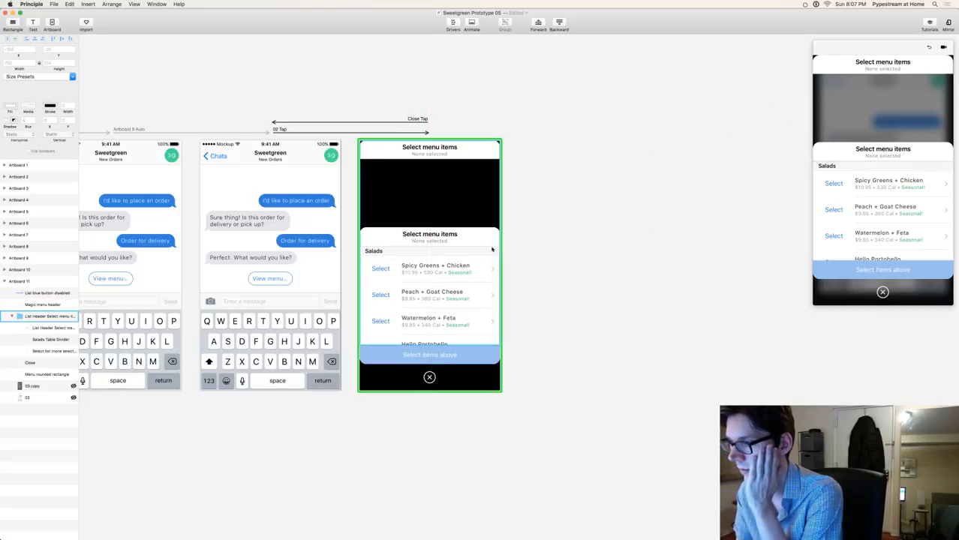
pyautogui.click(465, 254)
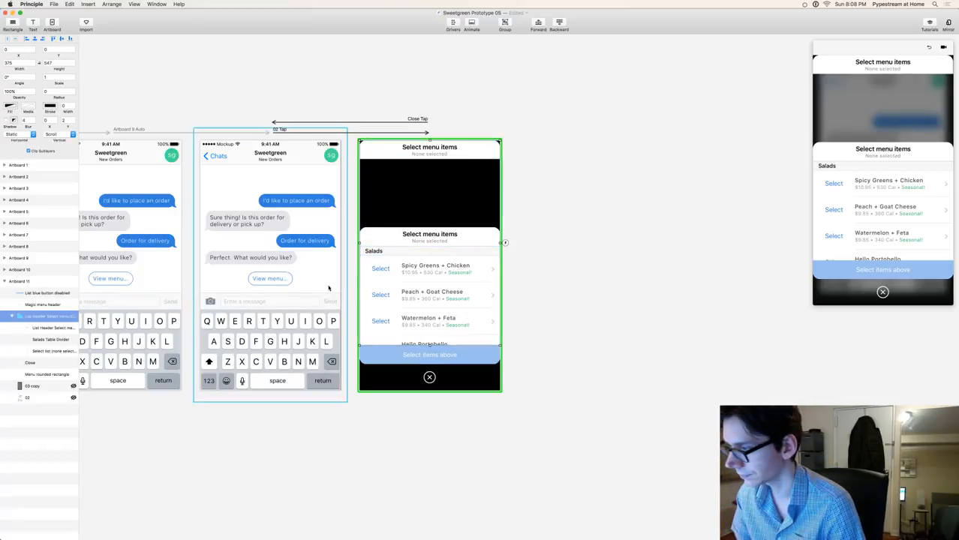
pyautogui.moveTo(429, 140); pyautogui.dragTo(433, 159)
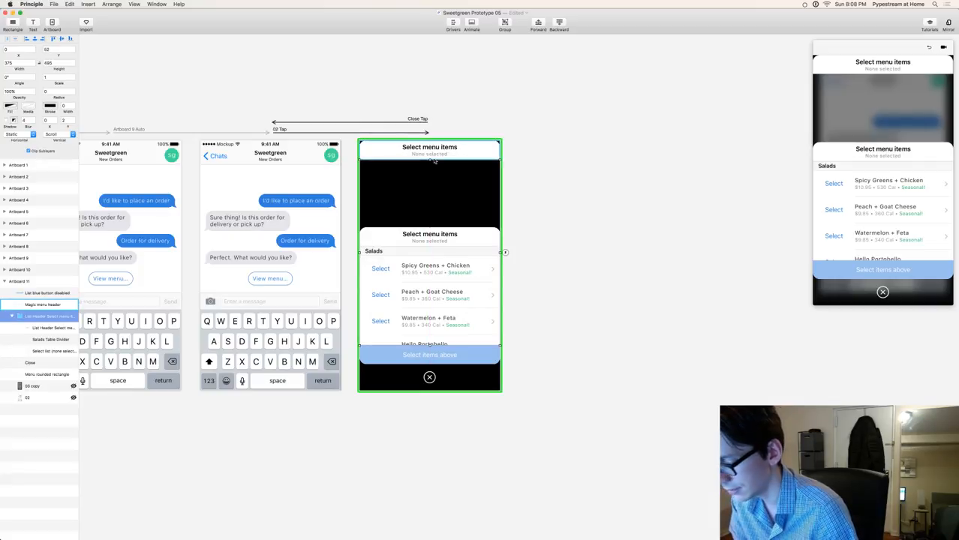
pyautogui.scroll(5, 452, 160)
pyautogui.scroll(4, 605, 353)
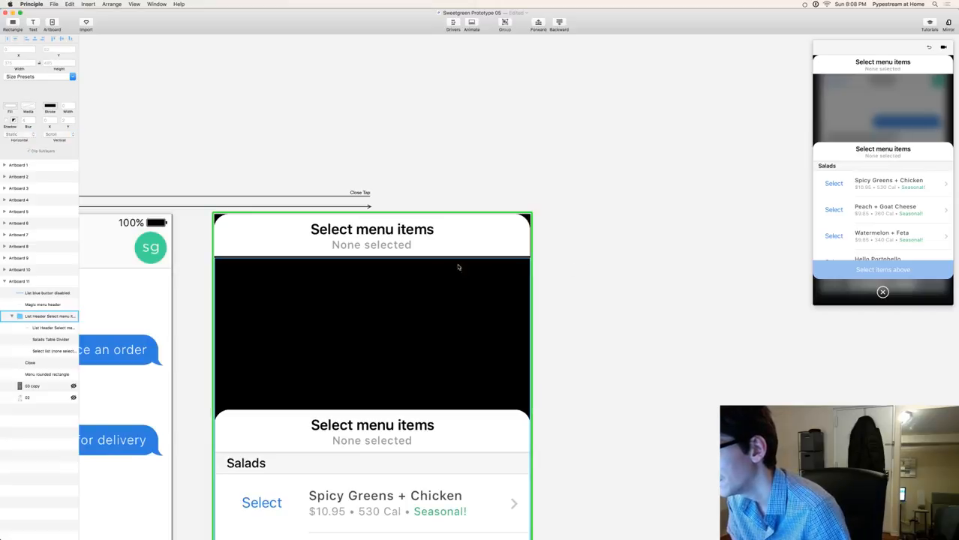
pyautogui.click(377, 274)
pyautogui.moveTo(370, 257); pyautogui.dragTo(372, 255)
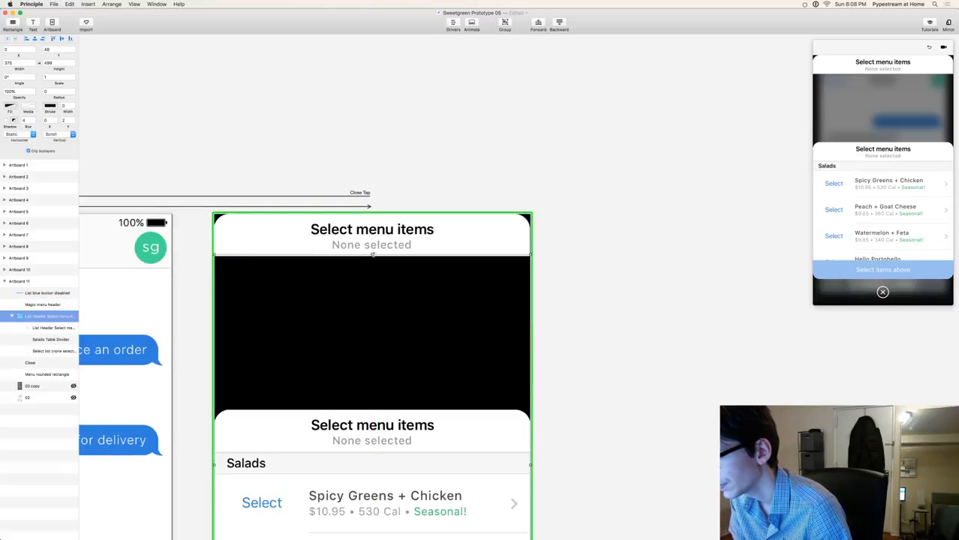
pyautogui.scroll(5, 401, 262)
pyautogui.hscroll(-10, 260, 253)
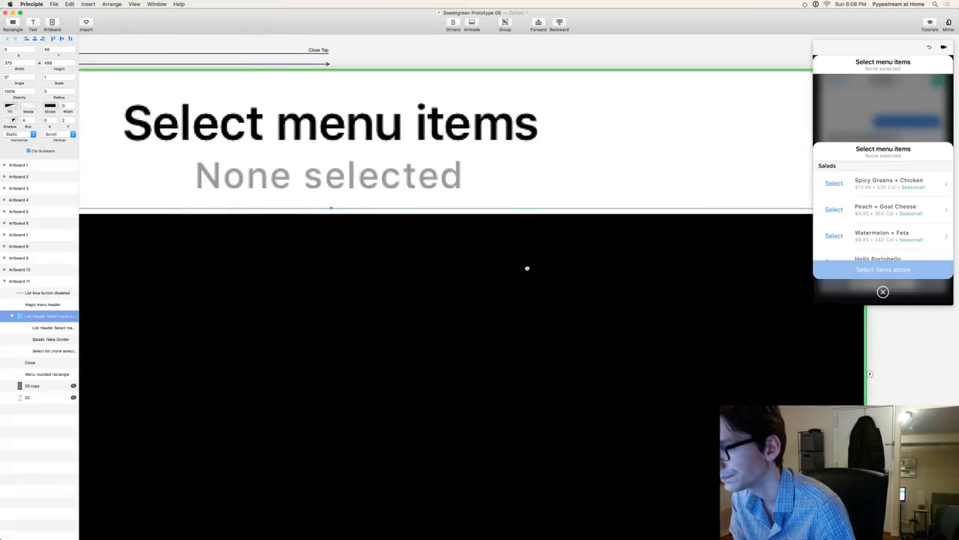
pyautogui.moveTo(391, 213); pyautogui.dragTo(395, 217)
pyautogui.hscroll(-8, 525, 263)
pyautogui.moveTo(607, 265); pyautogui.dragTo(689, 266)
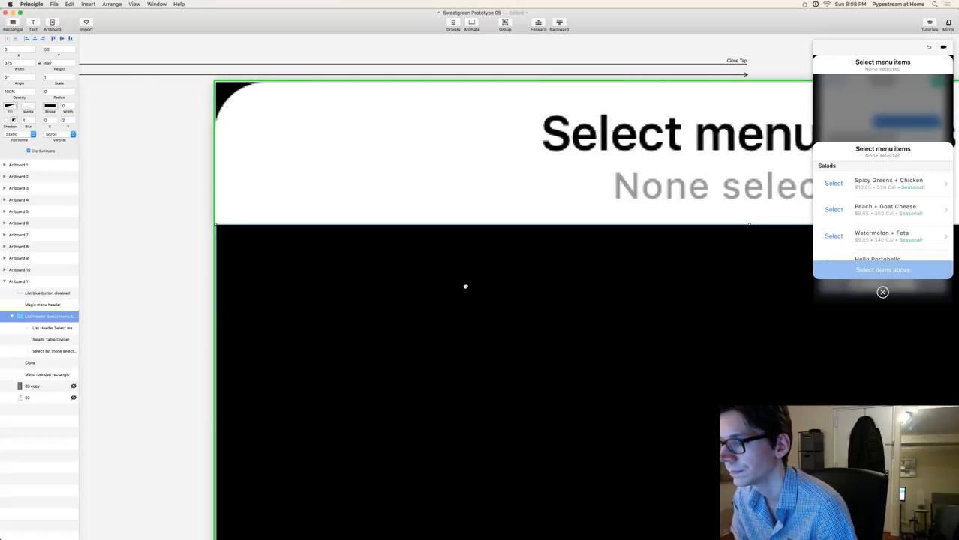
pyautogui.moveTo(467, 287); pyautogui.dragTo(374, 294)
# - Scroll the list beneath the Magic menu header in the preview, and set that header's X position to -187.5
pyautogui.click(518, 181)
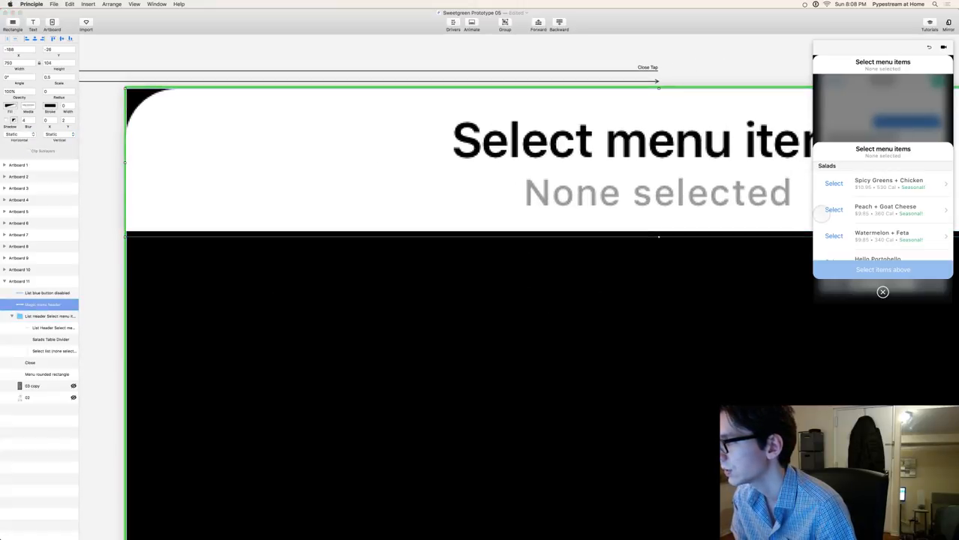
pyautogui.scroll(-5, 875, 180)
pyautogui.scroll(-5, 875, 165)
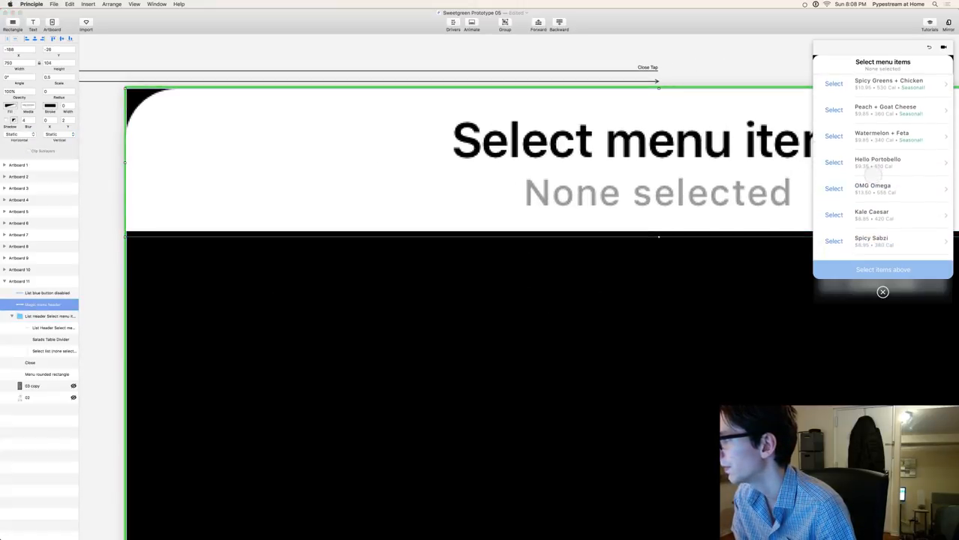
pyautogui.scroll(3, 863, 112)
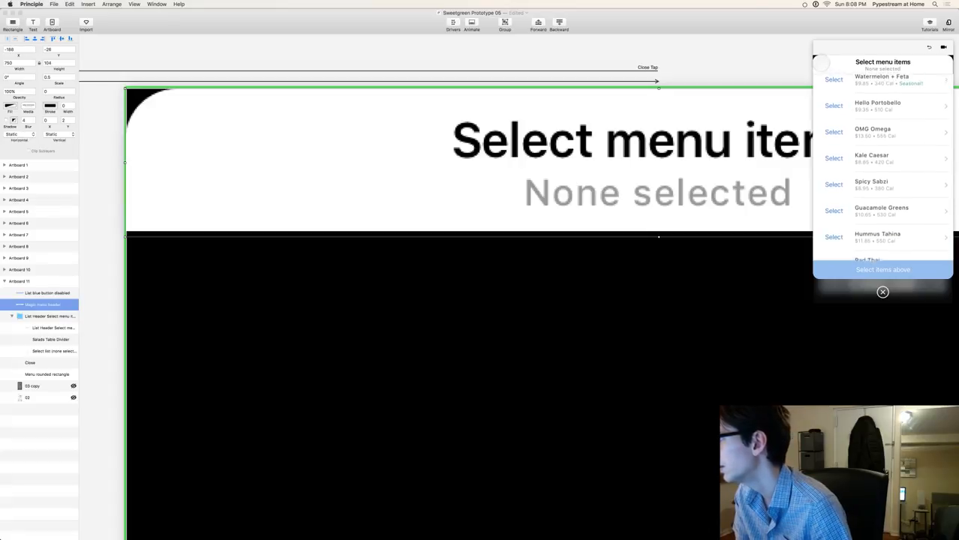
pyautogui.scroll(-6, 907, 128)
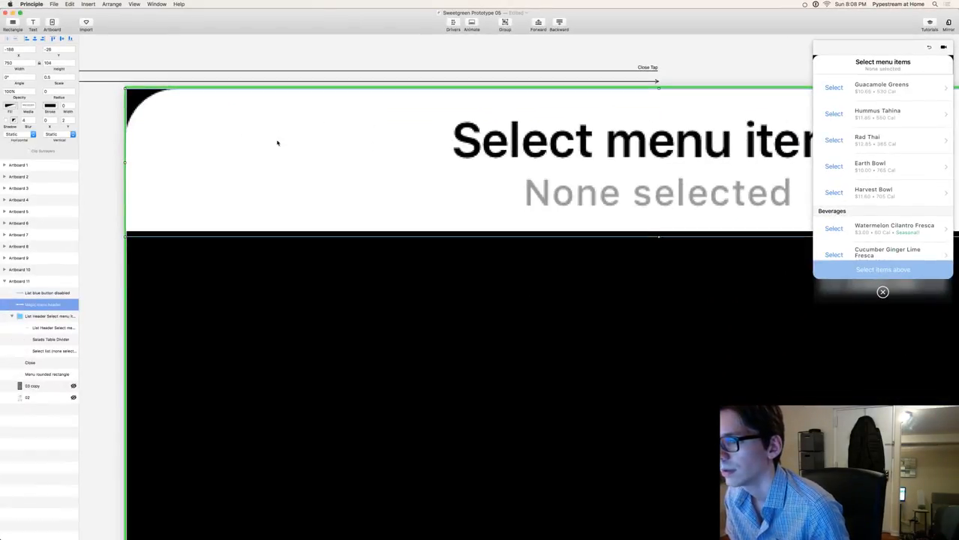
pyautogui.click(14, 50)
pyautogui.press('Up')
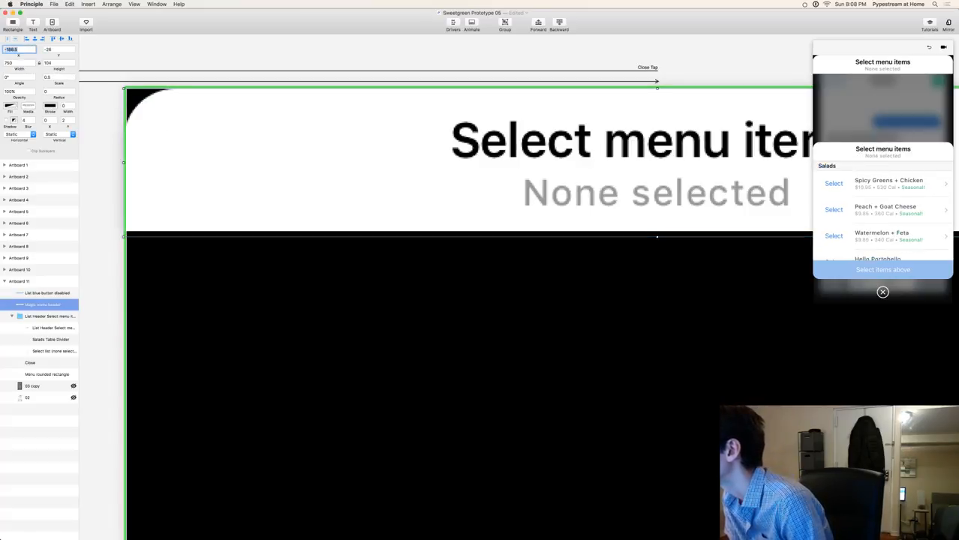
pyautogui.press('Up')
pyautogui.press('Up')
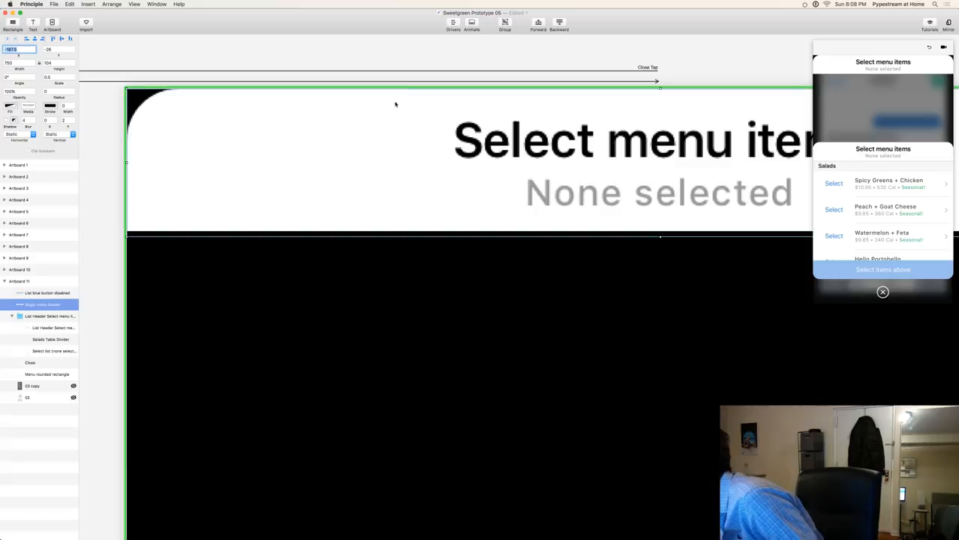
pyautogui.press('Down')
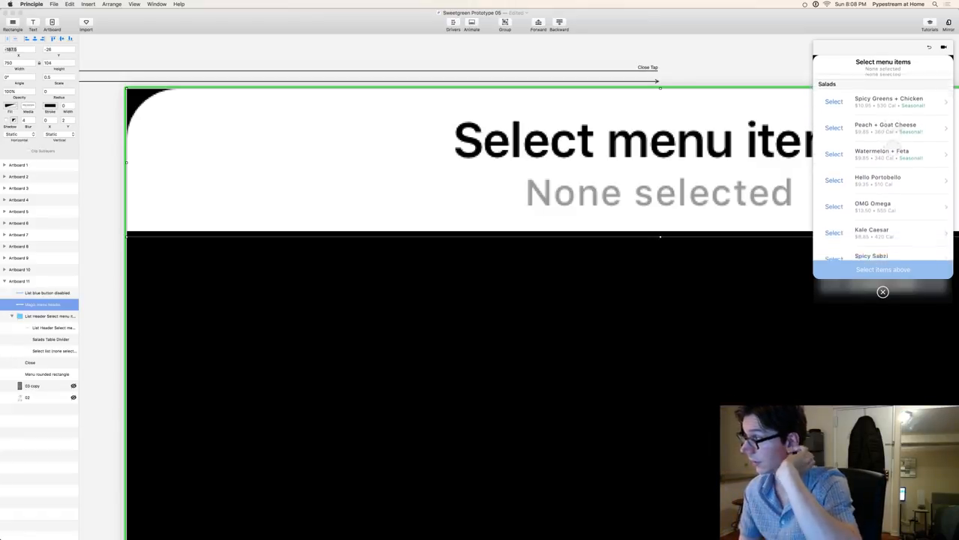
# - Test the prototype in the preview by scrolling the menu list and closing and reopening the overlay
pyautogui.moveTo(886, 131); pyautogui.dragTo(890, 112)
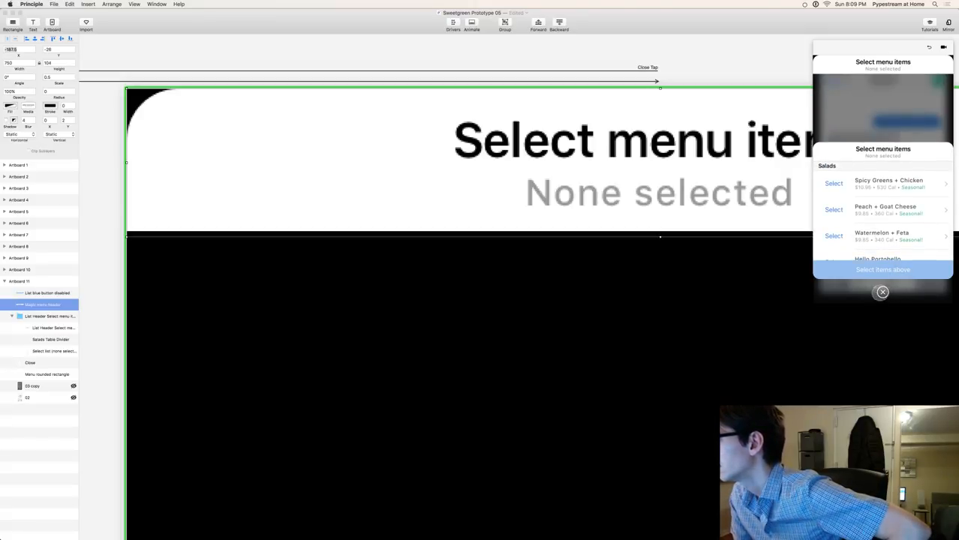
pyautogui.click(881, 291)
pyautogui.click(882, 193)
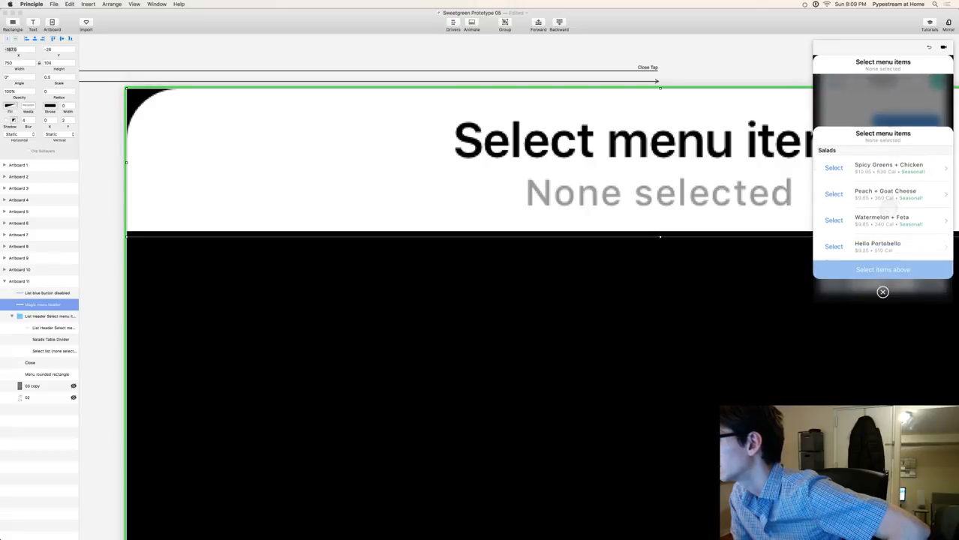
pyautogui.click(883, 292)
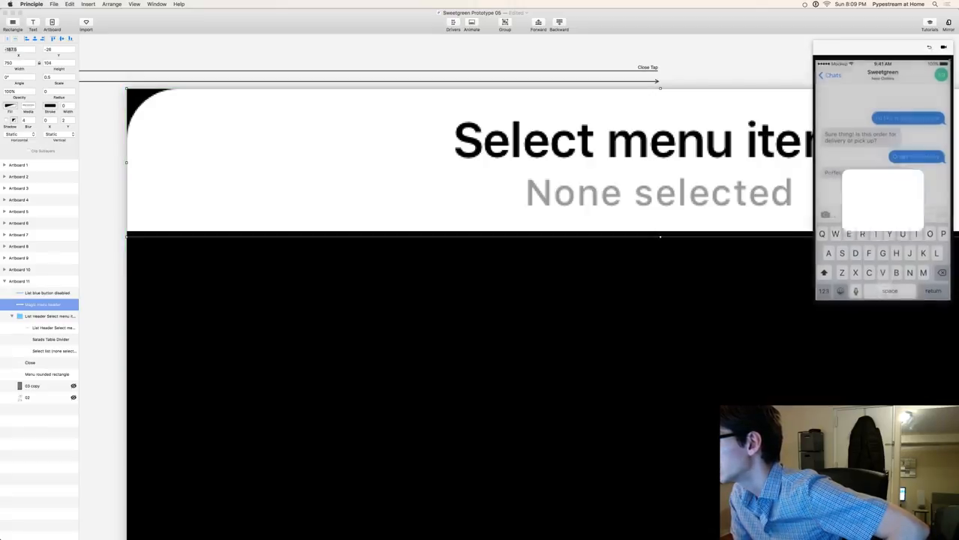
pyautogui.click(882, 193)
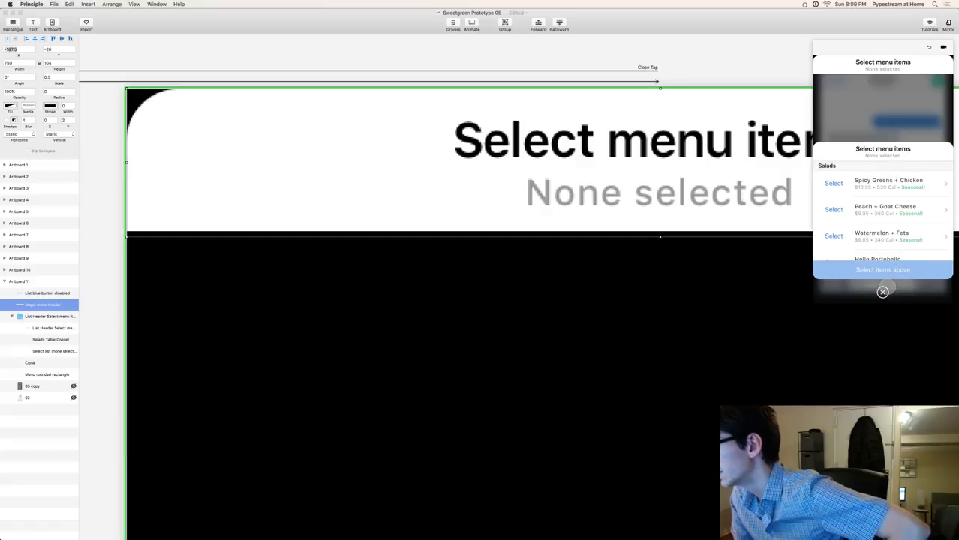
# - Return the canvas to actual size and save the prototype document
pyautogui.press('super+0')
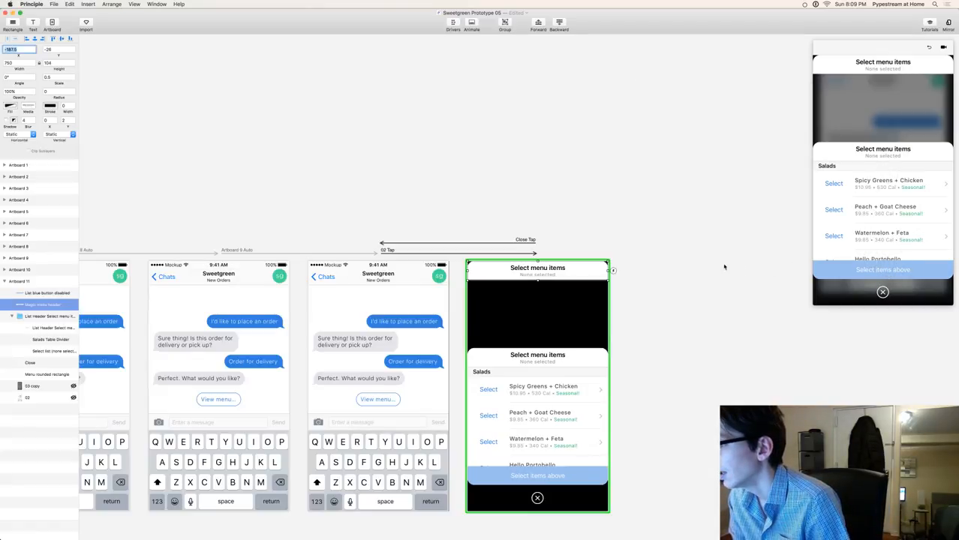
pyautogui.click(723, 267)
pyautogui.scroll(-5, 658, 313)
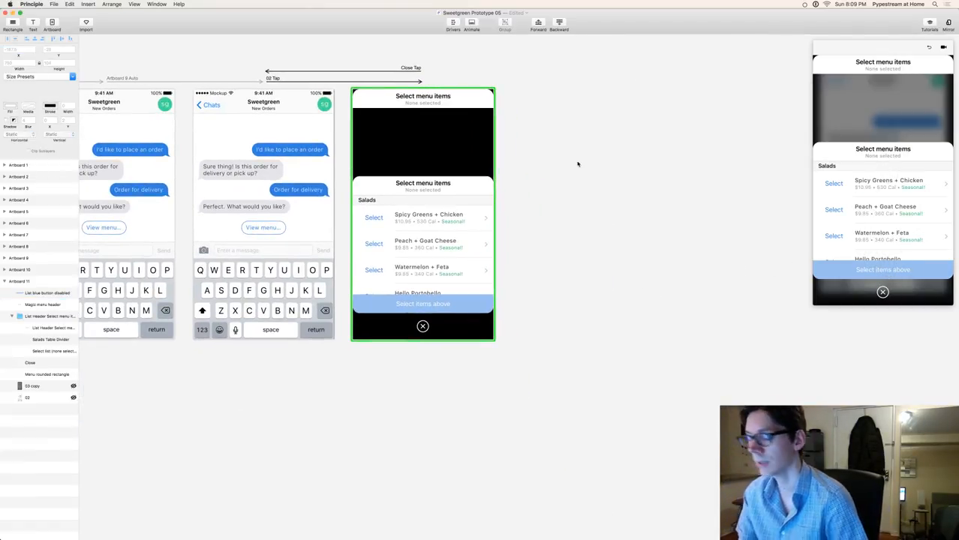
pyautogui.press('super+s')
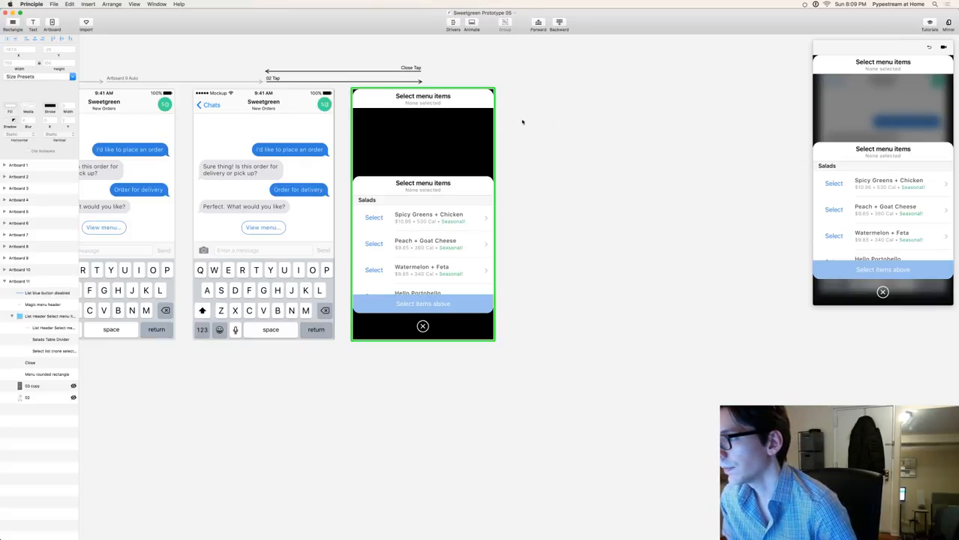
# - Open the Drivers for Artboard 11 and compare the driver entries of the scroll group and the Magic menu header
pyautogui.click(447, 152)
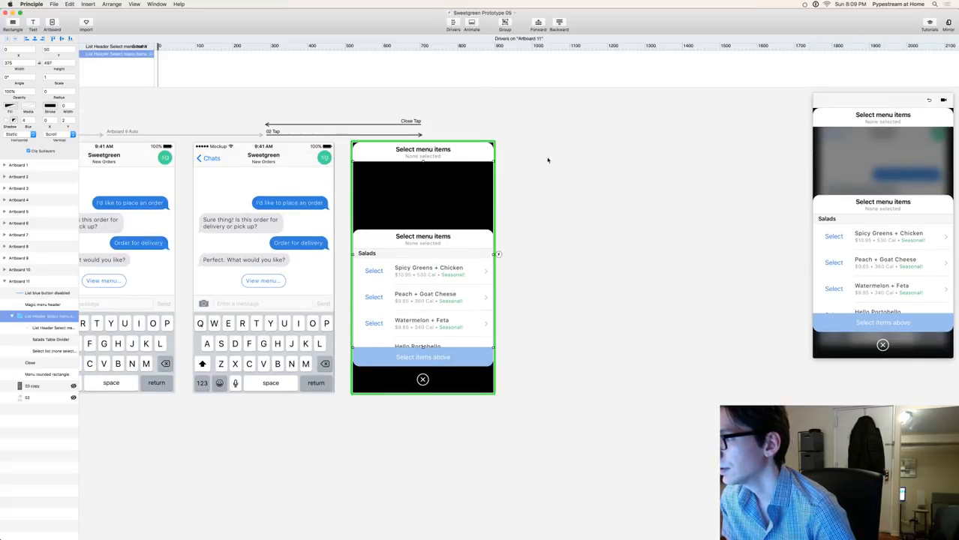
pyautogui.click(542, 160)
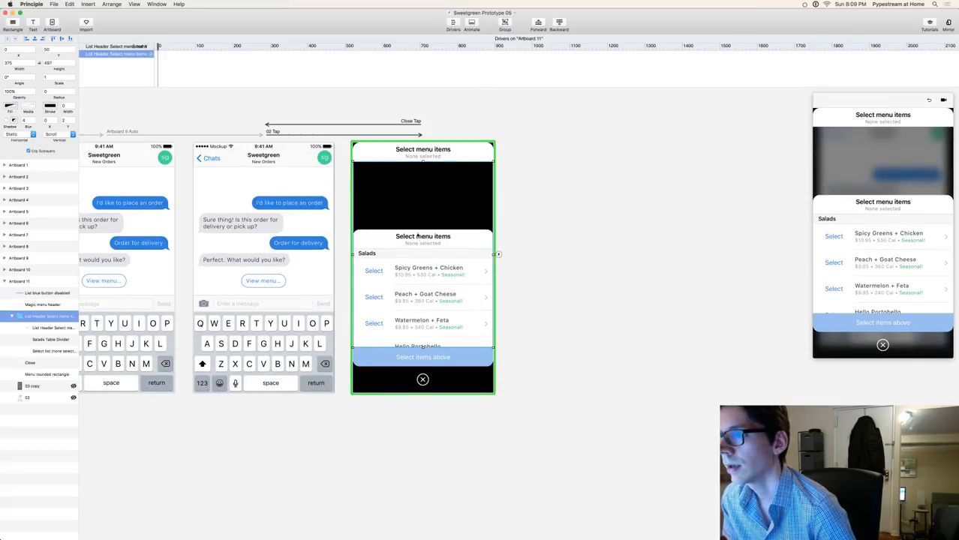
pyautogui.click(417, 155)
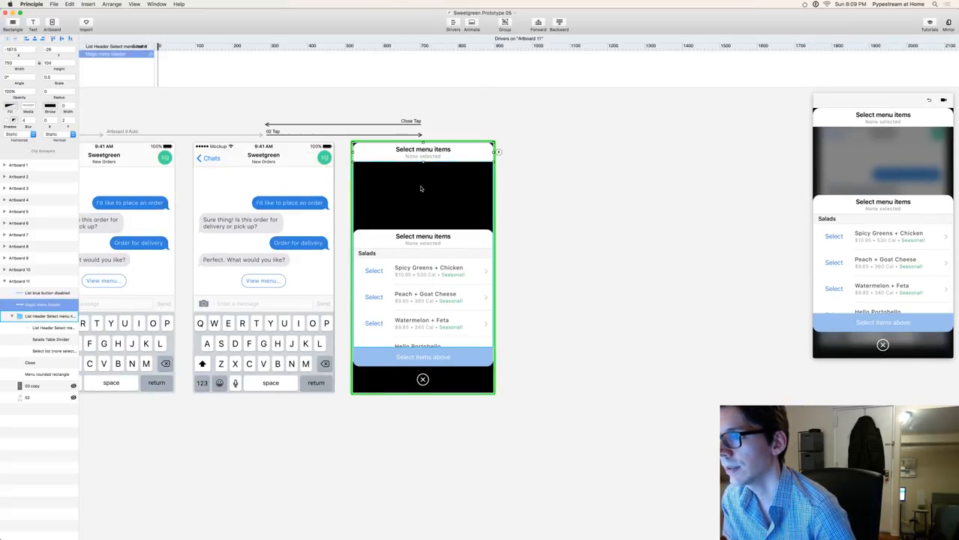
pyautogui.click(420, 189)
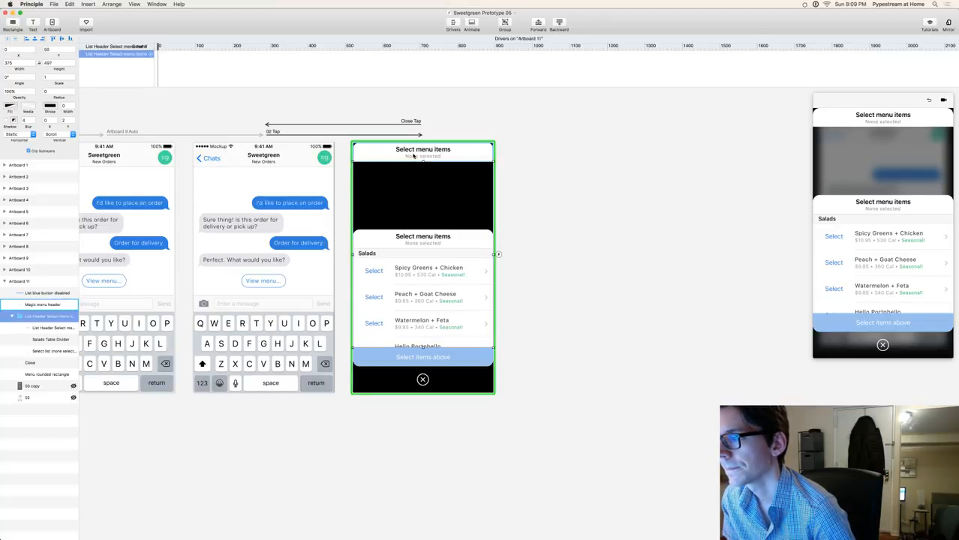
# - Scrub the scroll driver to about 230, where the Salads divider meets the header, and select the Magic menu header
pyautogui.moveTo(250, 47)
pyautogui.mouseDown()
pyautogui.moveTo(204, 44)
pyautogui.moveTo(242, 45)
pyautogui.mouseUp()
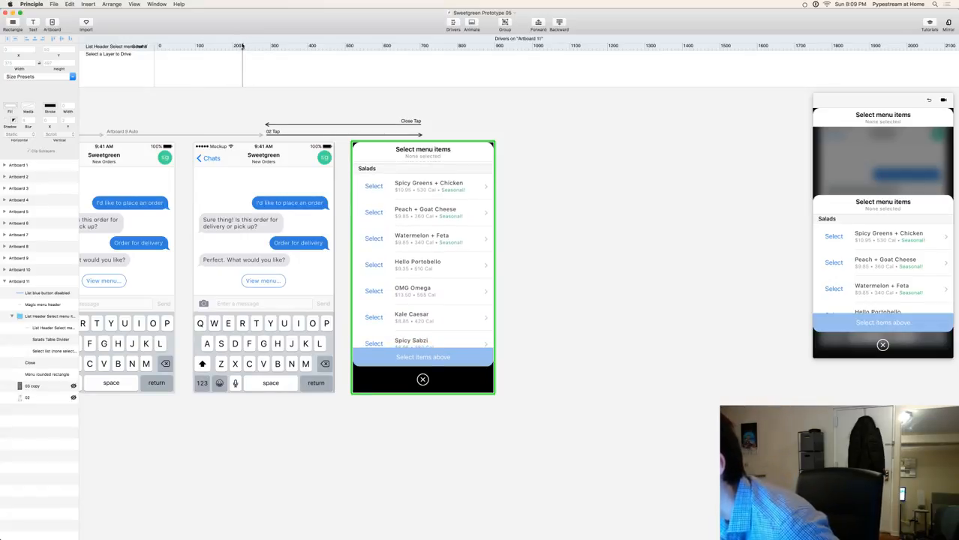
pyautogui.press('super+equal')
pyautogui.press('super+equal')
pyautogui.moveTo(536, 178); pyautogui.dragTo(548, 303)
pyautogui.moveTo(241, 45); pyautogui.dragTo(245, 46)
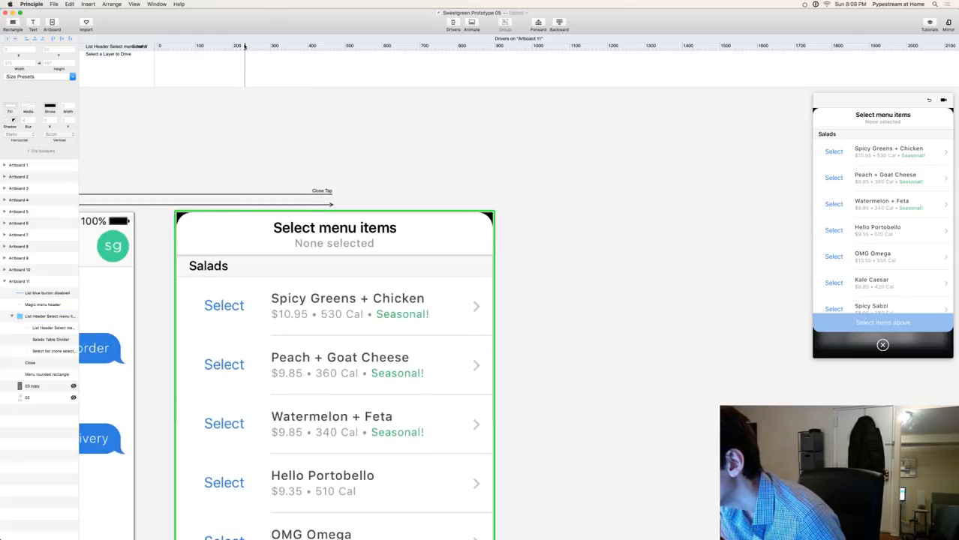
pyautogui.click(217, 214)
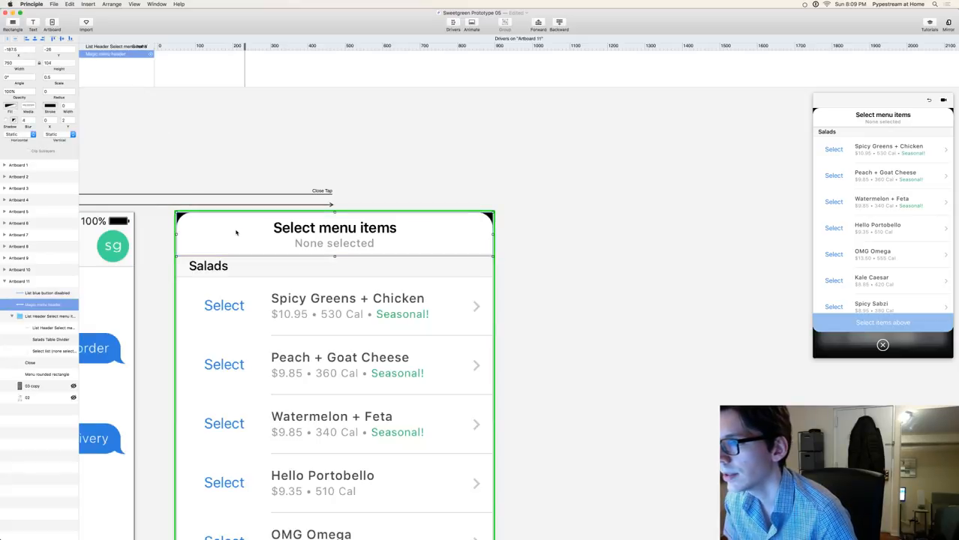
# - Add an opacity driver to the Magic menu header at the current scroll position and set its opacity to 0% at scroll position 0
pyautogui.click(150, 56)
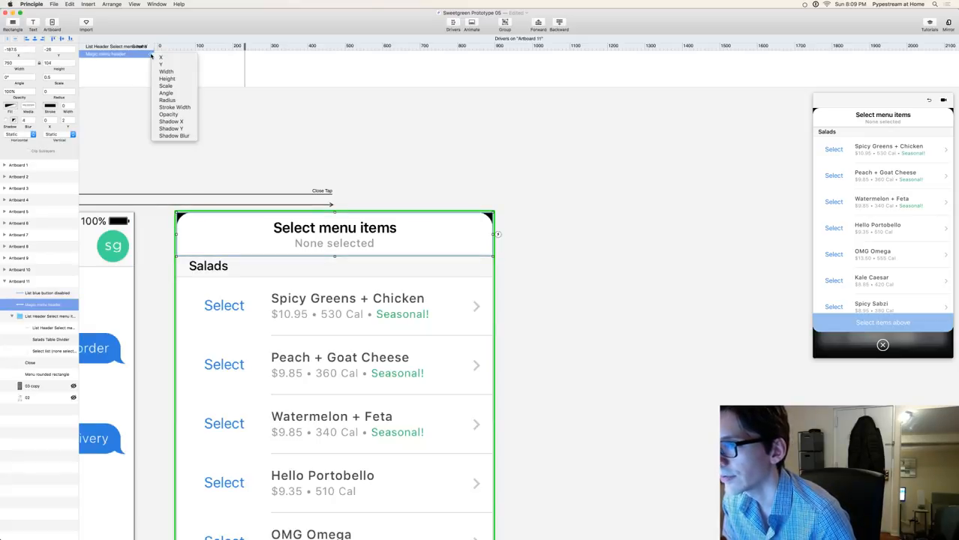
pyautogui.click(171, 114)
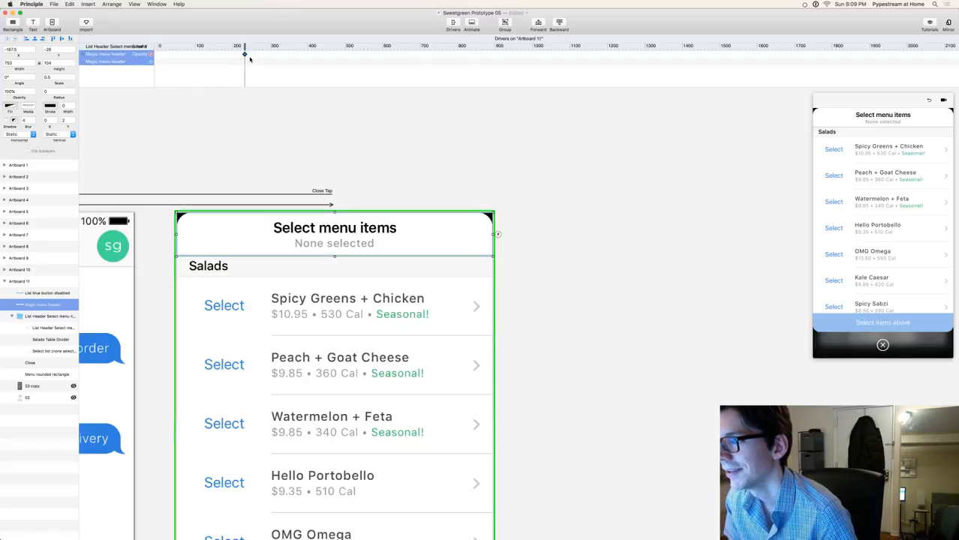
pyautogui.moveTo(244, 47); pyautogui.dragTo(159, 46)
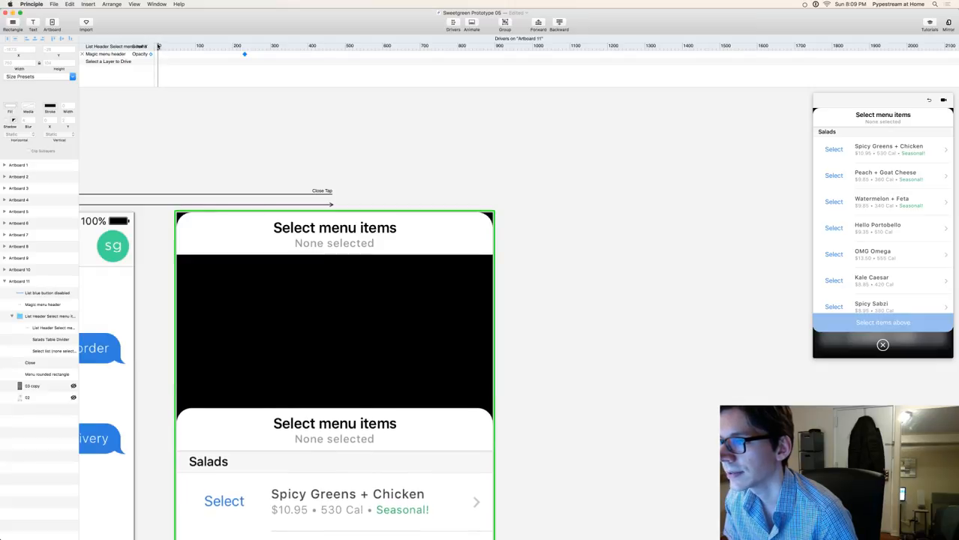
pyautogui.click(181, 55)
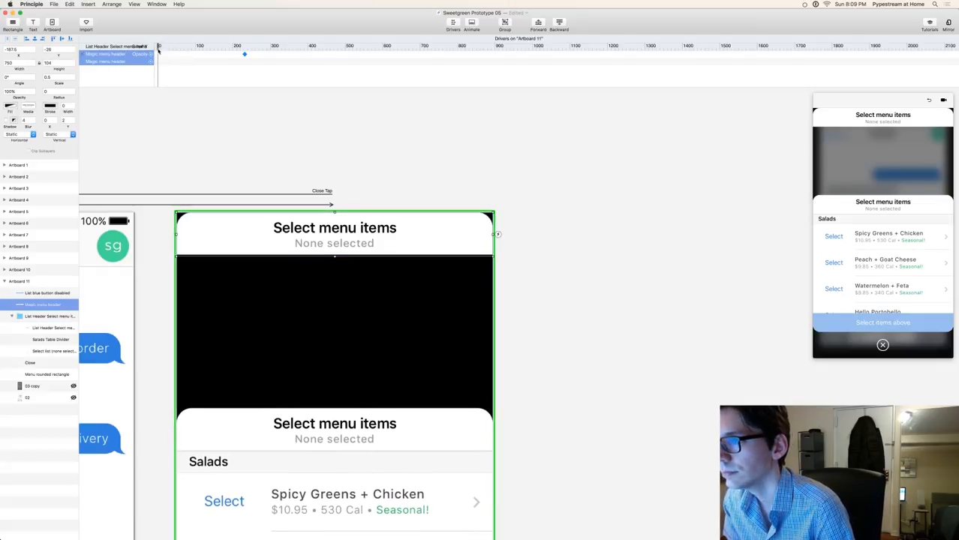
pyautogui.scroll(10, 160, 60)
pyautogui.moveTo(197, 46)
pyautogui.mouseDown()
pyautogui.moveTo(209, 46)
pyautogui.moveTo(198, 45)
pyautogui.mouseUp()
pyautogui.click(109, 56)
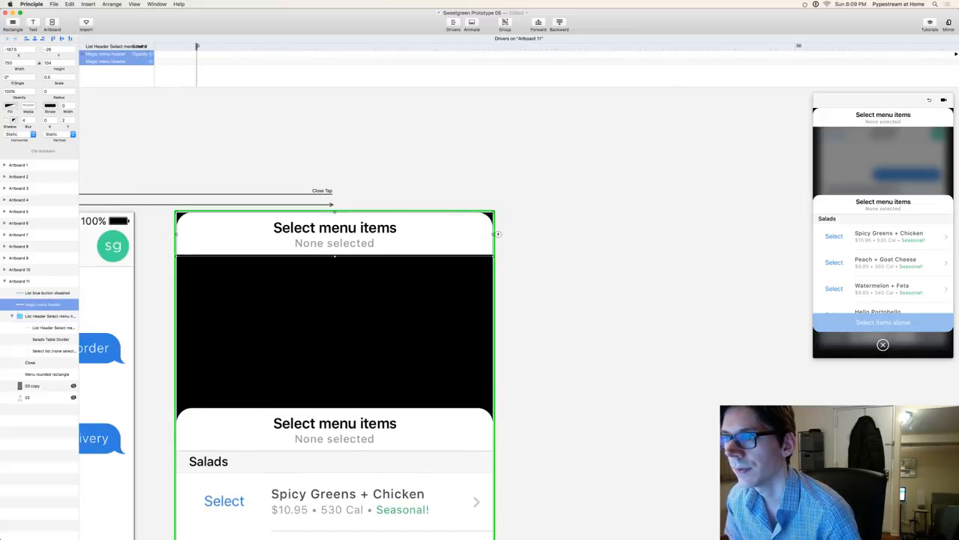
pyautogui.click(14, 92)
pyautogui.write('0')
pyautogui.press('Return')
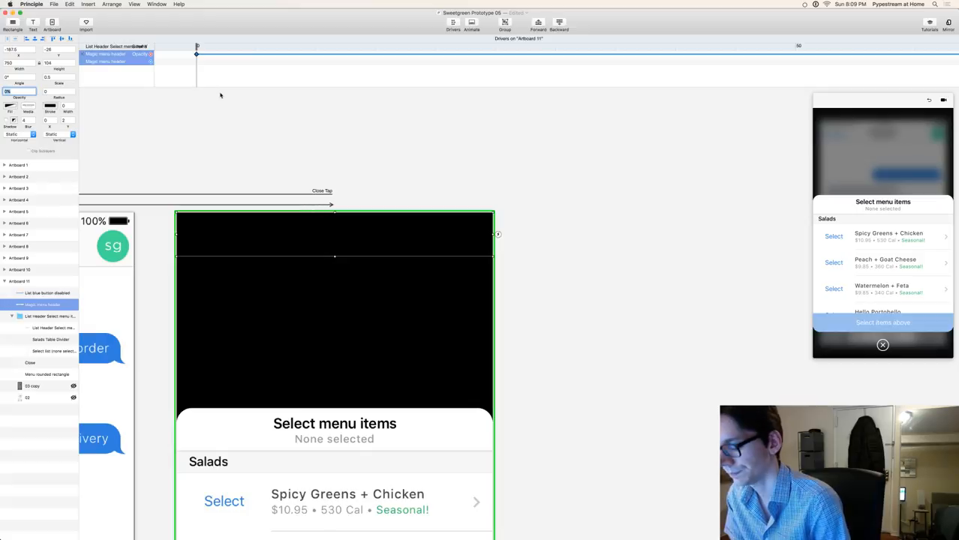
pyautogui.click(664, 116)
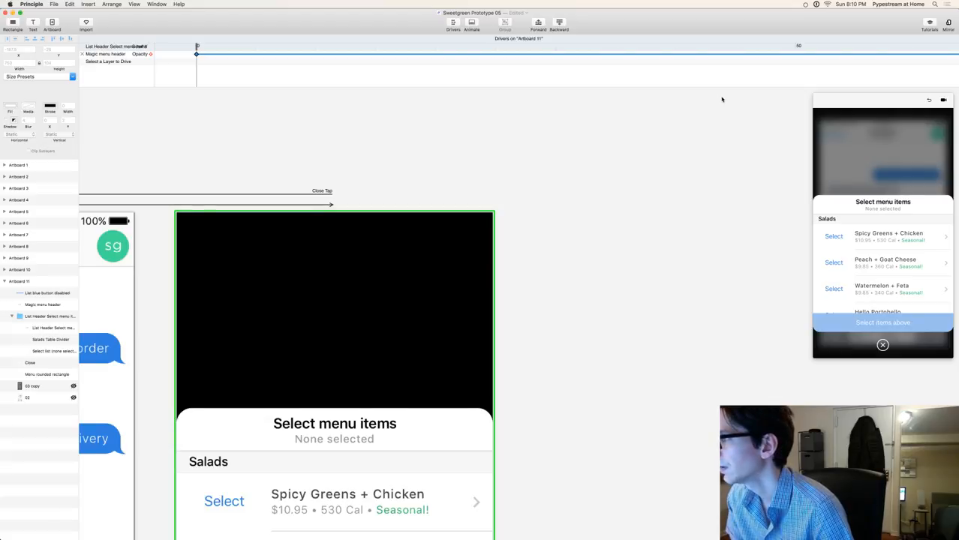
# - Add another opacity keyframe for the Magic menu header and place it just after the existing keyframe near 230
pyautogui.scroll(-5, 733, 62)
pyautogui.click(732, 58)
pyautogui.scroll(8, 889, 54)
pyautogui.scroll(-3, 893, 56)
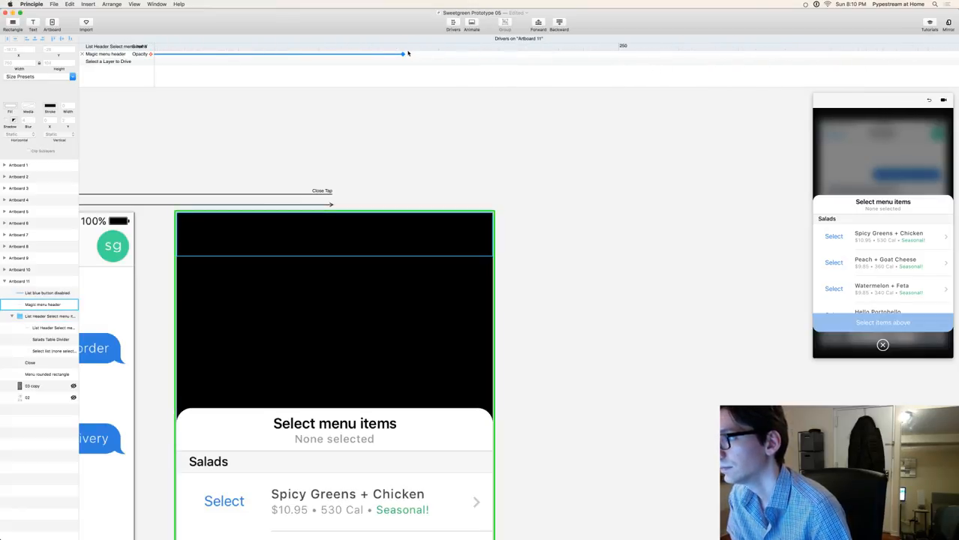
pyautogui.moveTo(400, 48)
pyautogui.mouseDown()
pyautogui.moveTo(188, 48)
pyautogui.moveTo(379, 48)
pyautogui.moveTo(404, 61)
pyautogui.moveTo(414, 55)
pyautogui.moveTo(327, 43)
pyautogui.moveTo(464, 26)
pyautogui.moveTo(466, 48)
pyautogui.moveTo(511, 48)
pyautogui.moveTo(402, 53)
pyautogui.mouseUp()
pyautogui.click(237, 54)
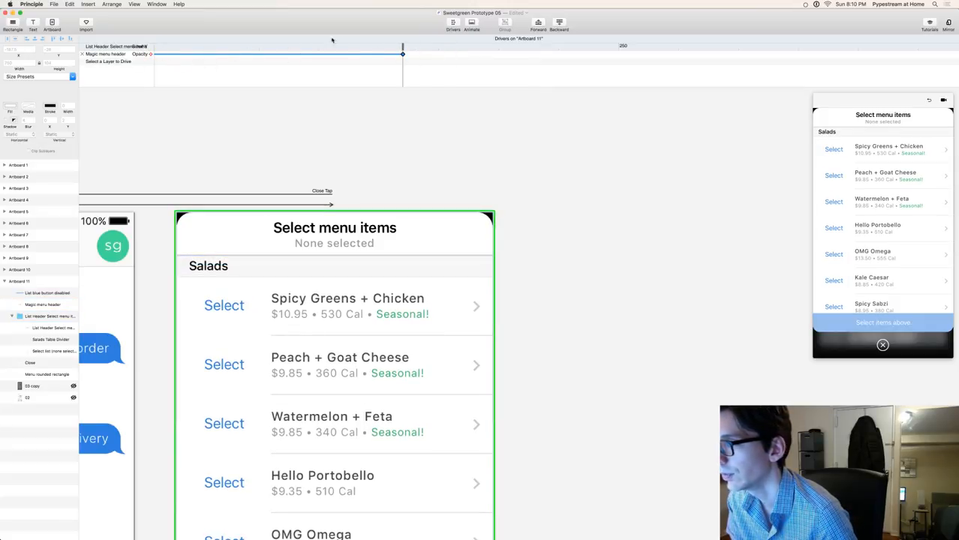
pyautogui.moveTo(403, 48); pyautogui.dragTo(583, 48)
pyautogui.click(151, 55)
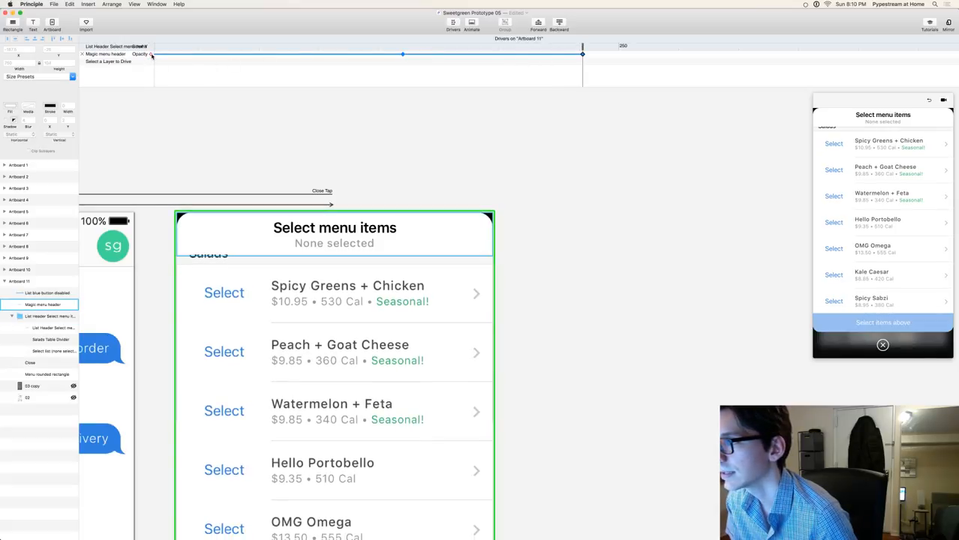
pyautogui.moveTo(582, 49); pyautogui.dragTo(415, 54)
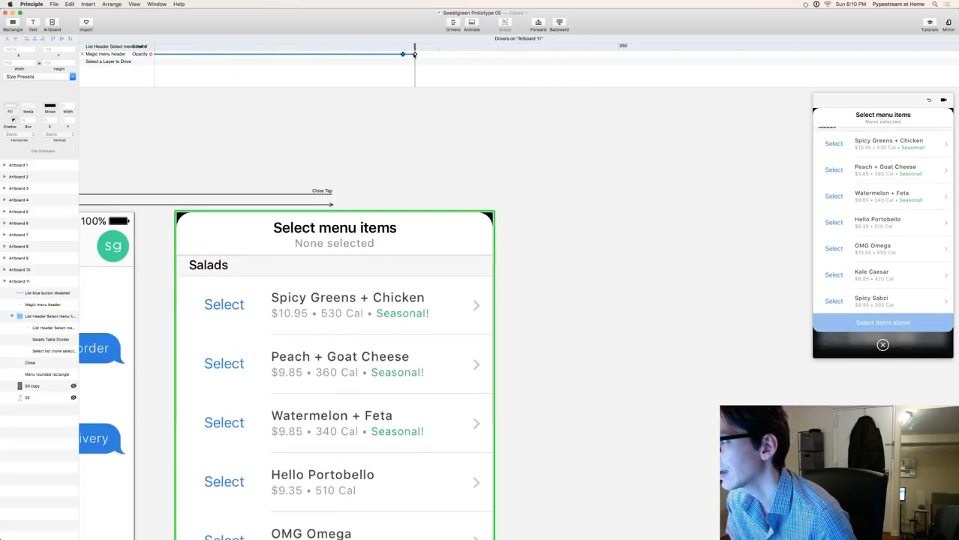
pyautogui.click(412, 57)
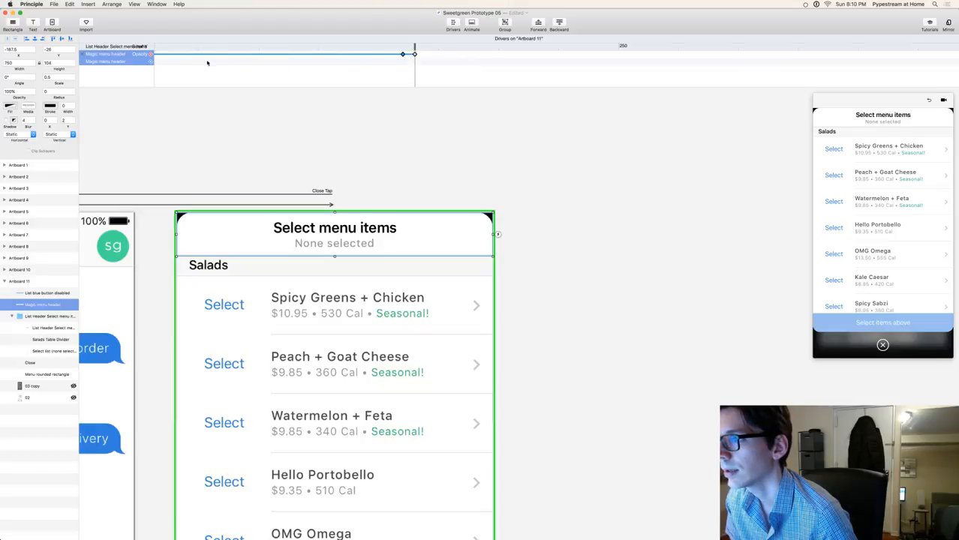
# - Set the Magic menu header's opacity to 0% at the earlier of the two adjacent keyframes
pyautogui.click(405, 54)
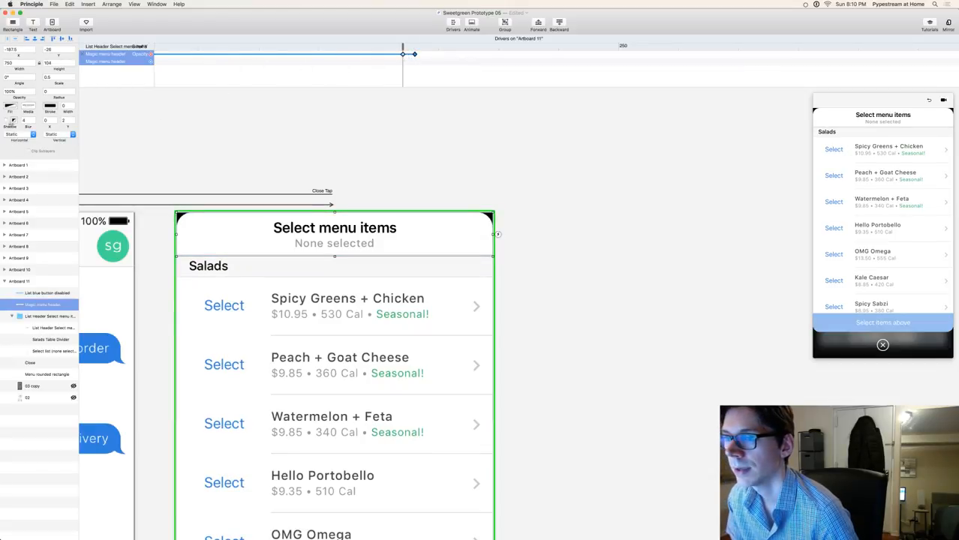
pyautogui.write('0')
pyautogui.press('Return')
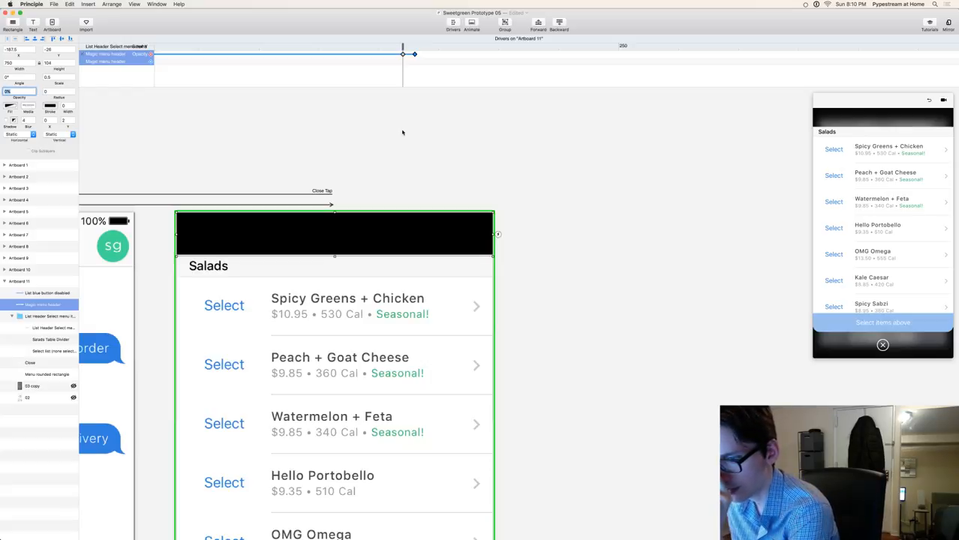
# - Scrub the scroll driver back before the keyframes and test the header switch by scrolling the menu list in the preview
pyautogui.moveTo(403, 47); pyautogui.dragTo(295, 47)
pyautogui.click(375, 233)
pyautogui.moveTo(873, 202); pyautogui.dragTo(878, 237)
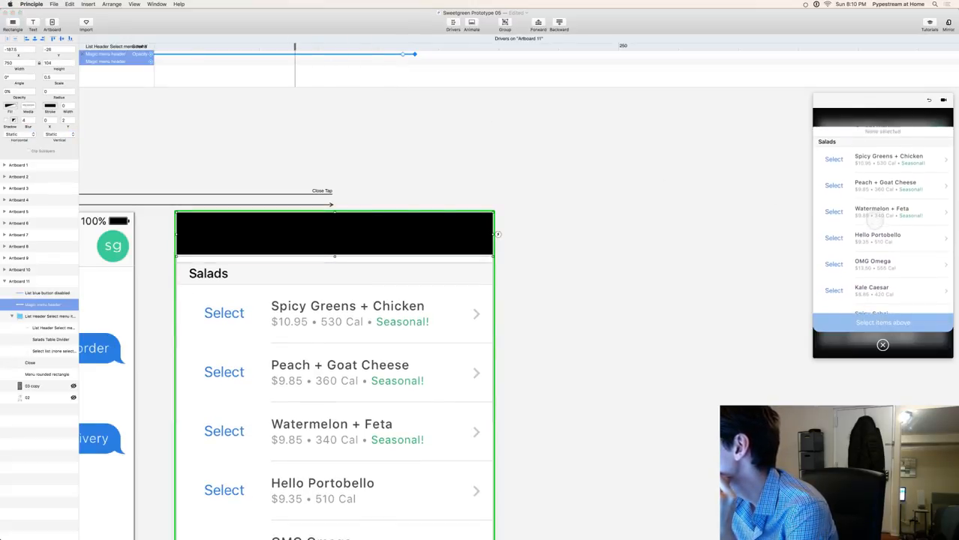
pyautogui.moveTo(878, 204); pyautogui.dragTo(883, 240)
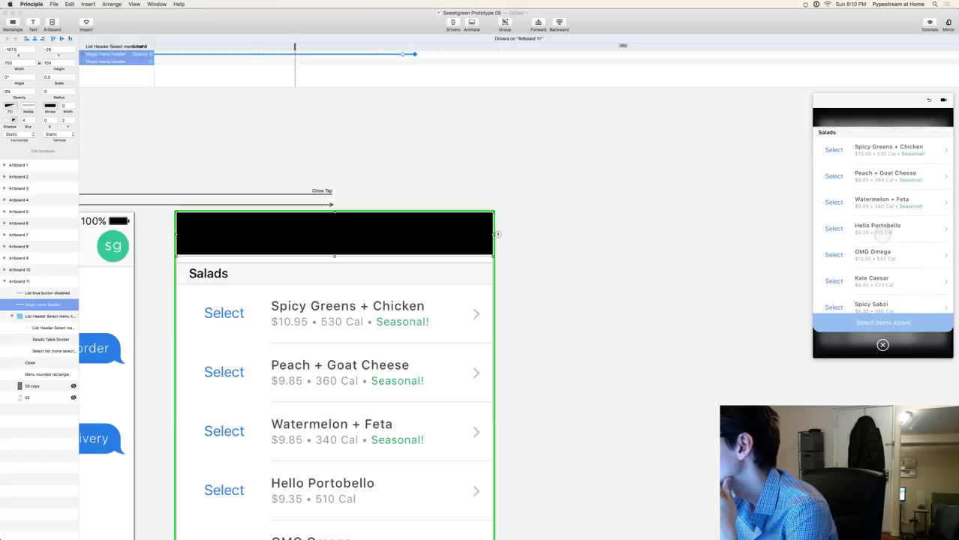
pyautogui.moveTo(882, 235); pyautogui.dragTo(884, 252)
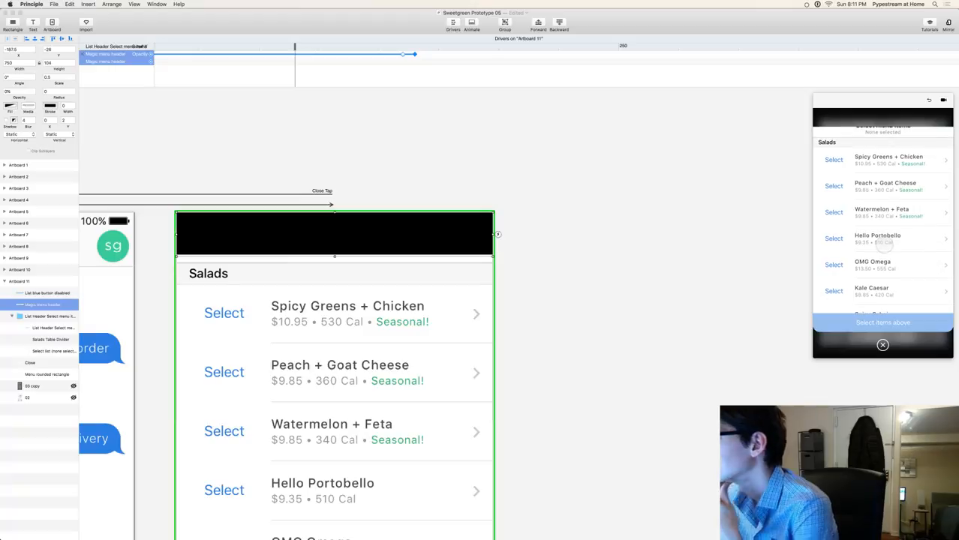
# - Switch to the Integrations Menu 06 copy document and examine its opacity keyframes, Sticky header, nested header content and Scroll Window
pyautogui.press('super+grave')
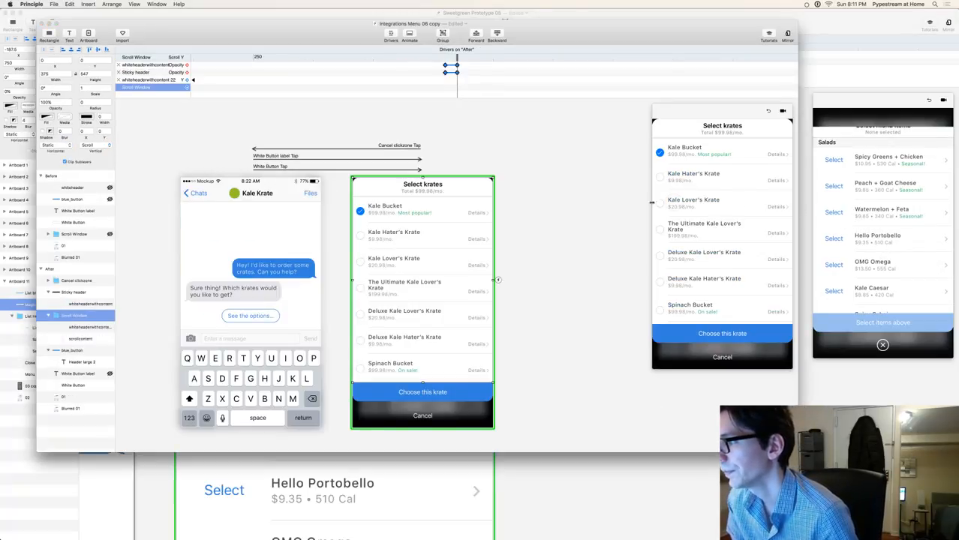
pyautogui.click(606, 203)
pyautogui.click(463, 216)
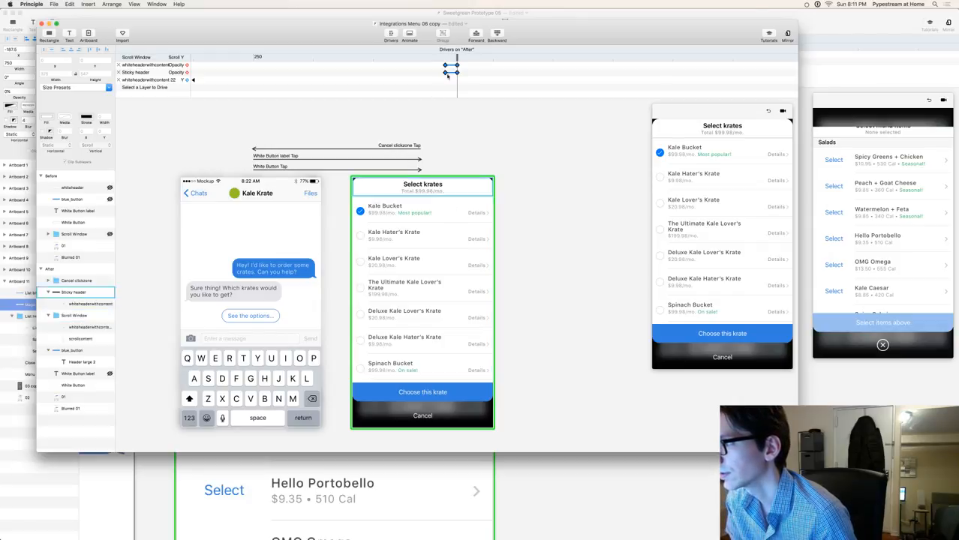
pyautogui.click(445, 57)
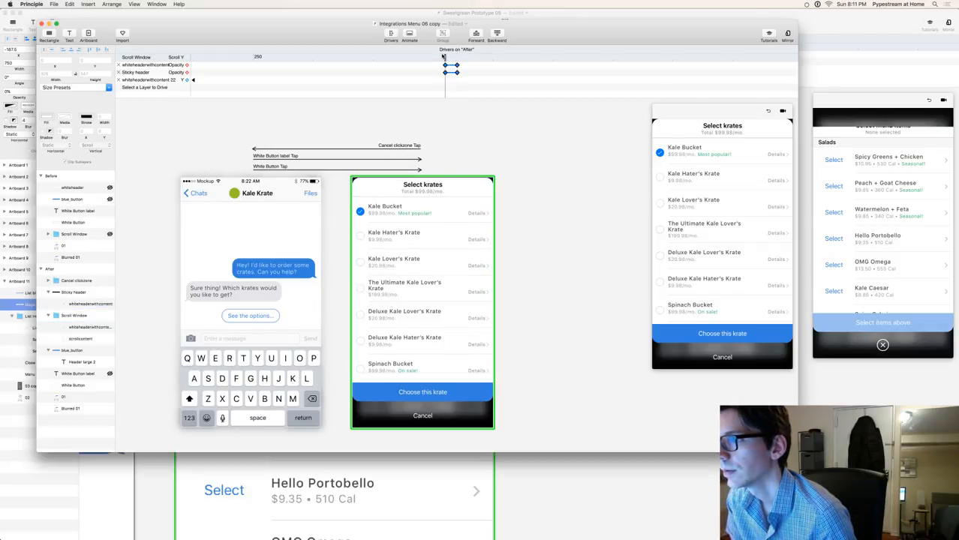
pyautogui.moveTo(445, 57); pyautogui.dragTo(457, 57)
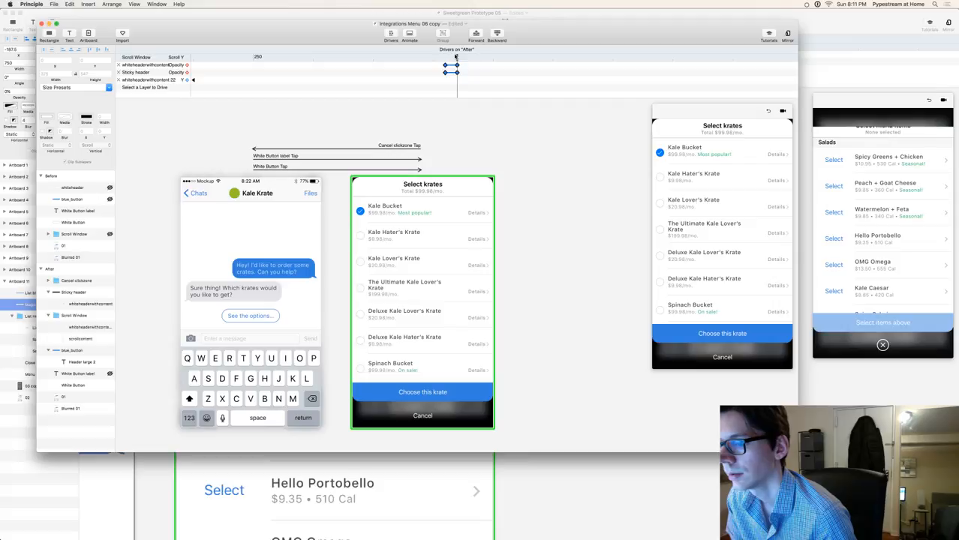
pyautogui.click(74, 292)
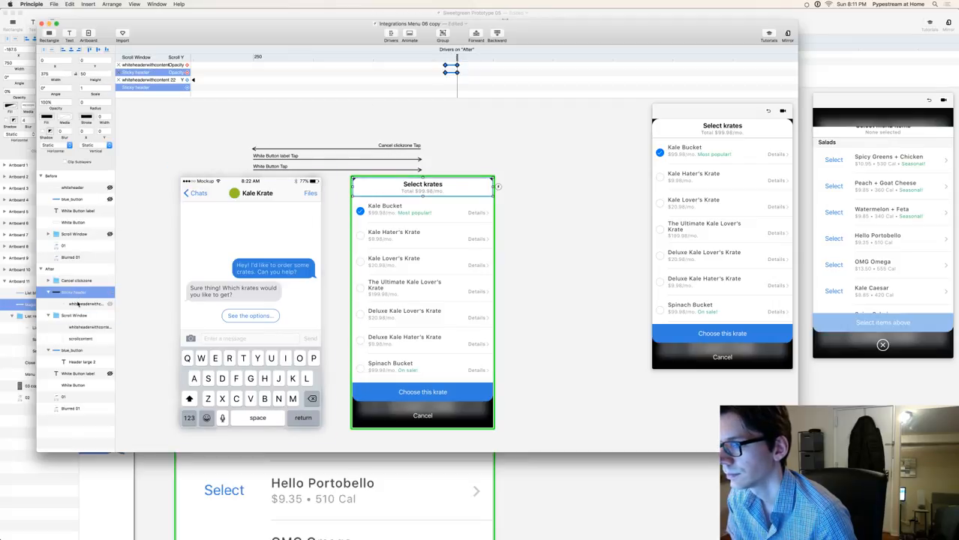
pyautogui.click(78, 304)
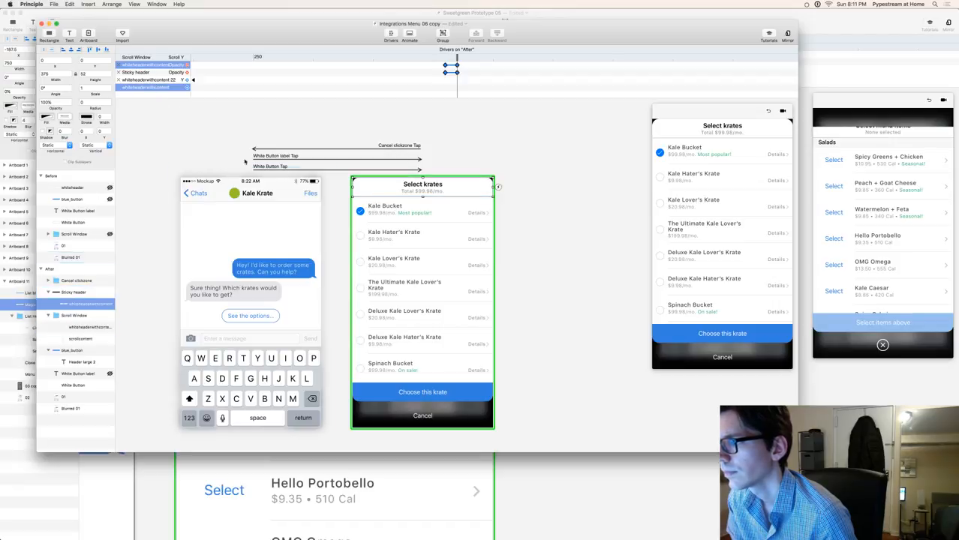
pyautogui.click(74, 315)
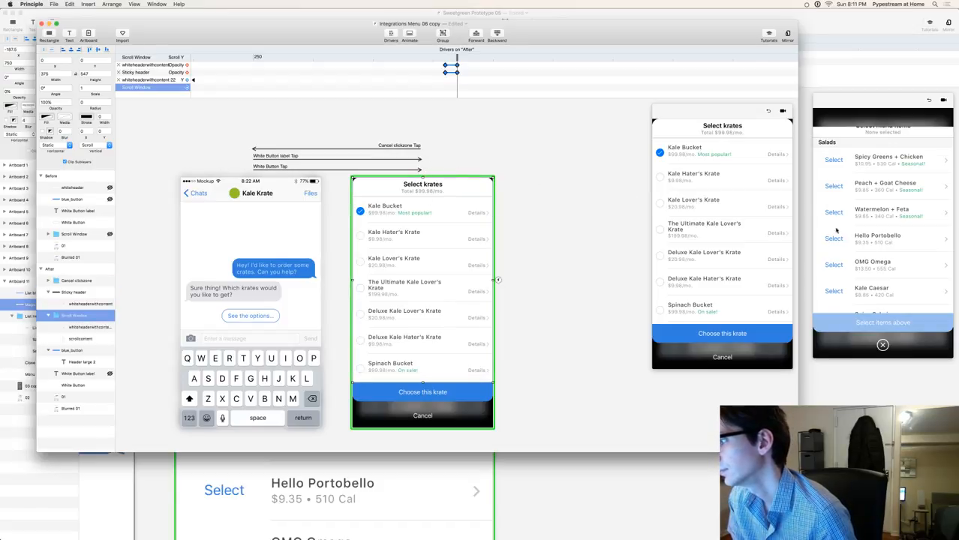
# - Back in Sweetgreen Prototype 05, extend the scroll group's upper edge to the top of Artboard 11 and try scrolling in the preview
pyautogui.click(853, 404)
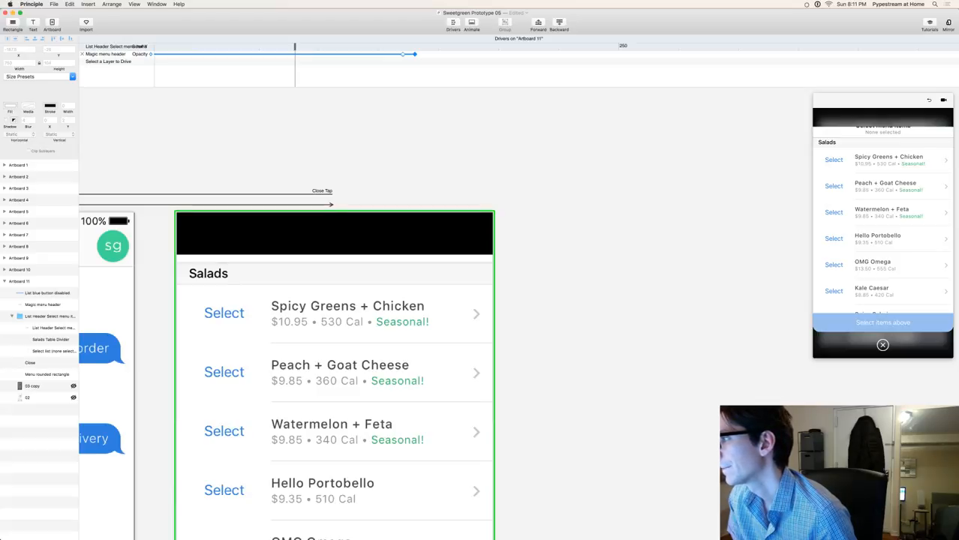
pyautogui.hscroll(3, 637, 411)
pyautogui.hscroll(-8, 630, 360)
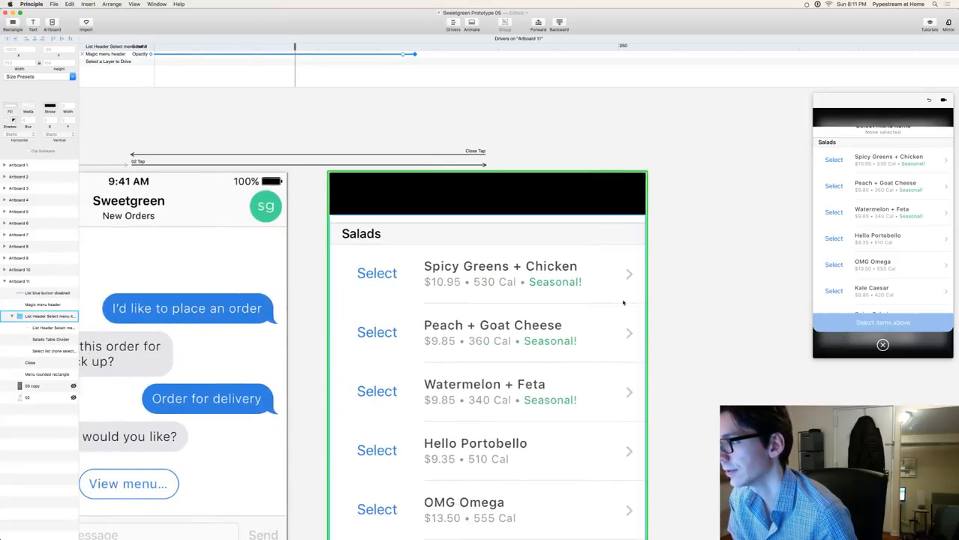
pyautogui.click(524, 245)
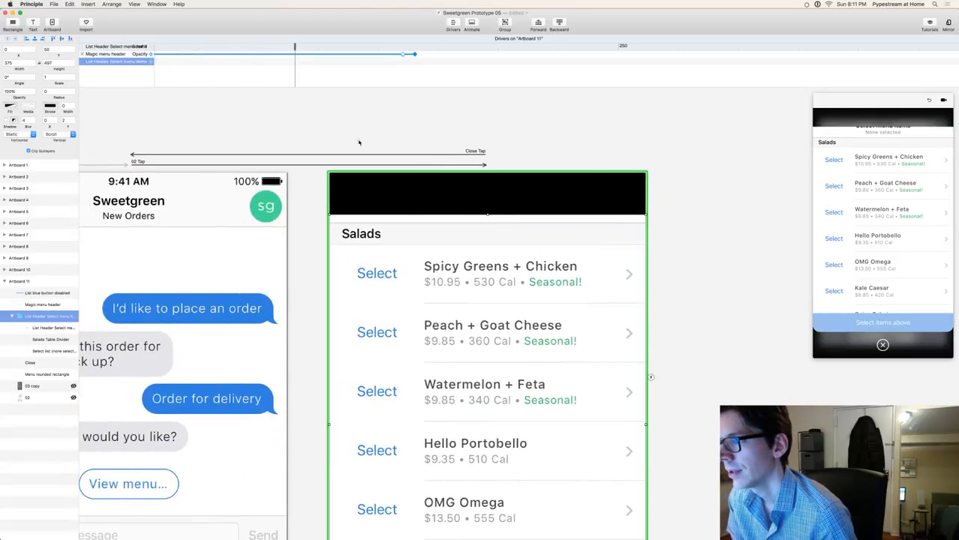
pyautogui.moveTo(487, 215); pyautogui.dragTo(489, 170)
pyautogui.moveTo(858, 174); pyautogui.dragTo(899, 178)
# - Return to Integrations Menu 06 copy, scroll its preview list and inspect the Sticky header layer's properties
pyautogui.press('super+grave')
pyautogui.moveTo(726, 182); pyautogui.dragTo(732, 199)
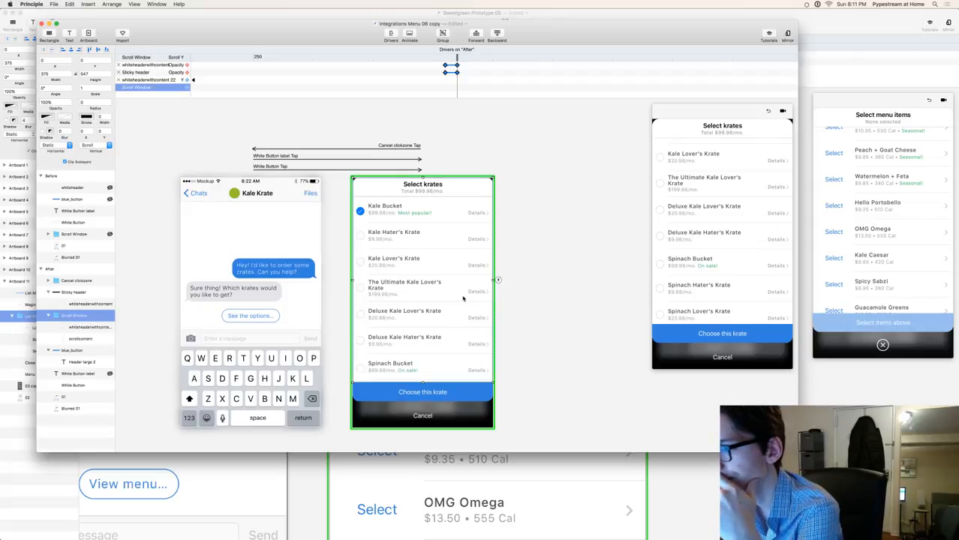
pyautogui.click(421, 190)
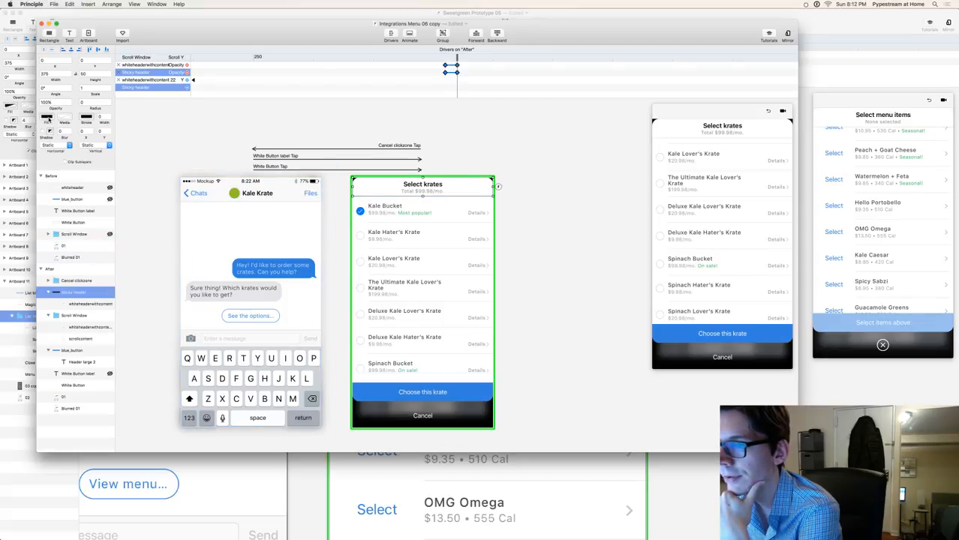
pyautogui.click(539, 179)
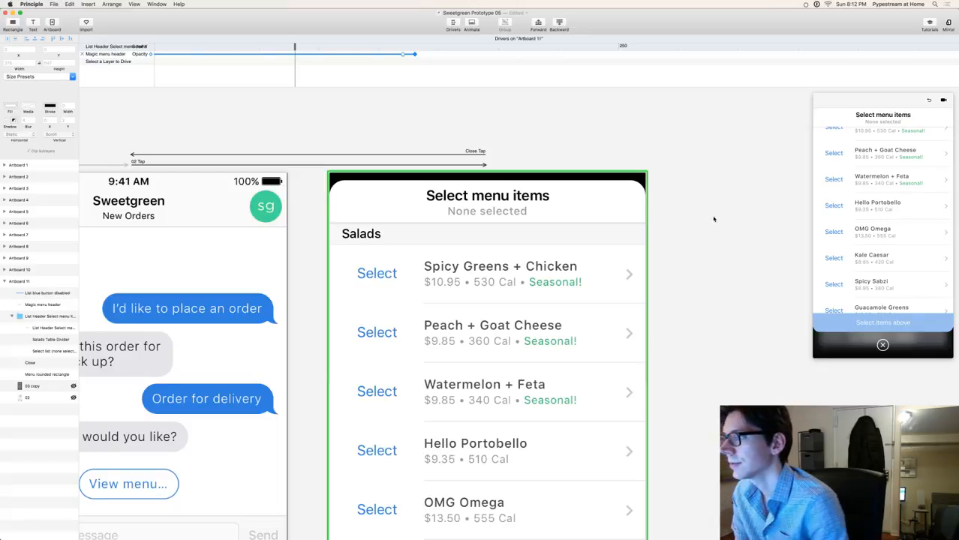
# - In Sweetgreen Prototype 05, scrub to the earlier opacity keyframe and draw a 375 × 48 rectangle over Artboard 11's Magic menu header
pyautogui.moveTo(310, 48); pyautogui.dragTo(403, 63)
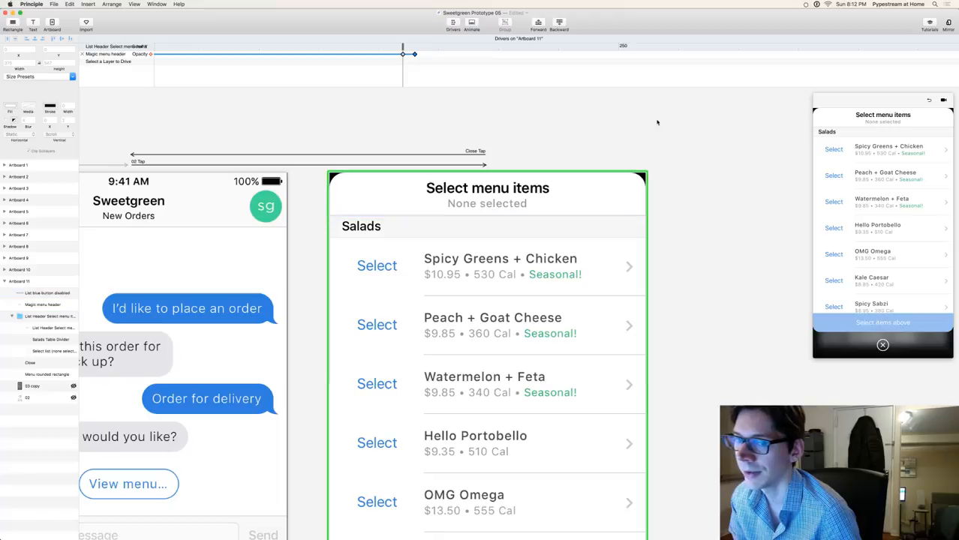
pyautogui.click(491, 184)
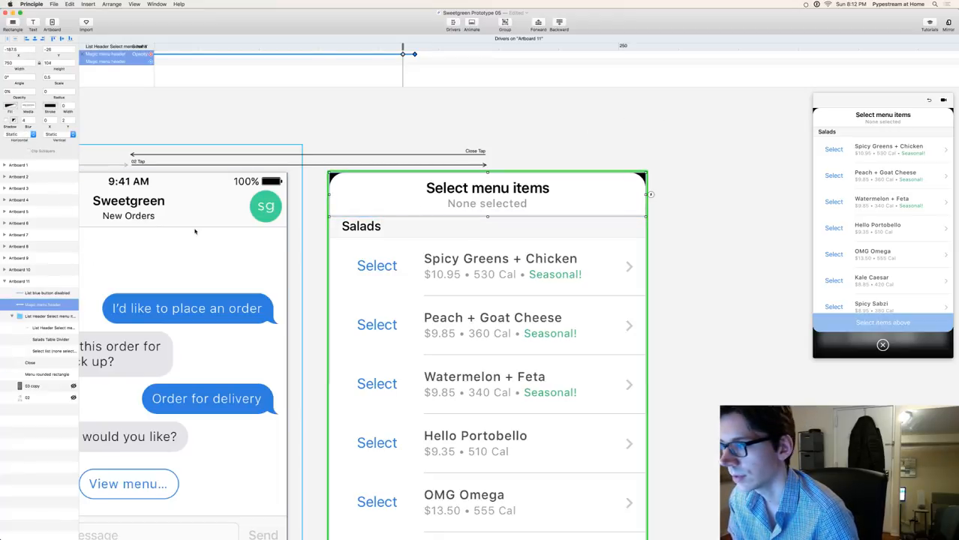
pyautogui.press('r')
pyautogui.moveTo(368, 191); pyautogui.dragTo(647, 191)
pyautogui.moveTo(488, 211); pyautogui.dragTo(488, 214)
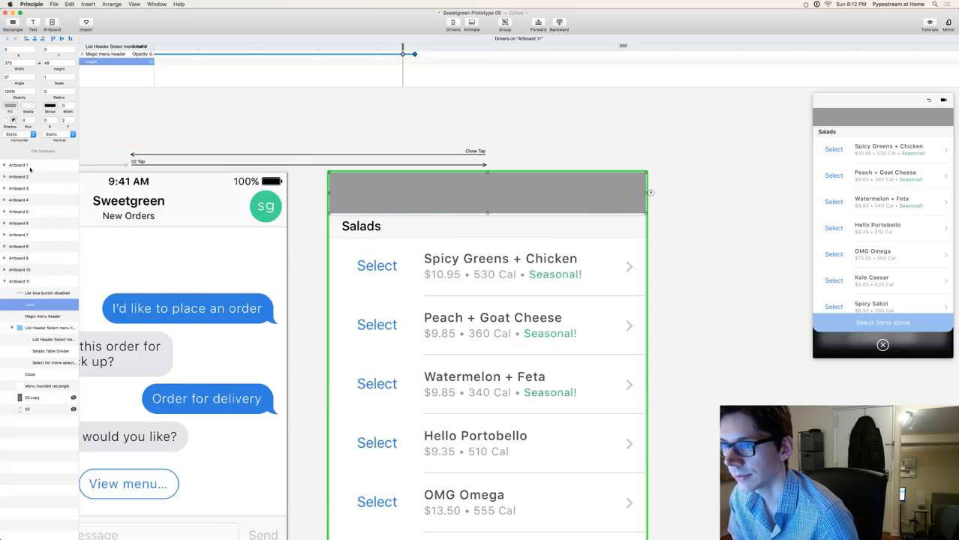
# - Nest the Magic menu header inside the new rectangle layer
pyautogui.moveTo(30, 305); pyautogui.dragTo(34, 322)
pyautogui.press('super+z')
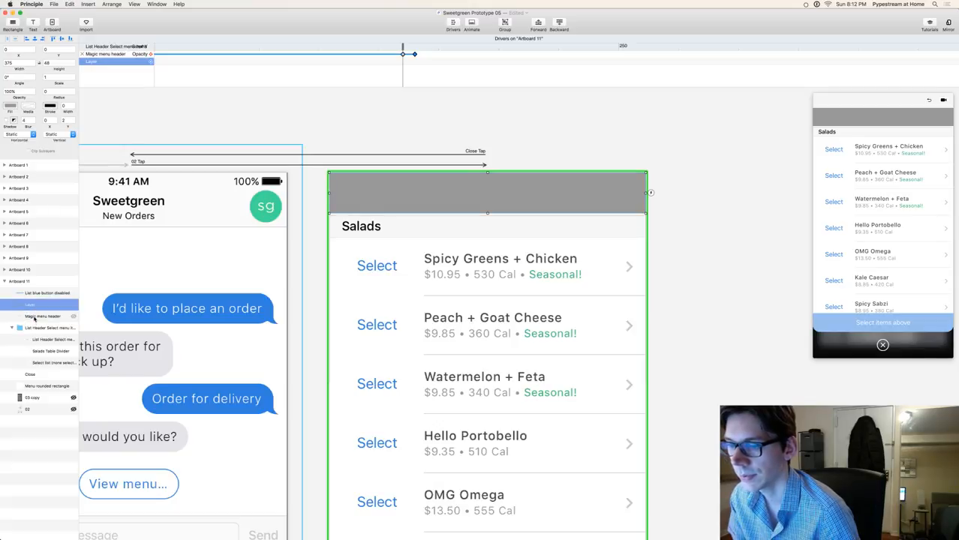
pyautogui.moveTo(38, 308); pyautogui.dragTo(38, 308)
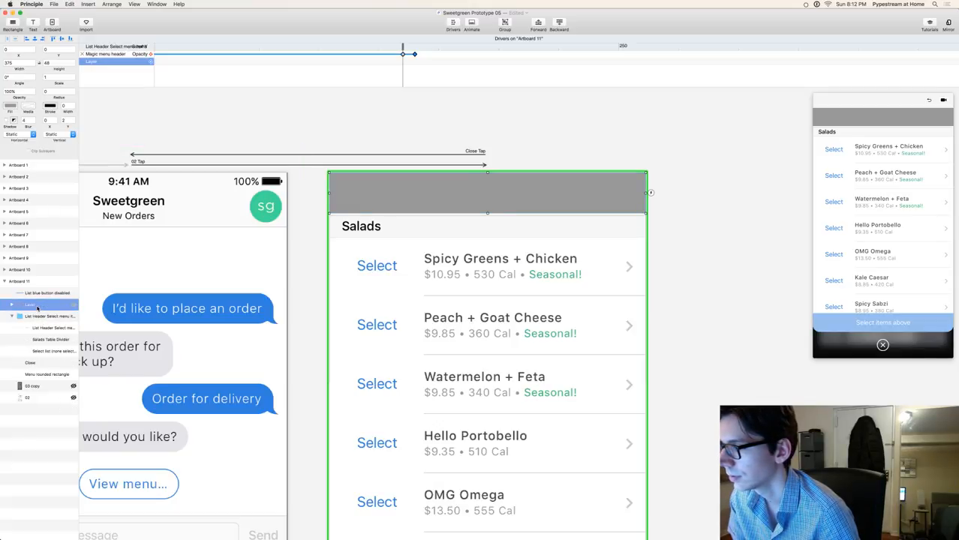
# - Try moving the Magic menu header out of the rectangle layer and grouping the two in Artboard 11
pyautogui.click(12, 305)
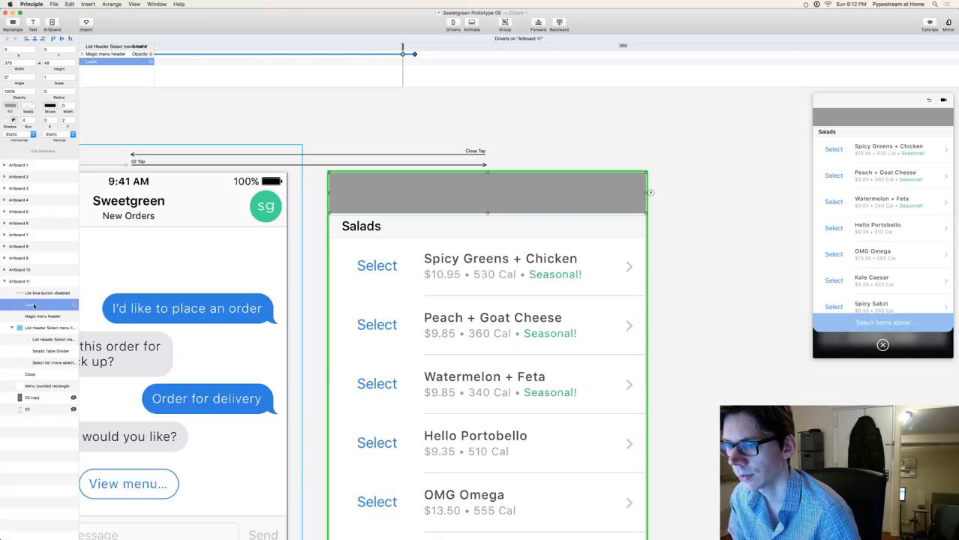
pyautogui.moveTo(43, 308); pyautogui.dragTo(39, 321)
pyautogui.keyDown('shift'); pyautogui.click(37, 309); pyautogui.keyUp('shift')
pyautogui.press('super+g')
pyautogui.click(12, 305)
pyautogui.click(43, 317)
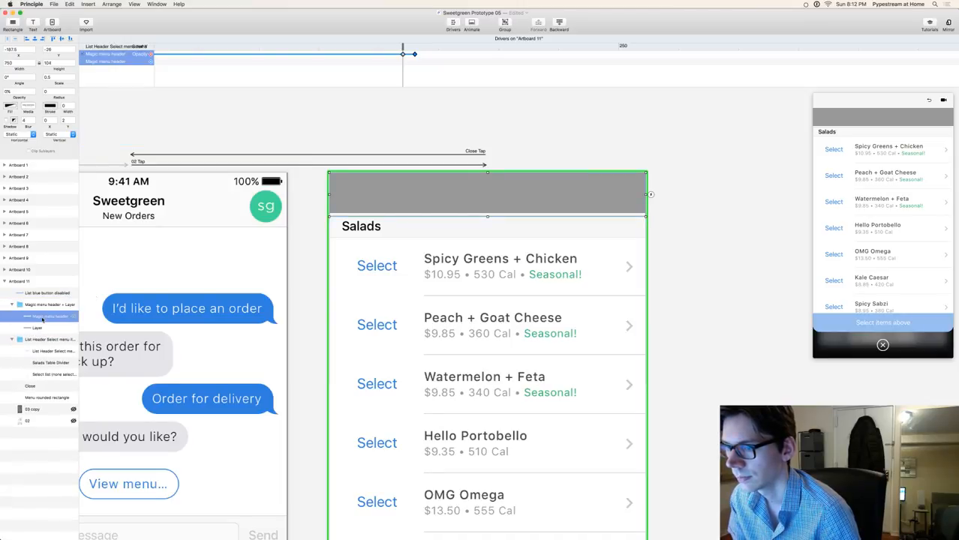
# - Compare the grouped header and rectangle layer at both opacity keyframes, and undo the grouping so the header is nested again
pyautogui.click(414, 47)
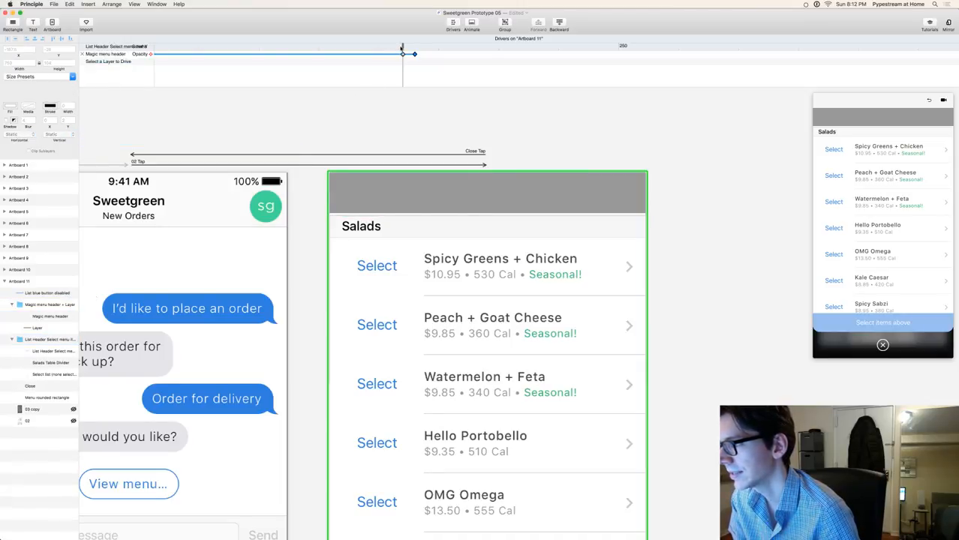
pyautogui.moveTo(412, 47); pyautogui.dragTo(411, 47)
pyautogui.click(43, 316)
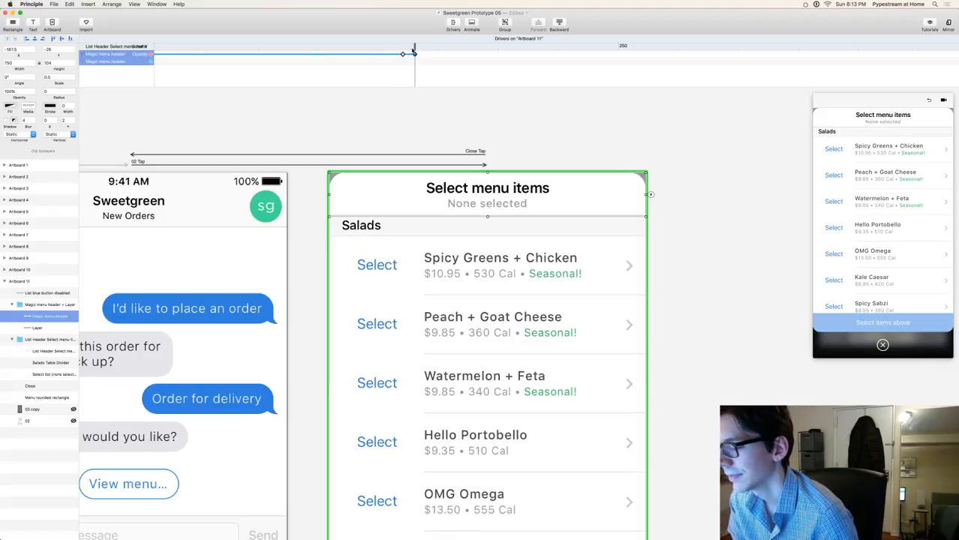
pyautogui.click(34, 331)
pyautogui.click(404, 47)
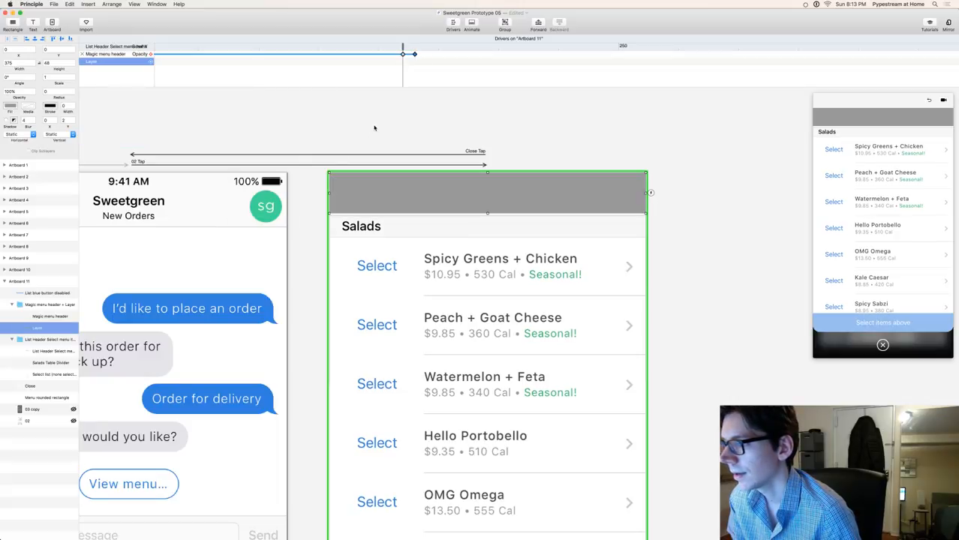
pyautogui.press('super+z')
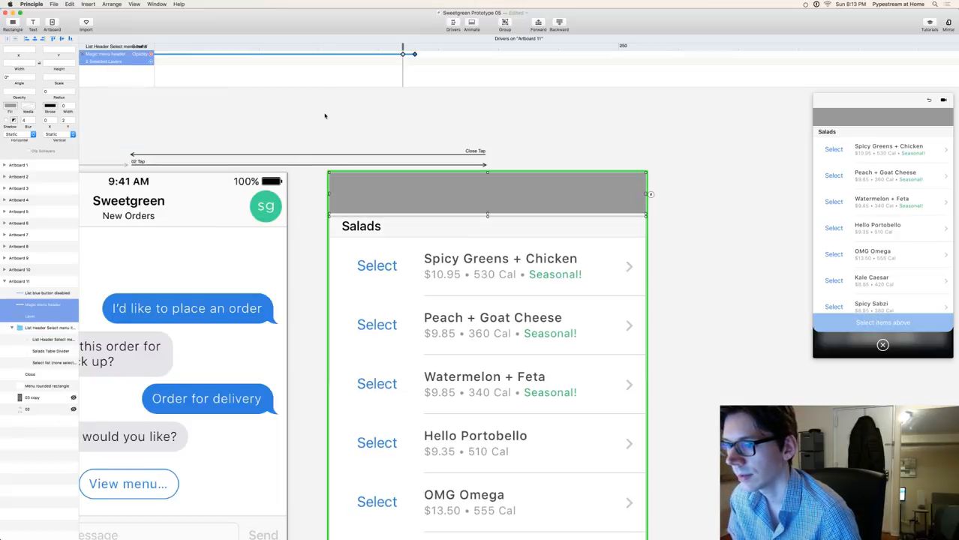
pyautogui.press('super+g')
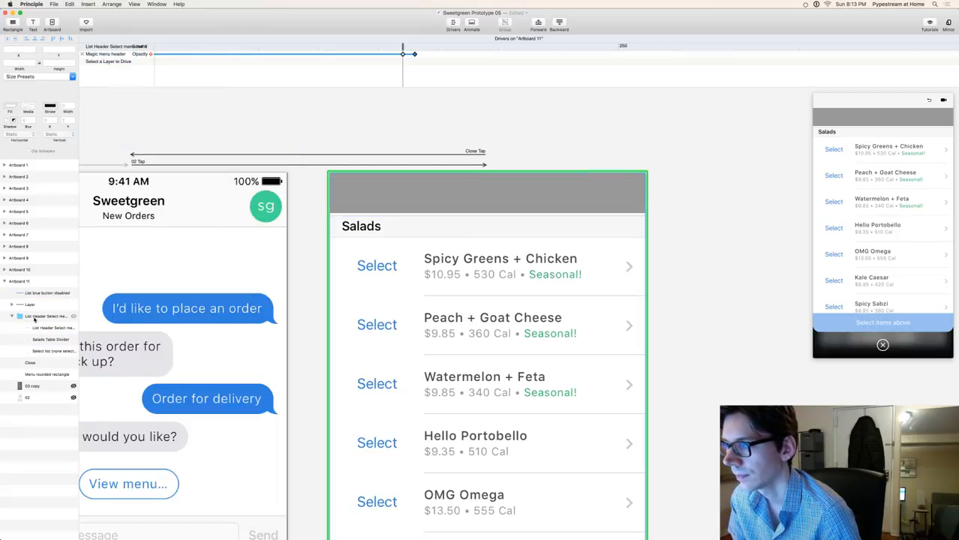
# - Fill the rectangle layer that contains the Magic menu header with black (000000)
pyautogui.click(12, 304)
pyautogui.click(410, 47)
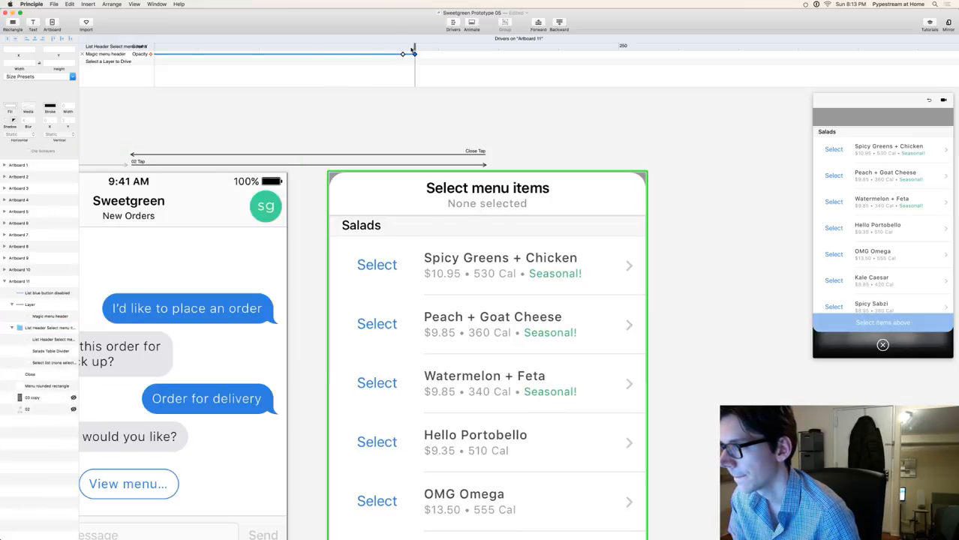
pyautogui.moveTo(411, 48)
pyautogui.mouseDown()
pyautogui.moveTo(355, 48)
pyautogui.moveTo(414, 49)
pyautogui.mouseUp()
pyautogui.click(36, 304)
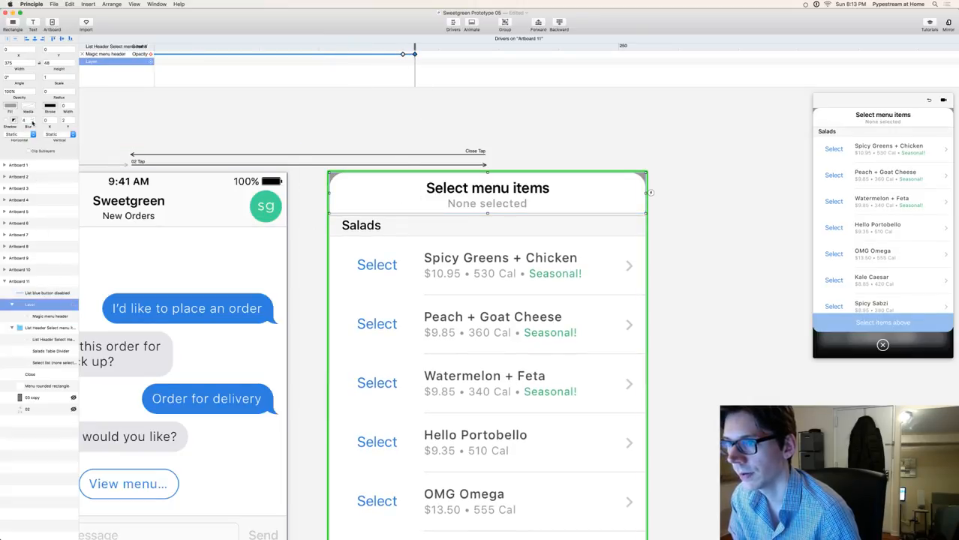
pyautogui.click(10, 107)
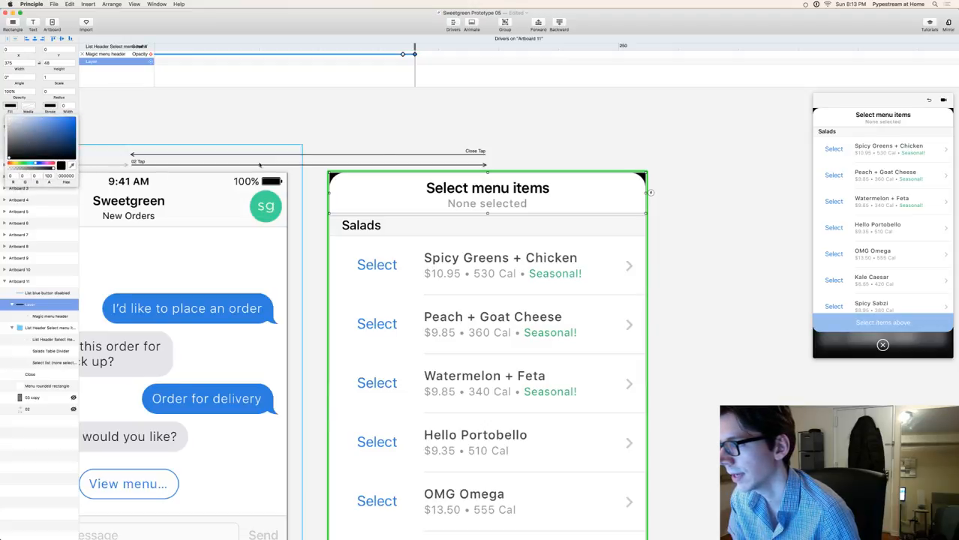
pyautogui.click(504, 118)
# - Scrub back to the earlier opacity keyframe and rename the black rectangle layer as Black magic menu mask
pyautogui.moveTo(414, 48)
pyautogui.mouseDown()
pyautogui.moveTo(366, 48)
pyautogui.moveTo(420, 49)
pyautogui.moveTo(312, 78)
pyautogui.moveTo(443, 71)
pyautogui.moveTo(225, 74)
pyautogui.moveTo(448, 71)
pyautogui.moveTo(441, 47)
pyautogui.moveTo(406, 53)
pyautogui.mouseUp()
pyautogui.click(246, 54)
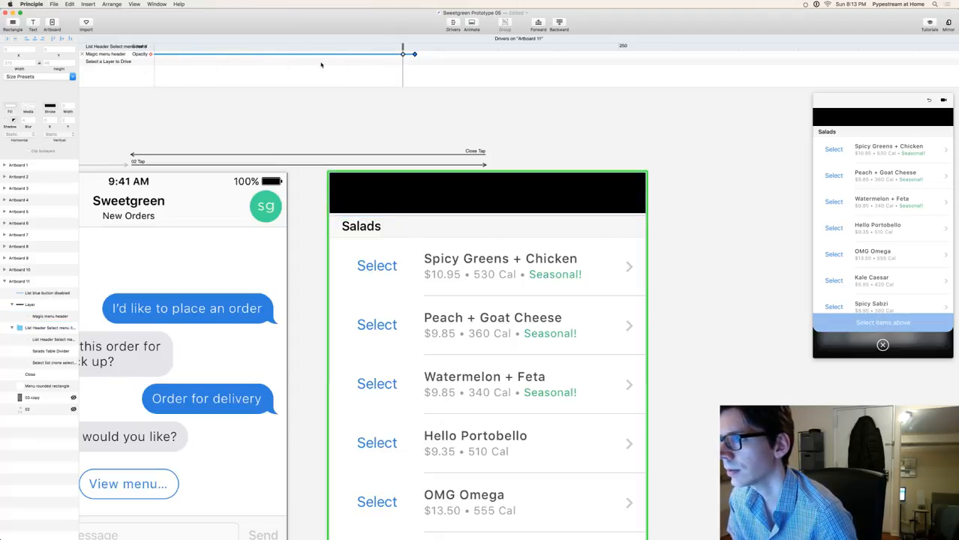
pyautogui.click(352, 210)
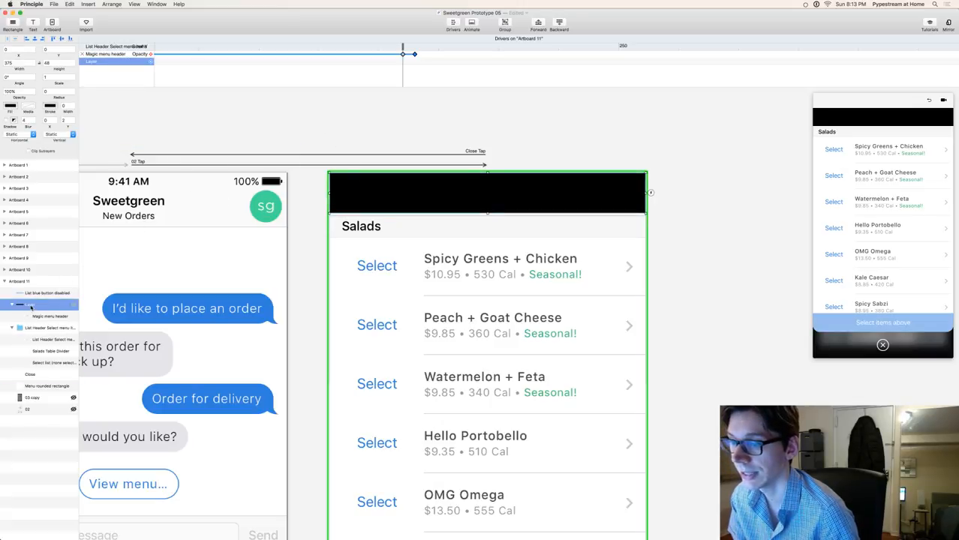
pyautogui.write('Black magic menu mask')
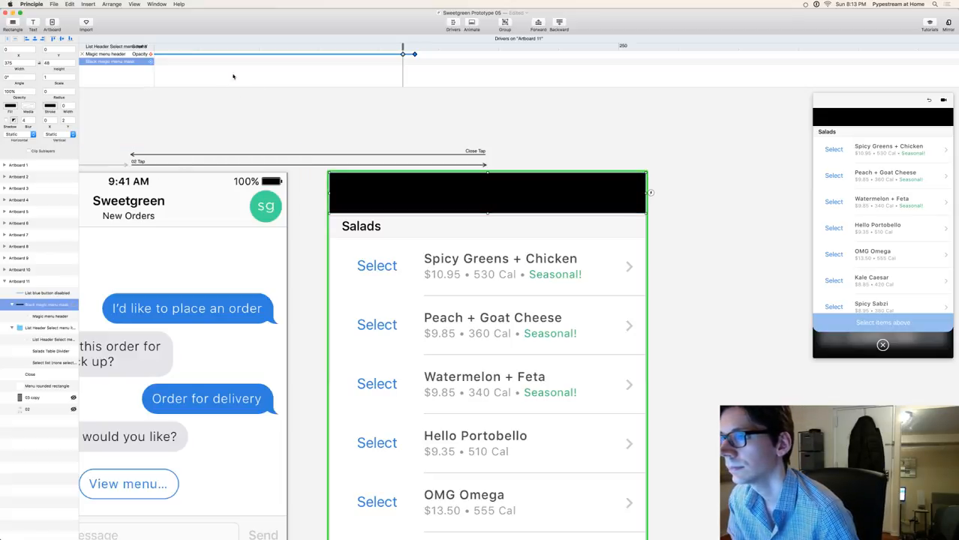
# - Add an Opacity driver to Black magic menu mask at the earlier header keyframe with opacity 0%
pyautogui.click(151, 62)
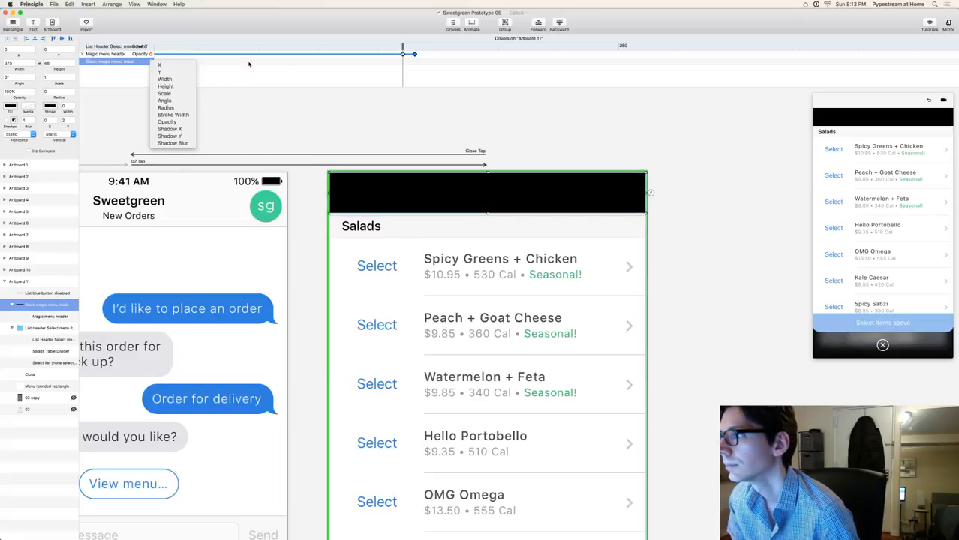
pyautogui.click(178, 123)
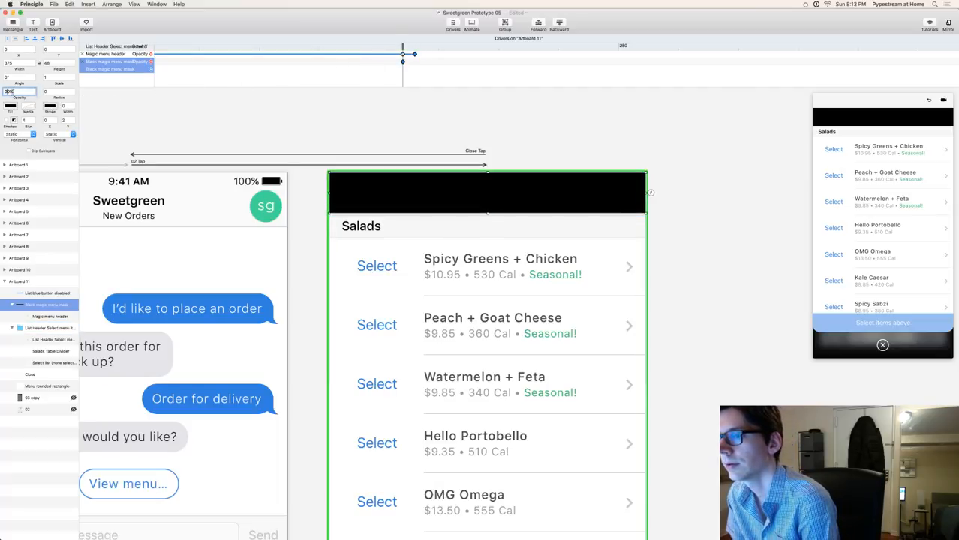
pyautogui.press('Return')
pyautogui.click(404, 47)
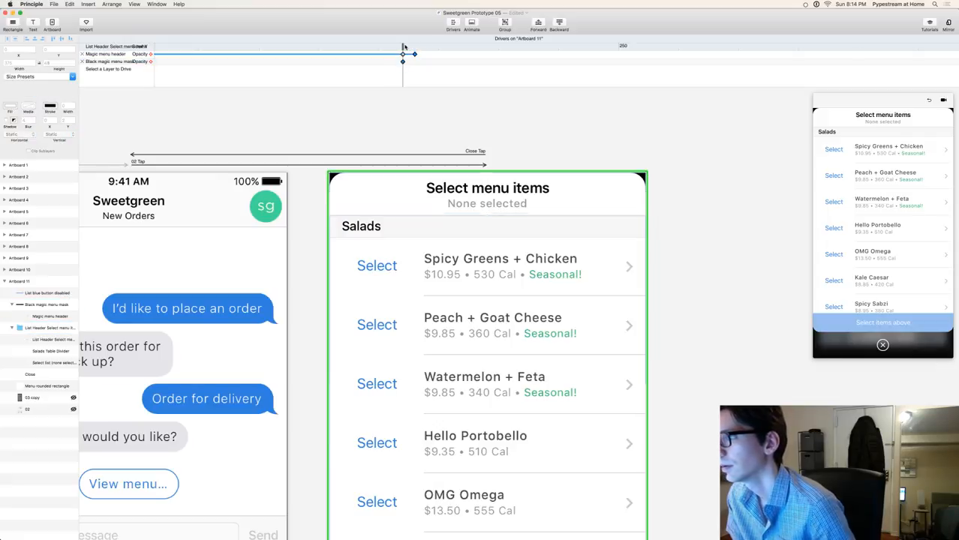
pyautogui.moveTo(405, 47); pyautogui.dragTo(415, 48)
# - Add a second mask opacity keyframe, align it with the header's later keyframe and set its opacity to 100%
pyautogui.click(403, 62)
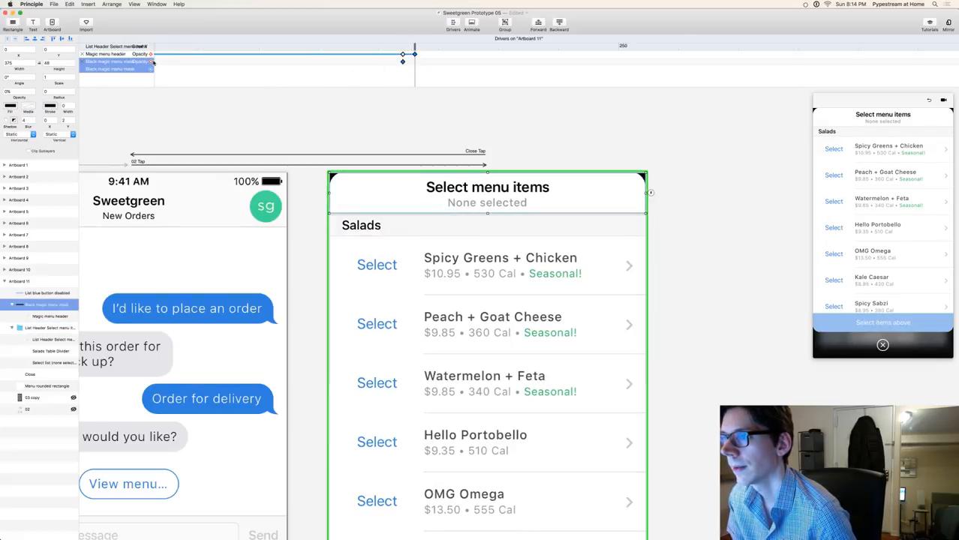
pyautogui.moveTo(459, 47); pyautogui.dragTo(499, 47)
pyautogui.click(139, 68)
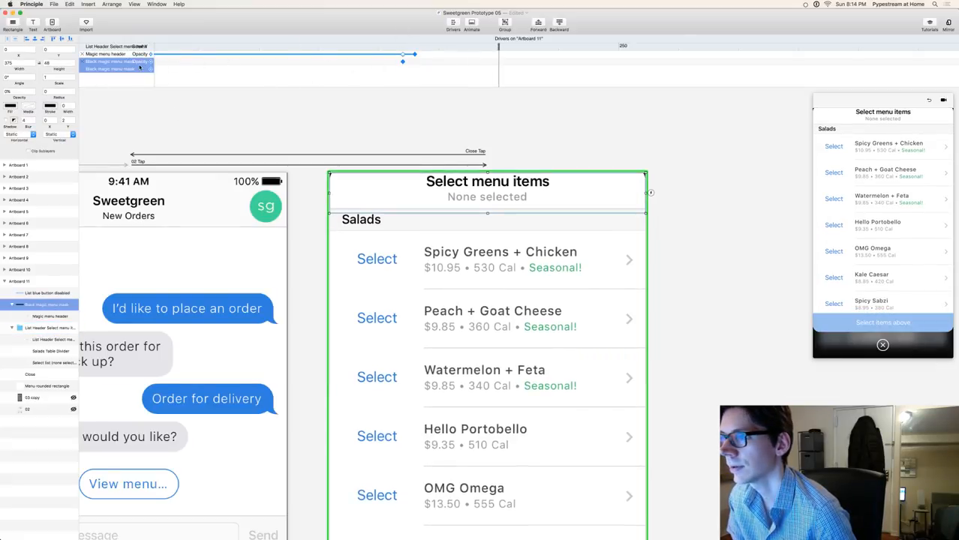
pyautogui.click(149, 65)
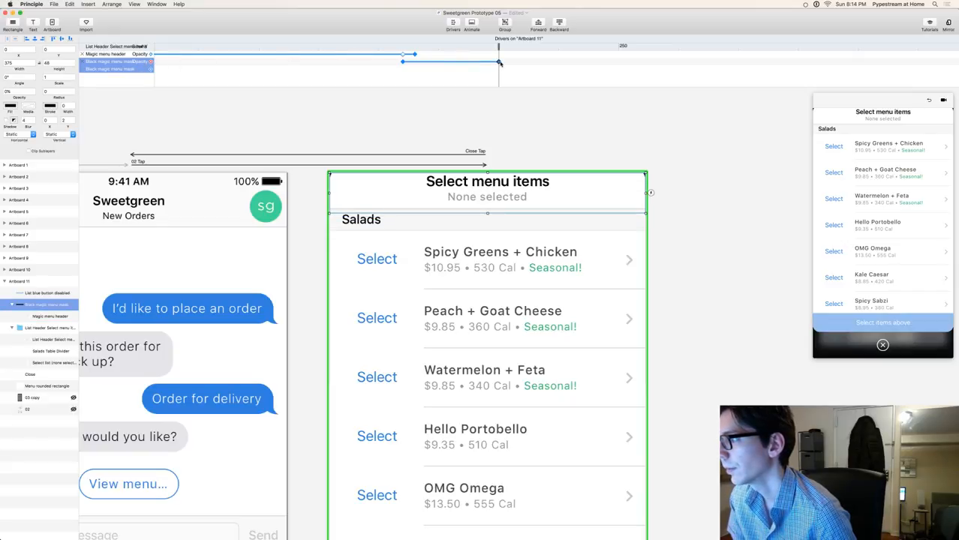
pyautogui.moveTo(499, 62); pyautogui.dragTo(414, 61)
pyautogui.click(413, 61)
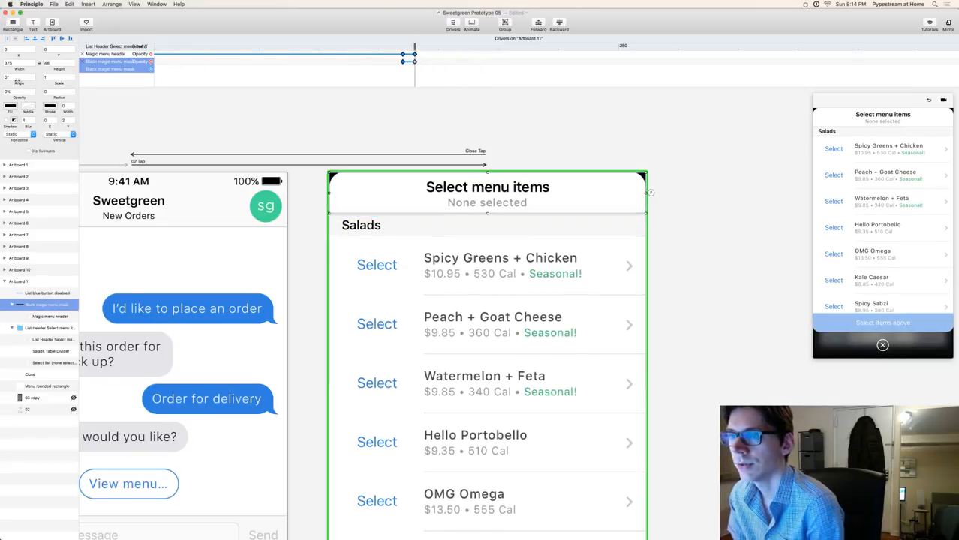
pyautogui.write('100')
pyautogui.press('Return')
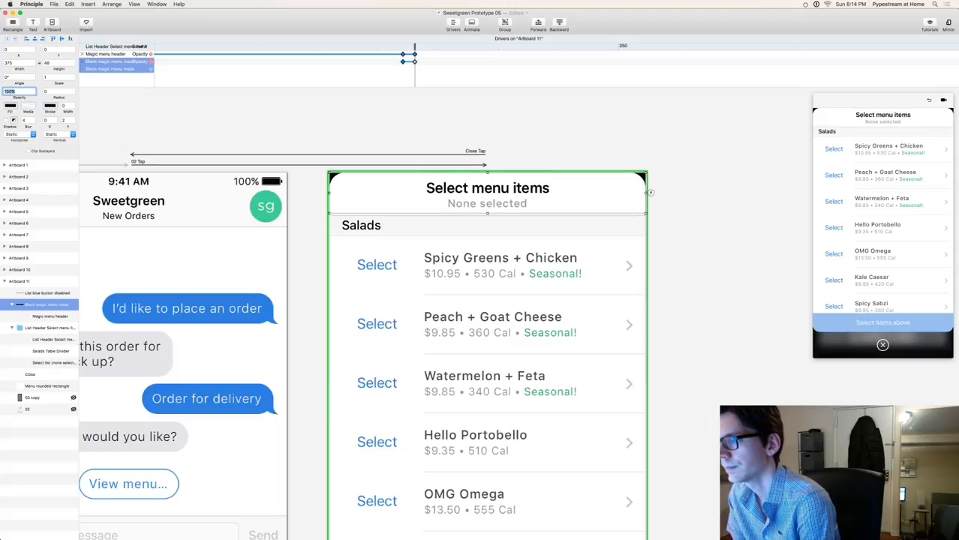
# - Scrub Artboard 11's driver timeline forward and back to check how the masked header behaves over the scrolling list
pyautogui.click(548, 105)
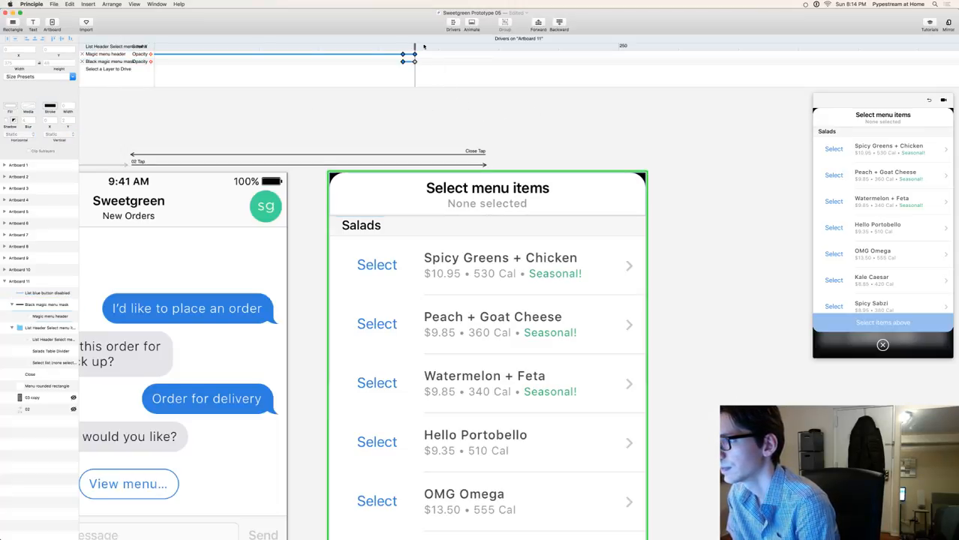
pyautogui.moveTo(415, 46); pyautogui.dragTo(689, 30)
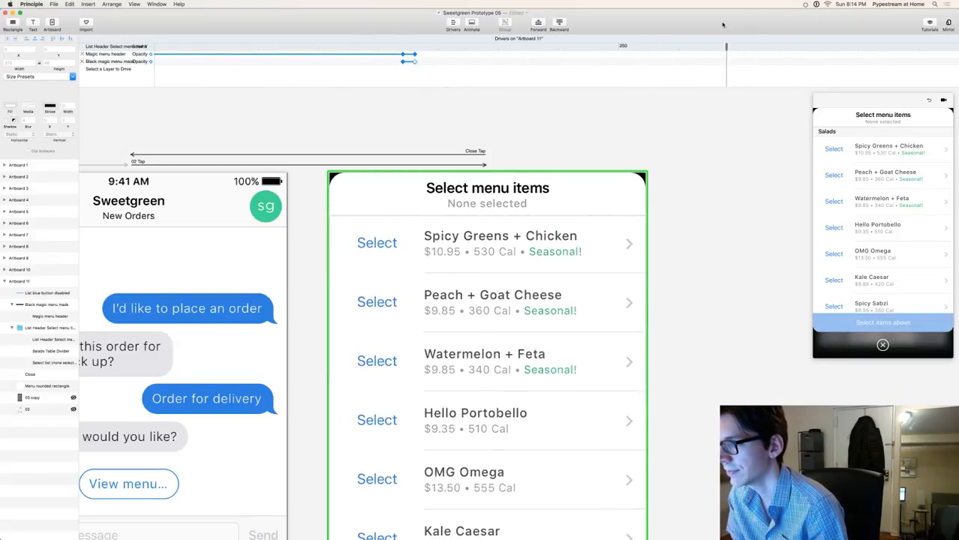
pyautogui.moveTo(702, 45); pyautogui.dragTo(331, 47)
pyautogui.press('super+minus')
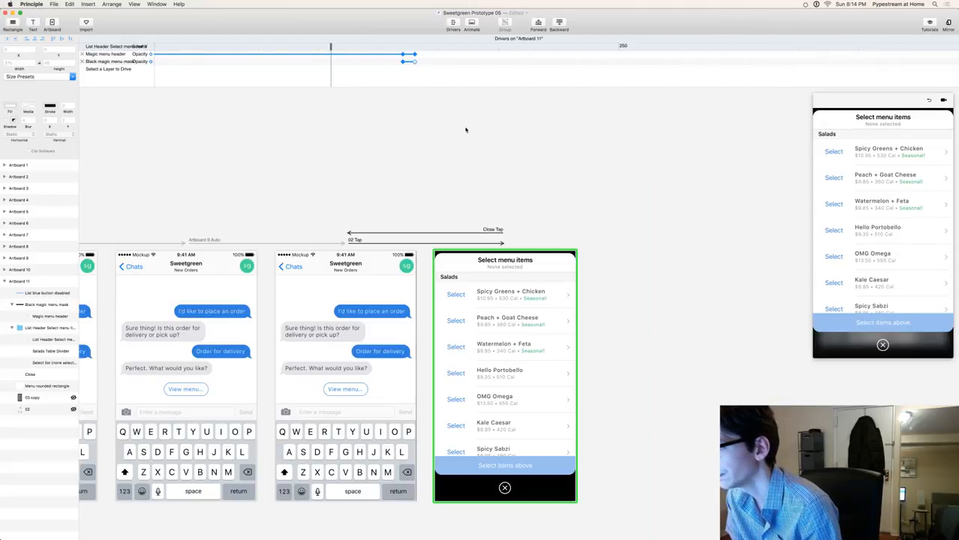
pyautogui.scroll(-3, 481, 135)
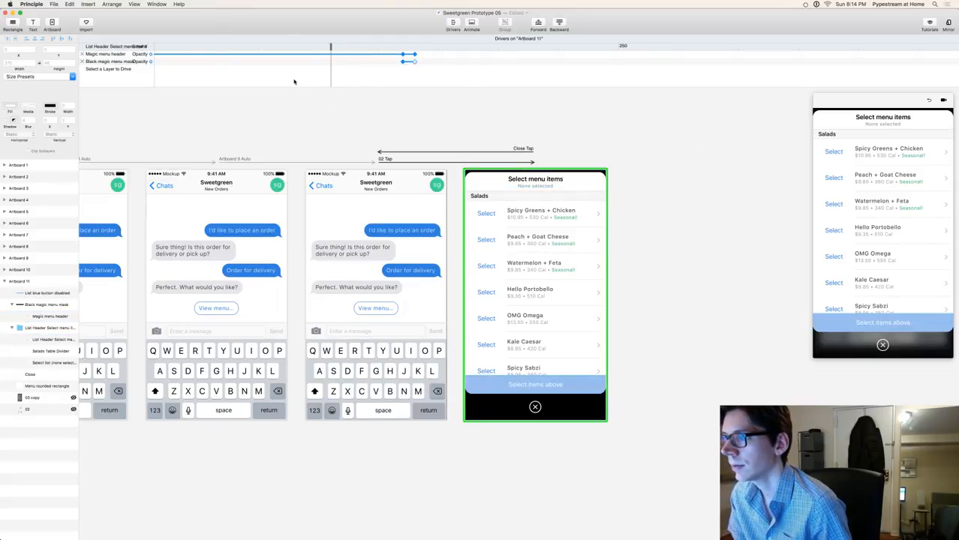
pyautogui.hscroll(-5, 257, 75)
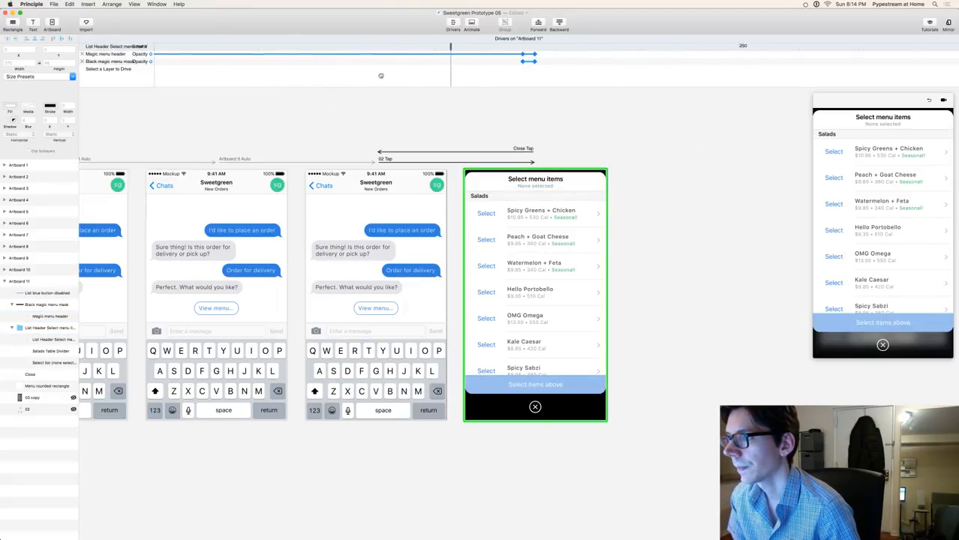
# - Explore the driver timeline around the opacity keyframes and undo the accidental removal of the Magic menu header
pyautogui.click(590, 57)
pyautogui.click(372, 90)
pyautogui.hscroll(-8, 429, 75)
pyautogui.hscroll(6, 443, 72)
pyautogui.click(413, 54)
pyautogui.click(495, 142)
pyautogui.click(448, 47)
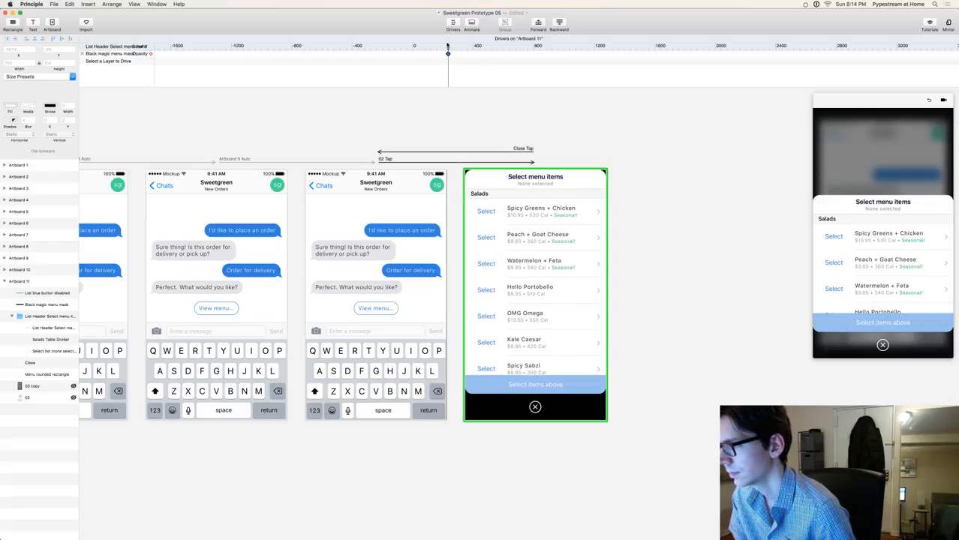
pyautogui.scroll(5, 428, 56)
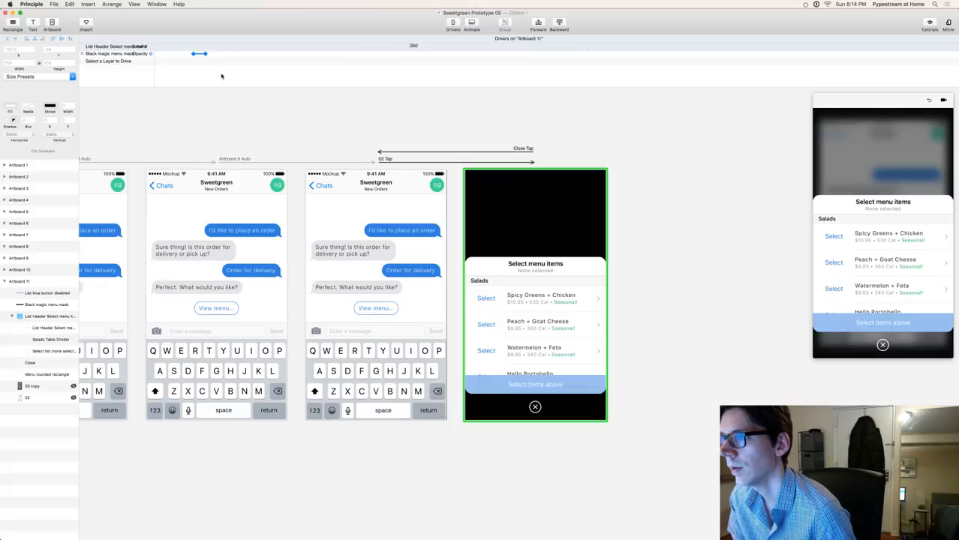
pyautogui.press('super+z')
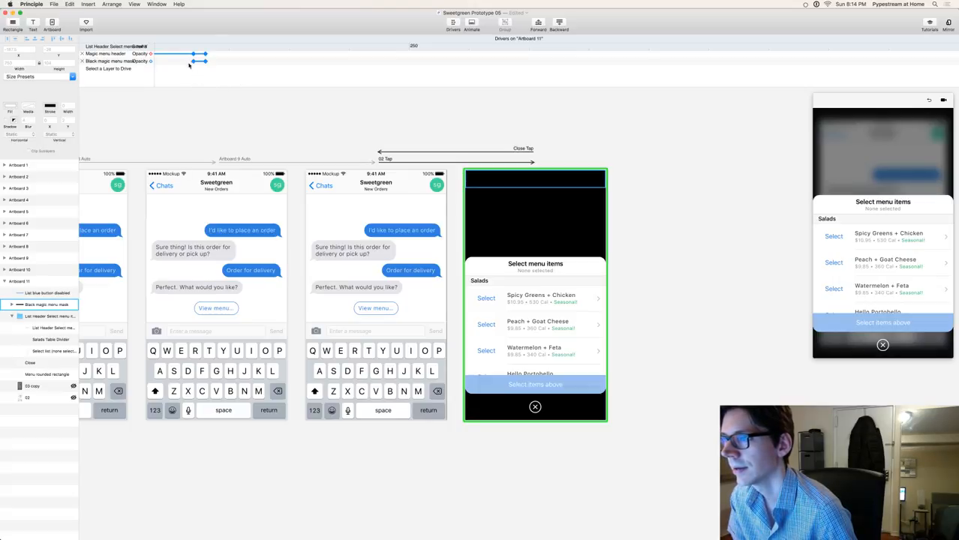
# - Scrub to just before the opacity keyframes and scroll the menu list up and down in the preview to test the sticky header
pyautogui.scroll(5, 177, 71)
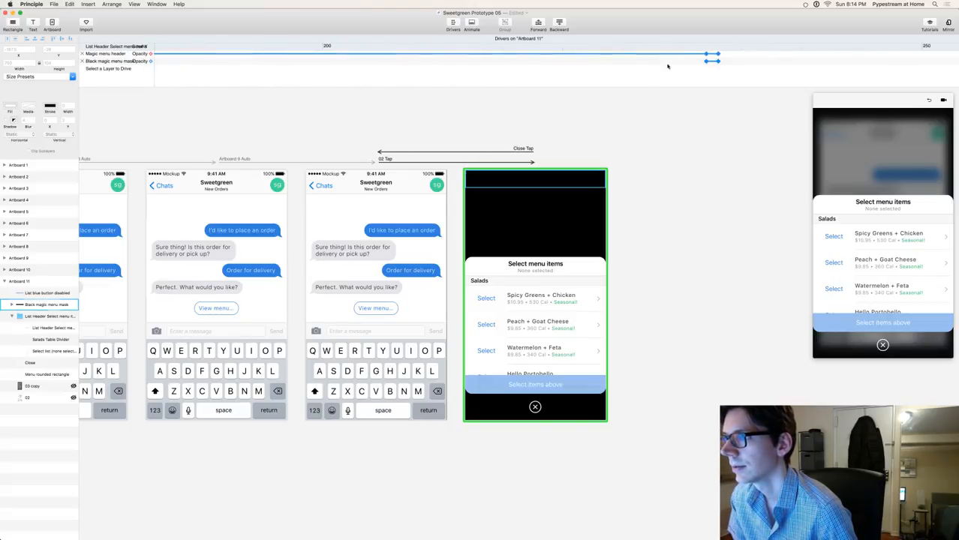
pyautogui.scroll(-10, 268, 62)
pyautogui.moveTo(259, 46); pyautogui.dragTo(266, 48)
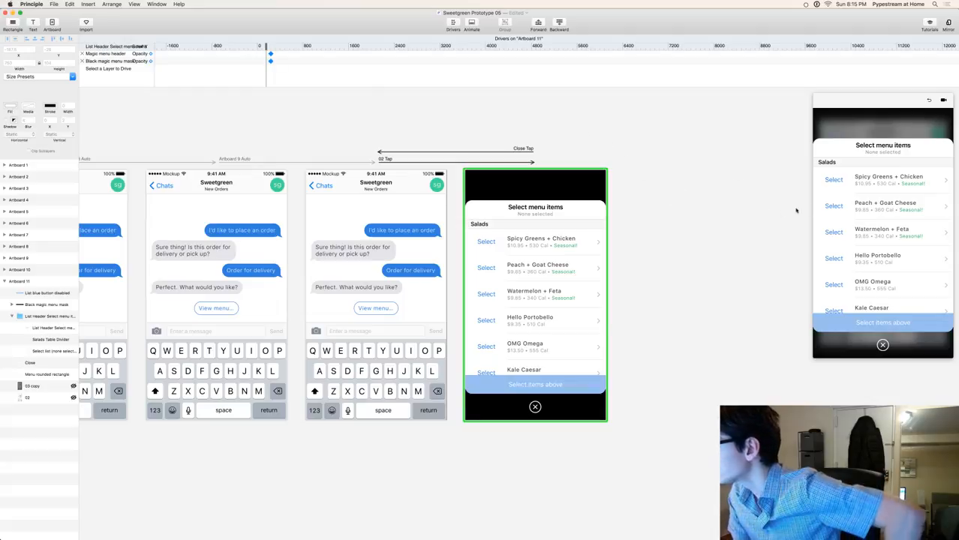
pyautogui.moveTo(867, 248); pyautogui.dragTo(877, 187)
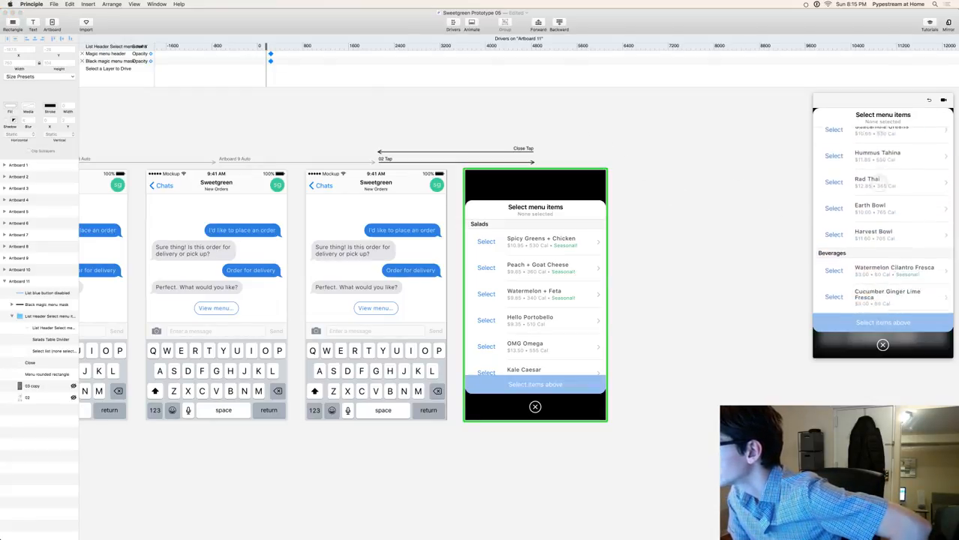
pyautogui.moveTo(903, 260); pyautogui.dragTo(897, 308)
pyautogui.moveTo(890, 247); pyautogui.dragTo(886, 197)
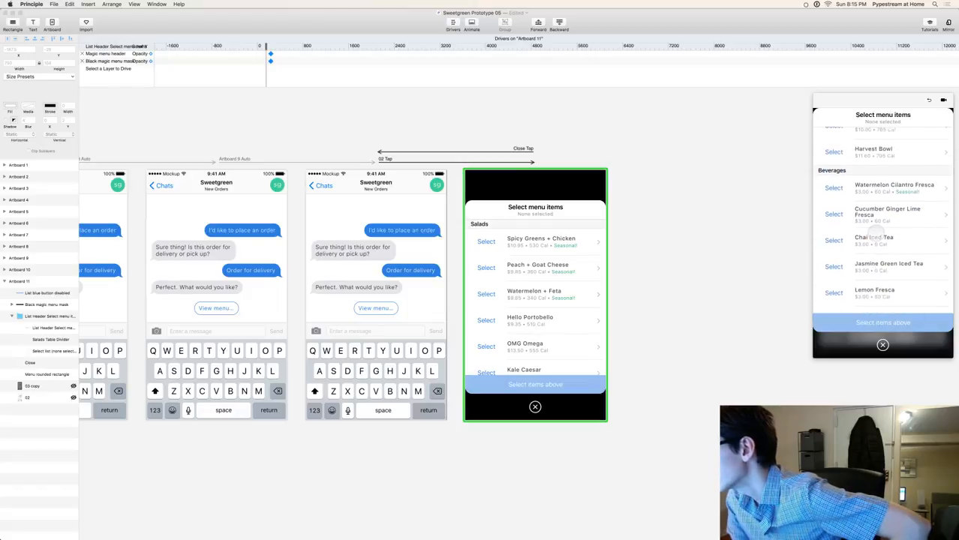
pyautogui.moveTo(869, 214); pyautogui.dragTo(870, 229)
pyautogui.moveTo(879, 269); pyautogui.dragTo(844, 182)
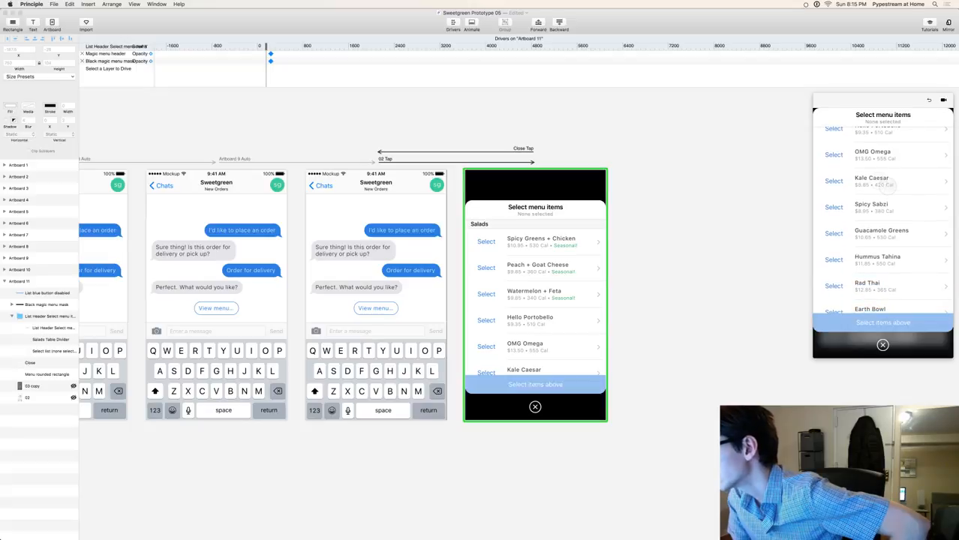
pyautogui.scroll(-5, 895, 225)
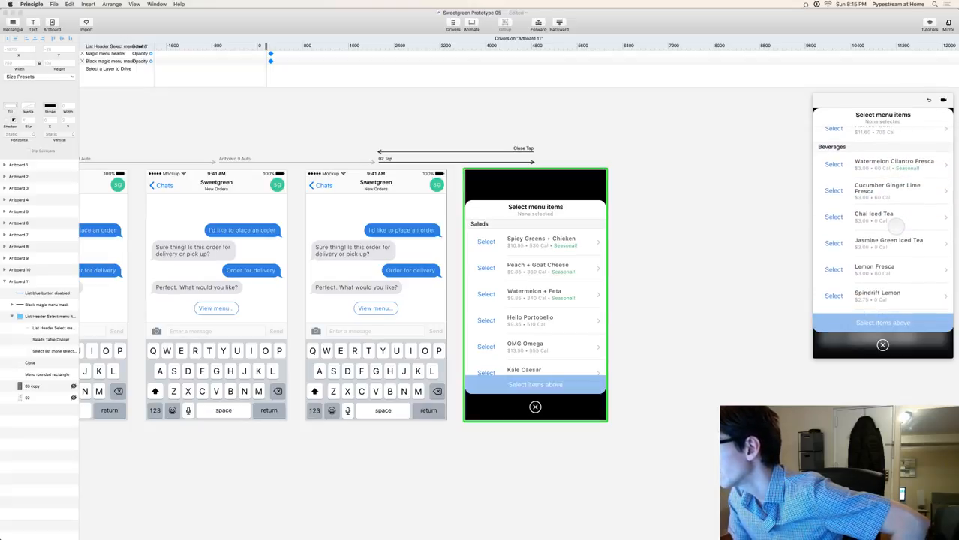
# - Scroll the menu list down and up in the preview once more and save the prototype
pyautogui.scroll(-2, 899, 261)
pyautogui.scroll(4, 897, 240)
pyautogui.scroll(-2, 890, 175)
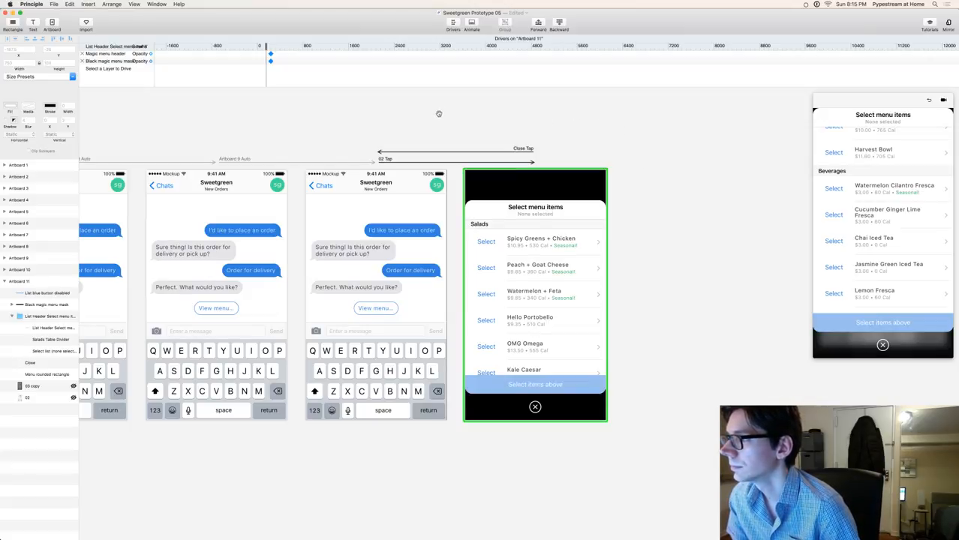
pyautogui.hscroll(-5, 481, 117)
pyautogui.press('super+s')
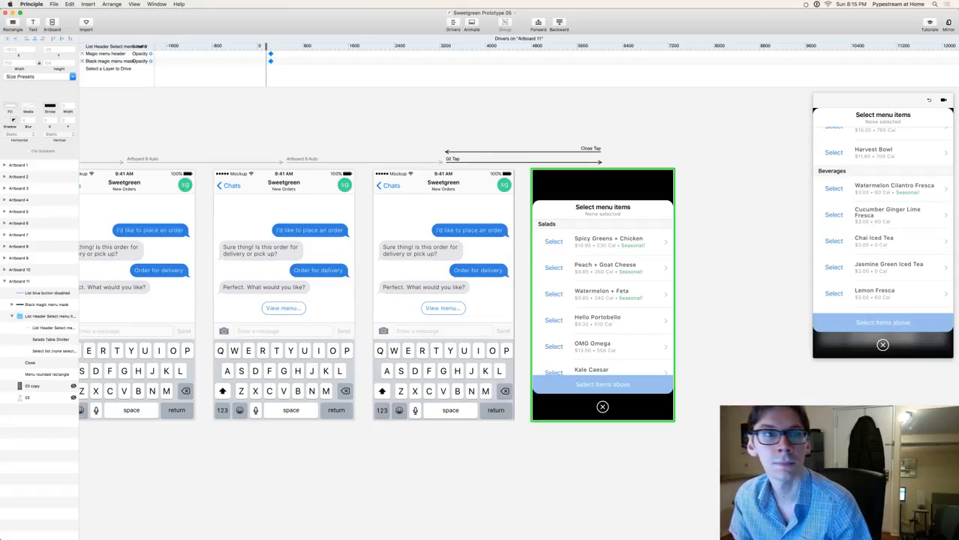
pyautogui.press('super+Tab')
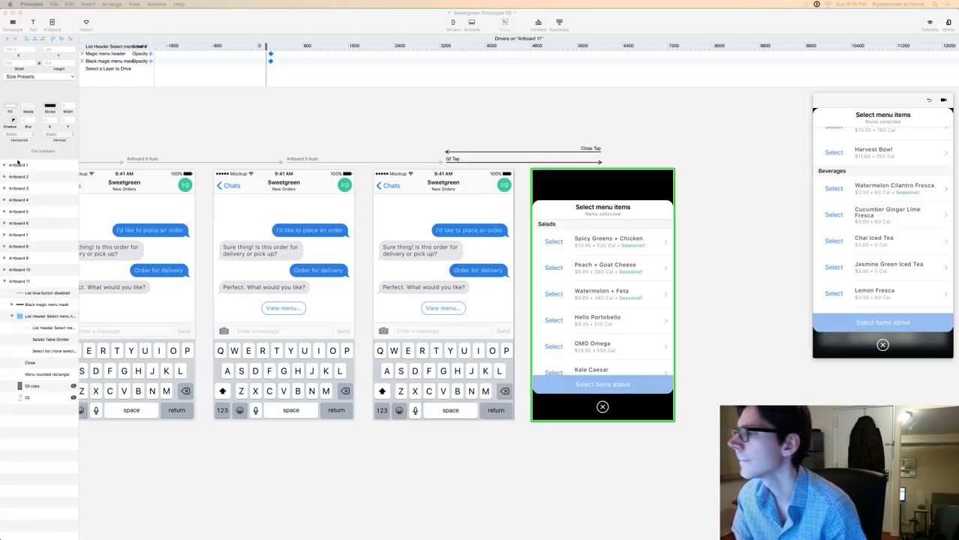
# - Scrub Artboard 11's driver timeline to 0 and place the playhead at the opacity keyframes of the header and mask
pyautogui.click(285, 133)
pyautogui.moveTo(284, 132); pyautogui.dragTo(133, 116)
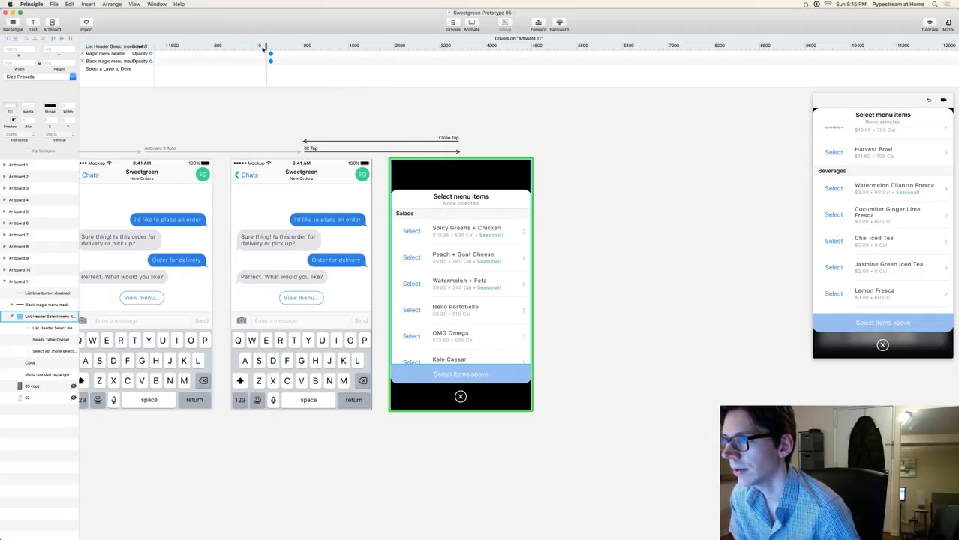
pyautogui.scroll(10, 256, 55)
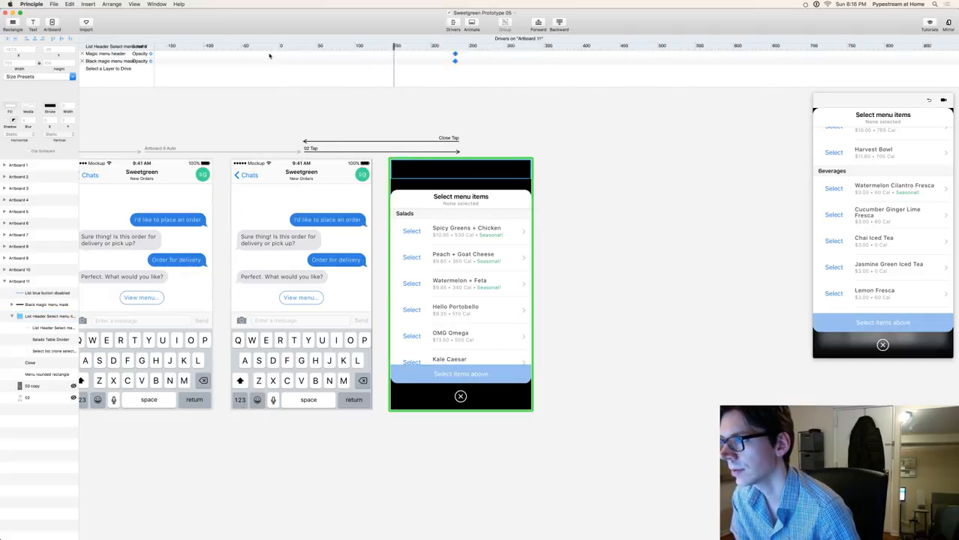
pyautogui.moveTo(577, 42); pyautogui.dragTo(292, 38)
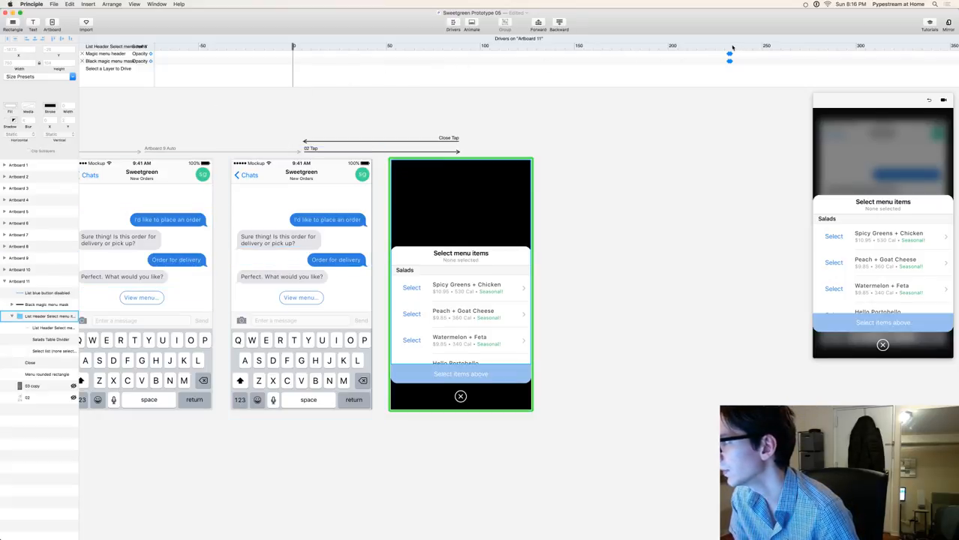
pyautogui.click(730, 47)
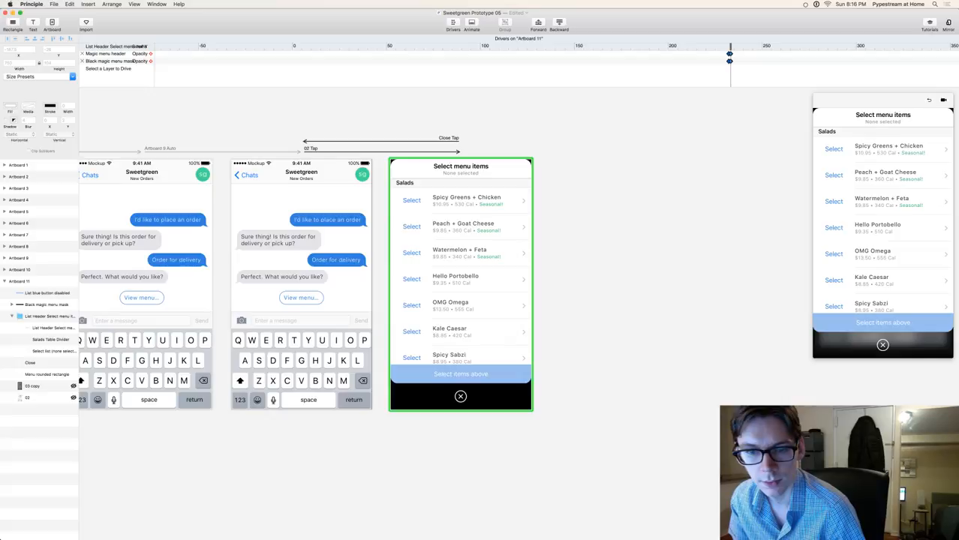
pyautogui.press('super+Tab')
pyautogui.press('super+Tab')
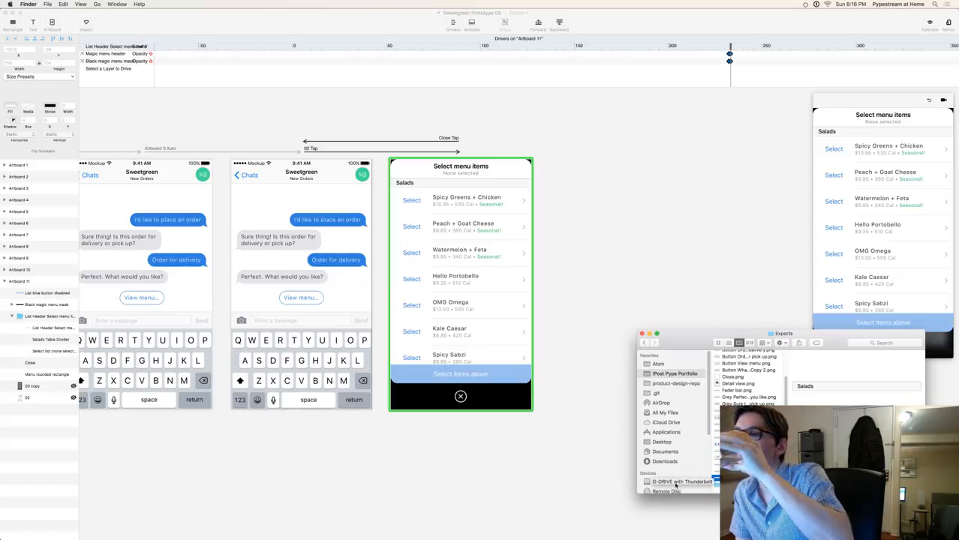
pyautogui.click(172, 449)
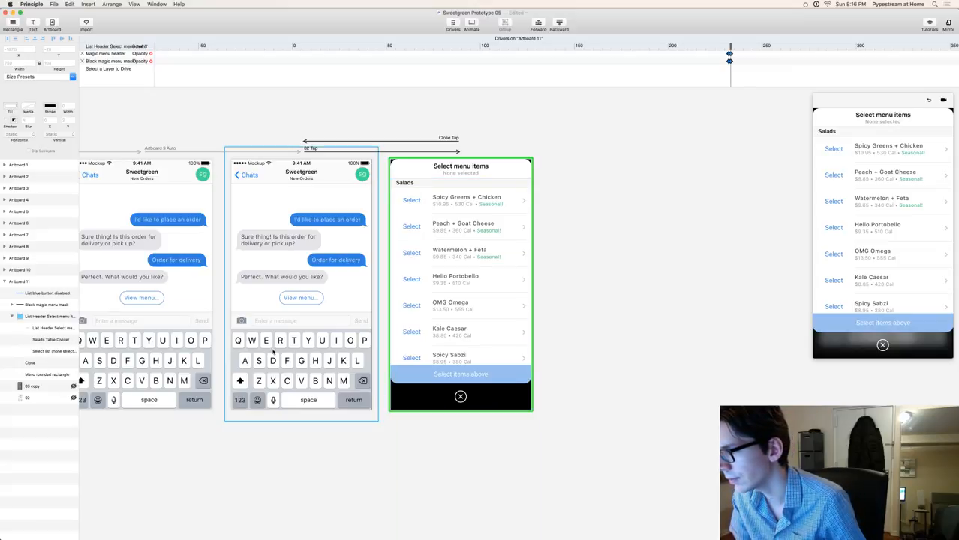
# - Add a Y driver to the Salads Table Divider, with keyframes at the header's opacity keyframes and at 0
pyautogui.click(427, 183)
pyautogui.click(427, 183)
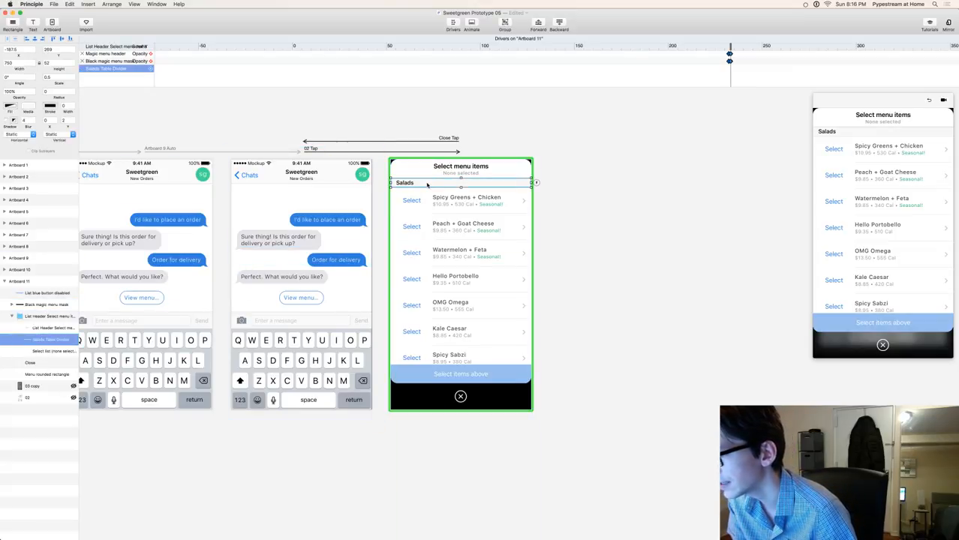
pyautogui.click(11, 305)
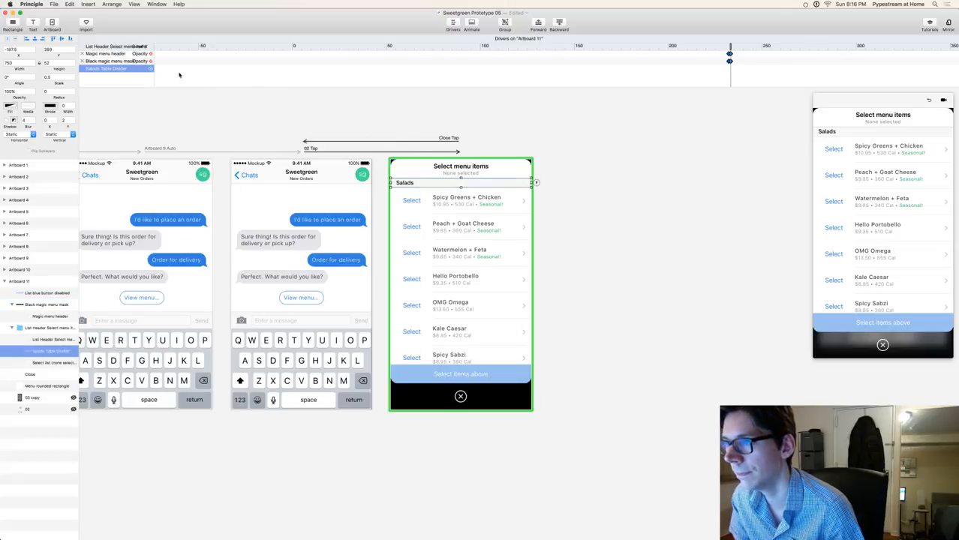
pyautogui.click(151, 70)
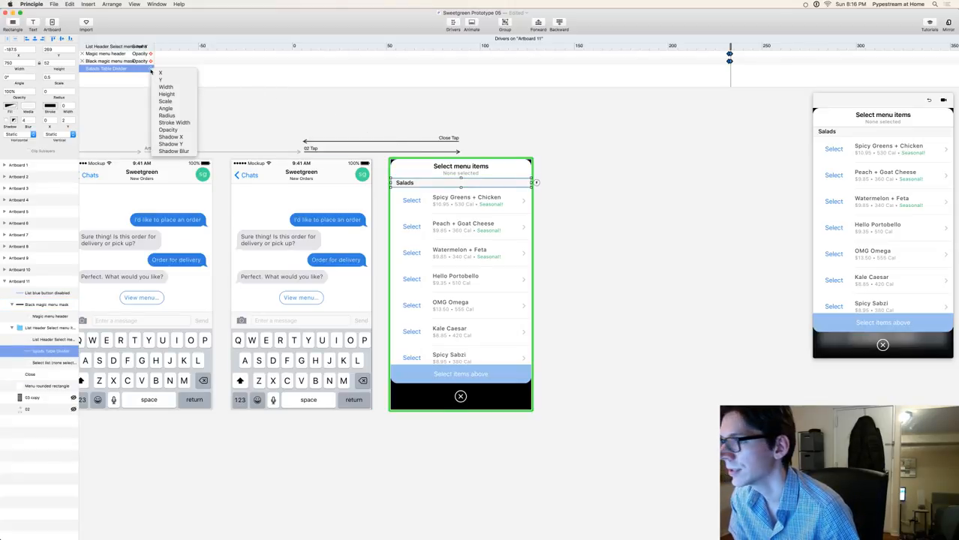
pyautogui.click(161, 79)
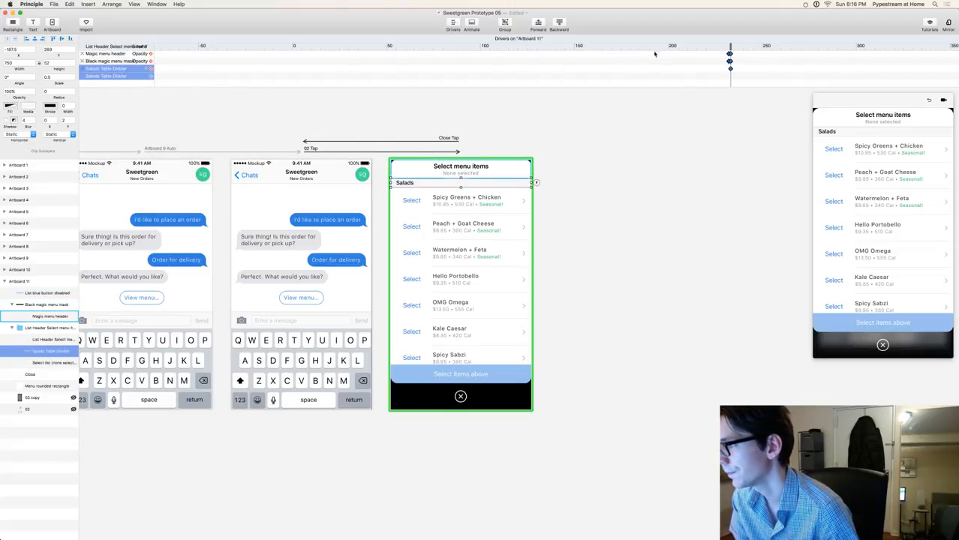
pyautogui.moveTo(730, 47); pyautogui.dragTo(293, 56)
pyautogui.click(150, 69)
pyautogui.click(151, 69)
# - Add a third Y keyframe to the Salads Table Divider just past 1000, where the list has scrolled to the Beverages items
pyautogui.moveTo(293, 46); pyautogui.dragTo(866, 59)
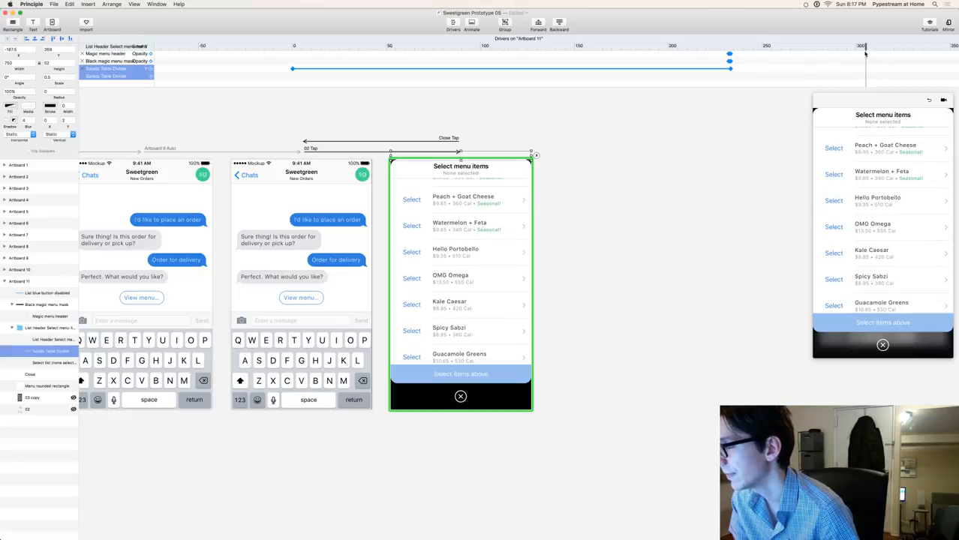
pyautogui.scroll(-5, 759, 60)
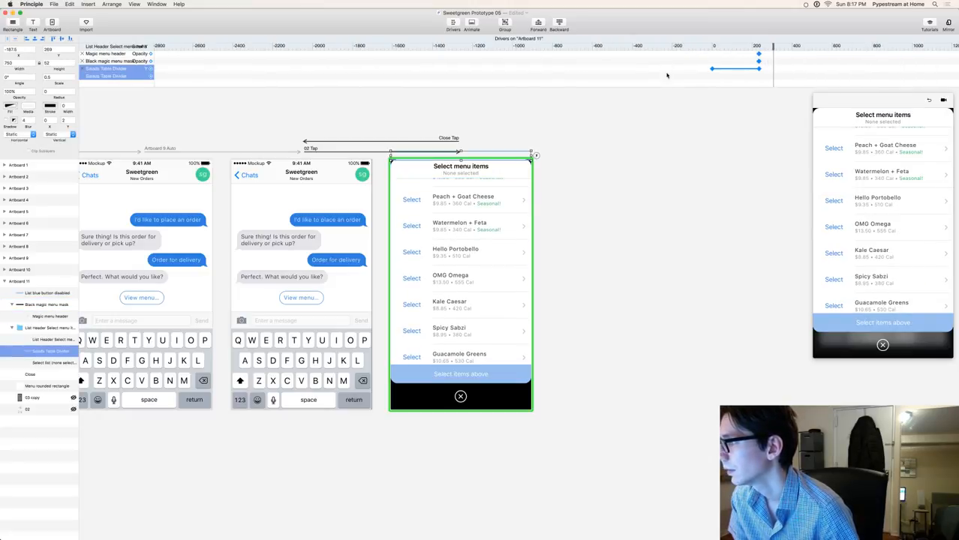
pyautogui.click(705, 125)
pyautogui.hscroll(10, 525, 67)
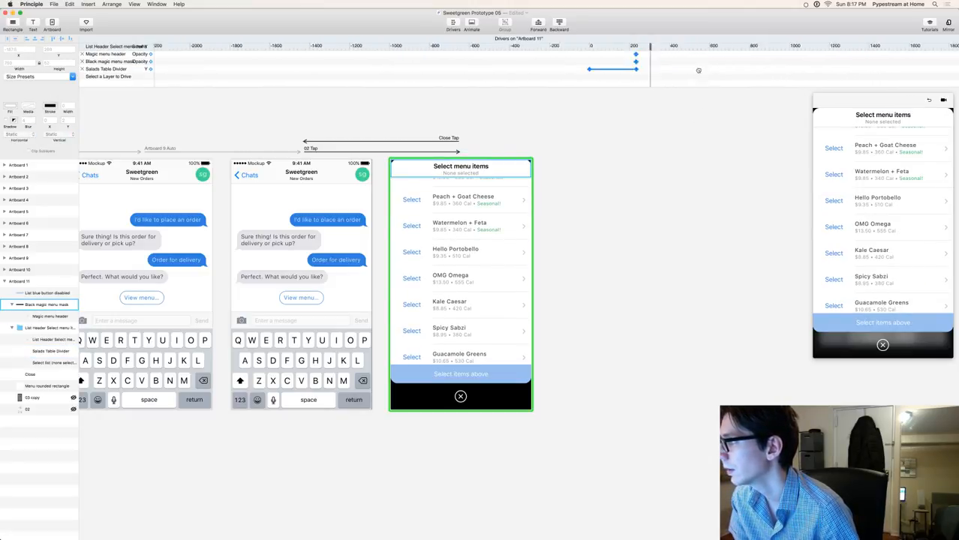
pyautogui.hscroll(3, 394, 69)
pyautogui.moveTo(282, 46); pyautogui.dragTo(434, 51)
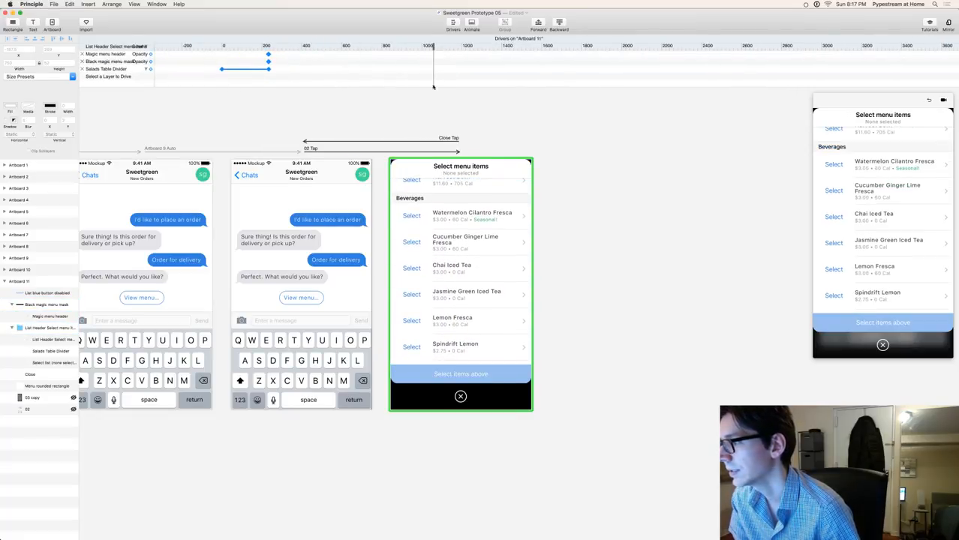
pyautogui.click(151, 69)
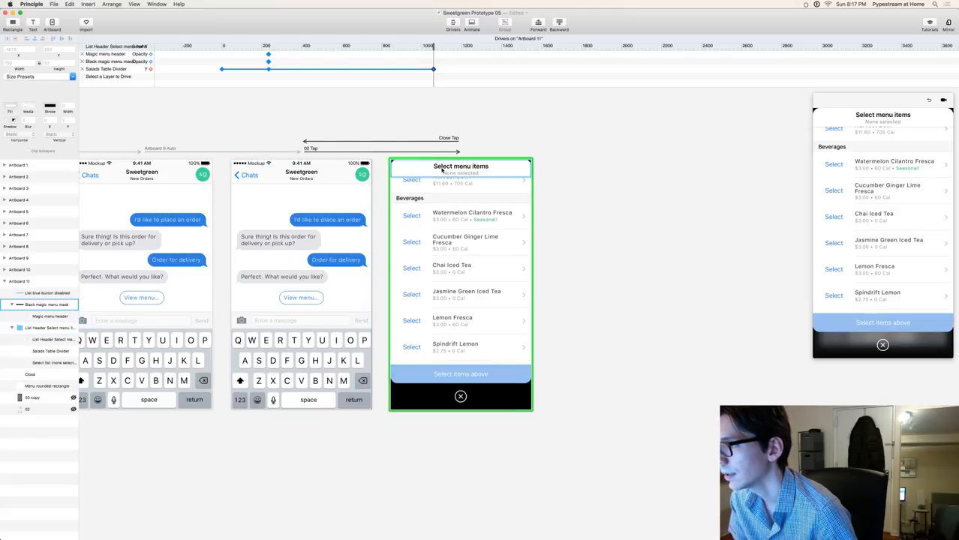
# - At its last keyframe, move the Salads Table Divider down to Y 1099, just beneath the sticky menu header
pyautogui.click(105, 69)
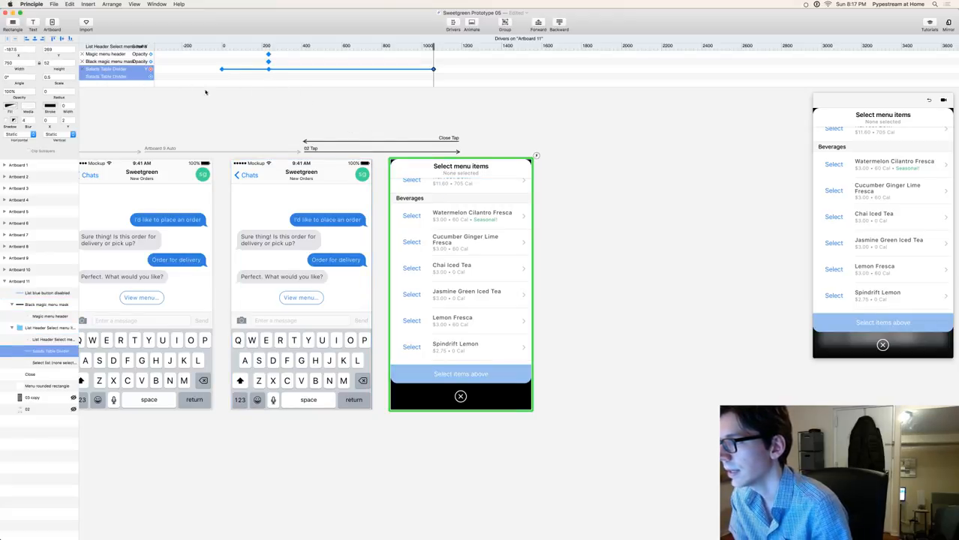
pyautogui.press('super+minus')
pyautogui.press('super+minus')
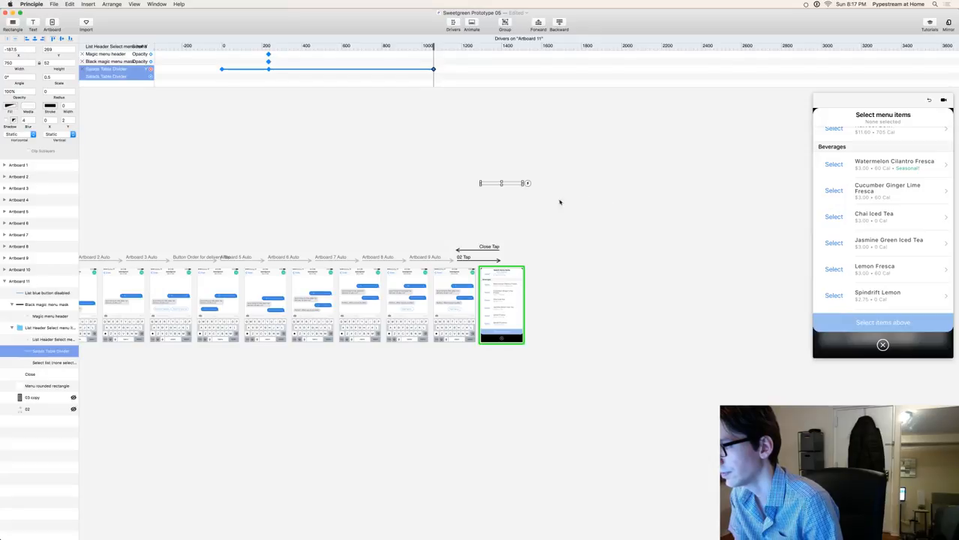
pyautogui.hotkey('shift', 'Down')
pyautogui.hotkey('shift', 'Down')
pyautogui.hotkey('shift', 'Down')
pyautogui.hotkey('shift', 'Down')
pyautogui.hotkey('shift', 'Down')
pyautogui.hotkey('shift', 'Down')
pyautogui.hotkey('shift', 'Down')
pyautogui.hotkey('shift', 'Down')
pyautogui.hotkey('shift', 'Down')
pyautogui.hotkey('shift', 'Down')
pyautogui.hotkey('shift', 'Down')
pyautogui.hotkey('shift', 'Down')
pyautogui.hotkey('shift', 'Down')
pyautogui.hotkey('shift', 'Down')
pyautogui.hotkey('shift', 'Down')
pyautogui.hotkey('shift', 'Down')
pyautogui.hotkey('shift', 'Down')
pyautogui.hotkey('shift', 'Down')
pyautogui.hotkey('shift', 'Down')
pyautogui.hotkey('shift', 'Down')
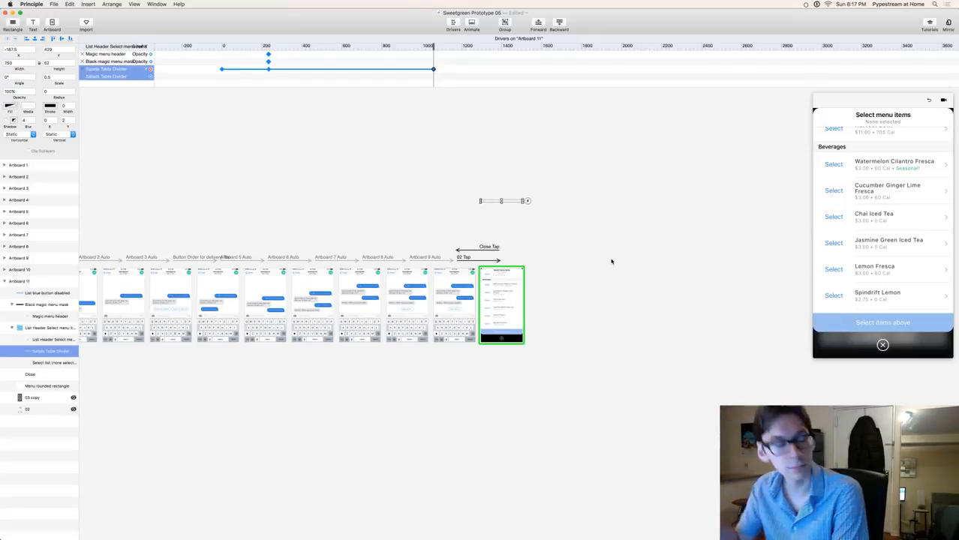
pyautogui.hotkey('shift', 'Down')
pyautogui.hotkey('shift', 'Down')
pyautogui.hotkey('shift', 'Down')
pyautogui.hotkey('shift', 'Down')
pyautogui.hotkey('shift', 'Down')
pyautogui.hotkey('shift', 'Down')
pyautogui.hotkey('shift', 'Down')
pyautogui.hotkey('shift', 'Down')
pyautogui.hotkey('shift', 'Down')
pyautogui.hotkey('shift', 'Down')
pyautogui.hotkey('shift', 'Down')
pyautogui.hotkey('shift', 'Down')
pyautogui.hotkey('shift', 'Down')
pyautogui.hotkey('shift', 'Down')
pyautogui.hotkey('shift', 'Down')
pyautogui.hotkey('shift', 'Down')
pyautogui.hotkey('shift', 'Down')
pyautogui.hotkey('shift', 'Down')
pyautogui.hotkey('shift', 'Down')
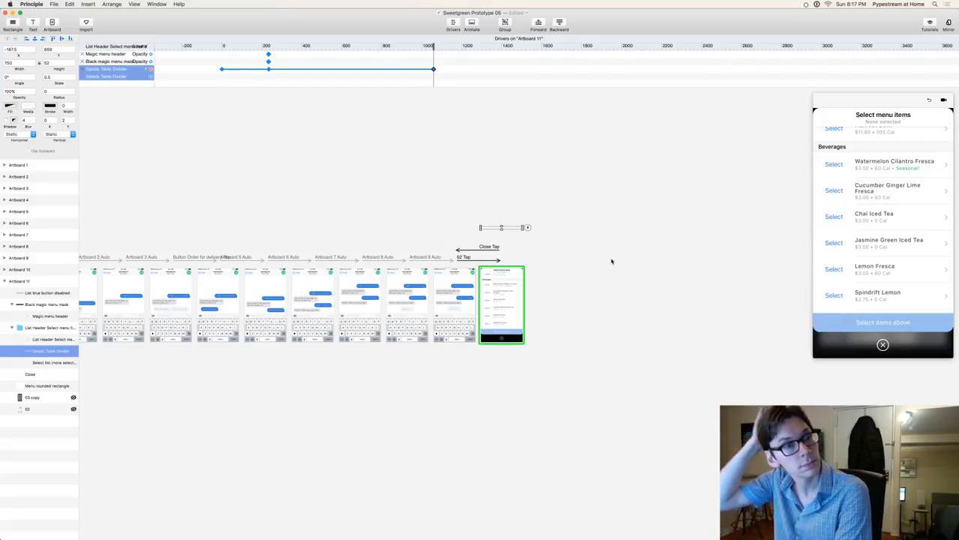
pyautogui.hotkey('shift', 'Down')
pyautogui.hotkey('shift', 'Down')
pyautogui.hotkey('shift', 'Down')
pyautogui.hotkey('shift', 'Down')
pyautogui.hotkey('shift', 'Down')
pyautogui.hotkey('shift', 'Down')
pyautogui.hotkey('shift', 'Down')
pyautogui.hotkey('shift', 'Down')
pyautogui.hotkey('shift', 'Down')
pyautogui.hotkey('shift', 'Down')
pyautogui.hotkey('shift', 'Down')
pyautogui.hotkey('shift', 'Down')
pyautogui.hotkey('shift', 'Down')
pyautogui.hotkey('shift', 'Down')
pyautogui.hotkey('shift', 'Down')
pyautogui.hotkey('shift', 'Down')
pyautogui.hotkey('shift', 'Down')
pyautogui.hotkey('shift', 'Down')
pyautogui.hotkey('shift', 'Down')
pyautogui.hotkey('shift', 'Down')
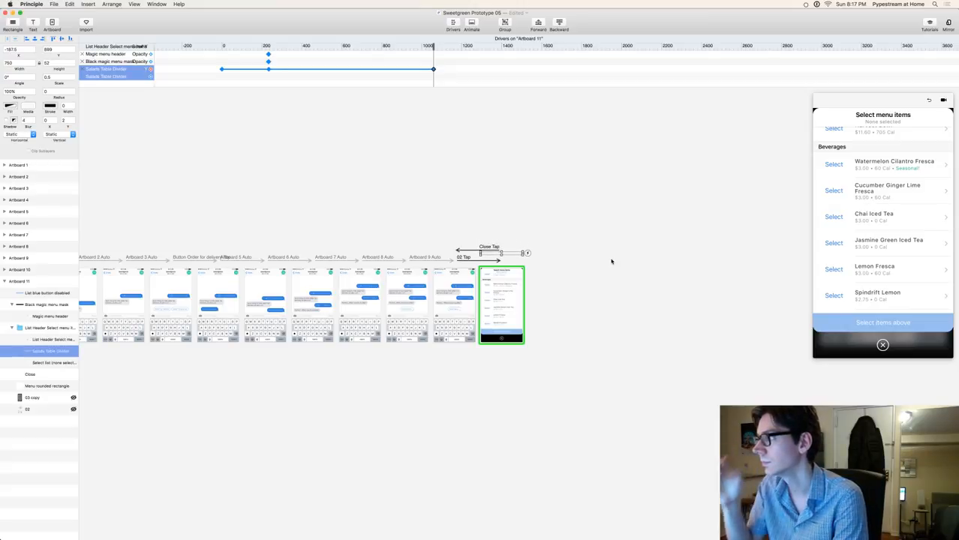
pyautogui.hotkey('shift', 'Down')
pyautogui.hotkey('shift', 'Down')
pyautogui.hotkey('shift', 'Down')
pyautogui.hotkey('shift', 'Down')
pyautogui.hotkey('shift', 'Down')
pyautogui.hotkey('shift', 'Down')
pyautogui.hotkey('shift', 'Down')
pyautogui.hotkey('shift', 'Down')
pyautogui.hotkey('shift', 'Down')
pyautogui.hotkey('shift', 'Down')
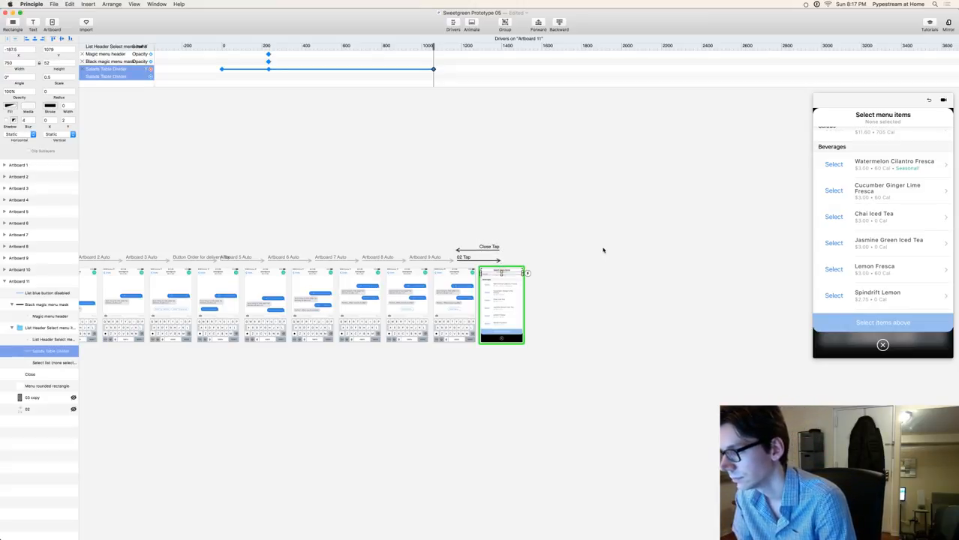
pyautogui.hotkey('shift', 'Up')
pyautogui.hotkey('shift', 'Up')
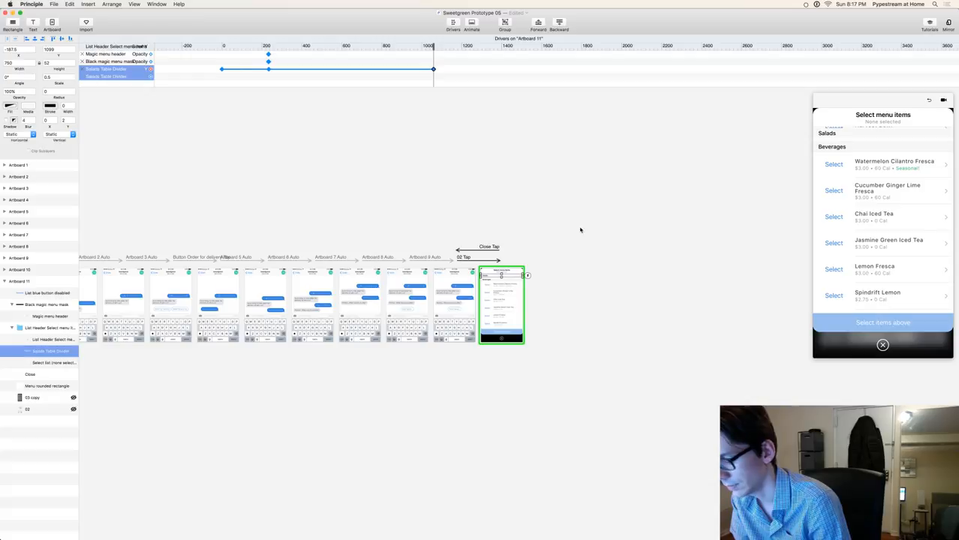
# - Align the Salads Table Divider more closely with the lower edge of the sticky header at the last keyframe
pyautogui.press('super+equal')
pyautogui.press('super+equal')
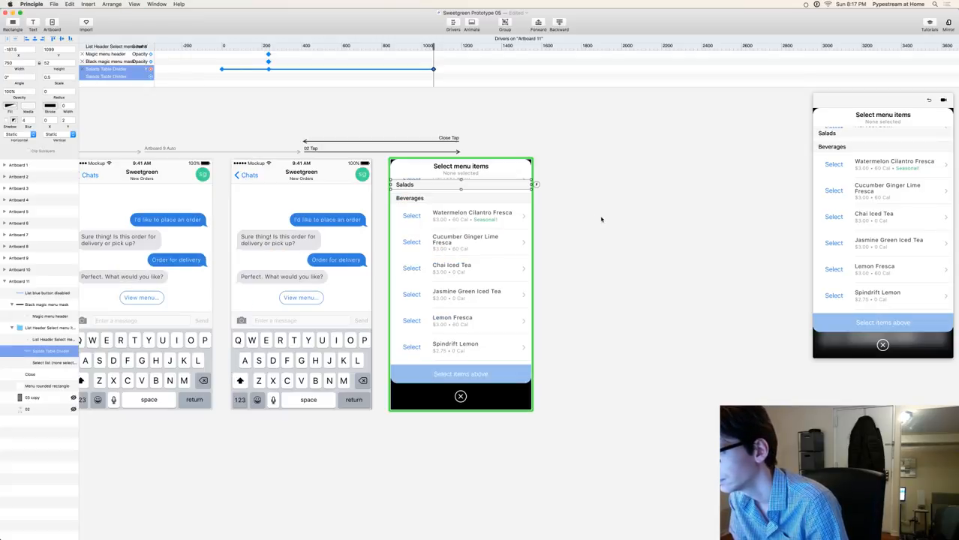
pyautogui.press('super+equal')
pyautogui.press('super+equal')
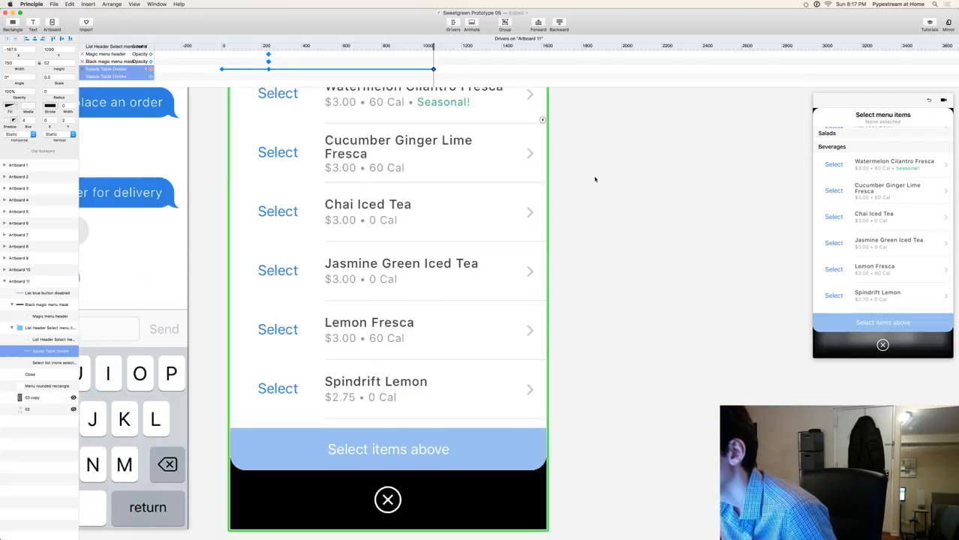
pyautogui.scroll(5, 595, 267)
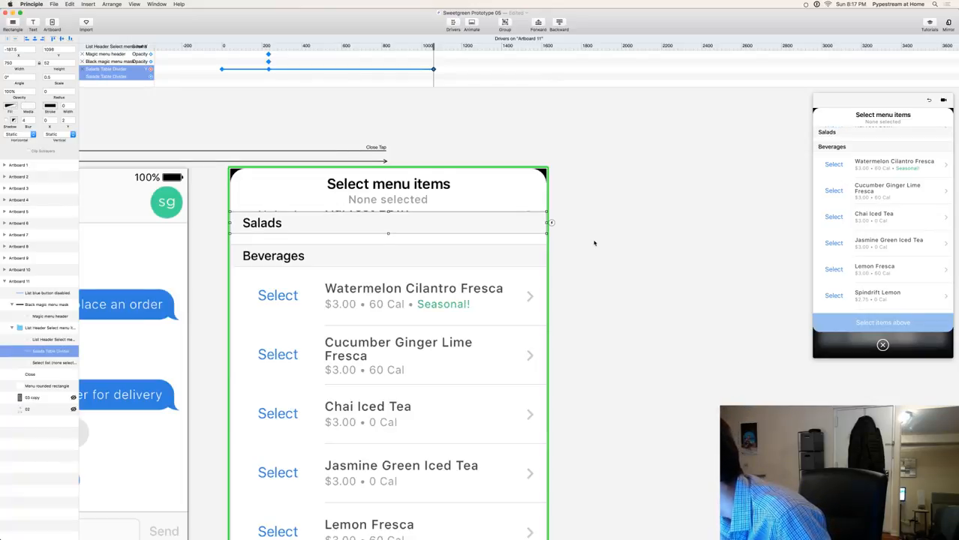
pyautogui.click(594, 229)
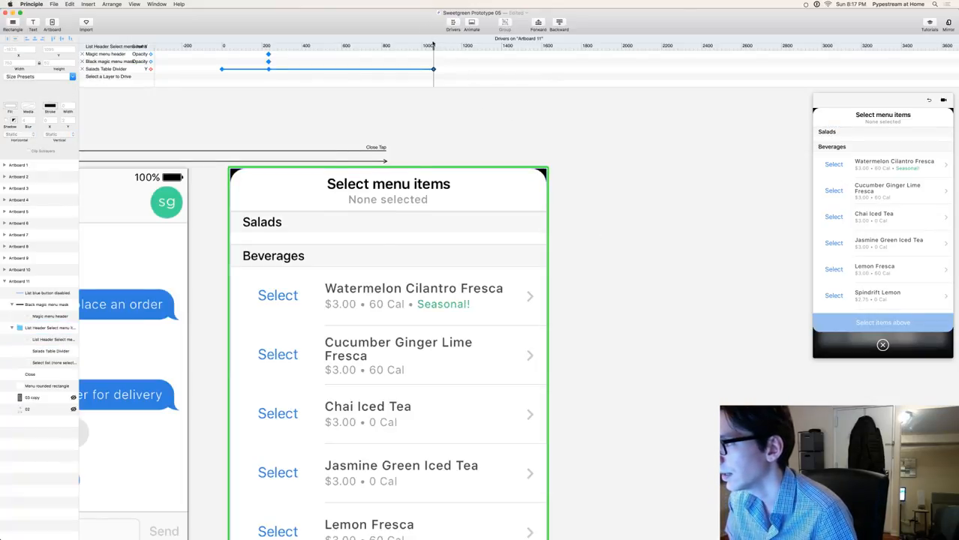
# - Scrub between the divider's last two keyframes to compare its position and set its Y to 1094 at the last one
pyautogui.moveTo(432, 47); pyautogui.dragTo(268, 51)
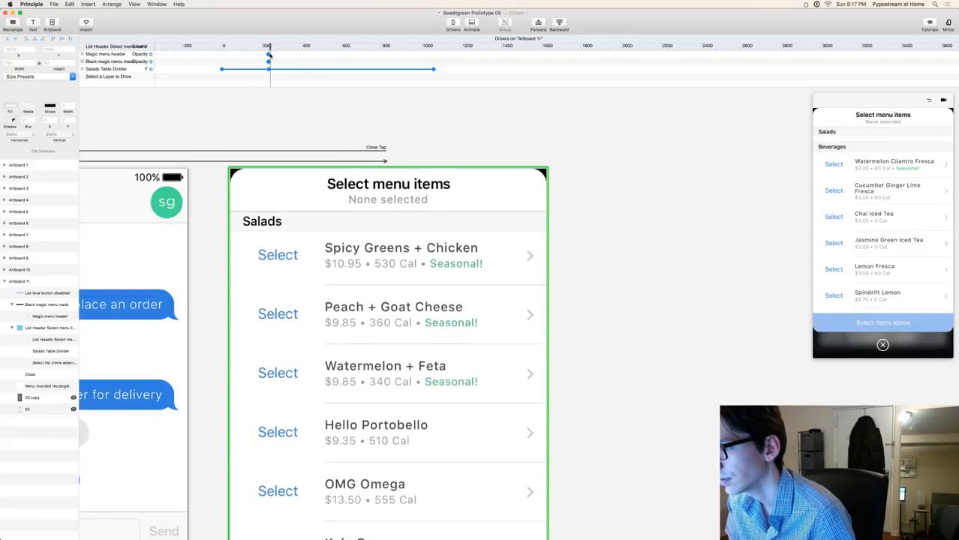
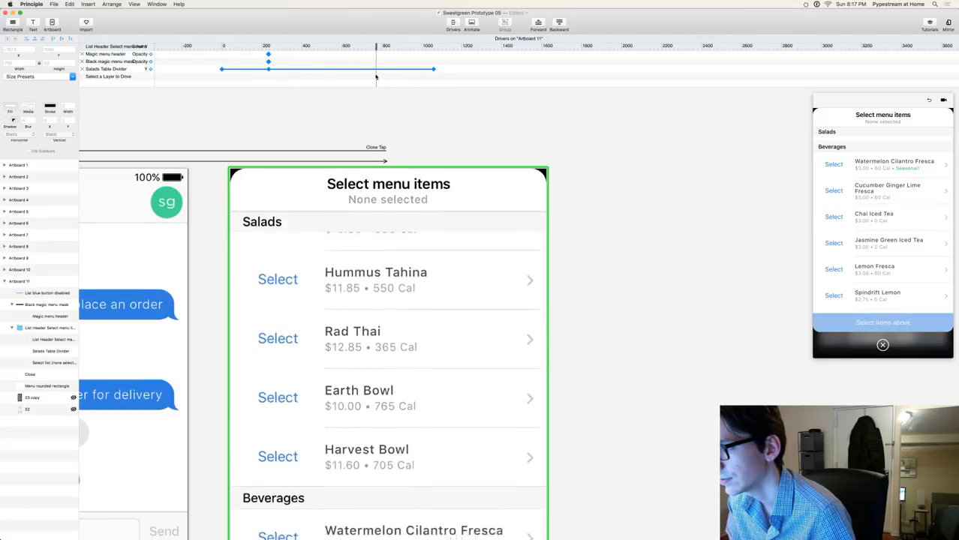
pyautogui.moveTo(406, 77); pyautogui.dragTo(433, 78)
pyautogui.click(409, 200)
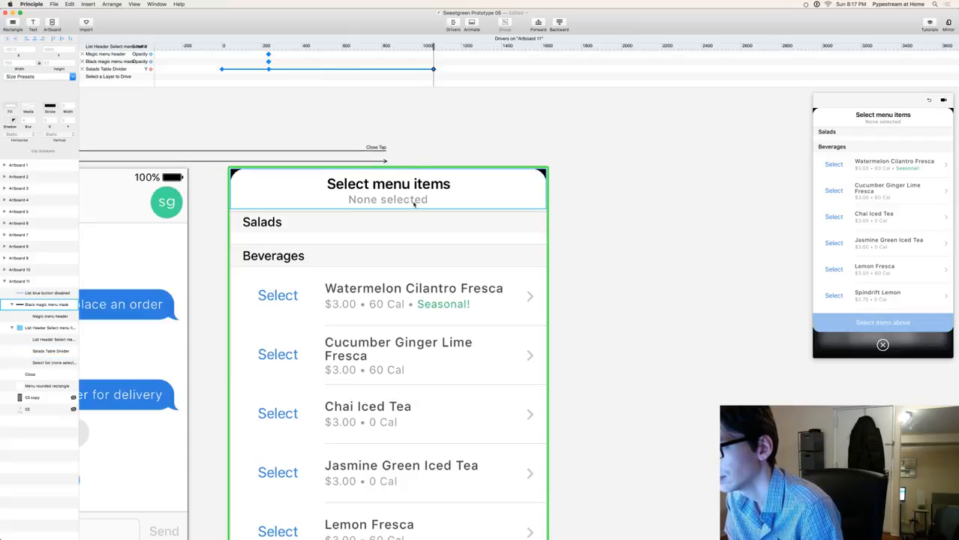
pyautogui.click(403, 224)
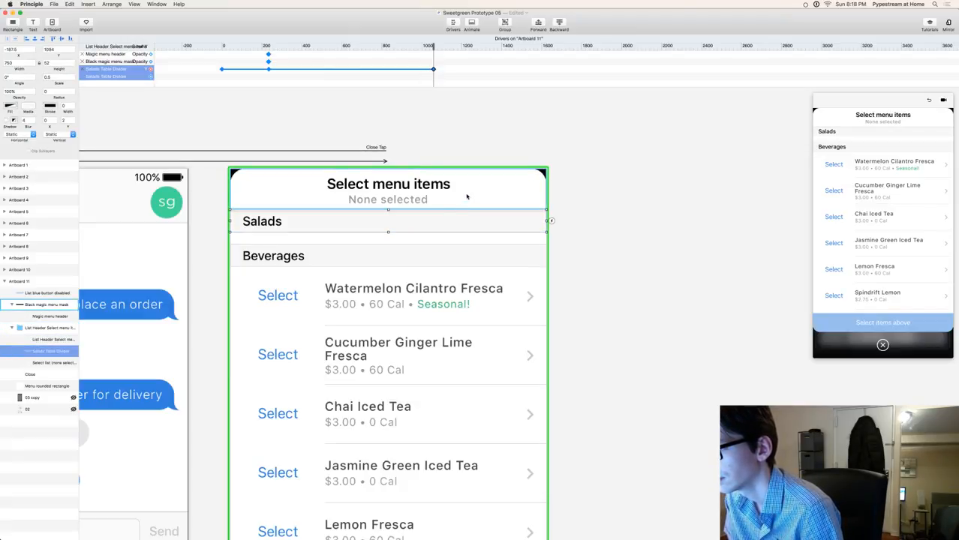
# - Return the driver timeline to 0 and scroll the menu list in the preview to test the sticky Salads divider
pyautogui.click(407, 47)
pyautogui.moveTo(270, 56); pyautogui.dragTo(222, 107)
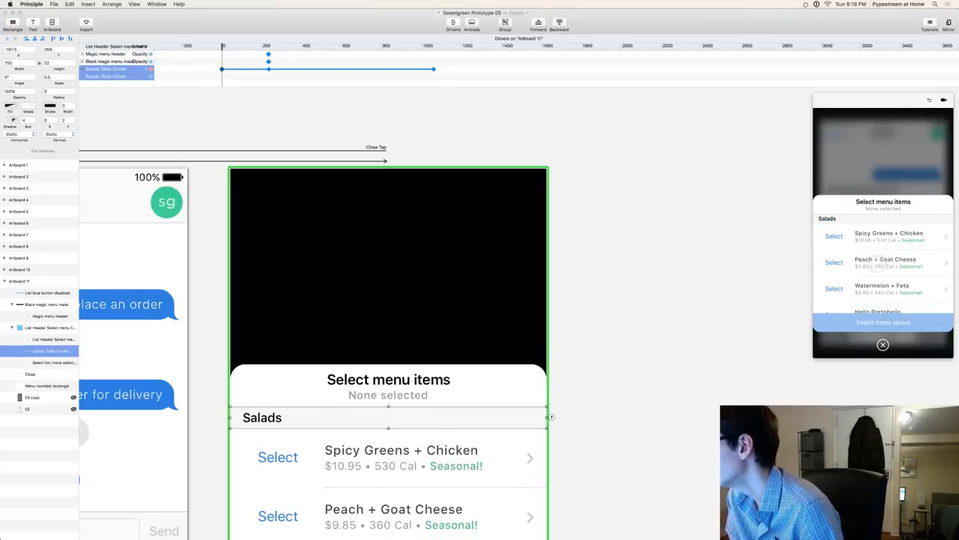
pyautogui.scroll(-10, 882, 255)
pyautogui.scroll(-10, 890, 244)
pyautogui.moveTo(896, 229); pyautogui.dragTo(903, 257)
pyautogui.scroll(10, 892, 212)
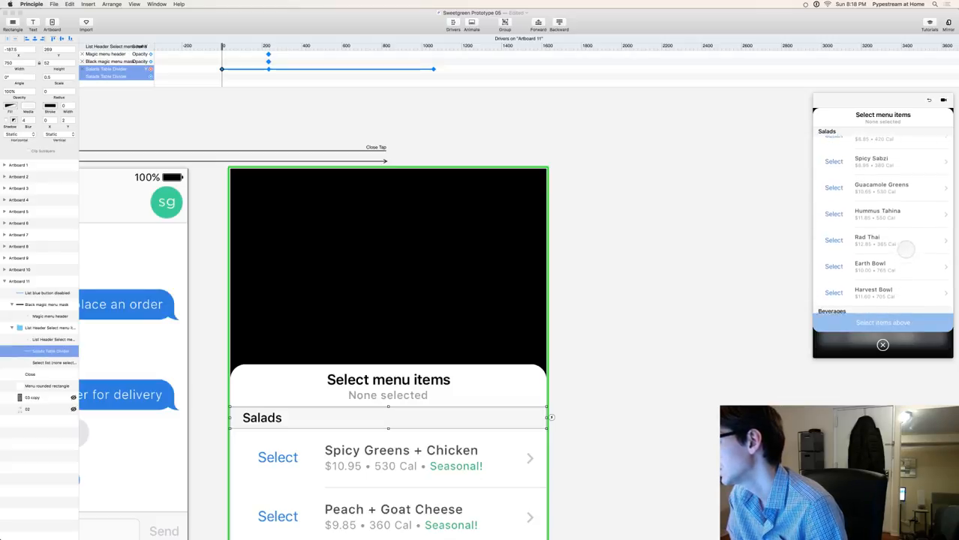
# - Scroll the preview's menu list down to the Beverages section and back to the start to check the sticky header and Salads divider
pyautogui.scroll(-5, 901, 277)
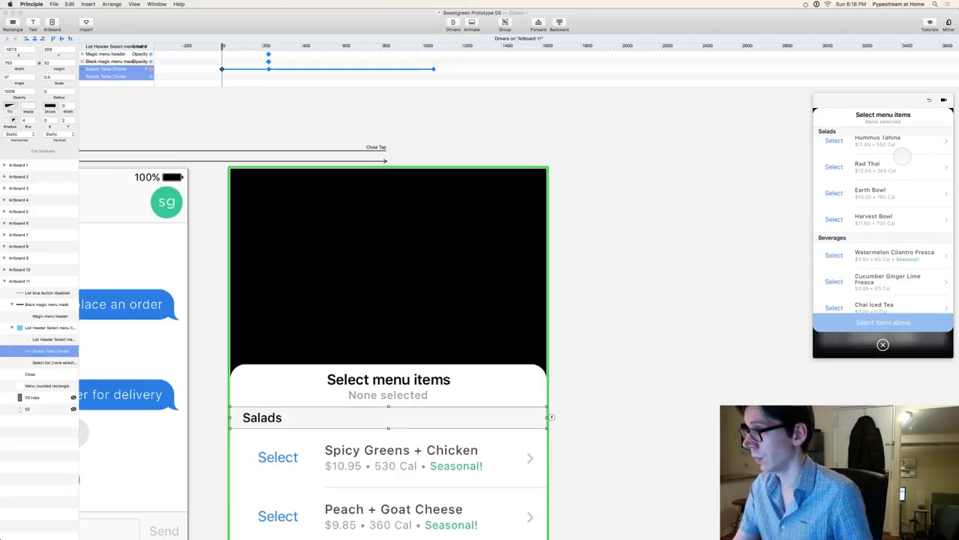
pyautogui.moveTo(898, 169); pyautogui.dragTo(916, 273)
pyautogui.moveTo(896, 229); pyautogui.dragTo(905, 285)
# - Switch to the Integrations Menu 06 copy prototype, test its krates list scrolling for comparison, and return to Sweetgreen Prototype 05
pyautogui.press('super+grave')
pyautogui.moveTo(736, 188); pyautogui.dragTo(755, 292)
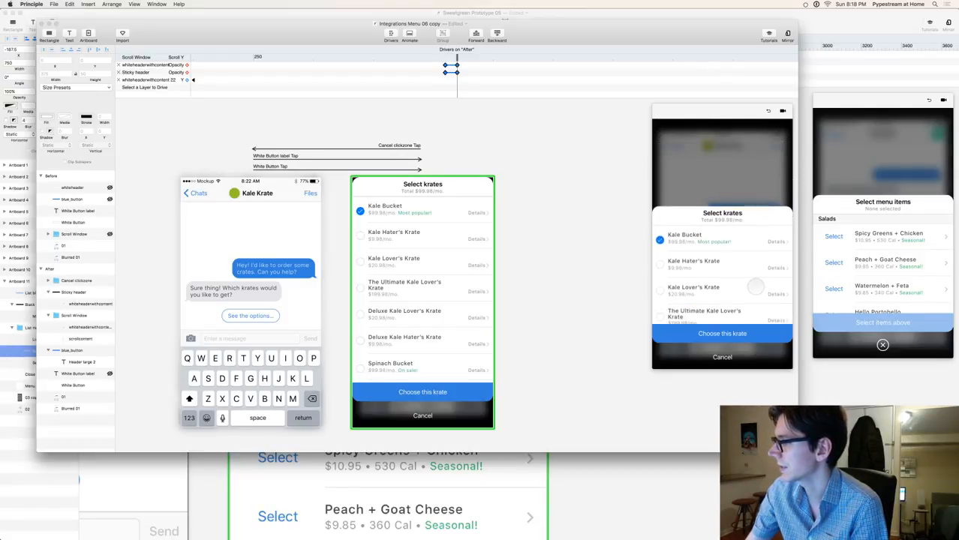
pyautogui.click(869, 404)
pyautogui.moveTo(881, 288)
pyautogui.mouseDown()
pyautogui.moveTo(882, 154)
pyautogui.moveTo(886, 274)
pyautogui.mouseUp()
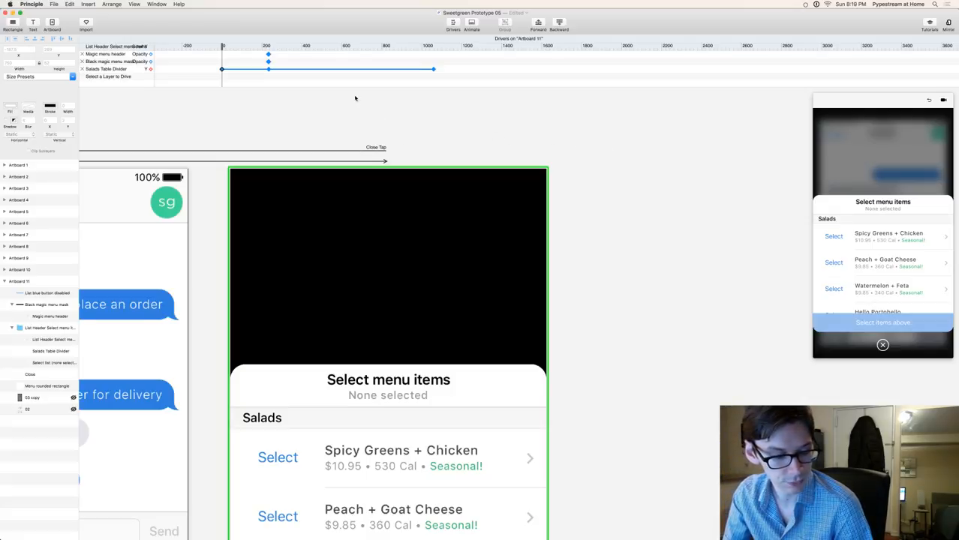
# - Review the sequence of chat artboards from the delivery order options through to the Select menu items overlay on Artboard 11
pyautogui.scroll(-5, 627, 274)
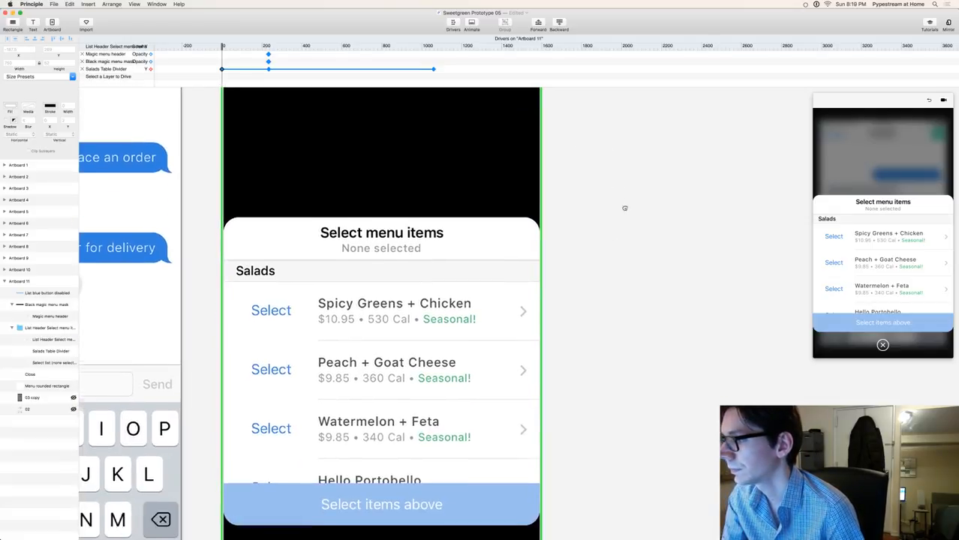
pyautogui.press('super+minus')
pyautogui.press('super+minus')
pyautogui.scroll(-2, 582, 293)
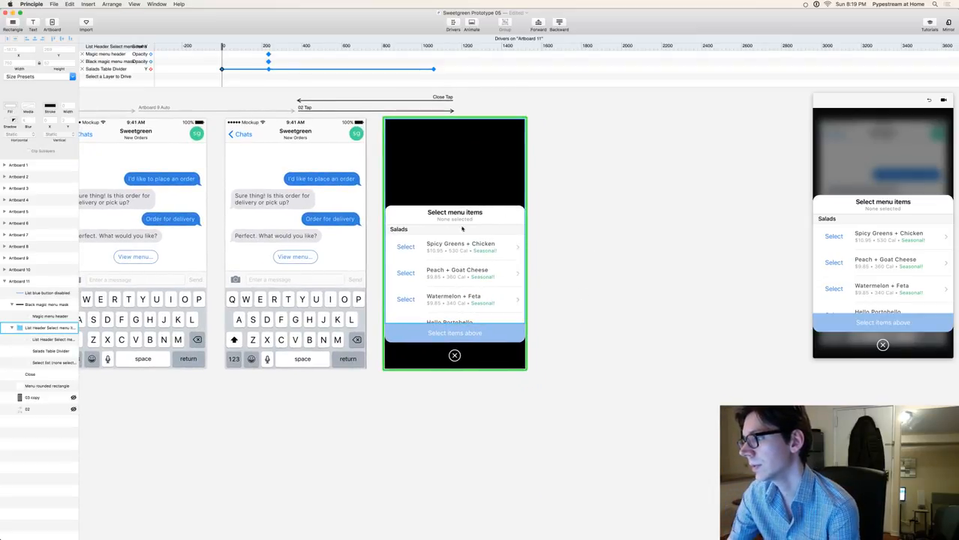
pyautogui.click(293, 397)
pyautogui.hscroll(-10, 240, 413)
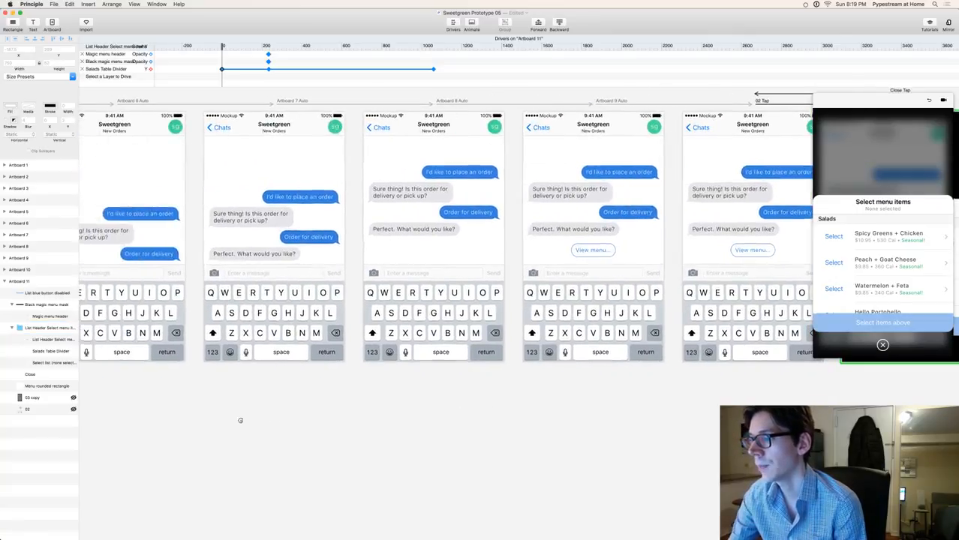
pyautogui.moveTo(548, 402); pyautogui.dragTo(324, 426)
pyautogui.hscroll(-4, 325, 427)
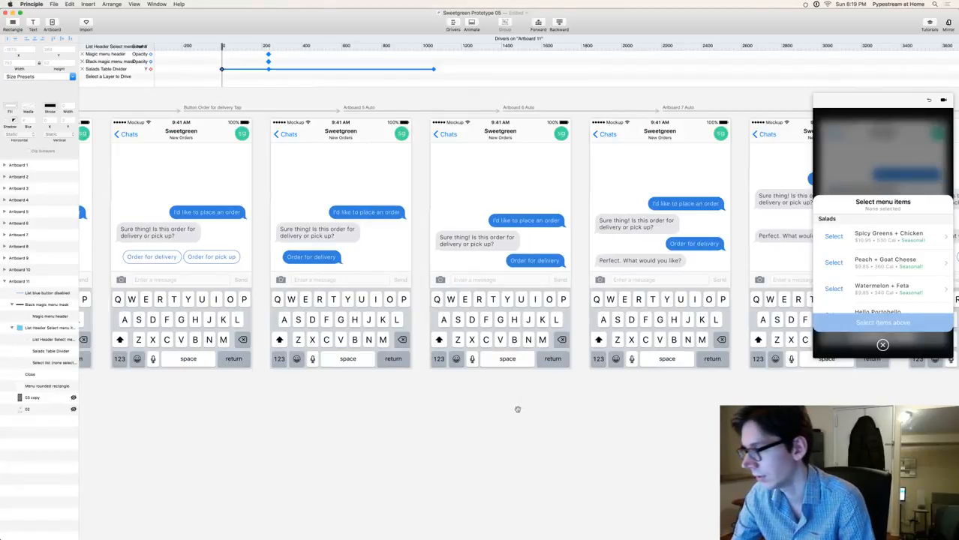
pyautogui.moveTo(511, 411); pyautogui.dragTo(235, 422)
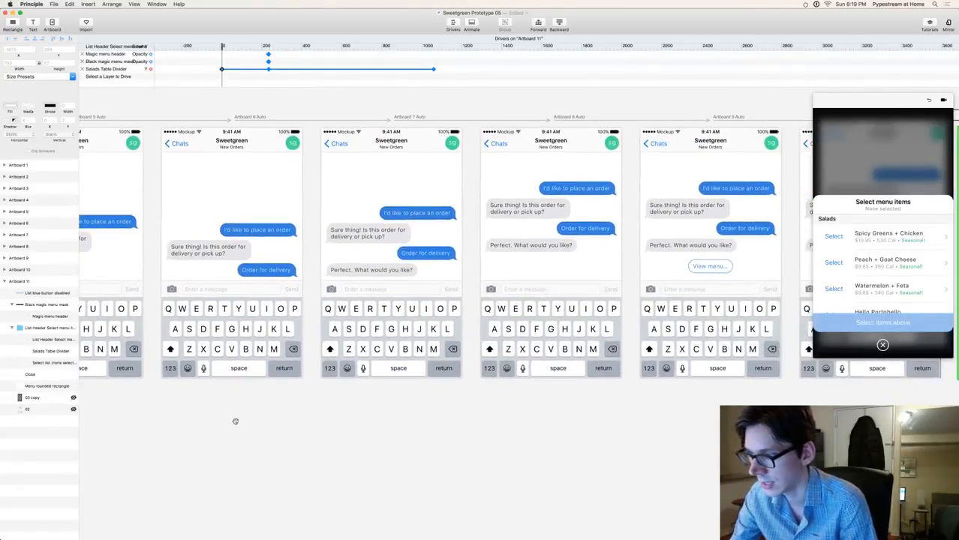
pyautogui.moveTo(629, 411); pyautogui.dragTo(189, 407)
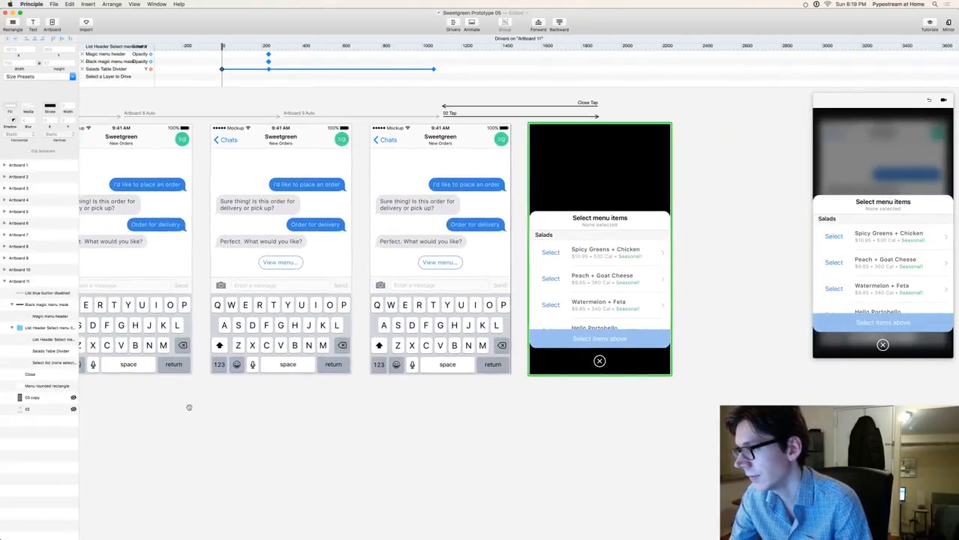
pyautogui.moveTo(492, 412); pyautogui.dragTo(296, 415)
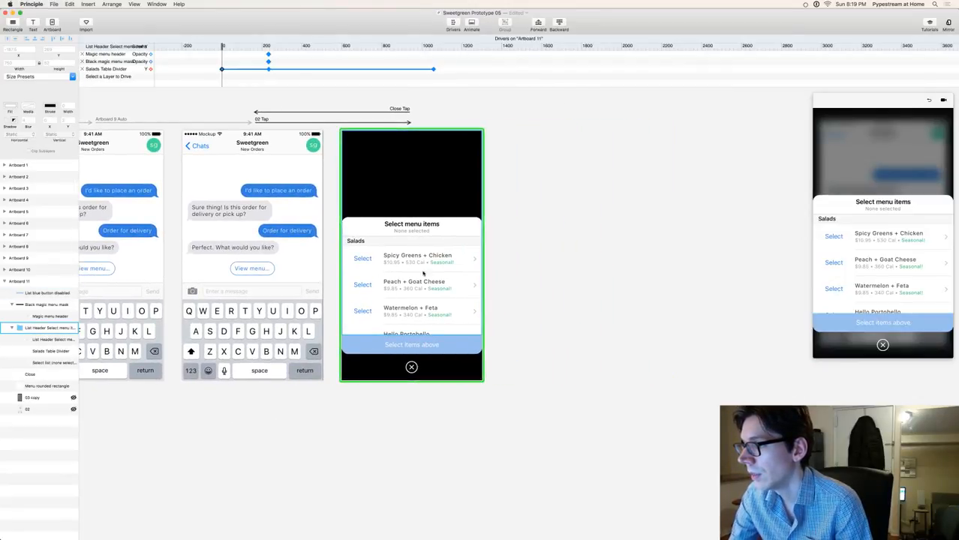
# - Test the finished overlay again by scrolling the Select menu items list through the salads in the preview
pyautogui.scroll(-10, 871, 210)
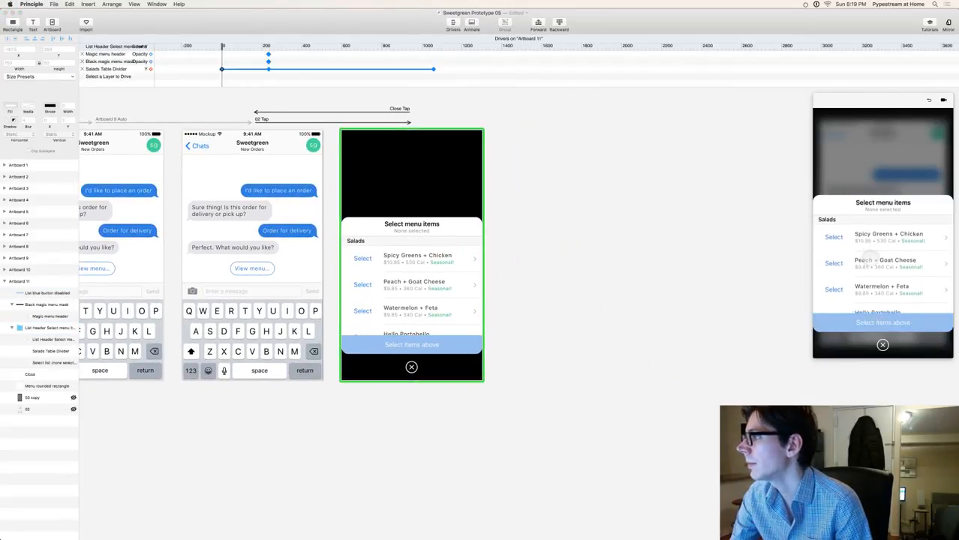
pyautogui.scroll(10, 881, 189)
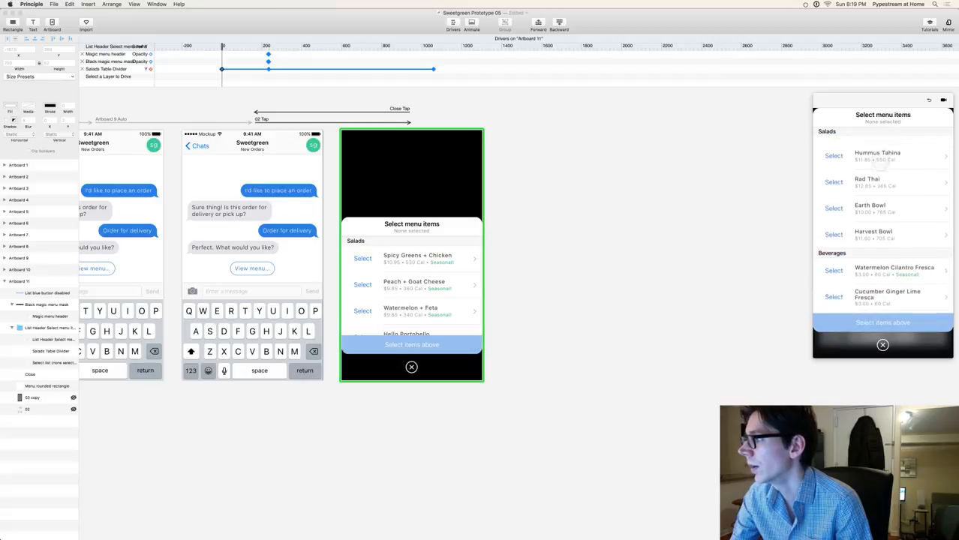